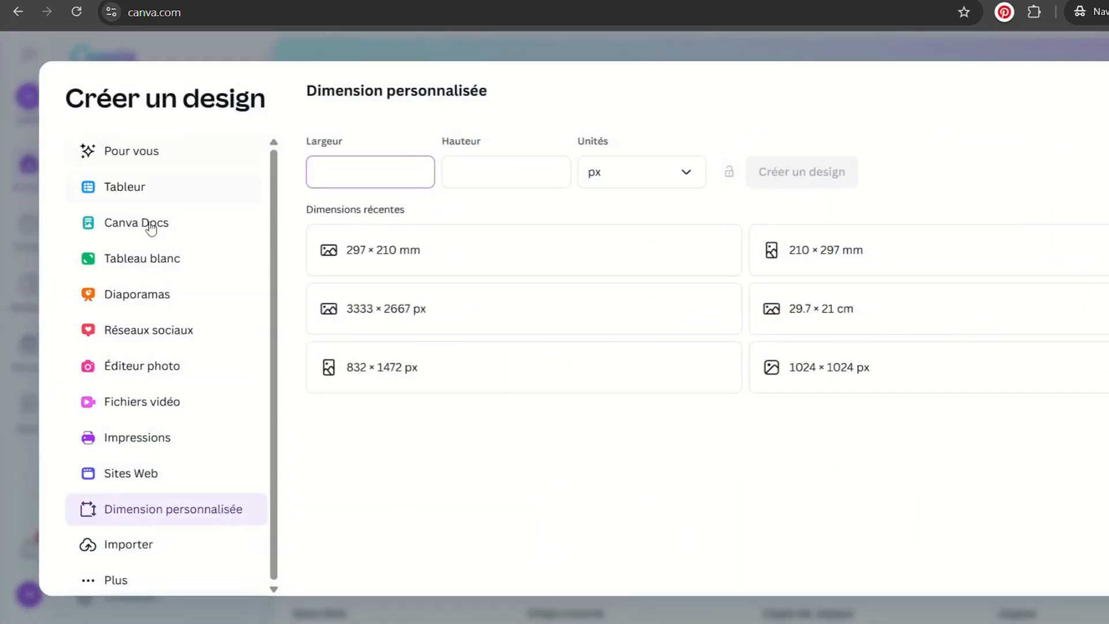
Create a 297 × 210 mm design and place a square shape near the middle of the blank page
{"action": "left_click", "coordinate": [384, 263]}
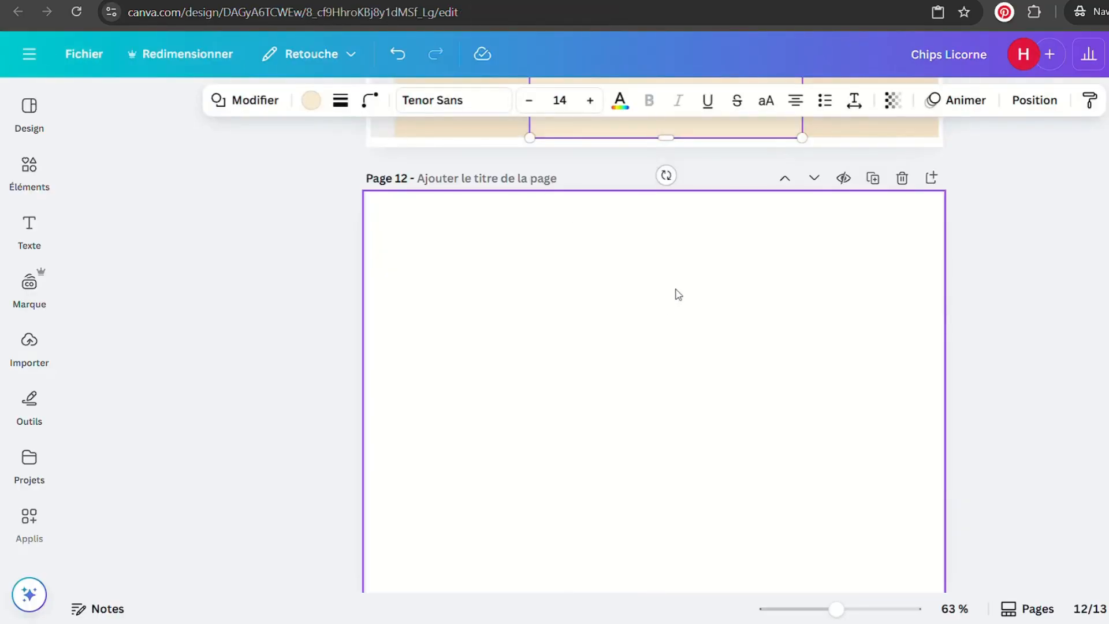
{"action": "left_click", "coordinate": [35, 182]}
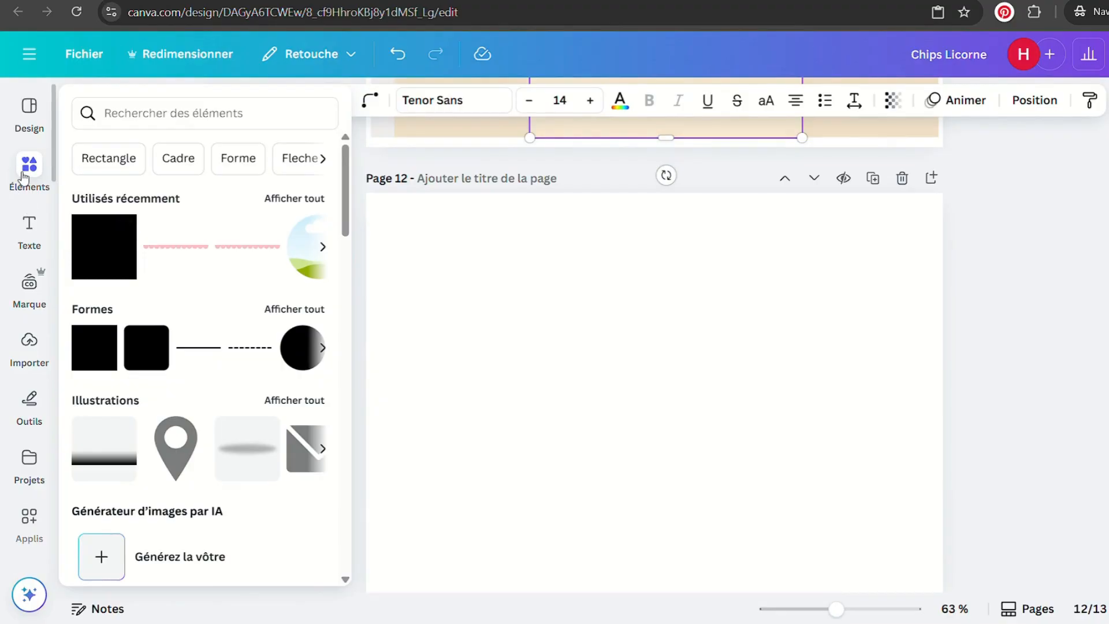
{"action": "left_click", "coordinate": [94, 348]}
{"action": "left_click", "coordinate": [490, 294]}
{"action": "left_click_drag", "start_coordinate": [672, 395], "coordinate": [624, 341]}
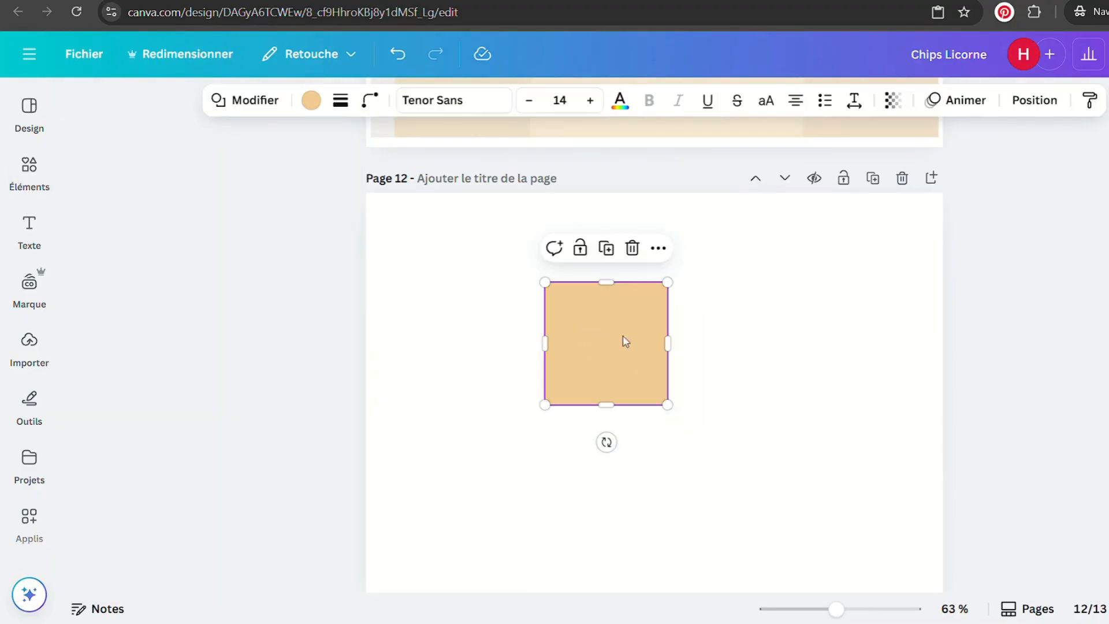
Set the square's width to 140 mm and its height to 200 mm
{"action": "left_click", "coordinate": [1034, 100]}
{"action": "left_click", "coordinate": [109, 526]}
{"action": "type", "text": "1"}
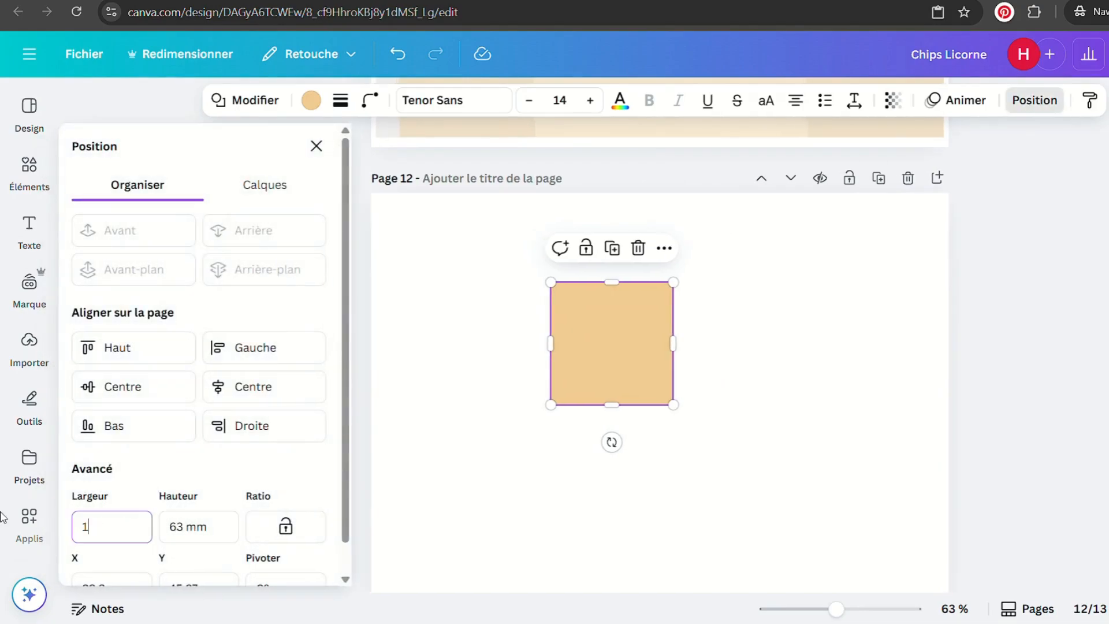
{"action": "type", "text": "40"}
{"action": "left_click", "coordinate": [213, 527]}
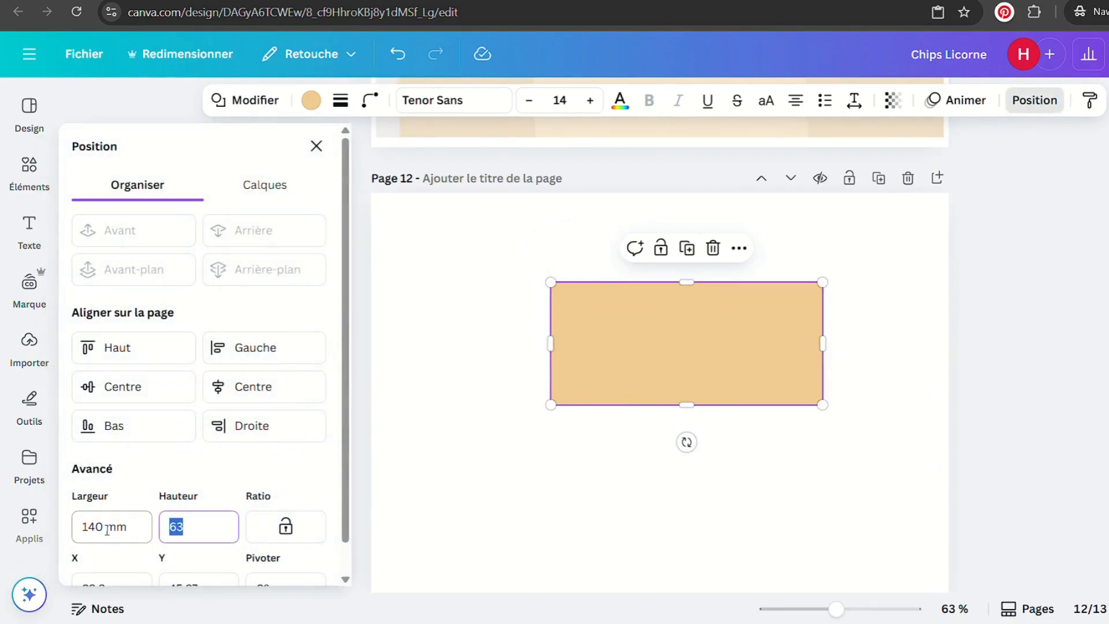
{"action": "type", "text": "200"}
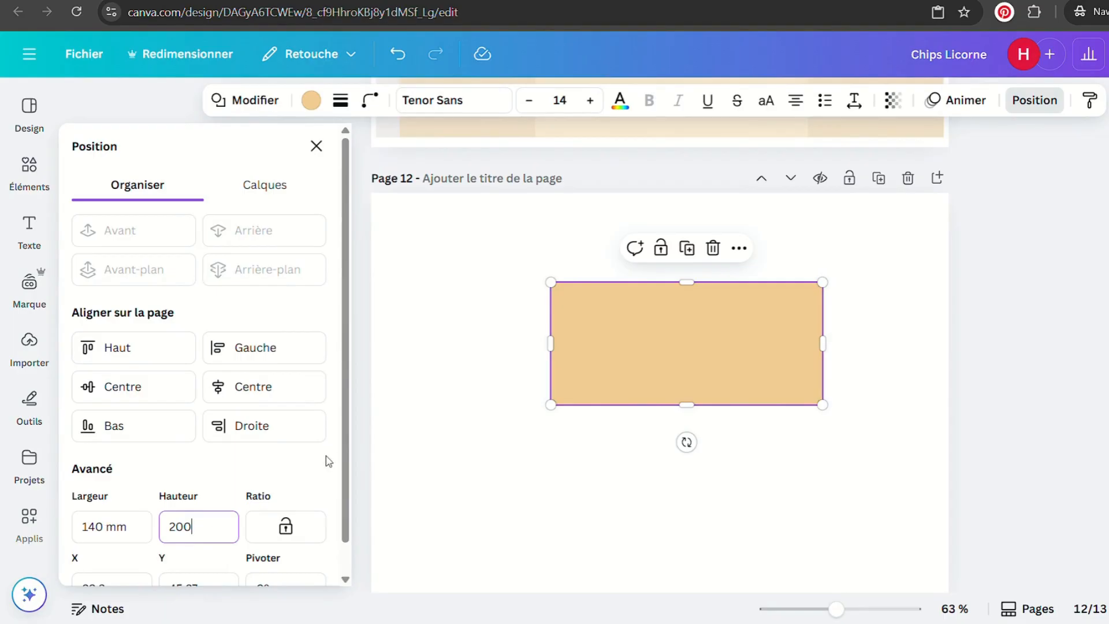
{"action": "key", "text": "Return"}
{"action": "left_click", "coordinate": [456, 460]}
Move the 140 × 200 mm rectangle so it is vertically centred on page 12, slightly right of the page's middle
{"action": "left_click", "coordinate": [633, 398]}
{"action": "scroll", "coordinate": [633, 398], "scroll_direction": "down", "scroll_amount": 2}
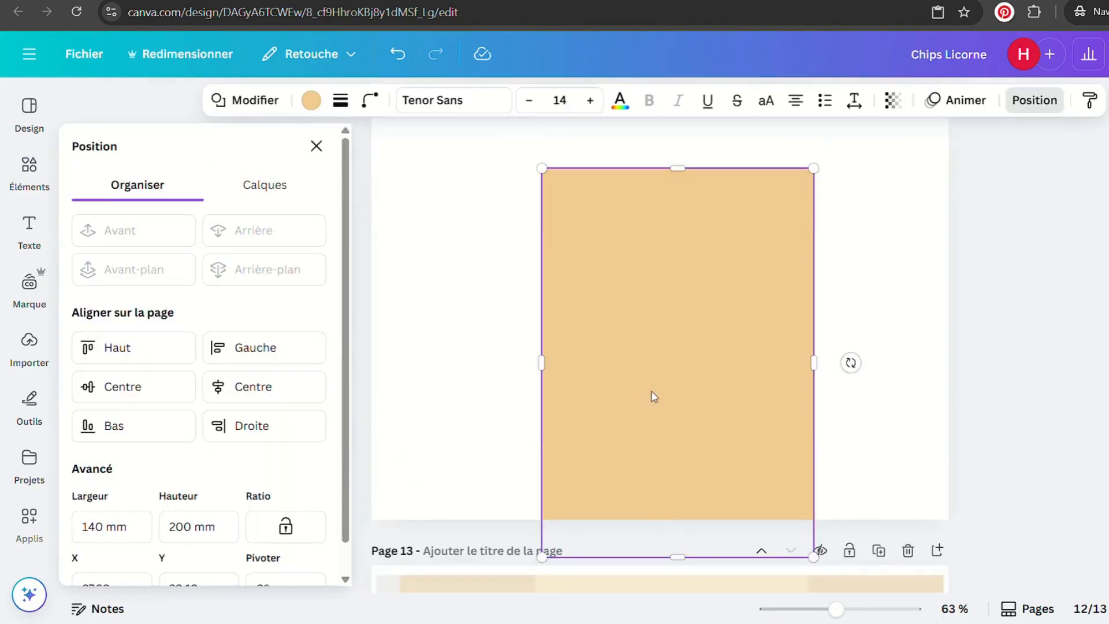
{"action": "left_click_drag", "start_coordinate": [664, 370], "coordinate": [656, 316]}
{"action": "scroll", "coordinate": [656, 320], "scroll_direction": "up", "scroll_amount": 2}
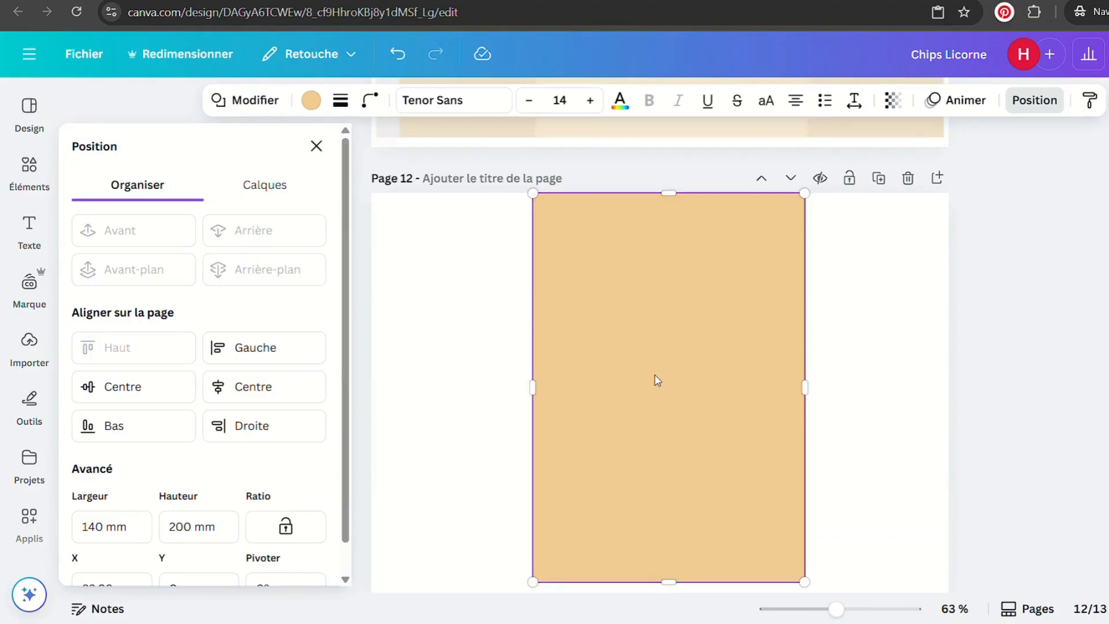
{"action": "left_click_drag", "start_coordinate": [657, 389], "coordinate": [658, 401]}
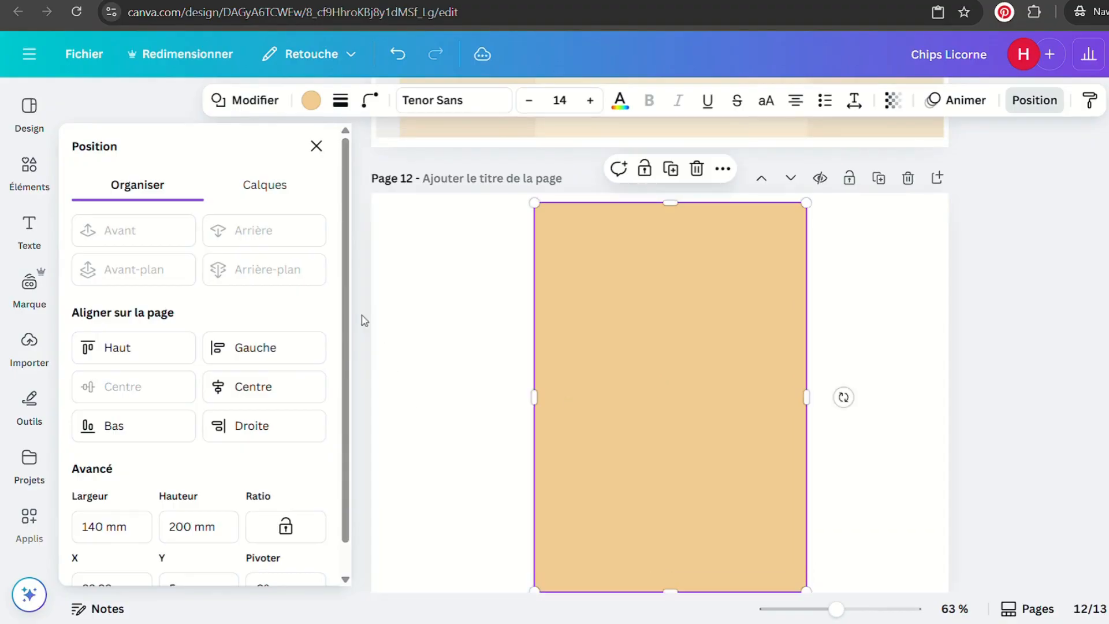
{"action": "left_click", "coordinate": [831, 330]}
Duplicate the large rectangle, pull the copy aside and set its width to 70 mm
{"action": "scroll", "coordinate": [832, 332], "scroll_direction": "down", "scroll_amount": 1}
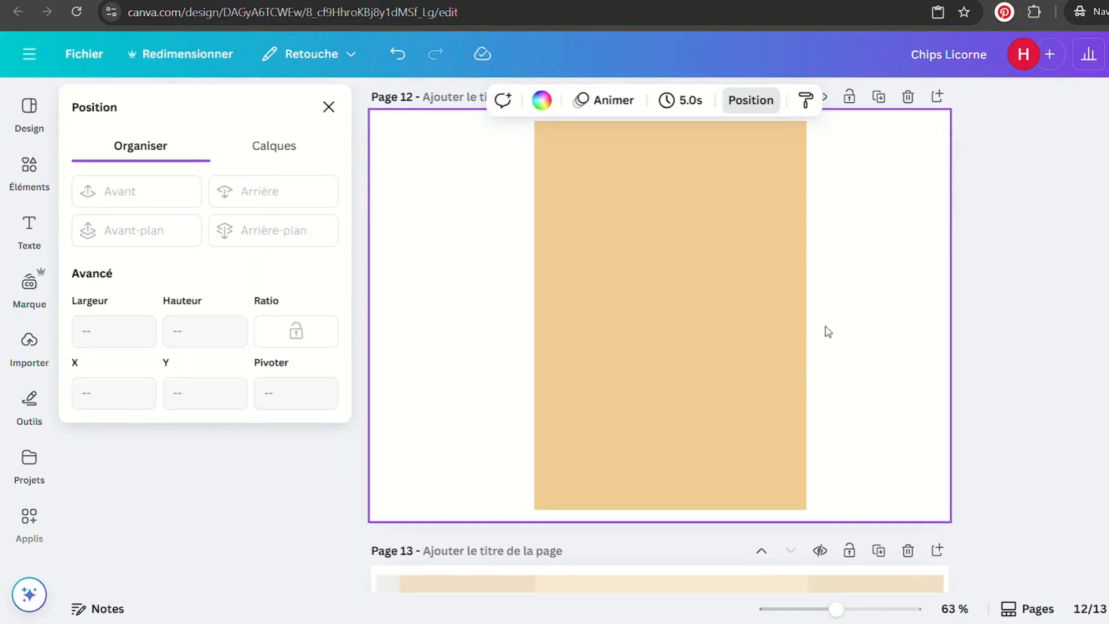
{"action": "left_click", "coordinate": [668, 294]}
{"action": "left_click", "coordinate": [678, 553]}
{"action": "left_click_drag", "start_coordinate": [624, 377], "coordinate": [733, 376]}
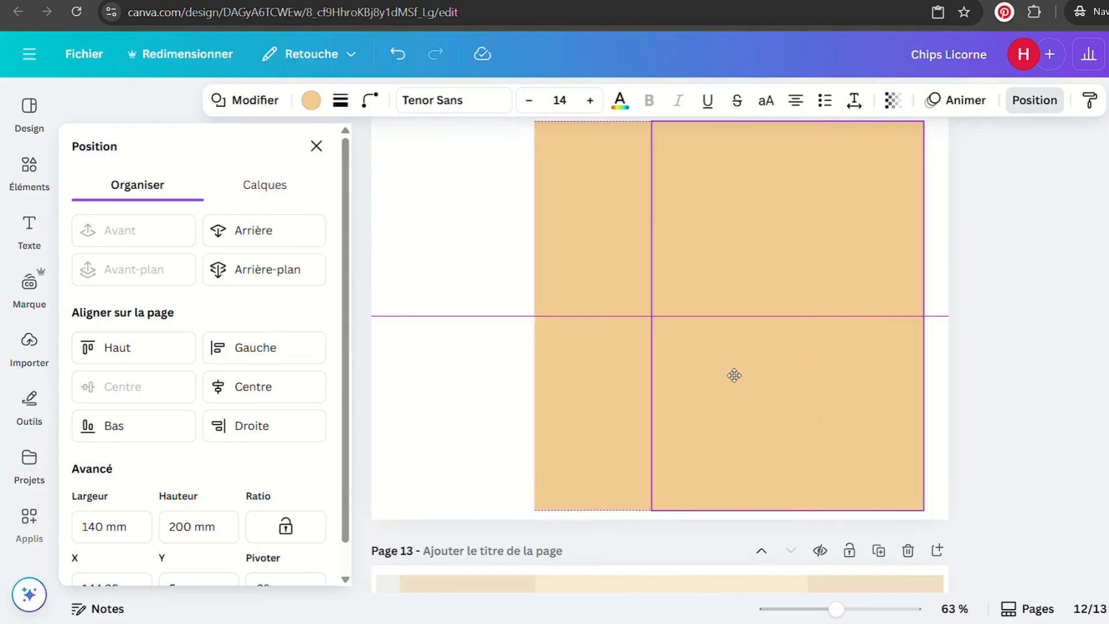
{"action": "scroll", "coordinate": [871, 421], "scroll_direction": "up", "scroll_amount": 1}
{"action": "left_click_drag", "start_coordinate": [924, 398], "coordinate": [802, 398]}
{"action": "left_click_drag", "start_coordinate": [733, 406], "coordinate": [765, 396]}
{"action": "left_click", "coordinate": [127, 524]}
{"action": "type", "text": "70"}
{"action": "key", "text": "Return"}
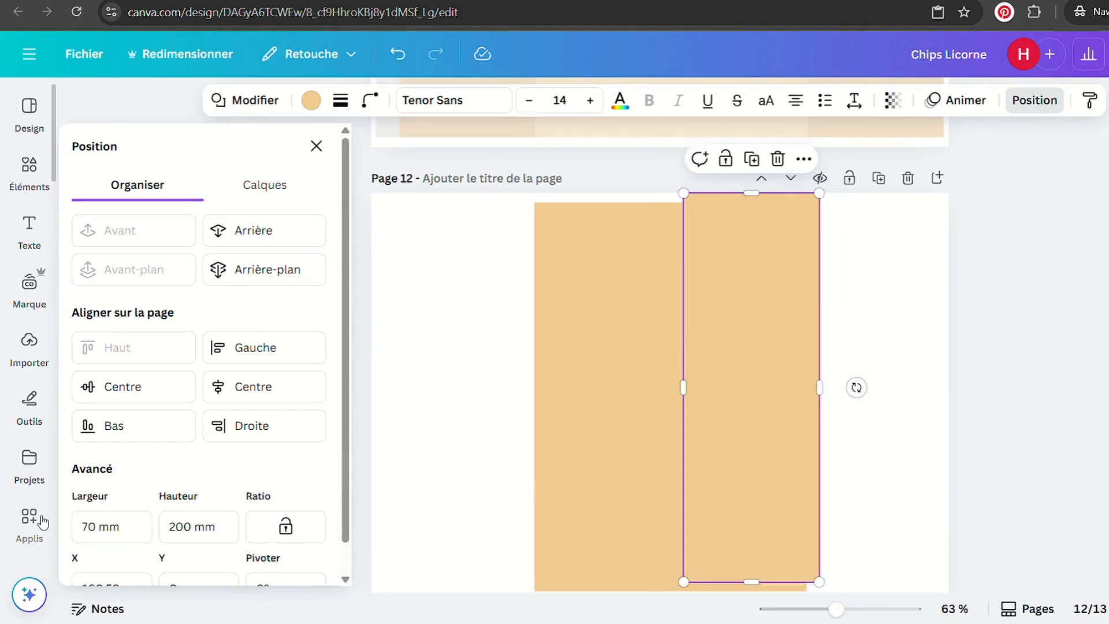
Place the 70 mm copy flush against the large rectangle's right edge and fill it with light beige
{"action": "left_click", "coordinate": [823, 302]}
{"action": "left_click_drag", "start_coordinate": [760, 289], "coordinate": [885, 298]}
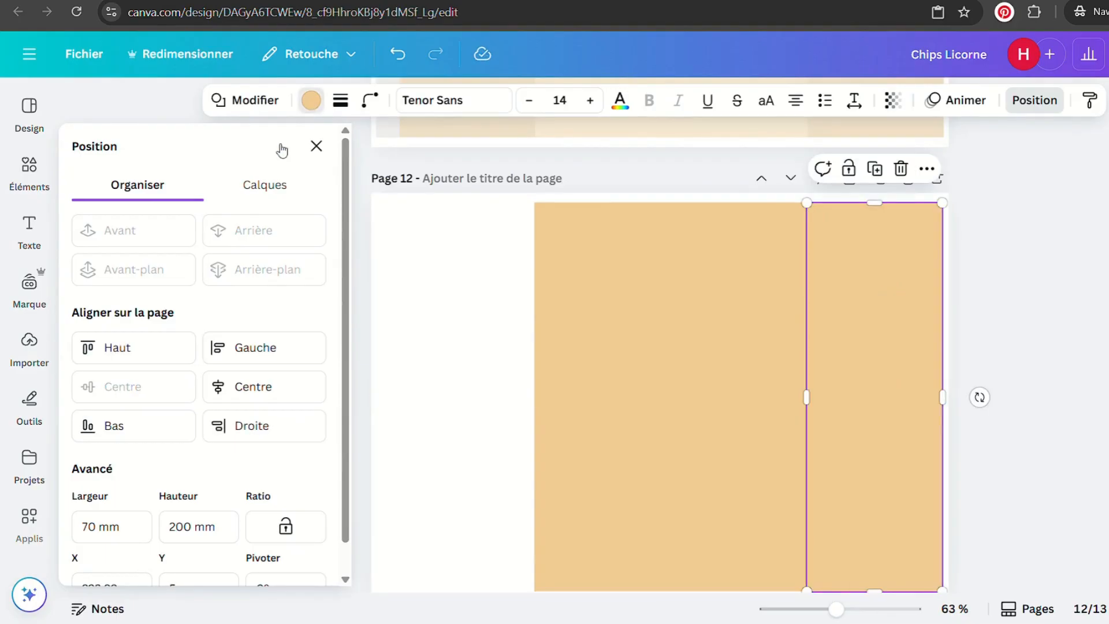
{"action": "left_click", "coordinate": [310, 100]}
{"action": "left_click", "coordinate": [161, 377]}
{"action": "key", "text": "Escape"}
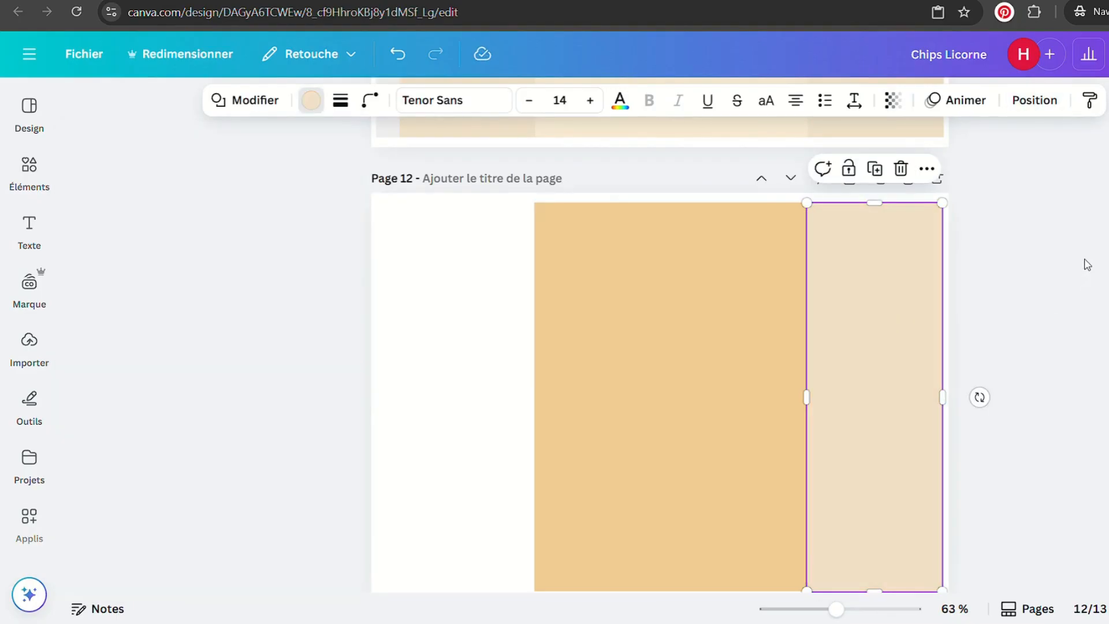
{"action": "left_click", "coordinate": [1084, 263]}
Duplicate the light beige side panel and place the copy flush against the large rectangle's left edge
{"action": "left_click", "coordinate": [872, 243]}
{"action": "key", "text": "ctrl+d"}
{"action": "left_click_drag", "start_coordinate": [872, 322], "coordinate": [460, 306]}
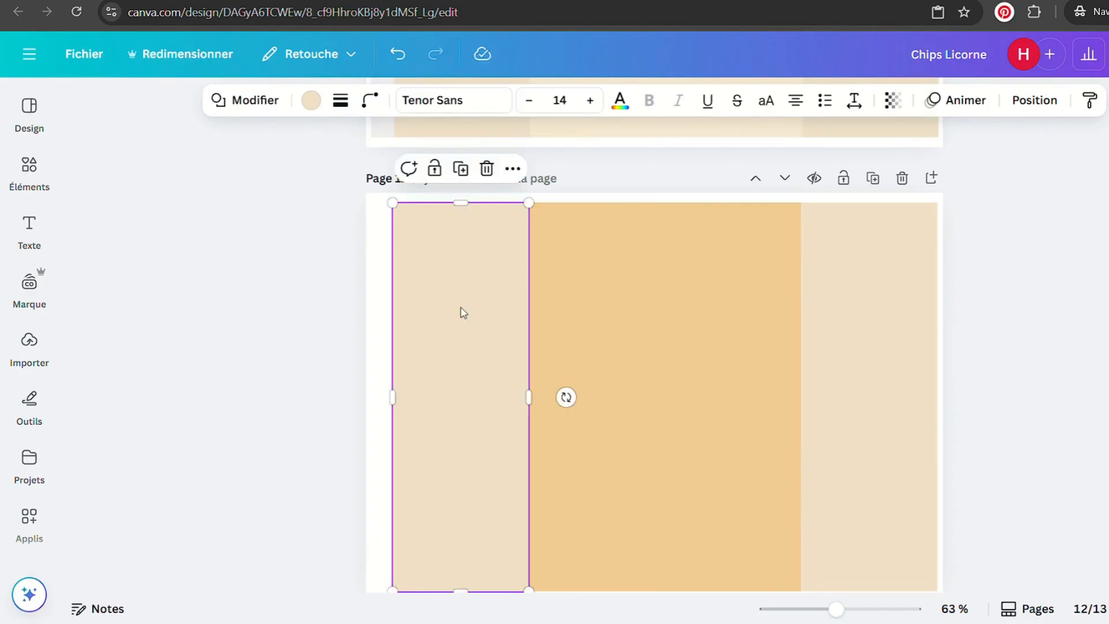
{"action": "left_click", "coordinate": [265, 298]}
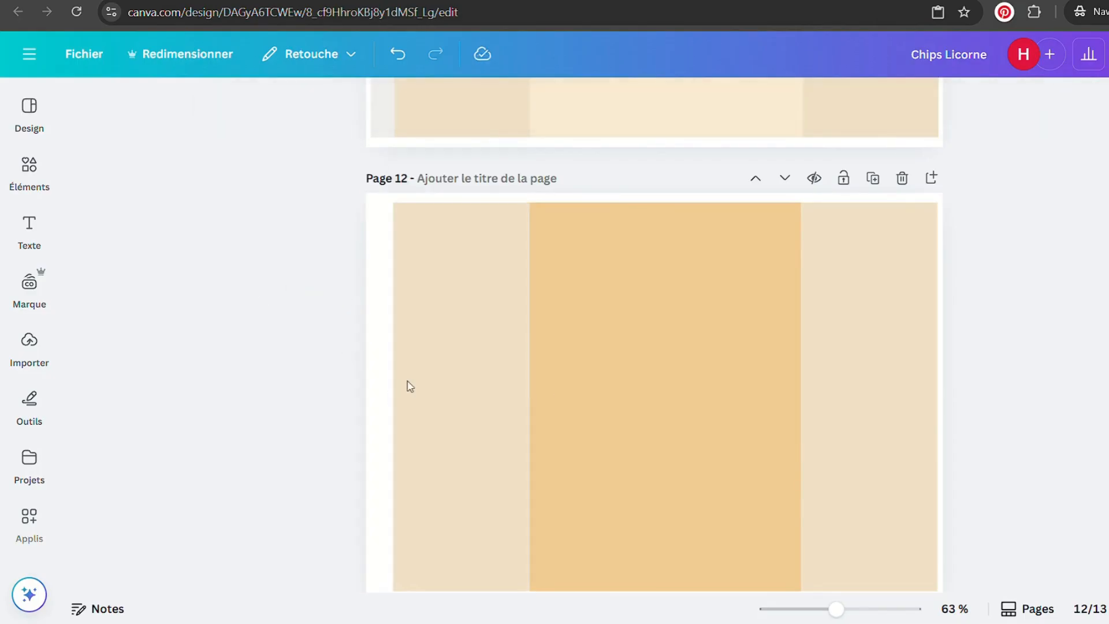
{"action": "left_click_drag", "start_coordinate": [835, 608], "coordinate": [834, 608]}
{"action": "left_click_drag", "start_coordinate": [377, 224], "coordinate": [889, 538]}
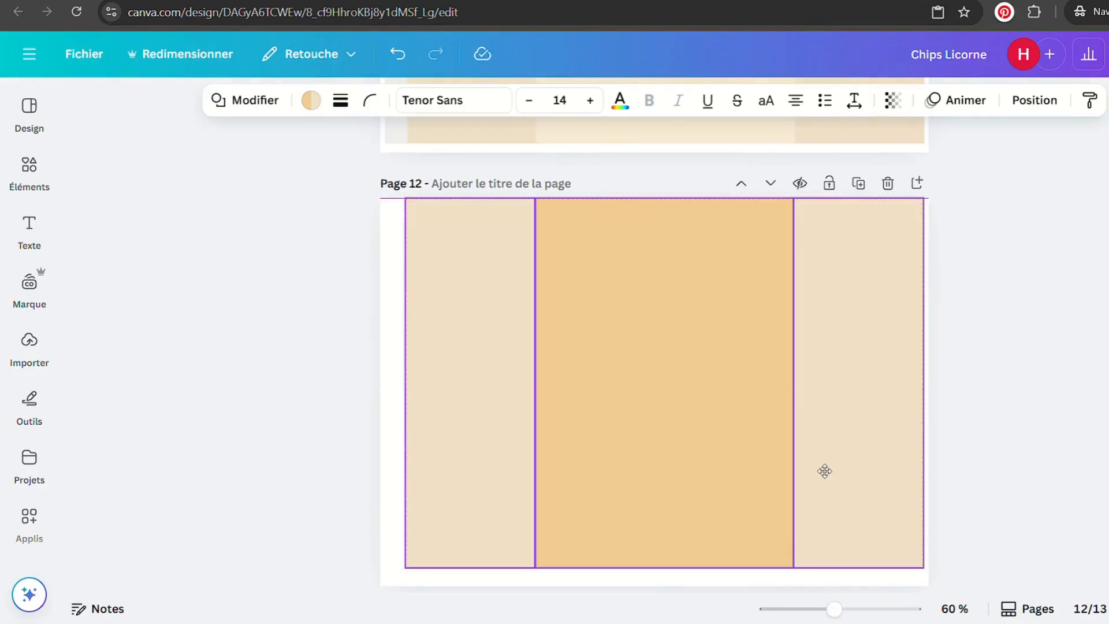
{"action": "left_click", "coordinate": [321, 322]}
Duplicate the left beige panel and fill the copy with light grey
{"action": "left_click", "coordinate": [423, 335]}
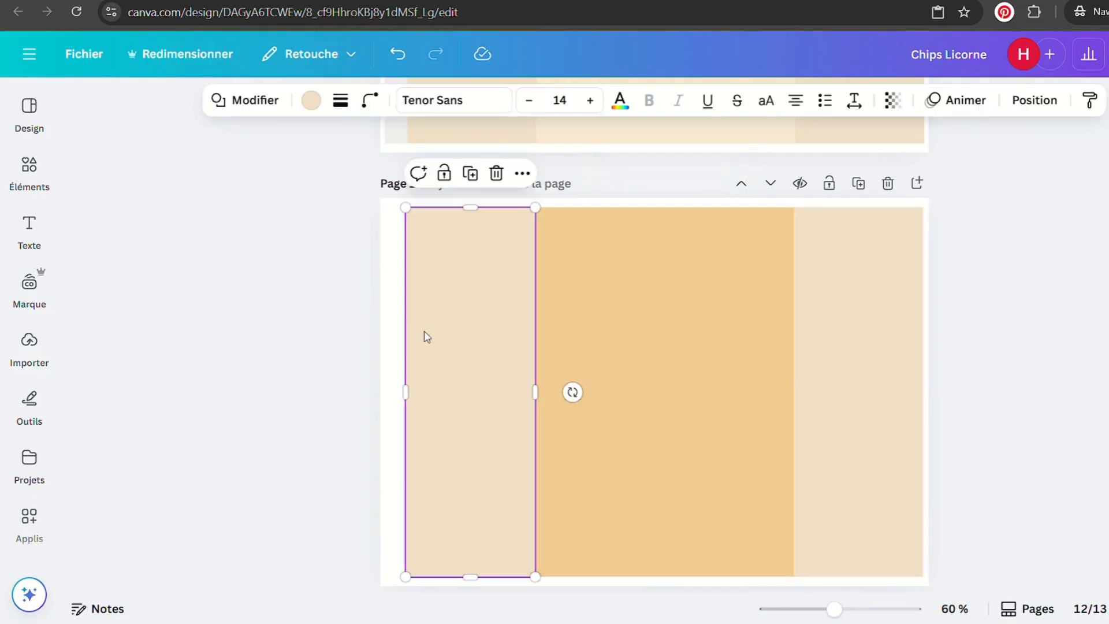
{"action": "left_click", "coordinate": [470, 174]}
{"action": "left_click", "coordinate": [311, 100]}
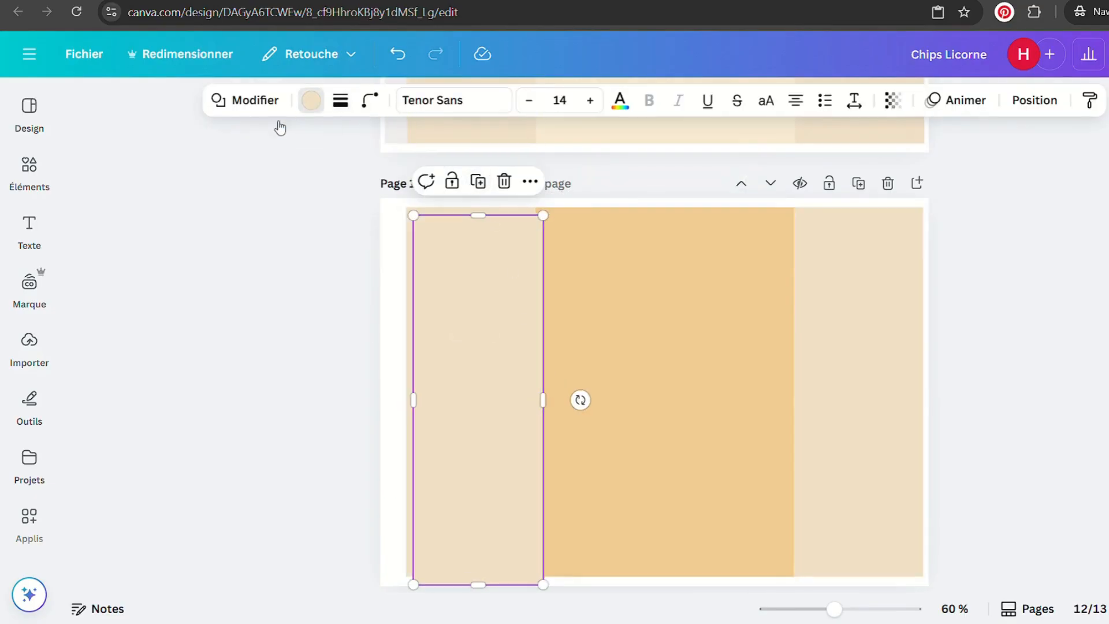
{"action": "left_click", "coordinate": [93, 260]}
{"action": "left_click_drag", "start_coordinate": [110, 351], "coordinate": [97, 351]}
{"action": "key", "text": "Escape"}
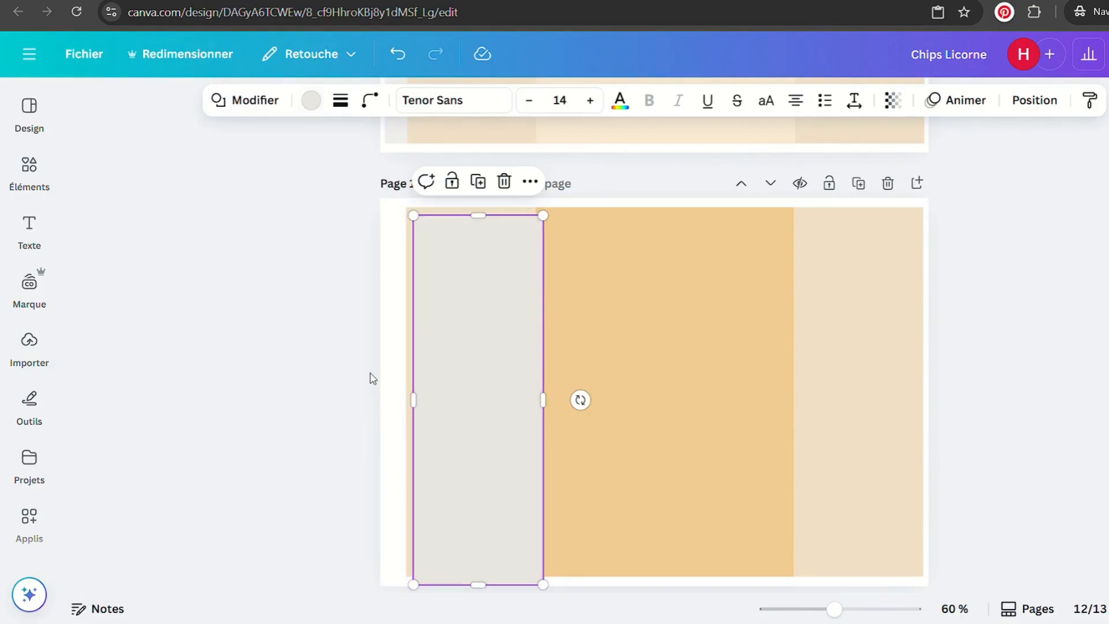
Narrow the grey copy to a strip near the page's left edge and set its width to 12 mm
{"action": "left_click_drag", "start_coordinate": [537, 399], "coordinate": [411, 398]}
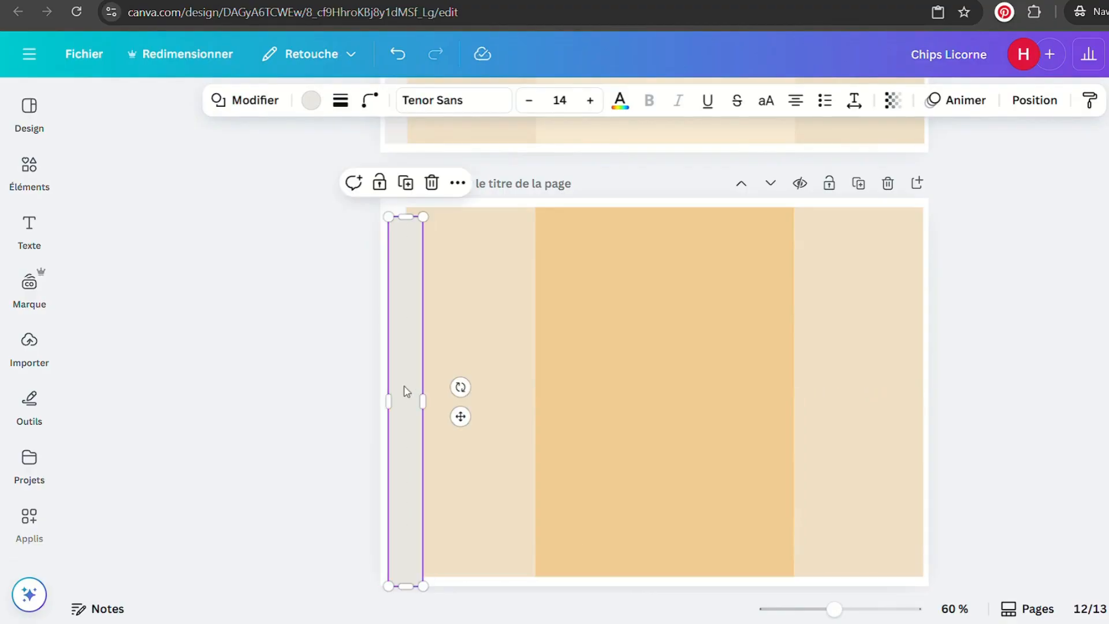
{"action": "left_click", "coordinate": [1034, 101]}
{"action": "left_click", "coordinate": [110, 527]}
{"action": "key", "text": "ctrl+a"}
{"action": "type", "text": "12"}
{"action": "key", "text": "Return"}
{"action": "left_click", "coordinate": [408, 340]}
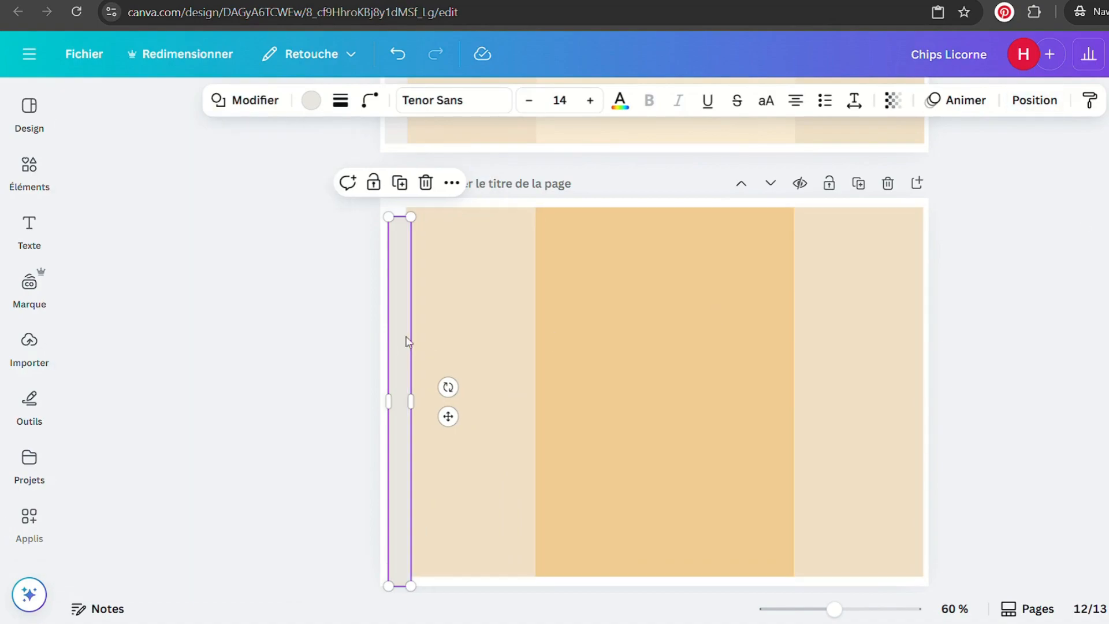
{"action": "left_click_drag", "start_coordinate": [389, 303], "coordinate": [388, 298]}
{"action": "left_click", "coordinate": [1032, 99]}
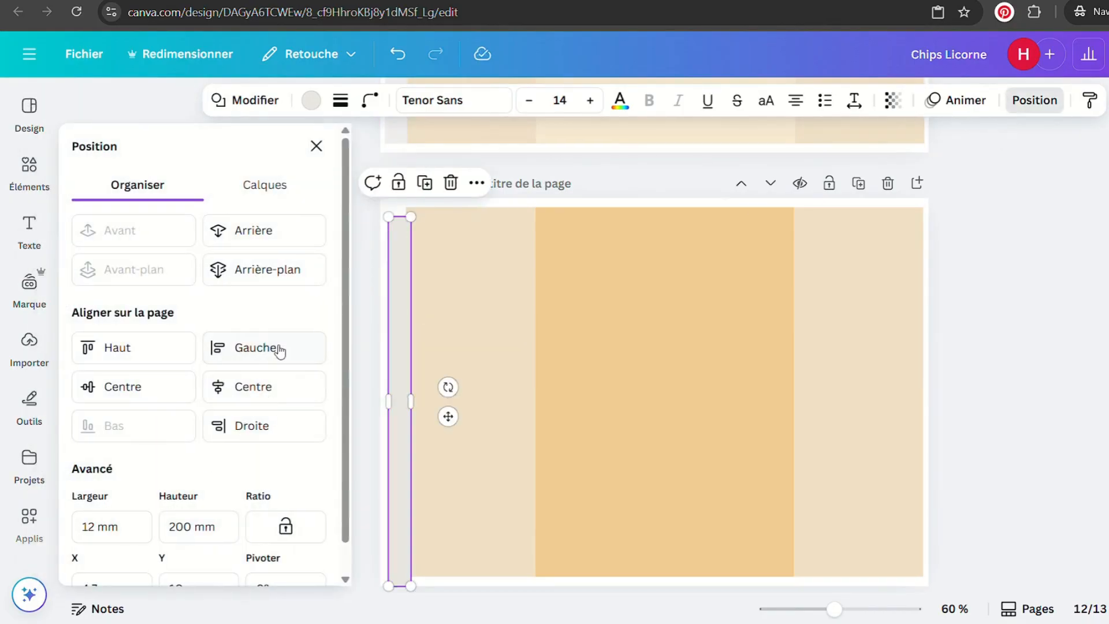
{"action": "key", "text": "Escape"}
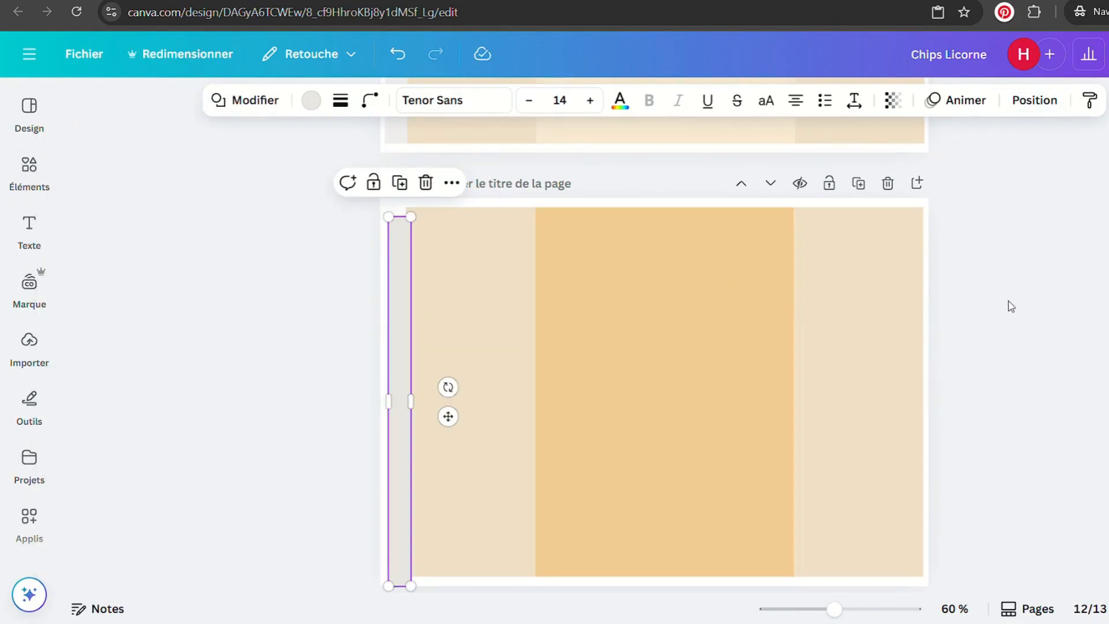
Shift the three beige panels together to the page's right edge, clear of the grey strip
{"action": "left_click", "coordinate": [321, 285]}
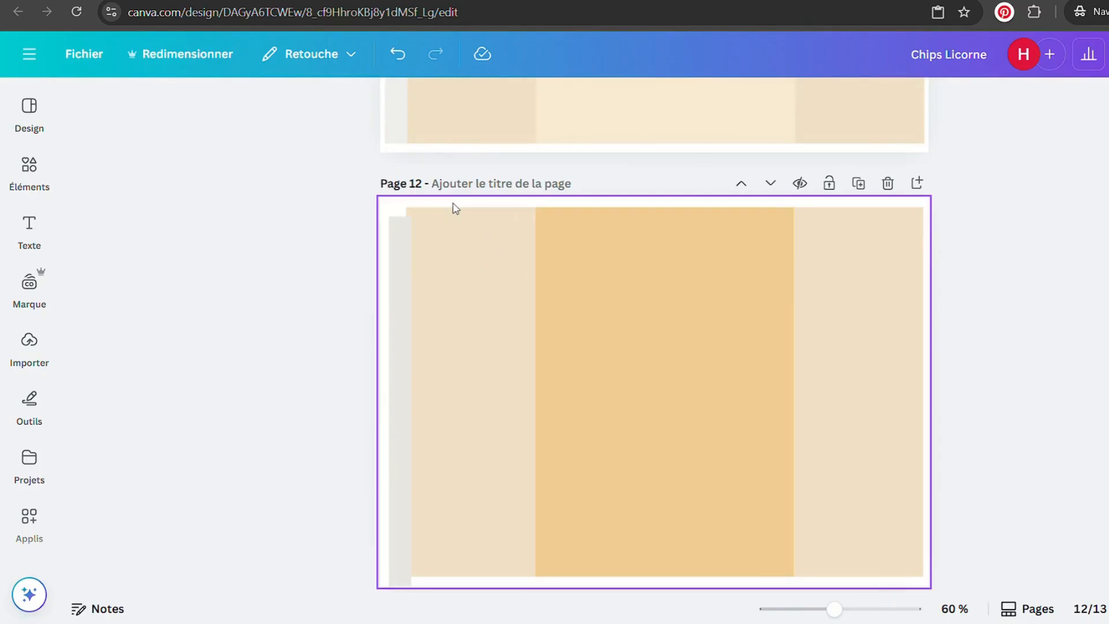
{"action": "left_click_drag", "start_coordinate": [456, 208], "coordinate": [887, 361]}
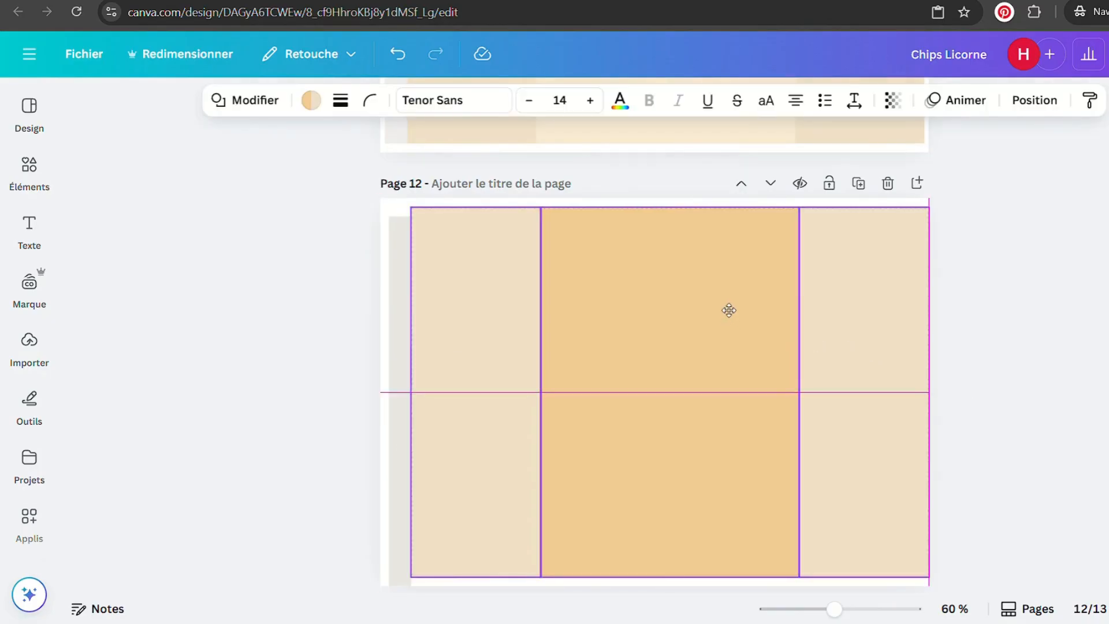
{"action": "left_click", "coordinate": [346, 287]}
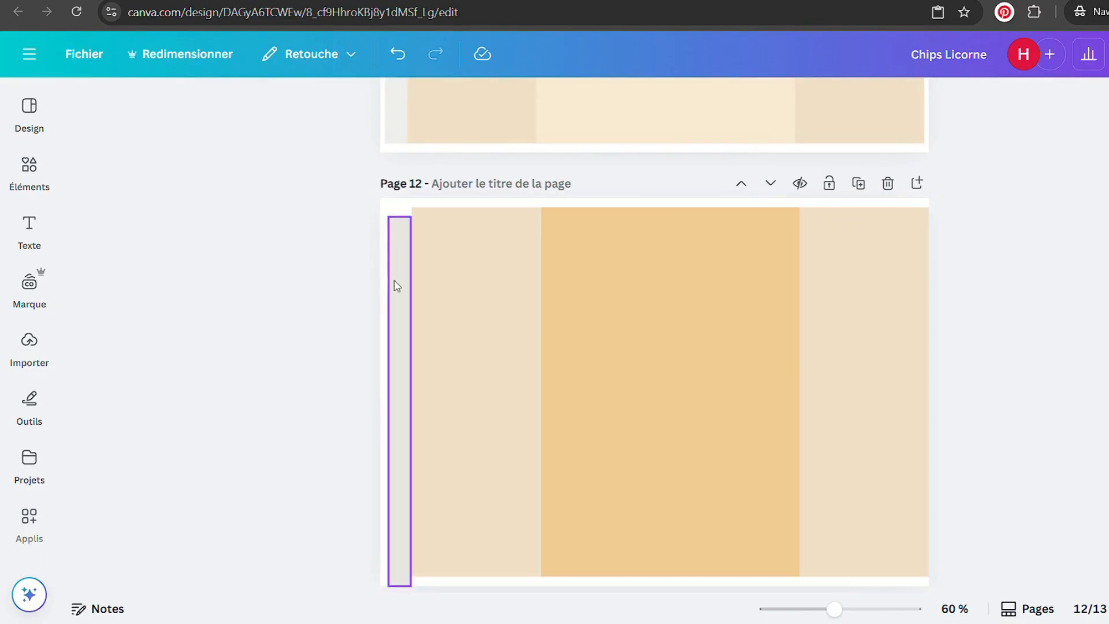
Align the grey strip flush with the left panel and centre all four shapes together on the page
{"action": "left_click", "coordinate": [396, 279]}
{"action": "left_click_drag", "start_coordinate": [307, 223], "coordinate": [869, 451]}
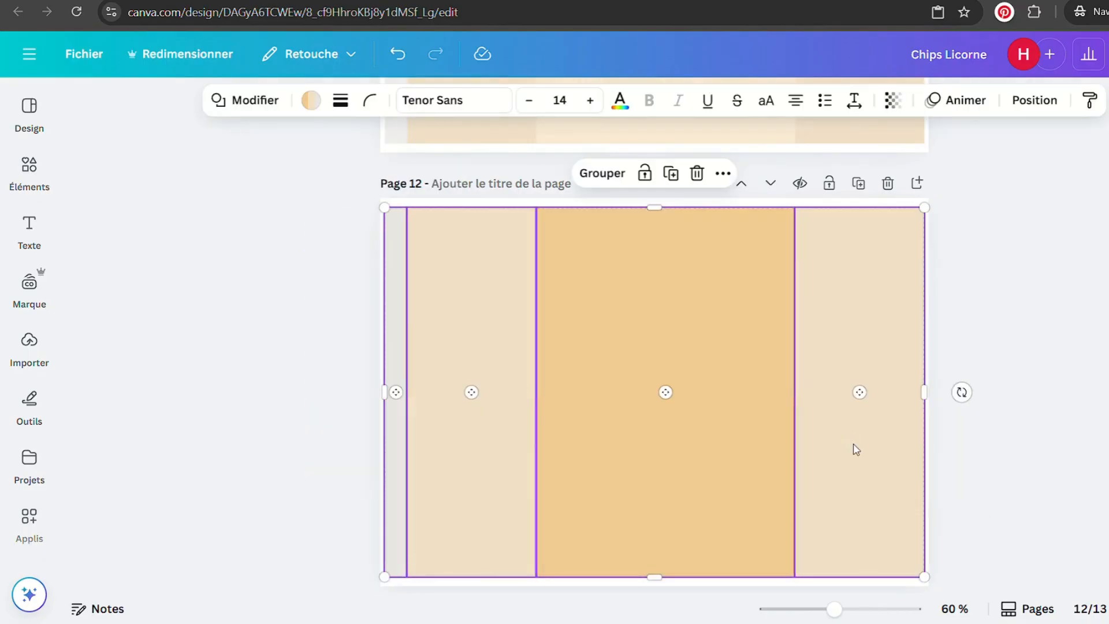
{"action": "left_click", "coordinate": [295, 264]}
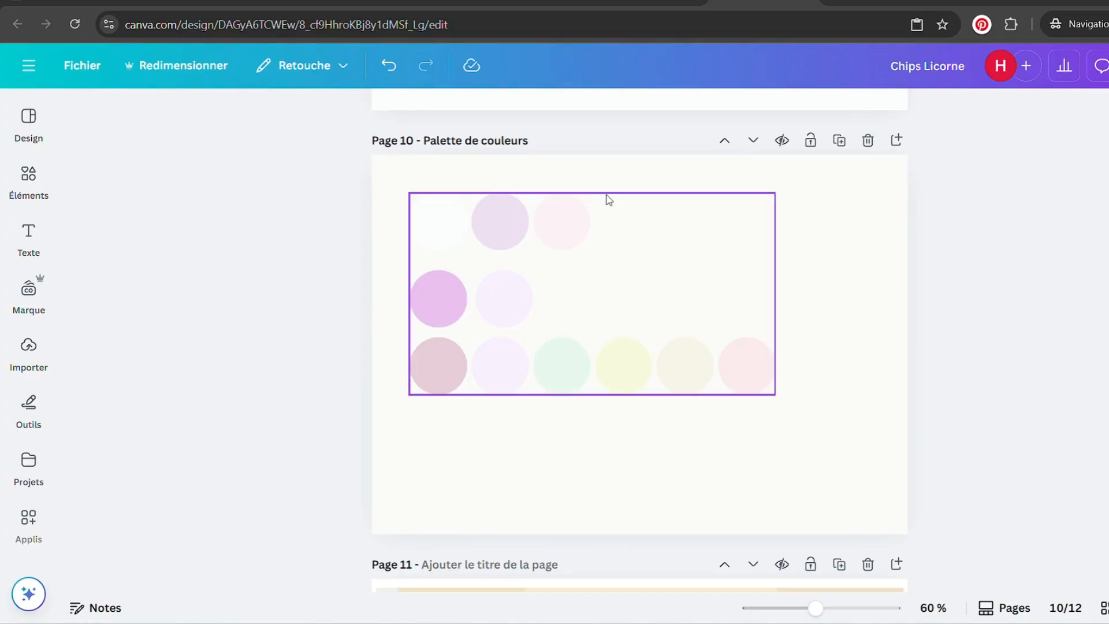
Delete the pale pastel rainbow below the clouds on the page 8 illustrations board
{"action": "scroll", "coordinate": [609, 200], "scroll_direction": "up", "scroll_amount": 12}
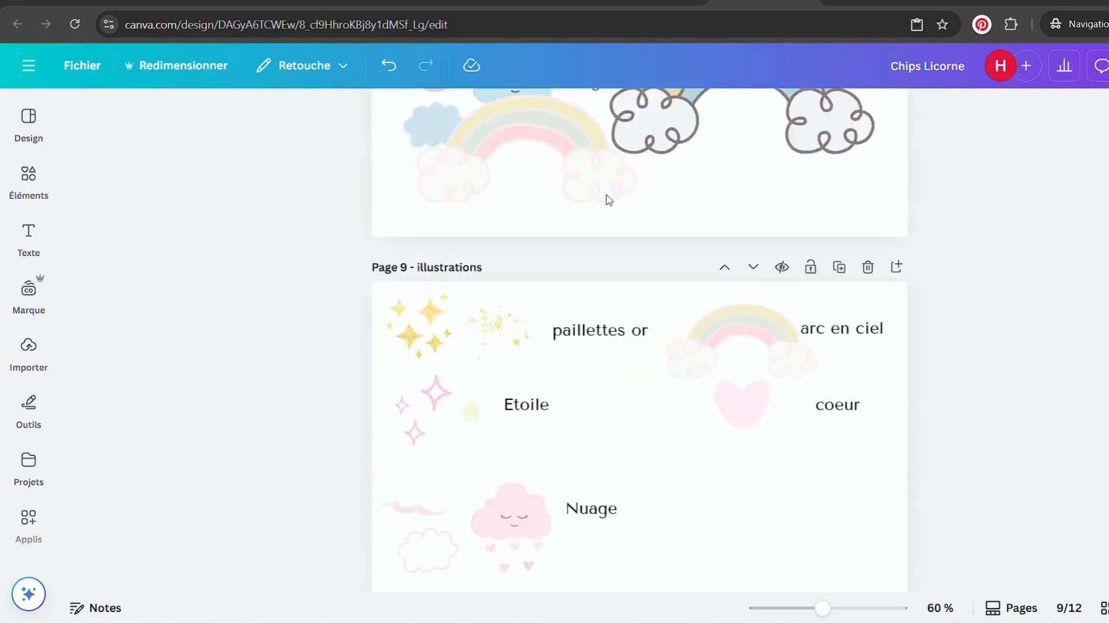
{"action": "scroll", "coordinate": [609, 200], "scroll_direction": "up", "scroll_amount": 3}
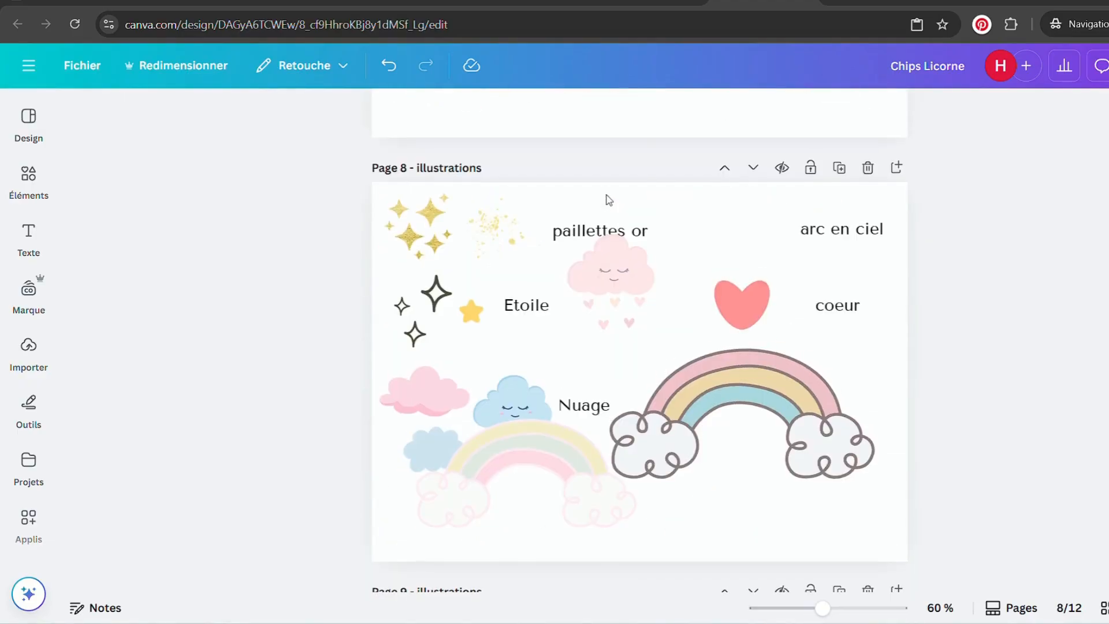
{"action": "left_click", "coordinate": [567, 460]}
{"action": "key", "text": "Delete"}
Shrink the outlined rainbow on page 8 and place it beside the "arc en ciel" label
{"action": "left_click", "coordinate": [775, 453]}
{"action": "left_click_drag", "start_coordinate": [875, 480], "coordinate": [731, 245]}
{"action": "left_click", "coordinate": [680, 406]}
{"action": "left_click", "coordinate": [950, 357]}
Delete the pink smiling cloud with hearts located under the "paillettes or" label on page 8
{"action": "scroll", "coordinate": [588, 469], "scroll_direction": "up", "scroll_amount": 3}
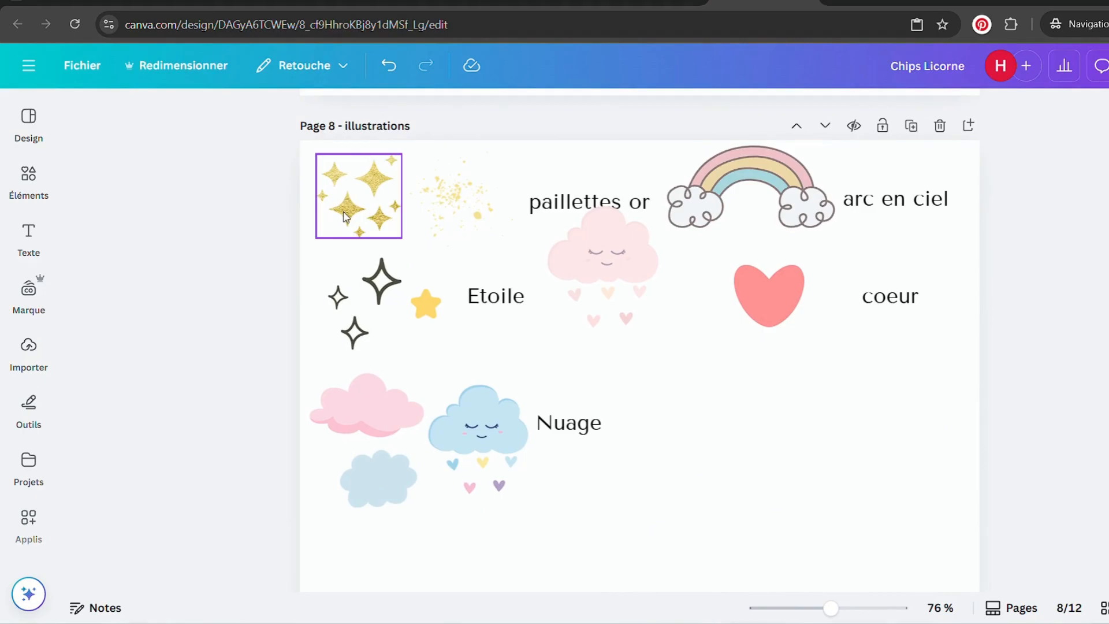
{"action": "left_click_drag", "start_coordinate": [617, 263], "coordinate": [624, 508]}
{"action": "key", "text": "Delete"}
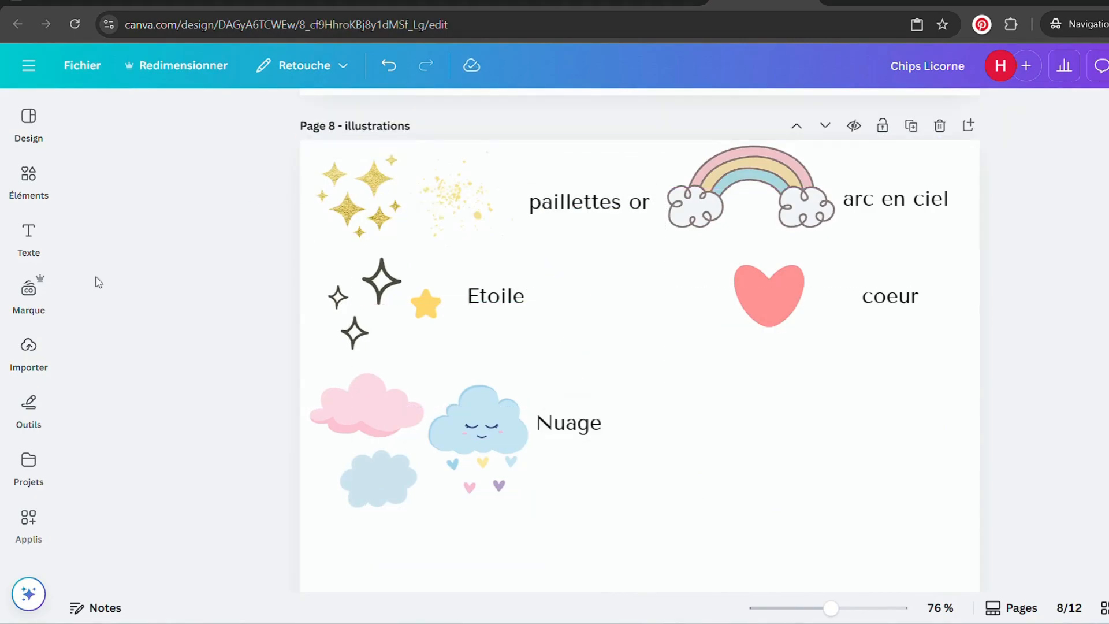
Search the elements for "paillettes or" and show all matching illustrations
{"action": "left_click", "coordinate": [29, 177]}
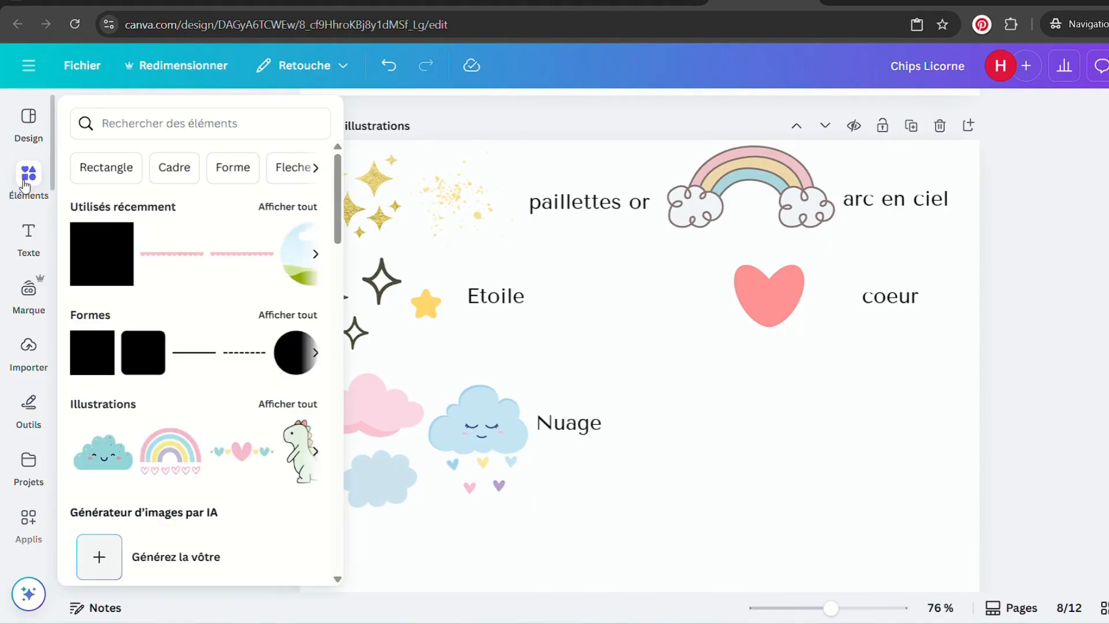
{"action": "left_click", "coordinate": [131, 124]}
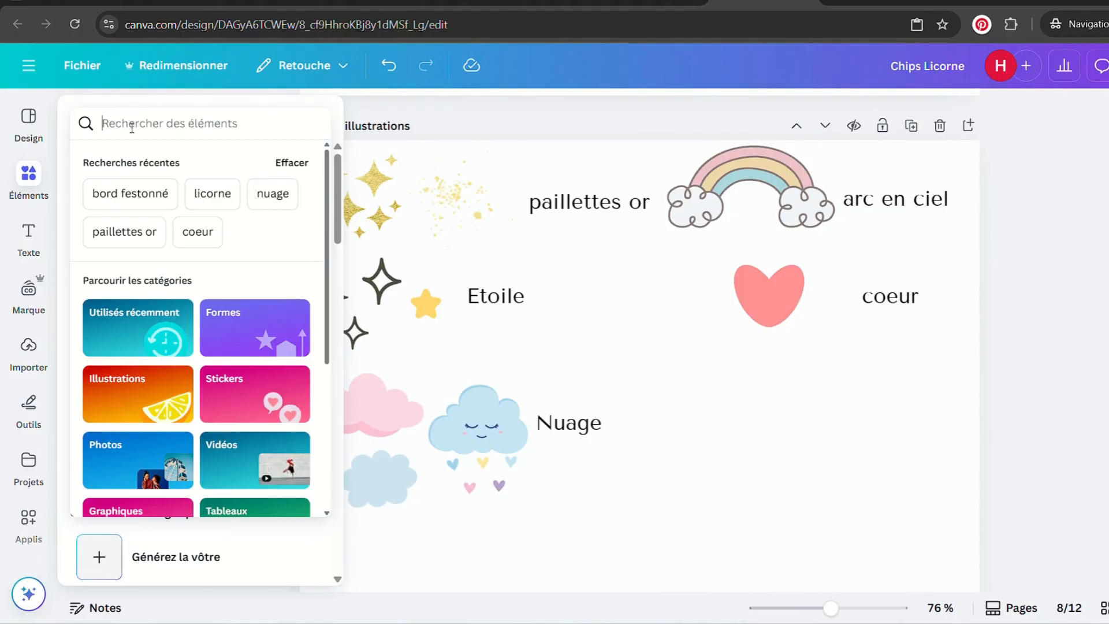
{"action": "type", "text": "pail"}
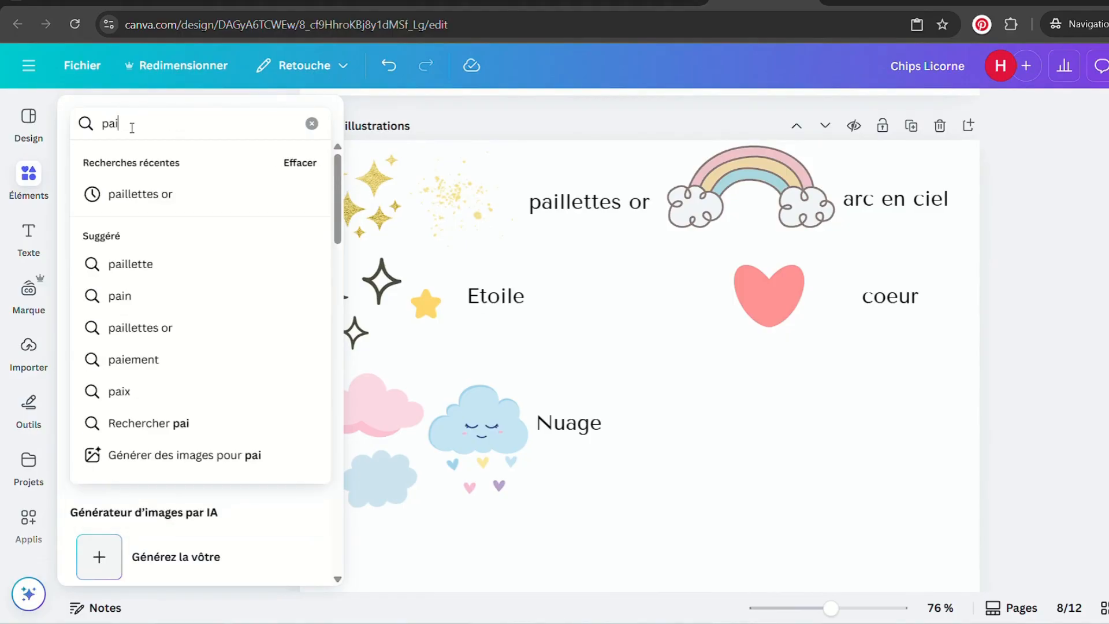
{"action": "left_click", "coordinate": [148, 194]}
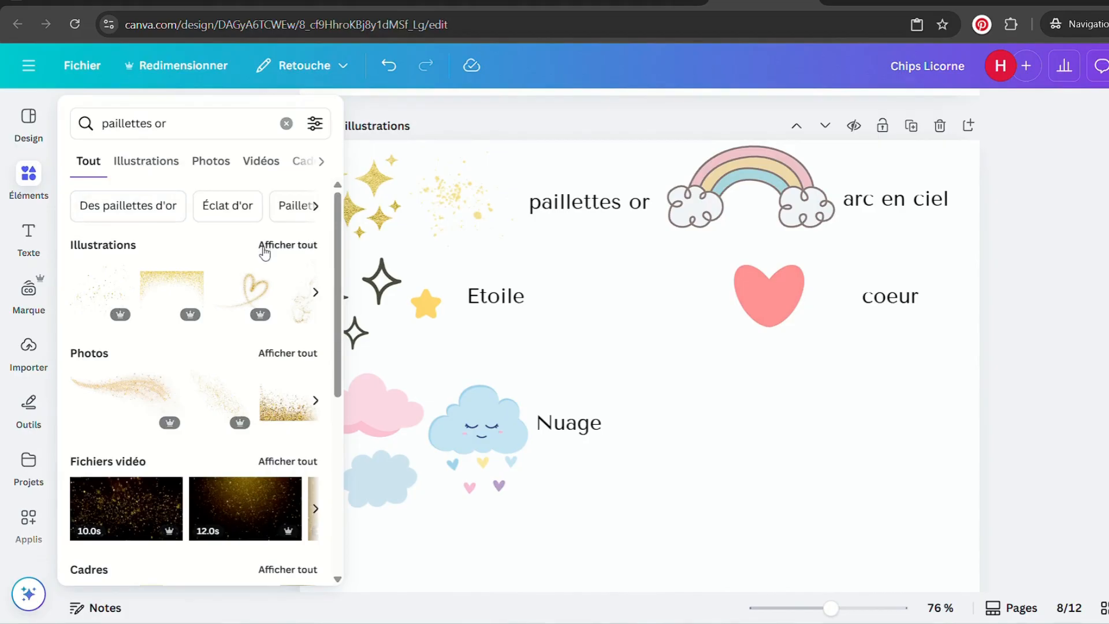
{"action": "left_click", "coordinate": [264, 250]}
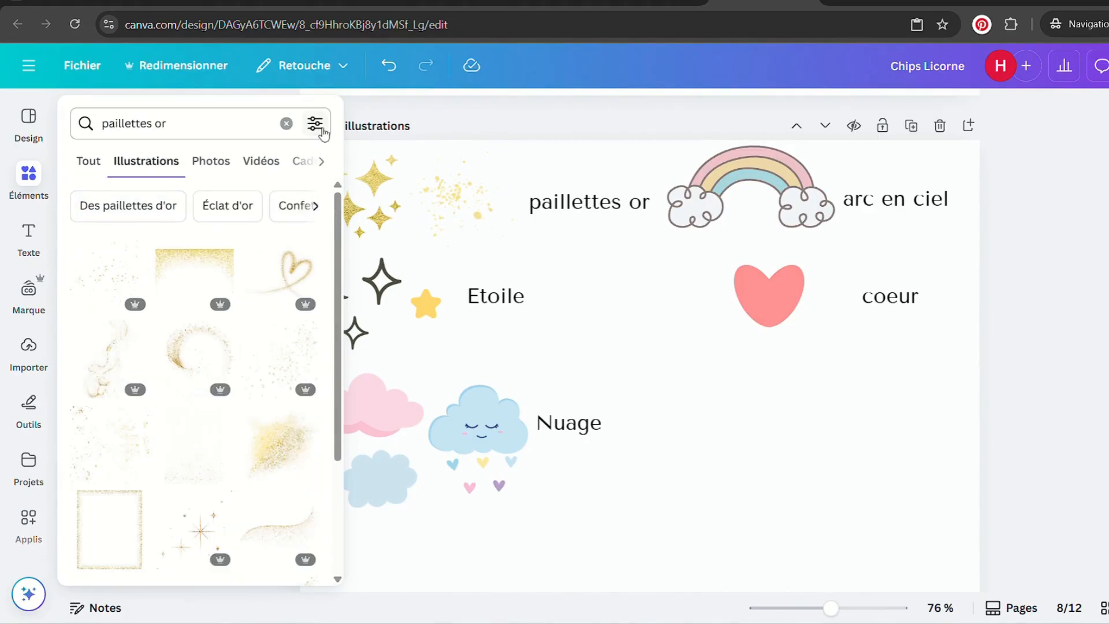
Filter the "paillettes or" illustrations to free items (Gratuit) only
{"action": "left_click", "coordinate": [320, 127]}
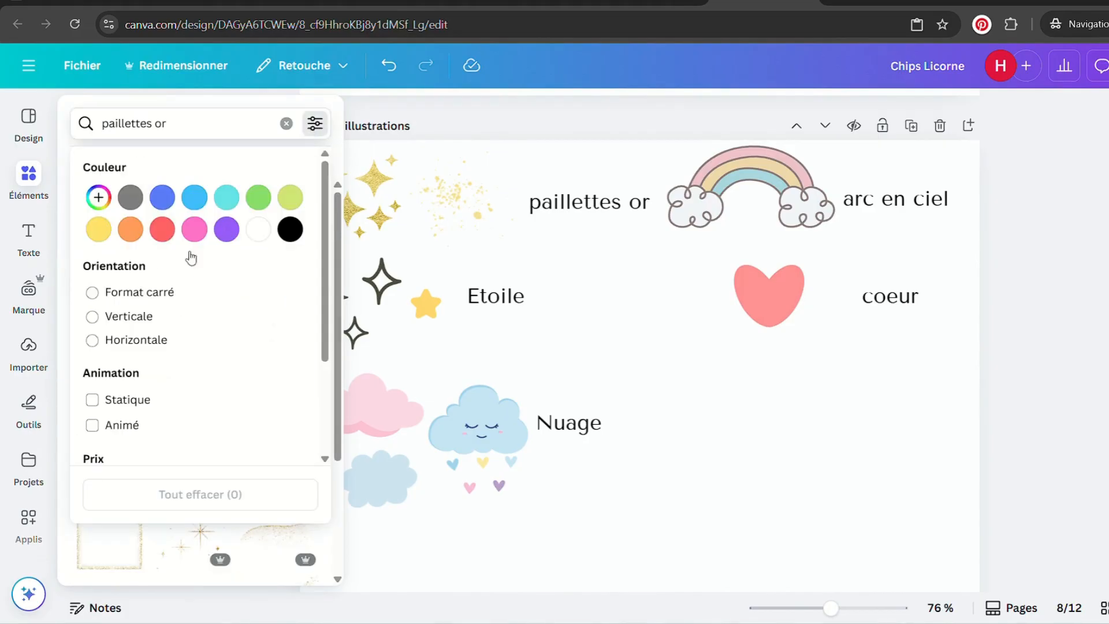
{"action": "scroll", "coordinate": [116, 339], "scroll_direction": "down", "scroll_amount": 3}
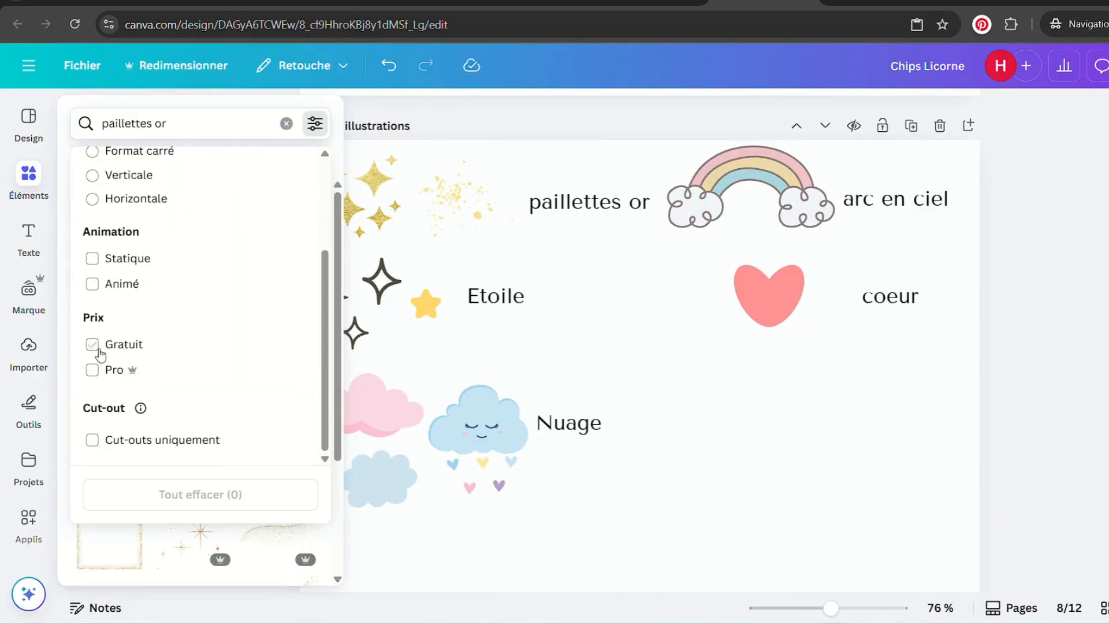
{"action": "left_click", "coordinate": [92, 344]}
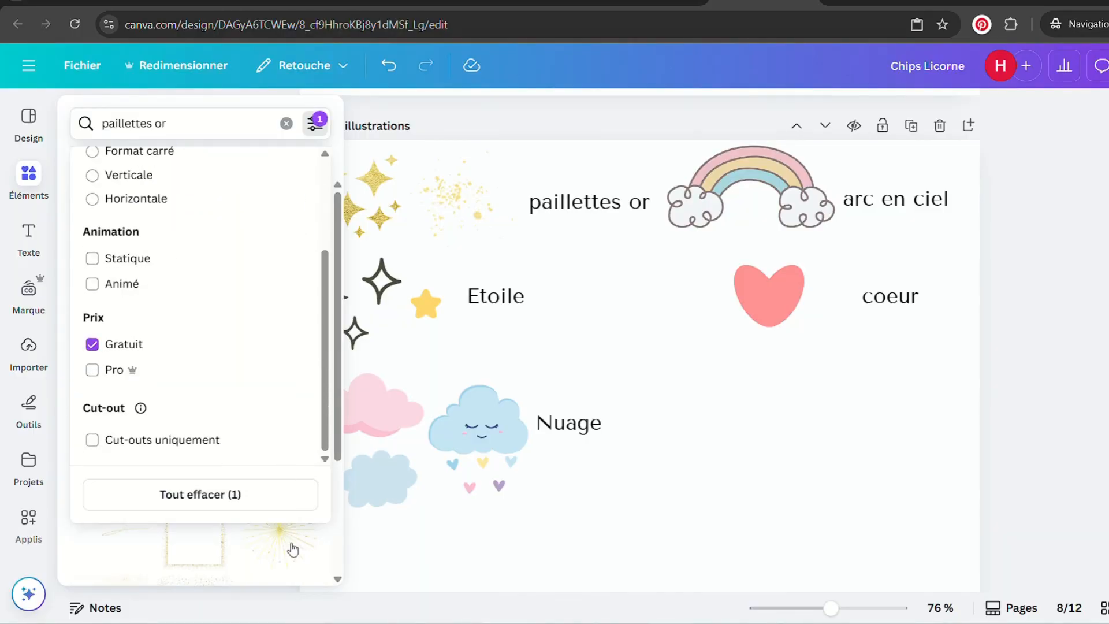
{"action": "left_click", "coordinate": [352, 554]}
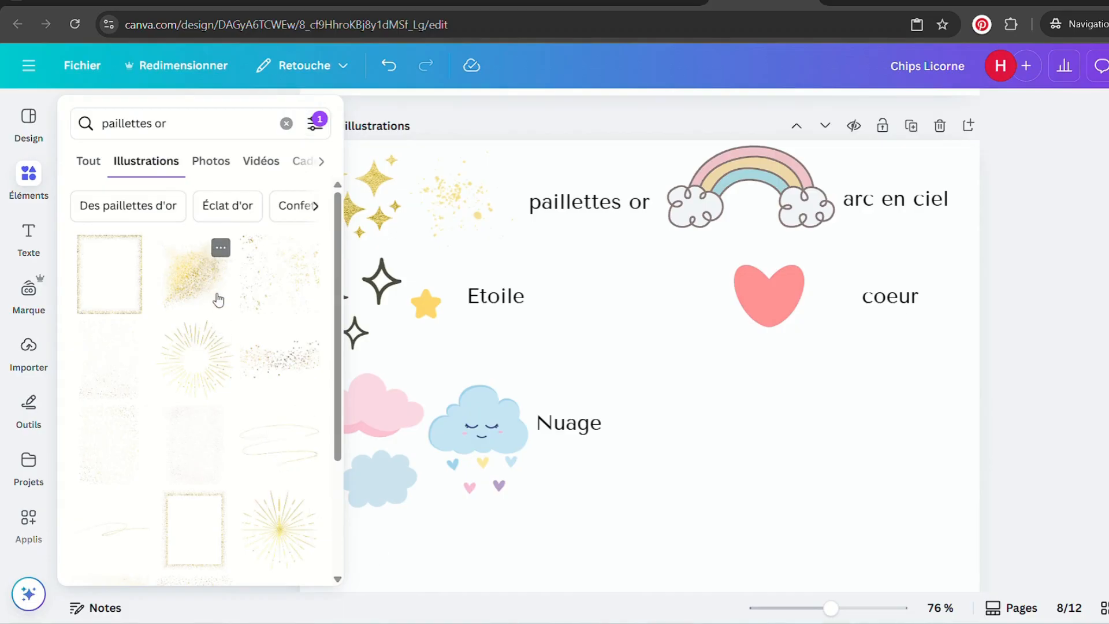
Browse the free "paillettes or" illustrations for the gold sparkles and gold splatter used on page 8
{"action": "scroll", "coordinate": [222, 310], "scroll_direction": "down", "scroll_amount": 4}
{"action": "scroll", "coordinate": [222, 311], "scroll_direction": "down", "scroll_amount": 10}
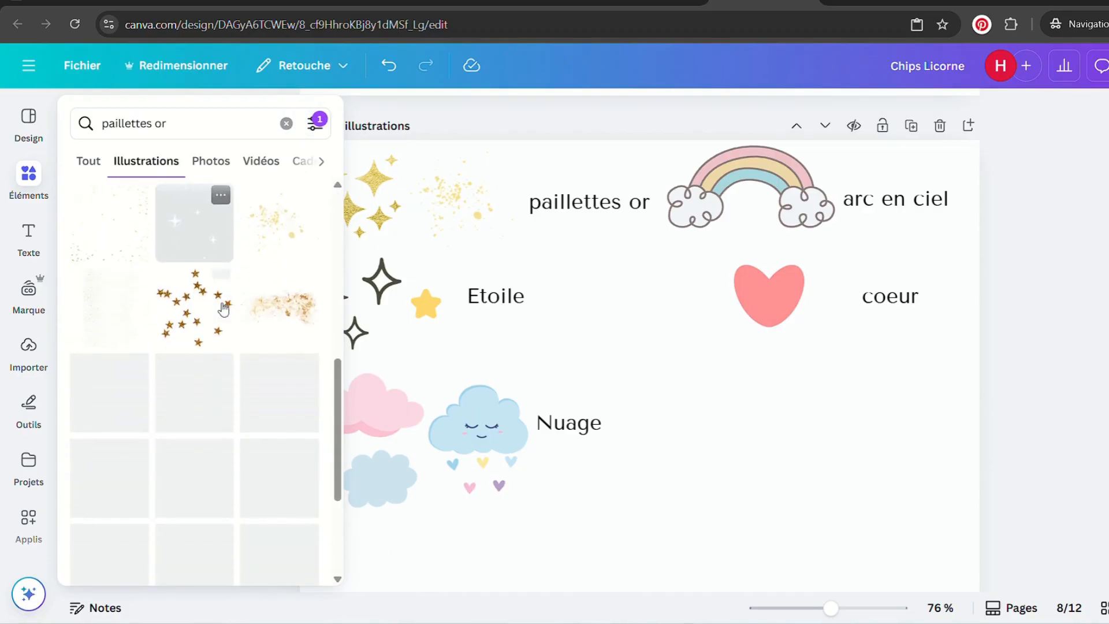
{"action": "scroll", "coordinate": [224, 309], "scroll_direction": "down", "scroll_amount": 10}
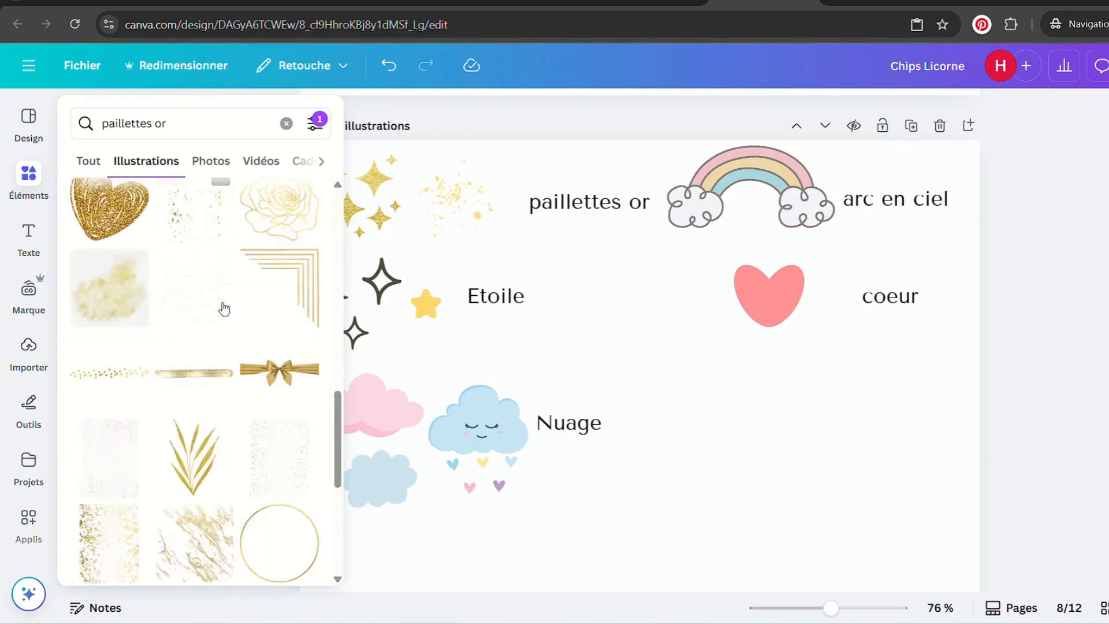
{"action": "scroll", "coordinate": [226, 308], "scroll_direction": "down", "scroll_amount": 10}
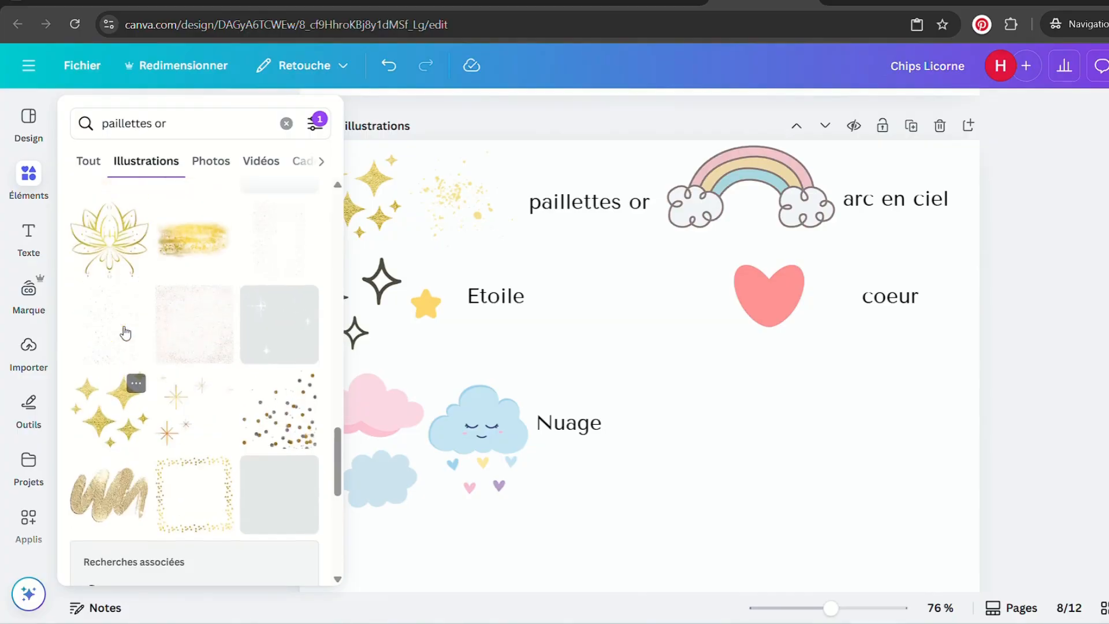
{"action": "left_click", "coordinate": [458, 201]}
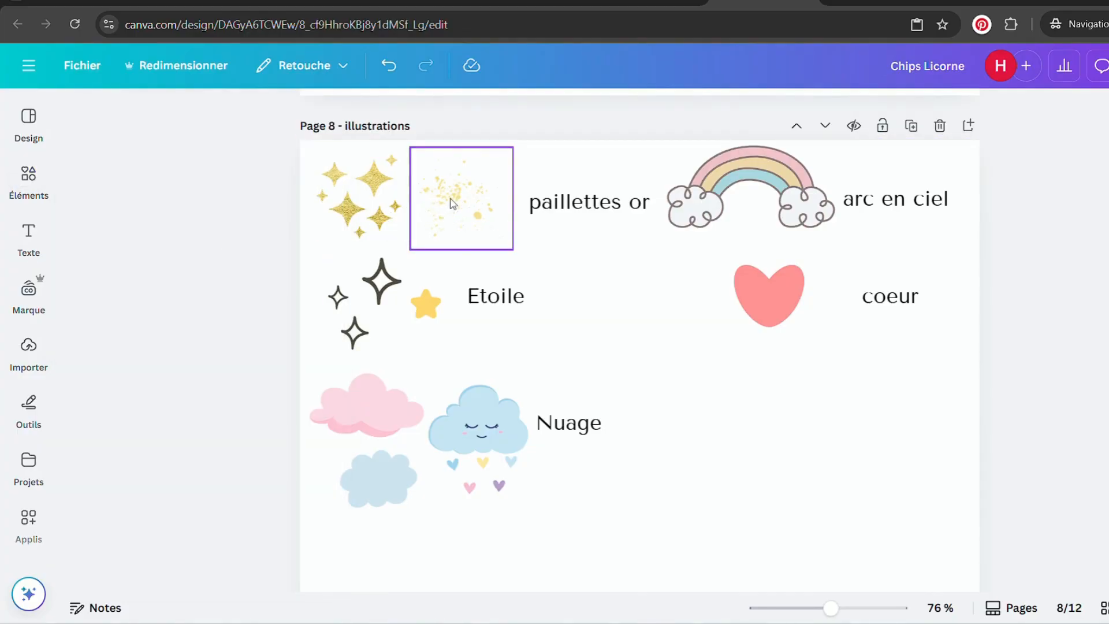
{"action": "left_click", "coordinate": [42, 203]}
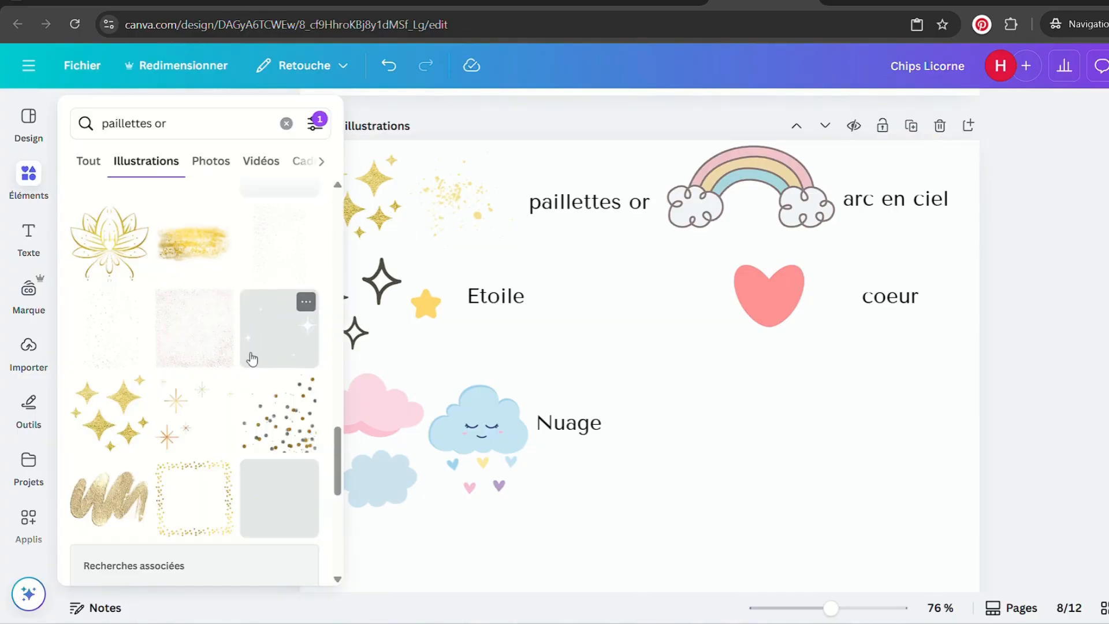
{"action": "scroll", "coordinate": [250, 359], "scroll_direction": "up", "scroll_amount": 5}
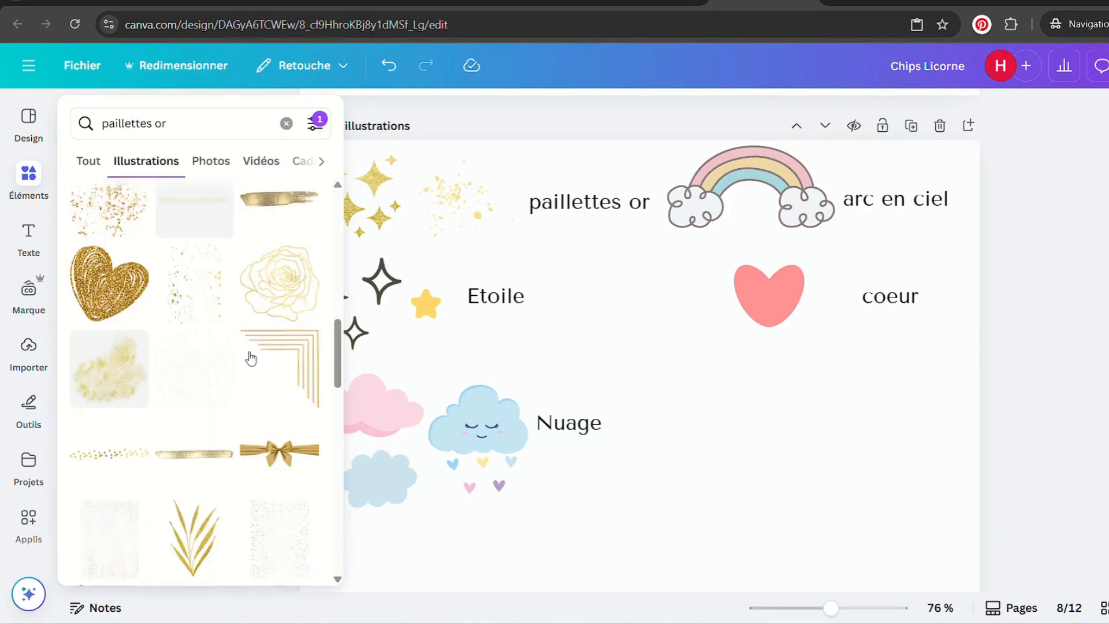
{"action": "scroll", "coordinate": [250, 358], "scroll_direction": "up", "scroll_amount": 5}
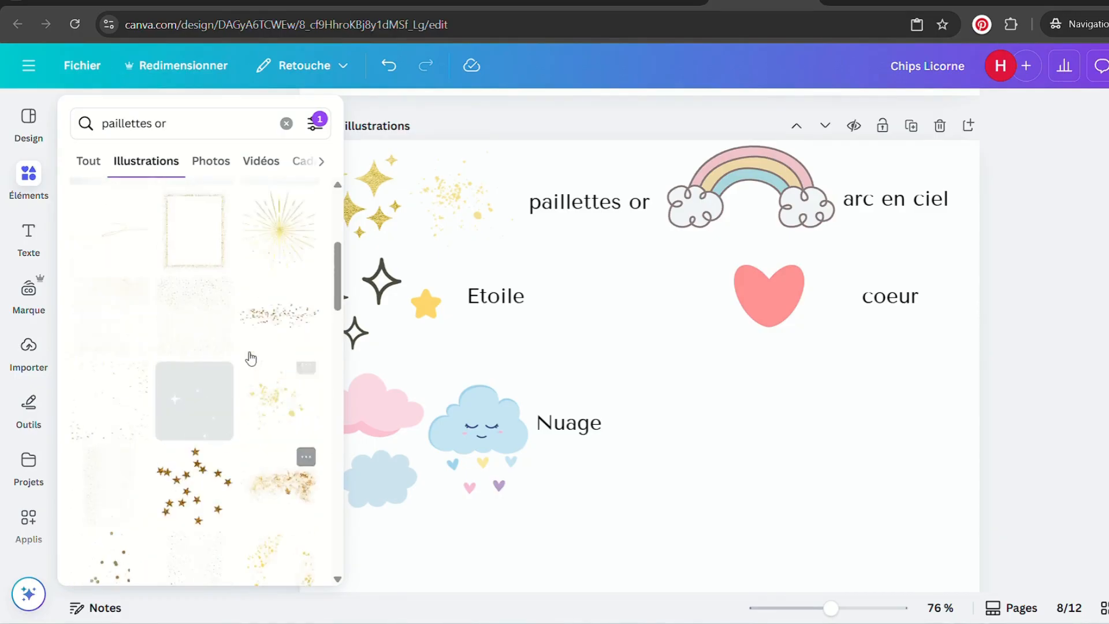
Move the "Etoile" label on page 8 slightly closer to the yellow star
{"action": "left_click", "coordinate": [633, 311]}
{"action": "left_click", "coordinate": [353, 306]}
{"action": "left_click_drag", "start_coordinate": [500, 298], "coordinate": [493, 297]}
{"action": "left_click", "coordinate": [383, 312]}
{"action": "left_click", "coordinate": [329, 297]}
{"action": "left_click", "coordinate": [379, 310]}
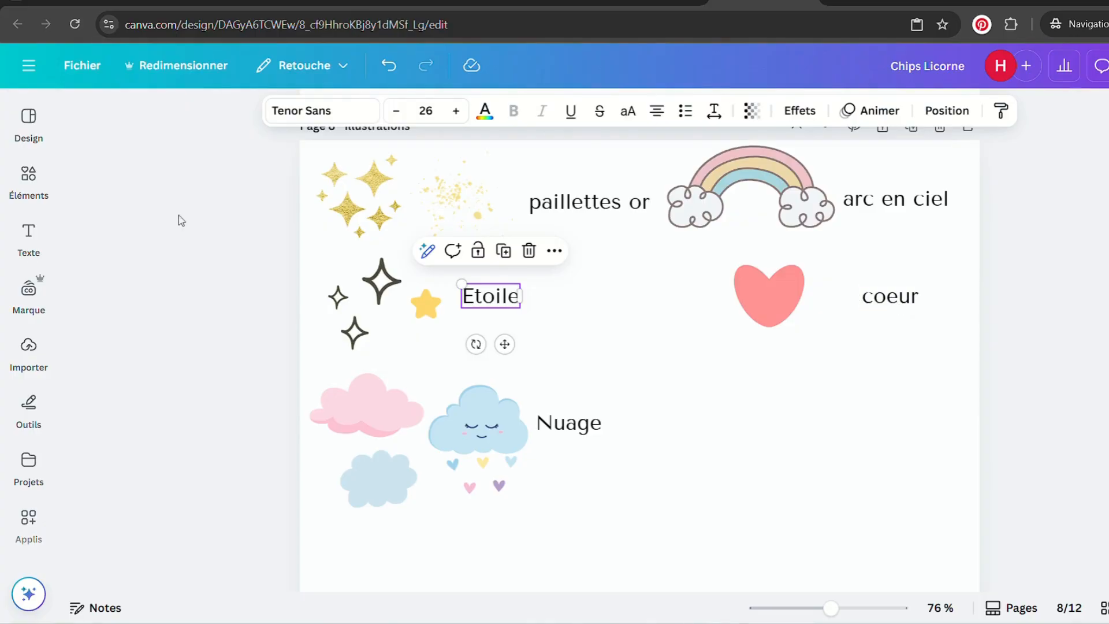
Try greyish magenta #db9fc0 and pale blue on the outlined sparkle stars beside "Etoile", and settle on black
{"action": "left_click", "coordinate": [360, 299]}
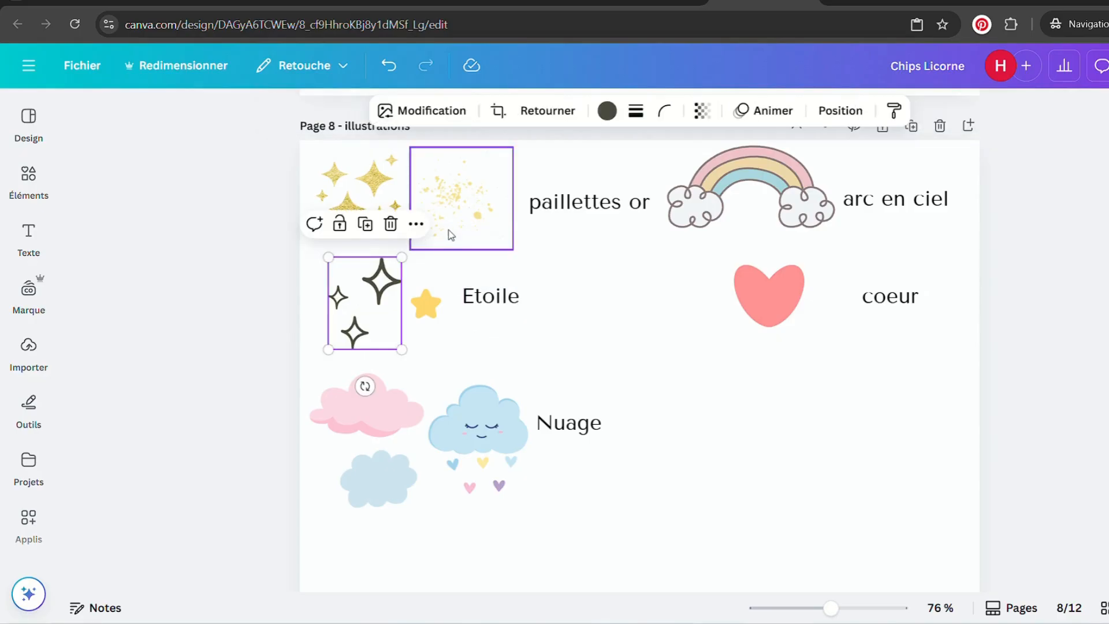
{"action": "left_click", "coordinate": [607, 110]}
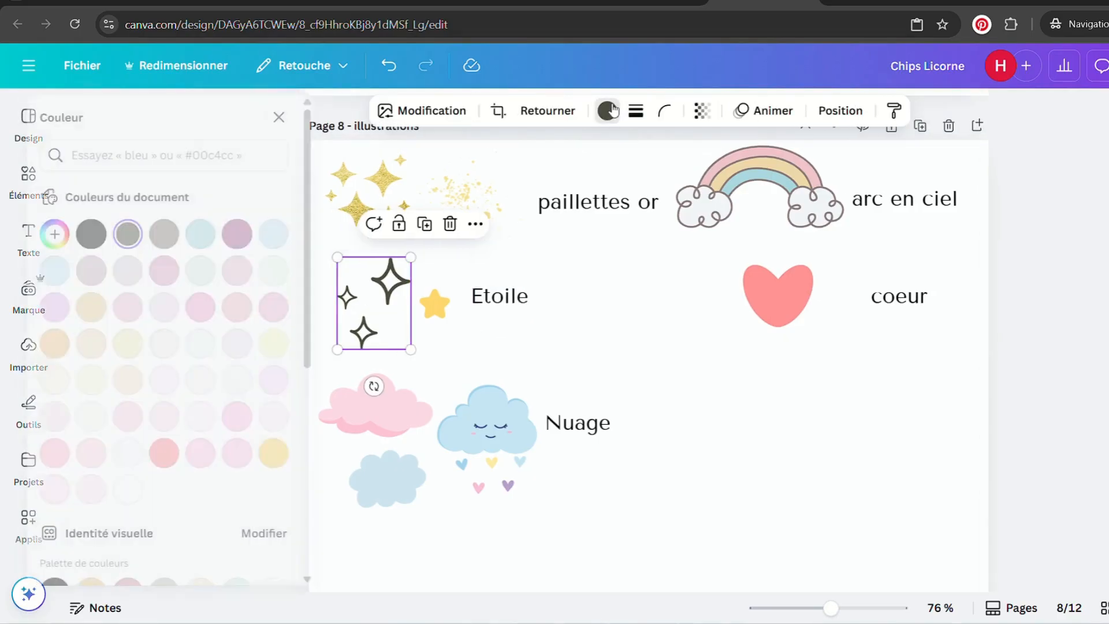
{"action": "left_click", "coordinate": [199, 278]}
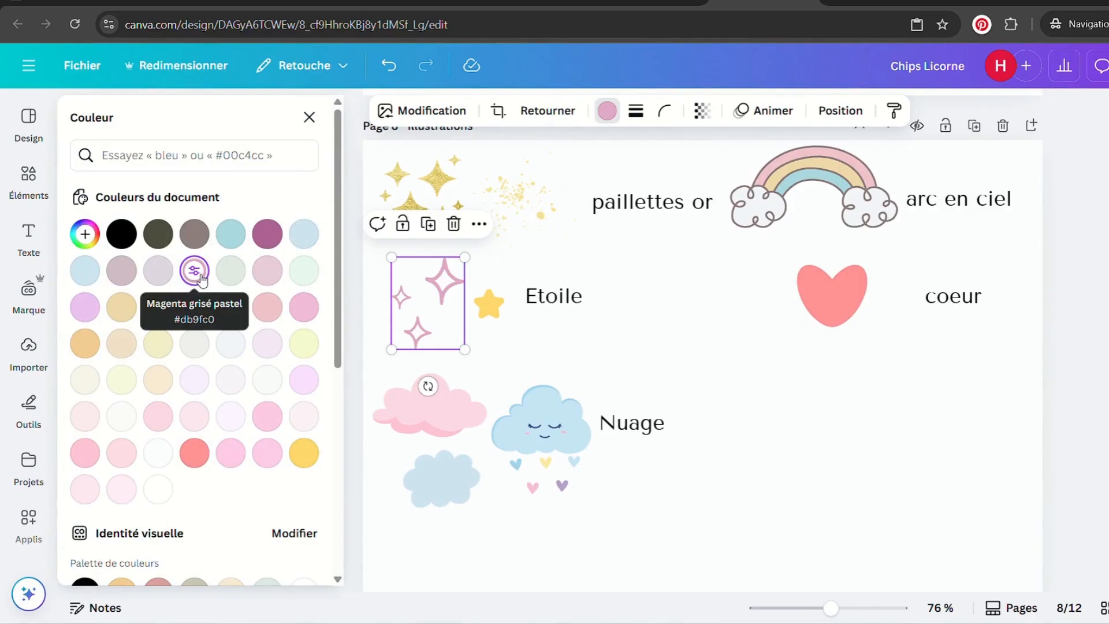
{"action": "left_click", "coordinate": [85, 270]}
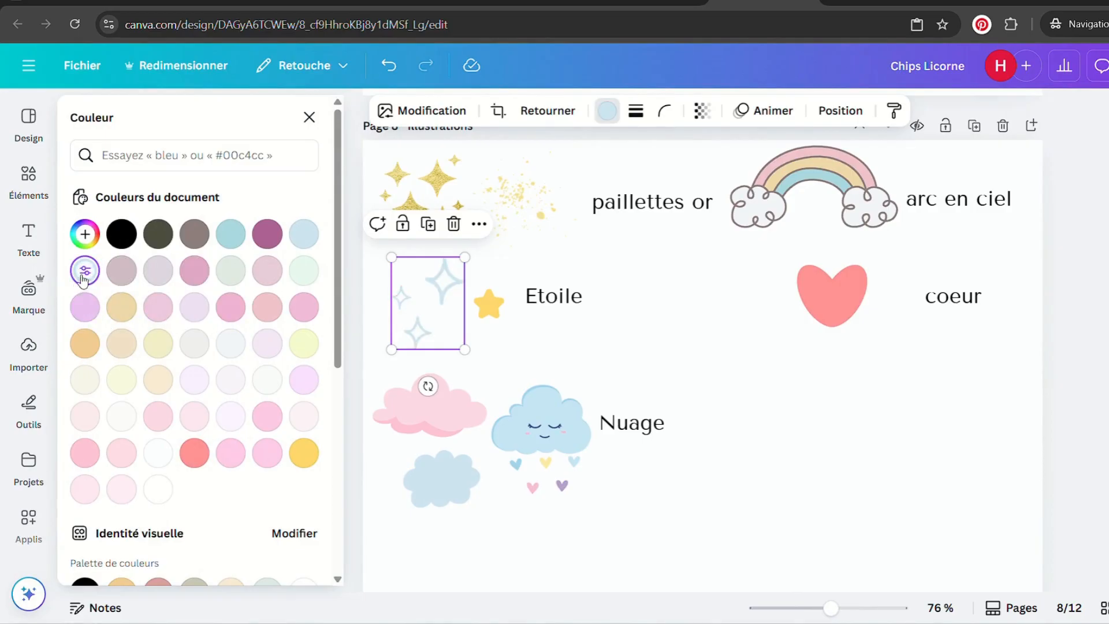
{"action": "left_click", "coordinate": [114, 240]}
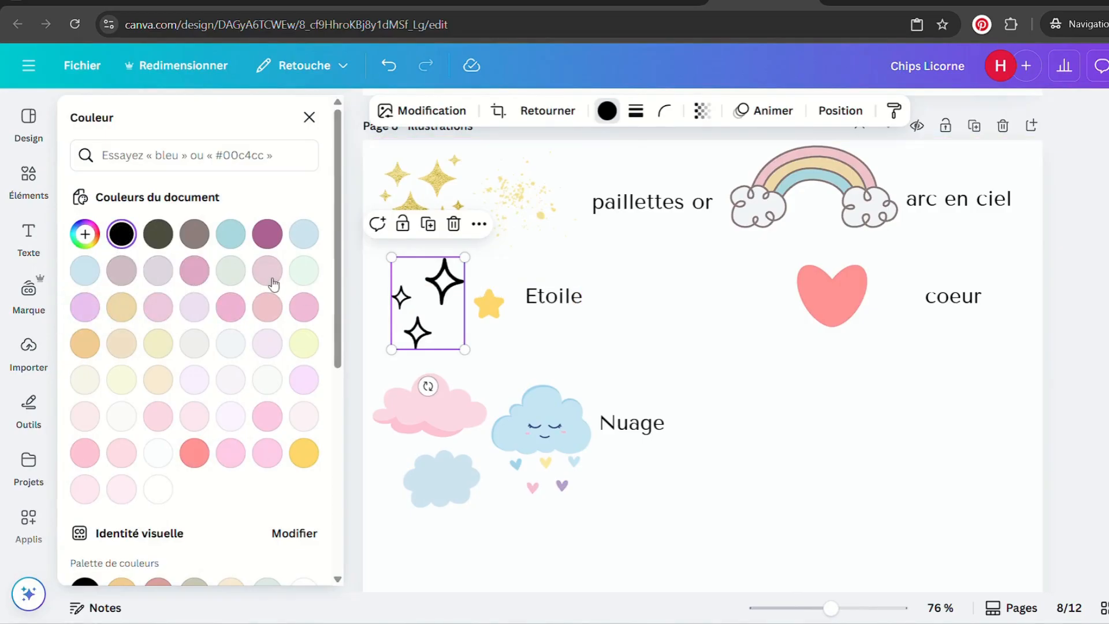
{"action": "left_click", "coordinate": [353, 118]}
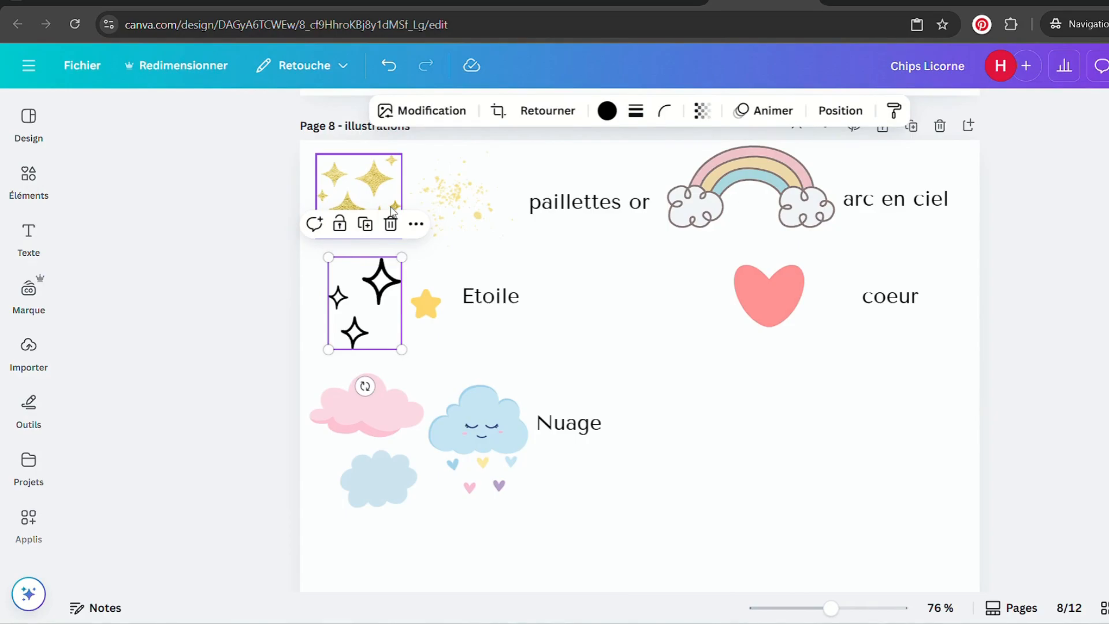
Search the free illustrations for "licorne"
{"action": "left_click", "coordinate": [29, 174]}
{"action": "left_click", "coordinate": [193, 123]}
{"action": "type", "text": "licorne"}
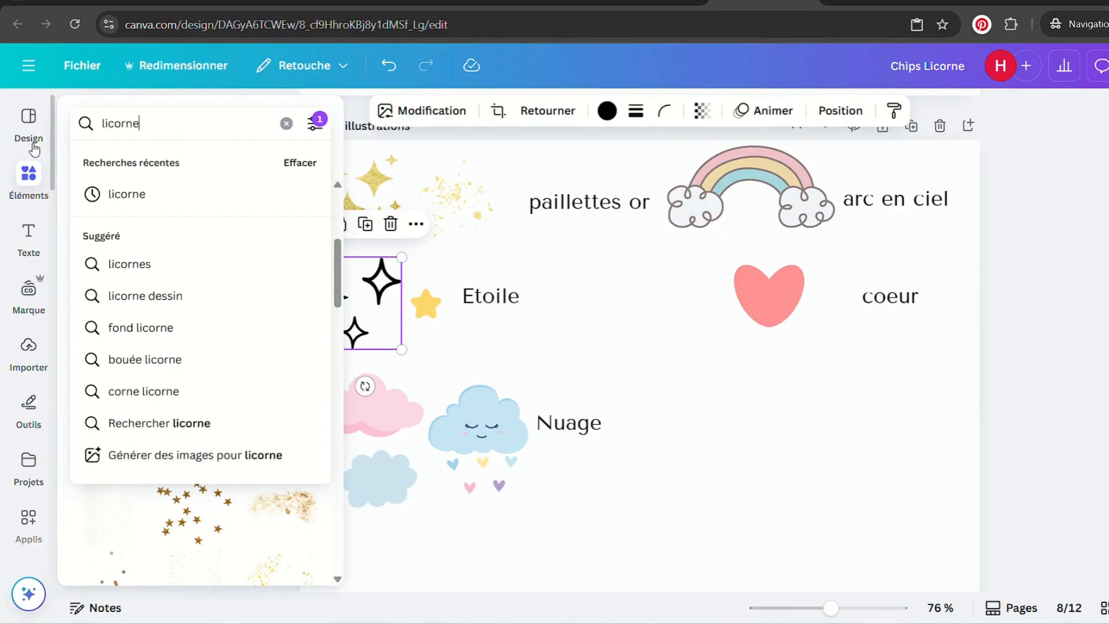
{"action": "key", "text": "Return"}
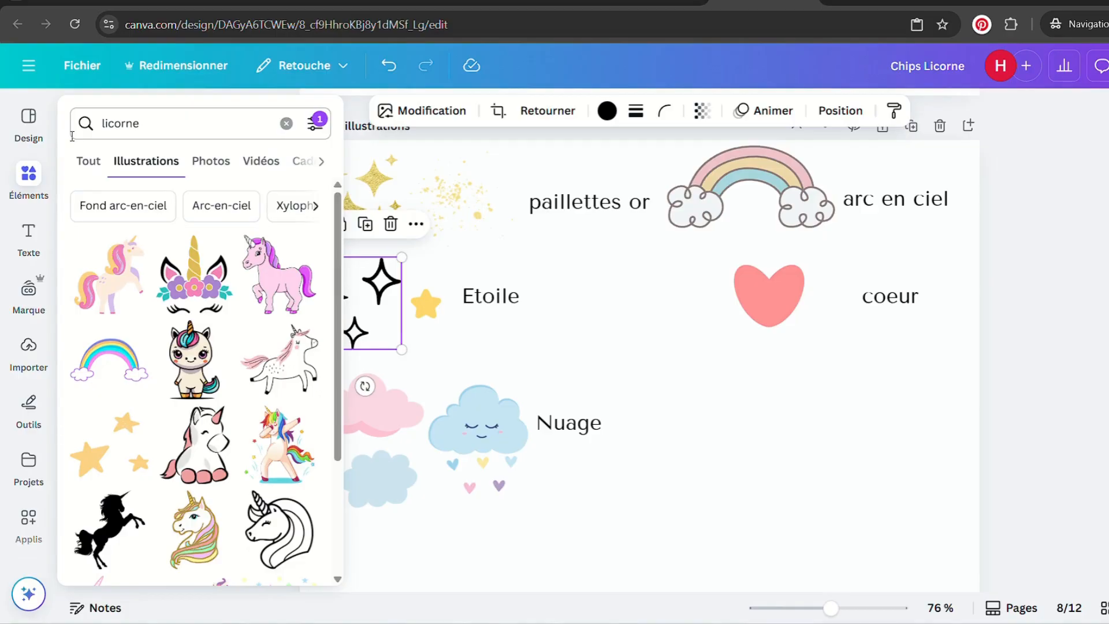
{"action": "left_click", "coordinate": [28, 467]}
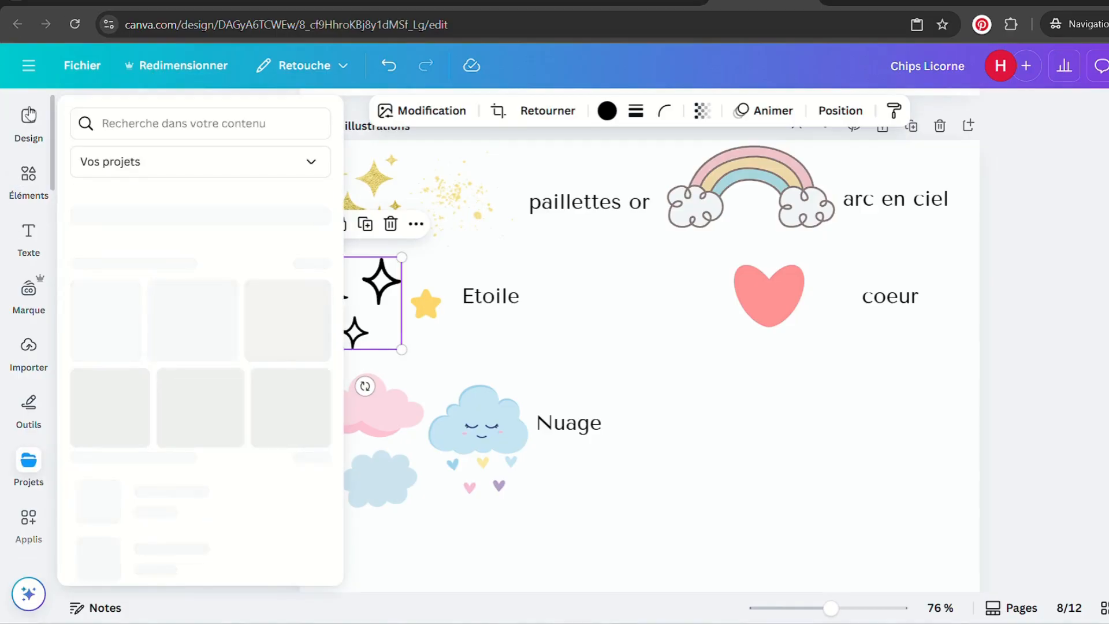
{"action": "left_click", "coordinate": [30, 181]}
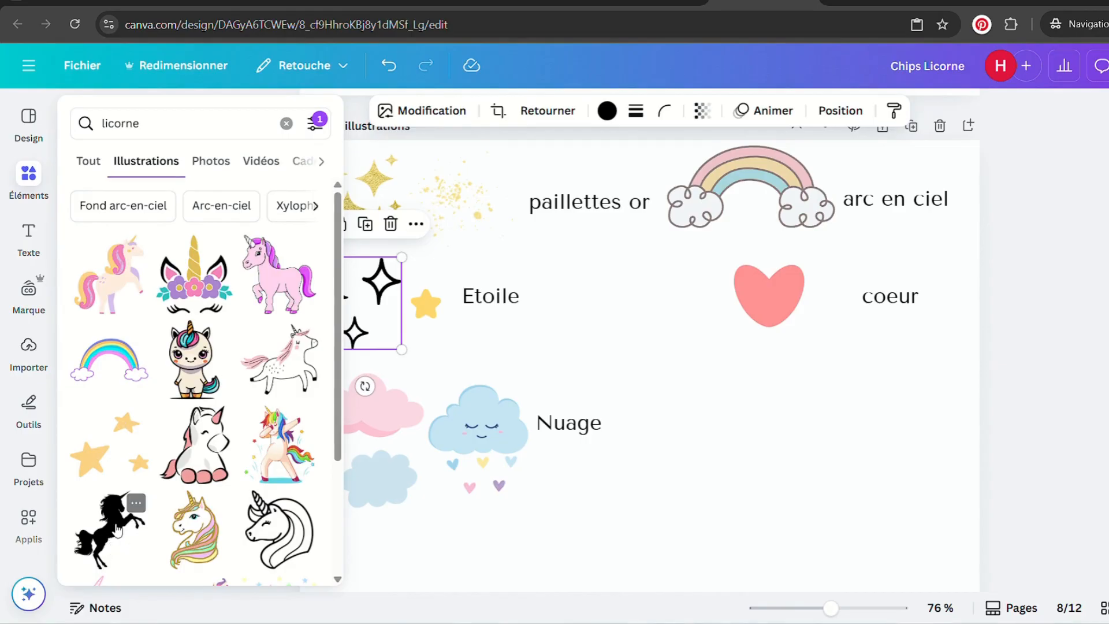
Add the black rearing unicorn silhouette to page 8, place it below the heart, and delete it
{"action": "left_click", "coordinate": [117, 530]}
{"action": "left_click_drag", "start_coordinate": [664, 364], "coordinate": [757, 398]}
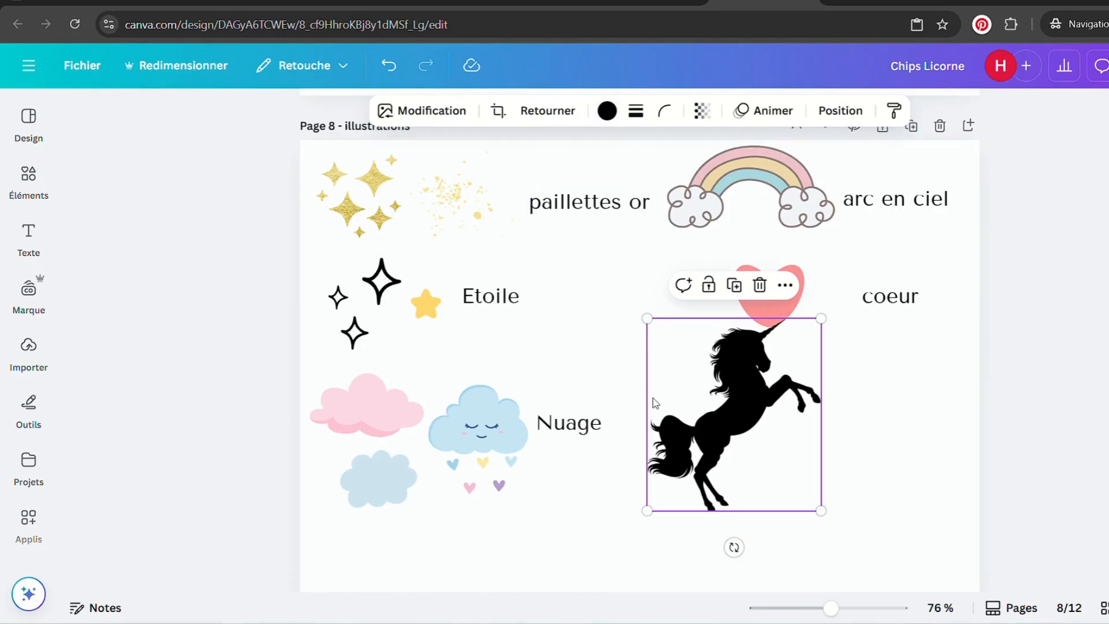
{"action": "key", "text": "Delete"}
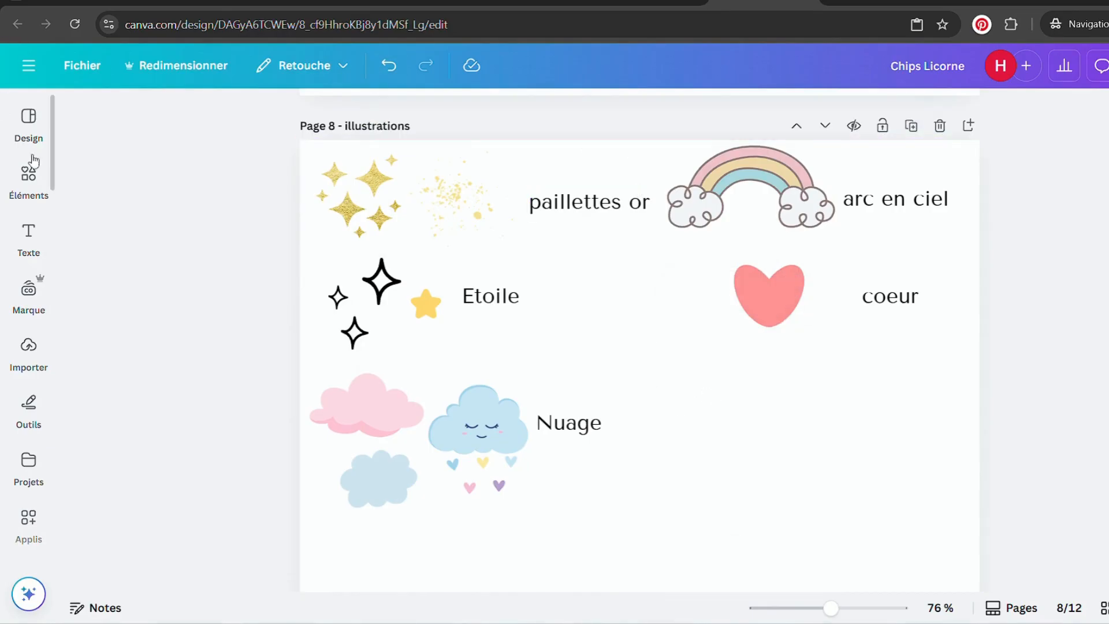
Browse further through the free "licorne" illustrations for other unicorn designs
{"action": "left_click", "coordinate": [28, 177]}
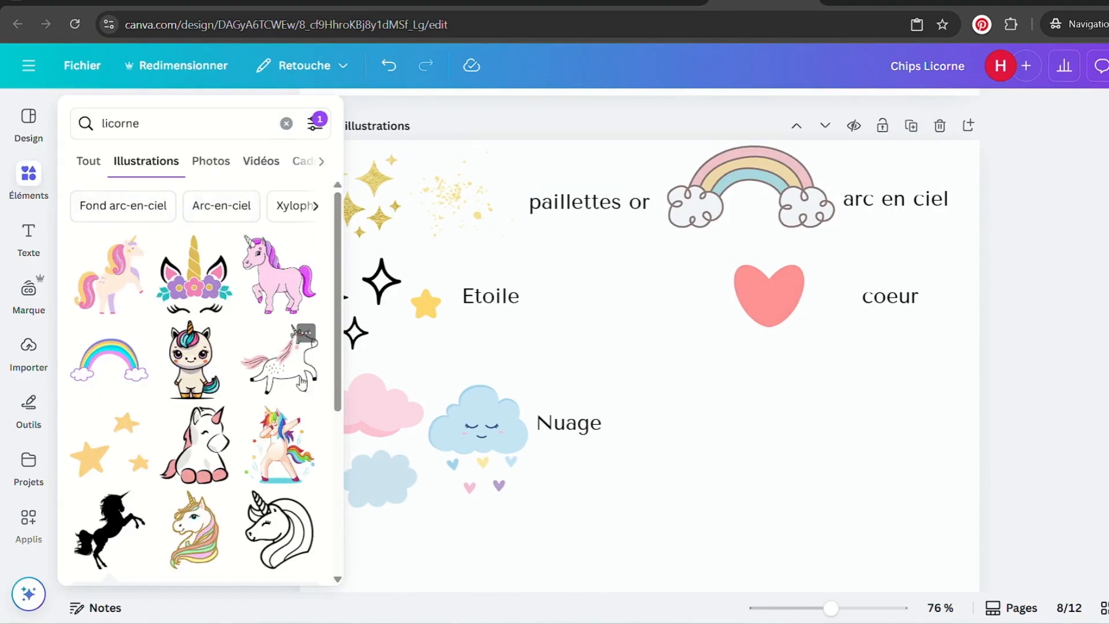
{"action": "scroll", "coordinate": [290, 296], "scroll_direction": "down", "scroll_amount": 4}
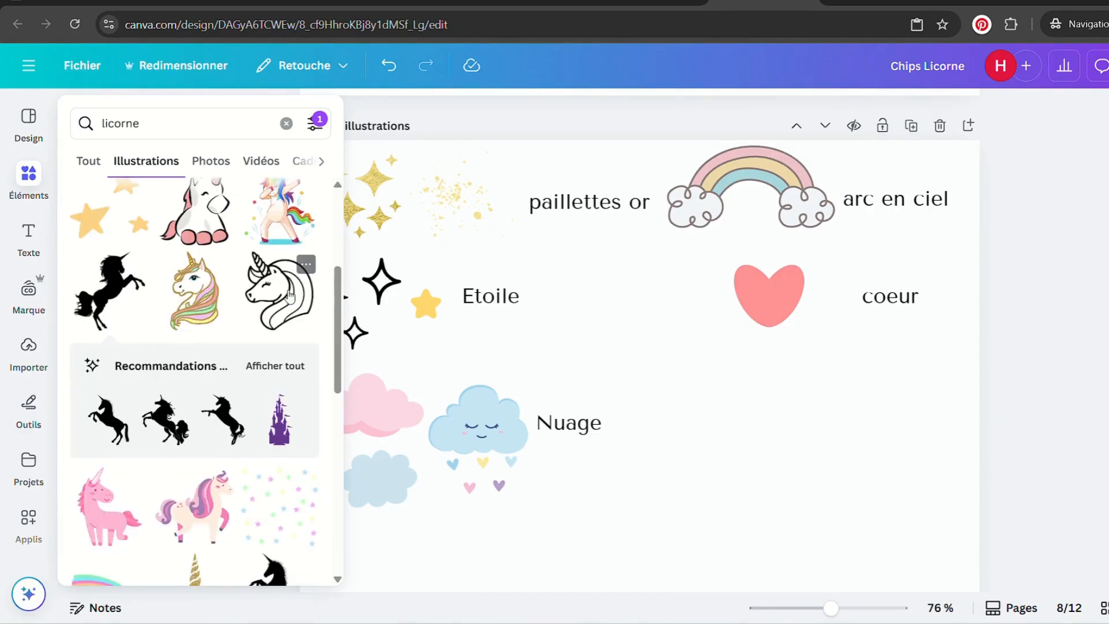
{"action": "scroll", "coordinate": [290, 296], "scroll_direction": "down", "scroll_amount": 3}
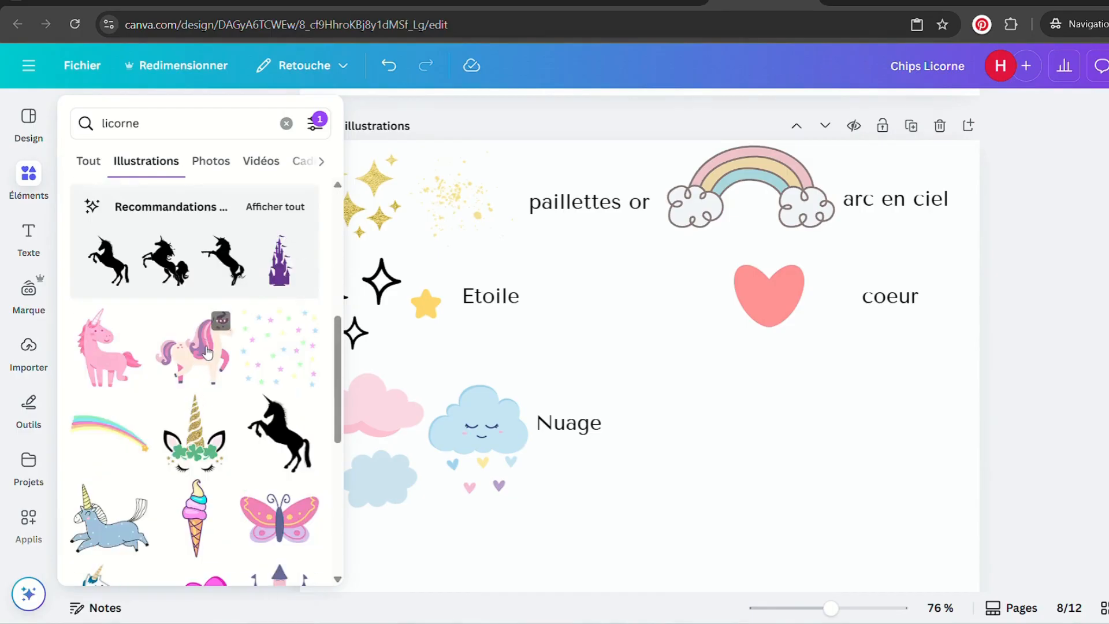
{"action": "scroll", "coordinate": [207, 352], "scroll_direction": "down", "scroll_amount": 5}
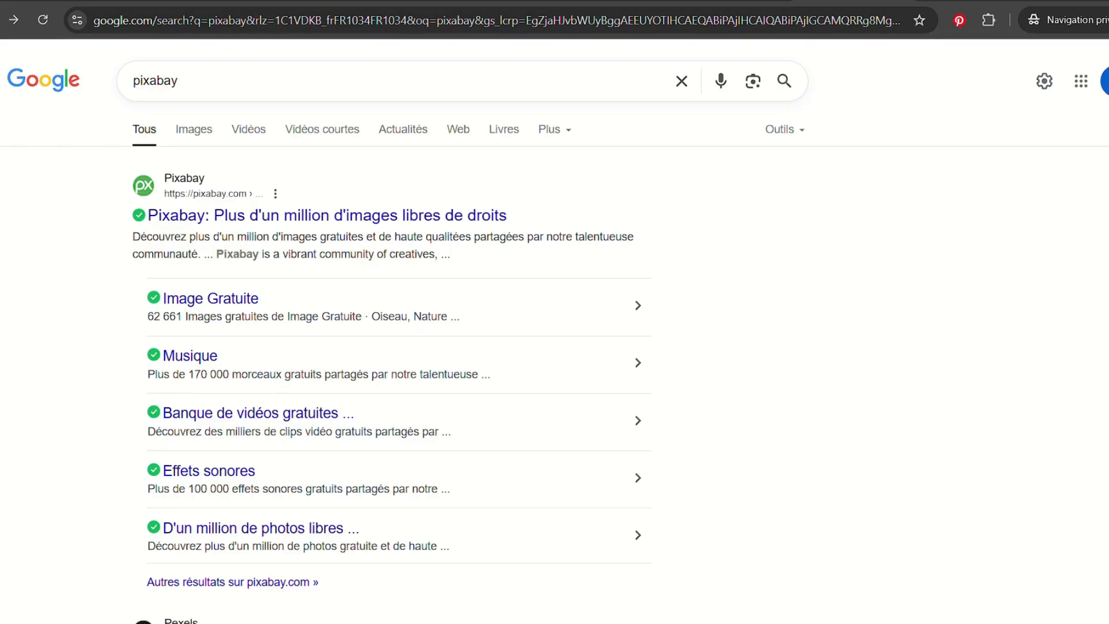
Open the Pixabay site, search it for "licorne", and restrict the results to illustrations
{"action": "left_click", "coordinate": [217, 215]}
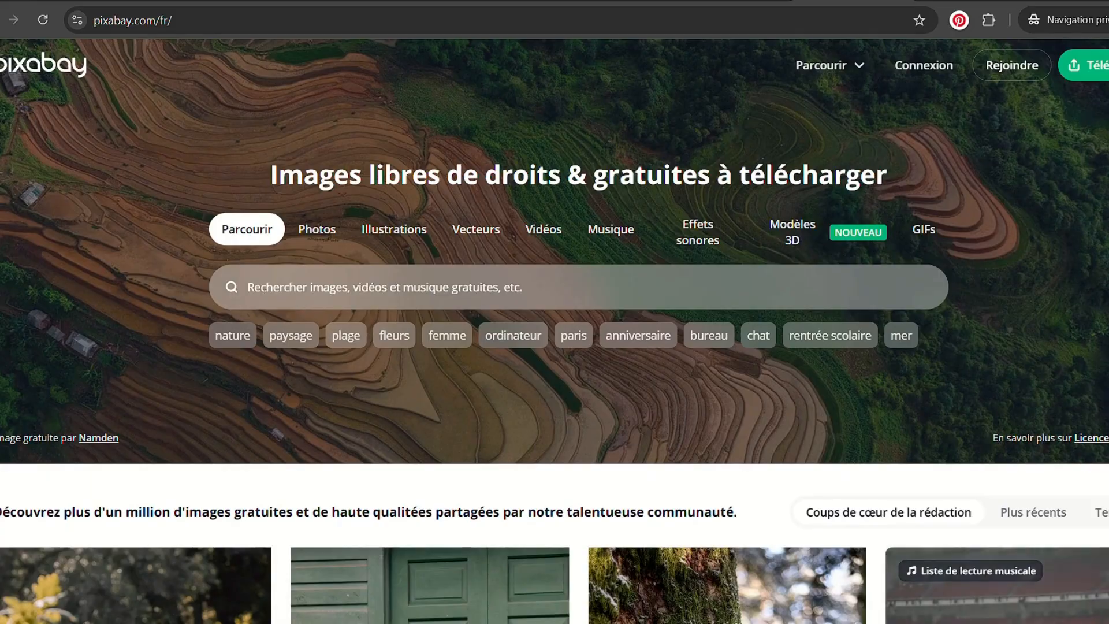
{"action": "left_click", "coordinate": [285, 288]}
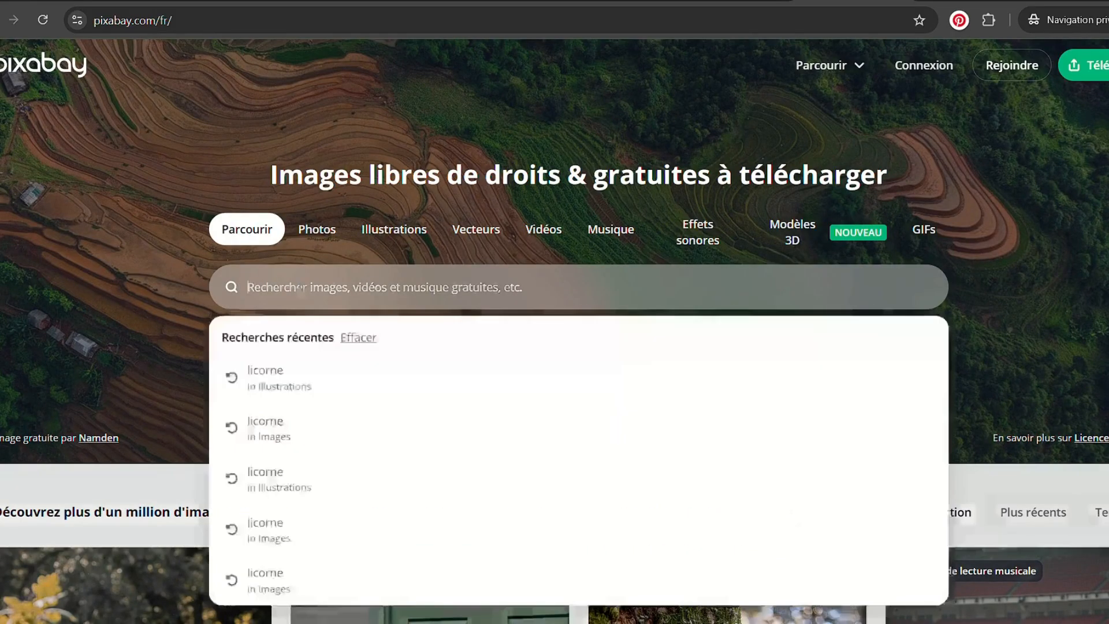
{"action": "type", "text": "licorne"}
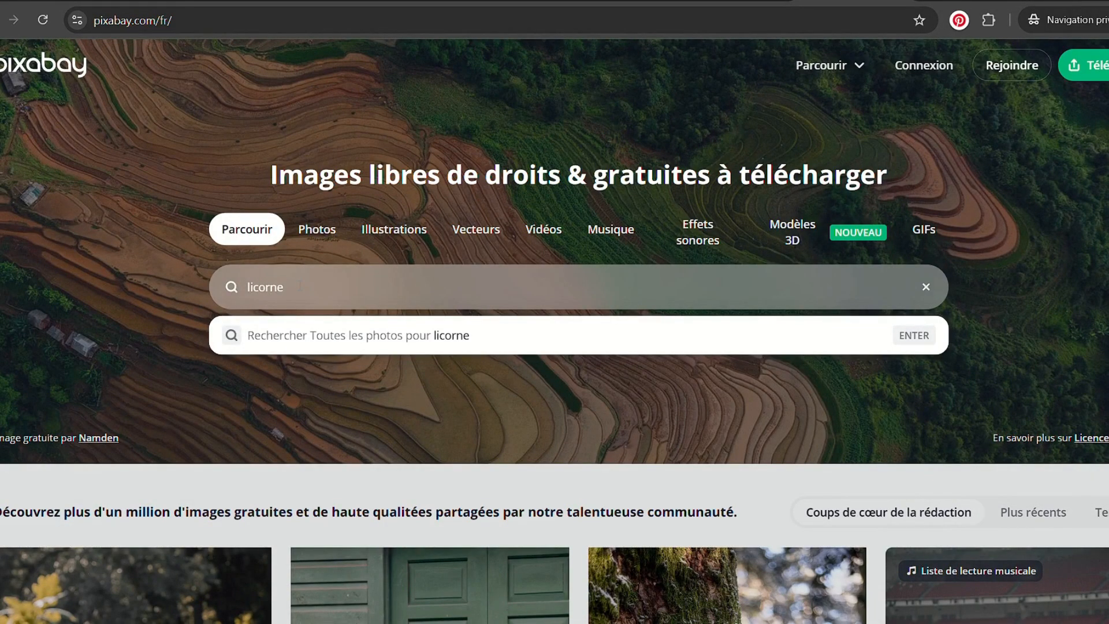
{"action": "key", "text": "Return"}
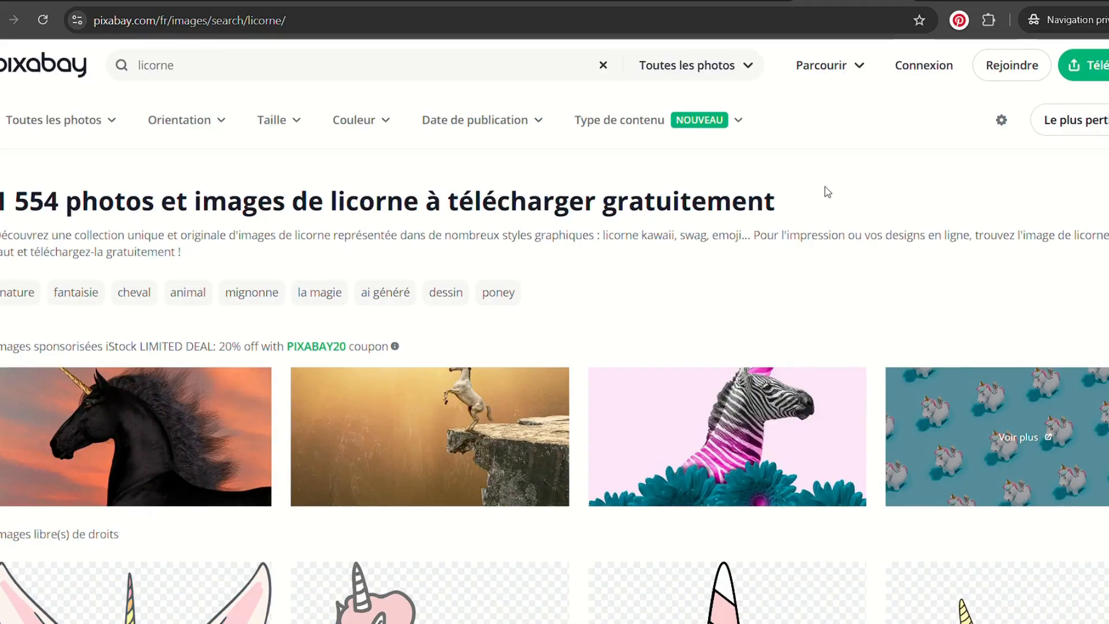
{"action": "left_click", "coordinate": [746, 69]}
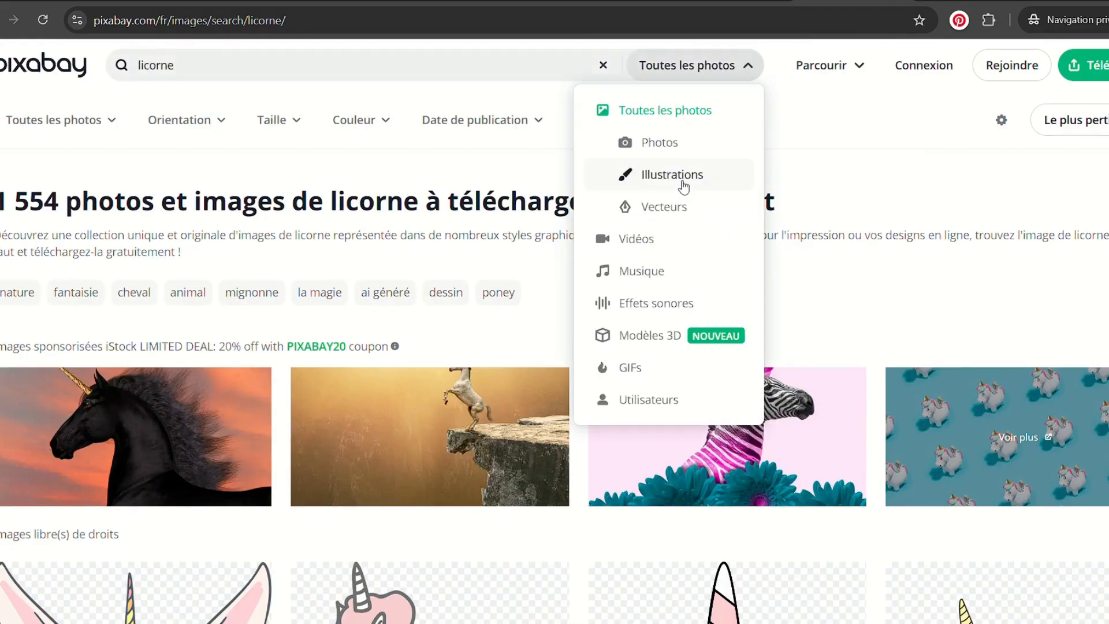
{"action": "left_click", "coordinate": [664, 181]}
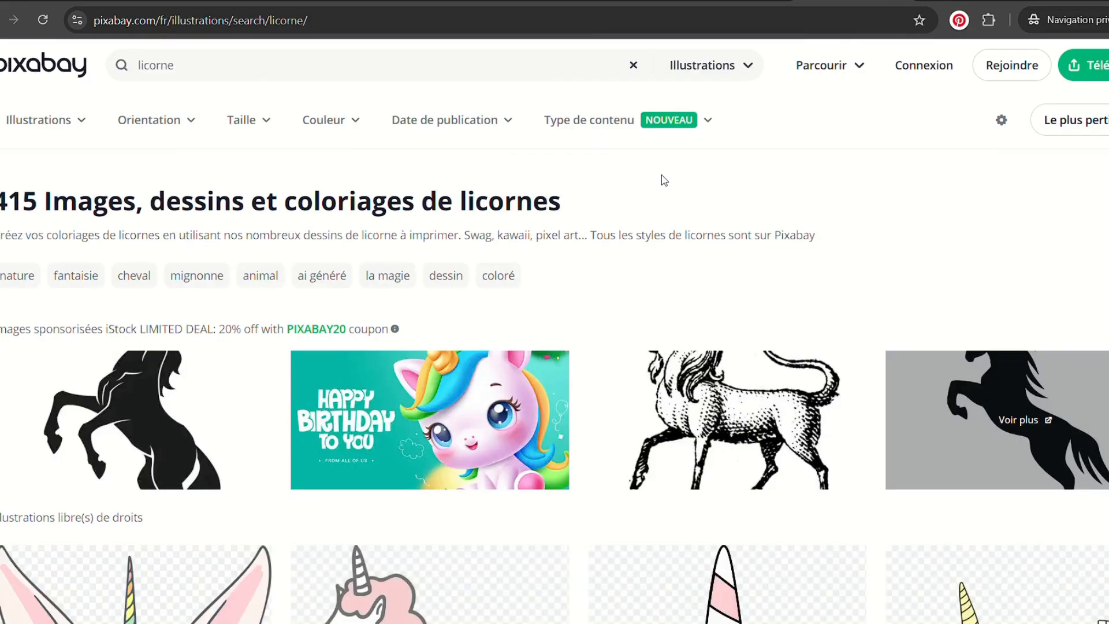
Look through the Pixabay "licorne" illustrations for a unicorn image that suits the chip bag design
{"action": "scroll", "coordinate": [834, 183], "scroll_direction": "down", "scroll_amount": 10}
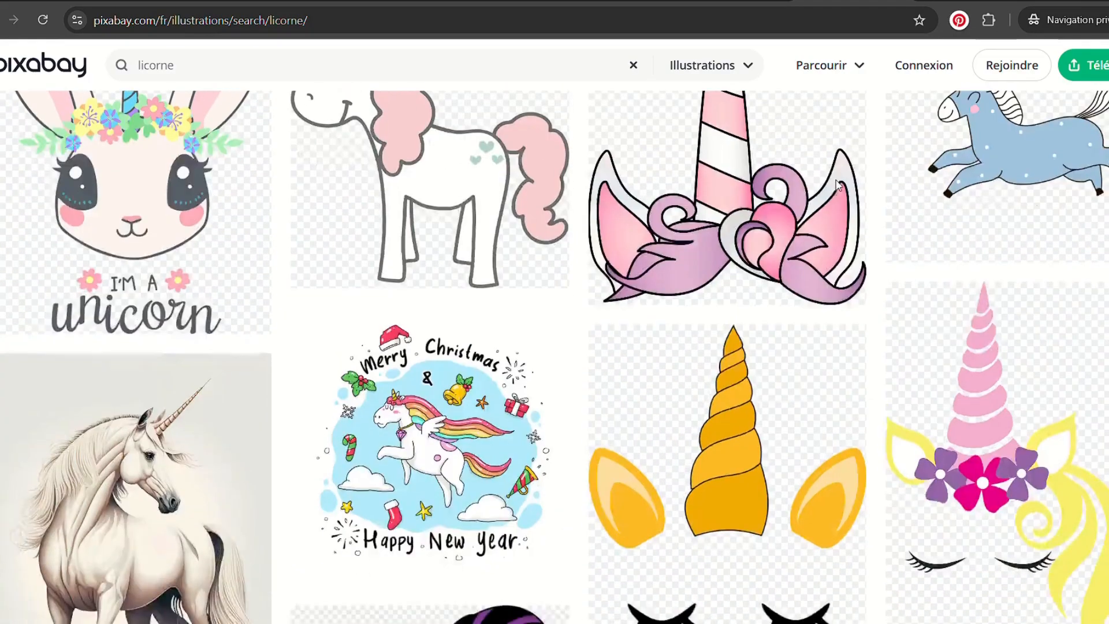
{"action": "scroll", "coordinate": [836, 186], "scroll_direction": "down", "scroll_amount": 4}
{"action": "scroll", "coordinate": [837, 186], "scroll_direction": "down", "scroll_amount": 5}
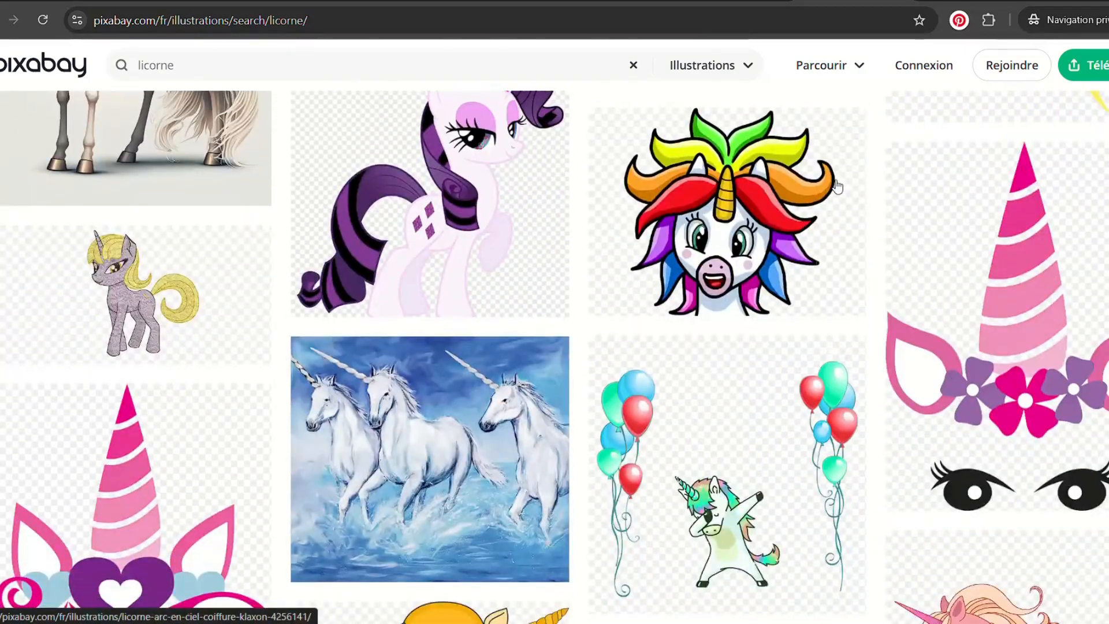
{"action": "scroll", "coordinate": [836, 186], "scroll_direction": "down", "scroll_amount": 5}
{"action": "scroll", "coordinate": [837, 186], "scroll_direction": "down", "scroll_amount": 10}
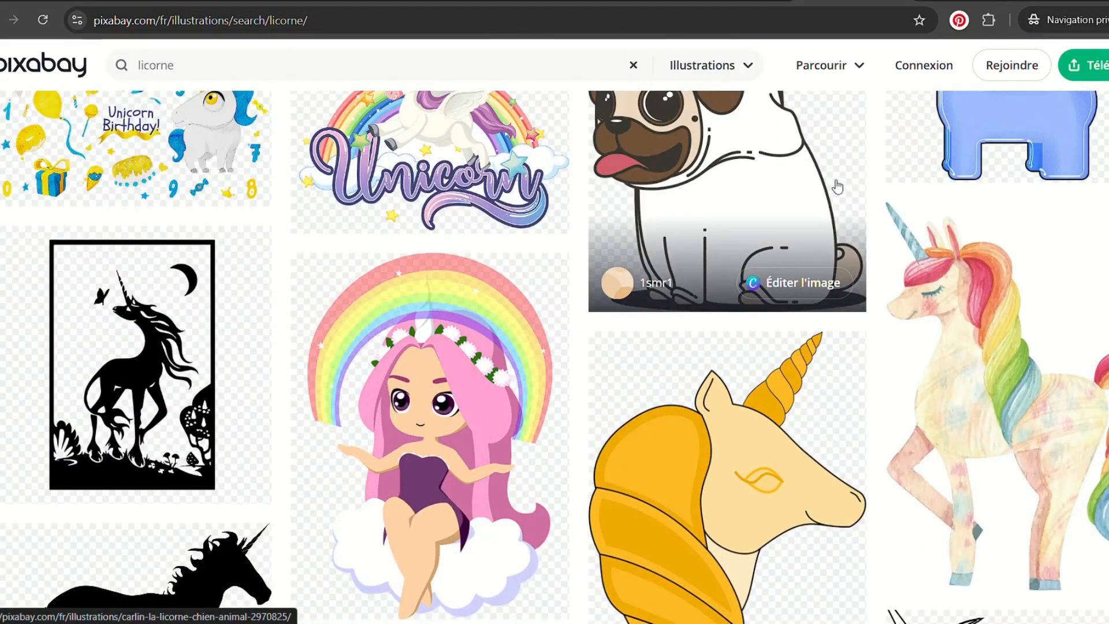
{"action": "scroll", "coordinate": [837, 186], "scroll_direction": "up", "scroll_amount": 12}
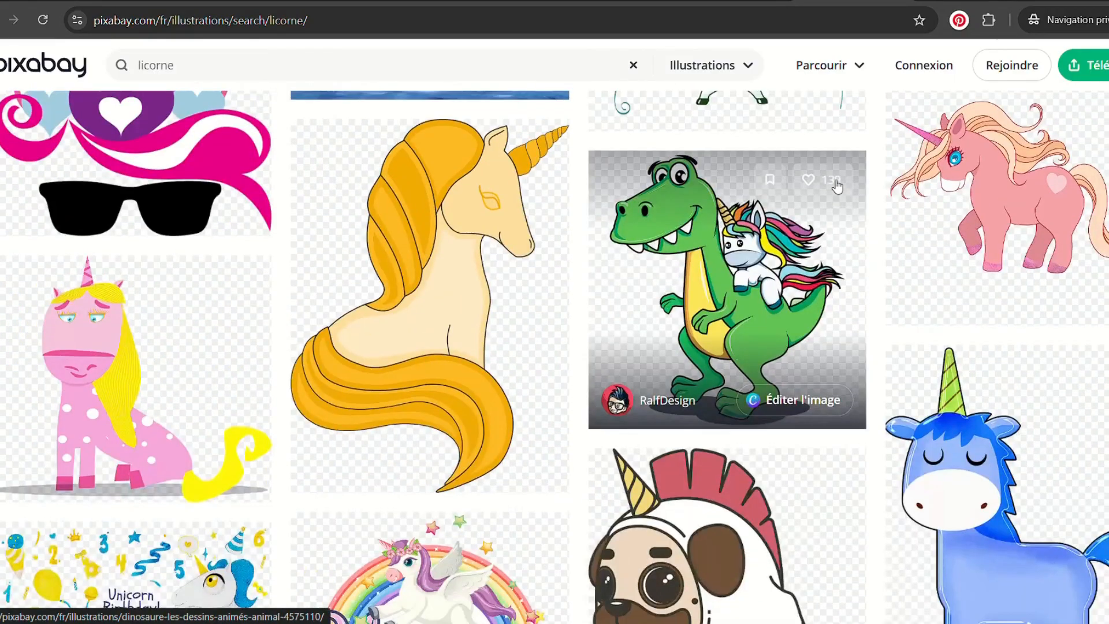
{"action": "scroll", "coordinate": [837, 186], "scroll_direction": "up", "scroll_amount": 4}
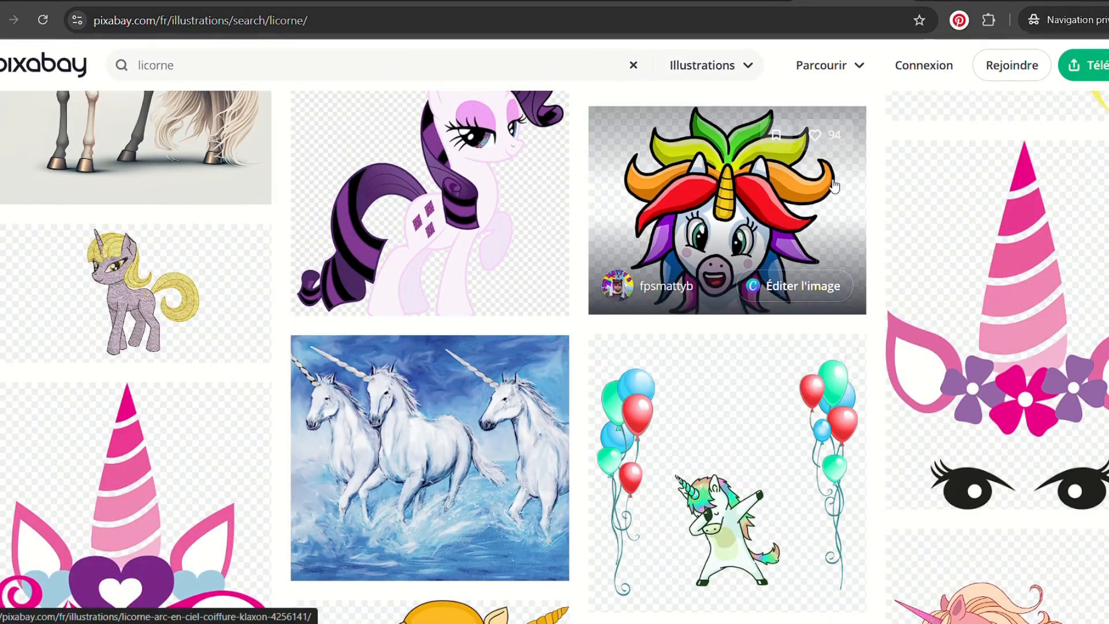
{"action": "scroll", "coordinate": [835, 186], "scroll_direction": "down", "scroll_amount": 11}
{"action": "scroll", "coordinate": [834, 186], "scroll_direction": "down", "scroll_amount": 5}
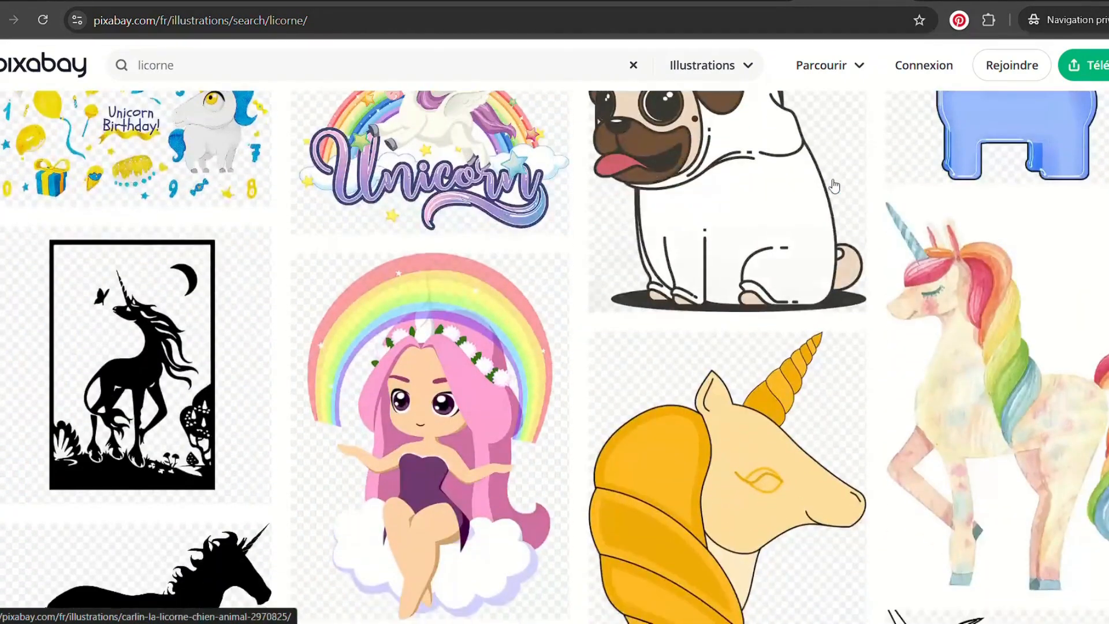
{"action": "scroll", "coordinate": [834, 186], "scroll_direction": "down", "scroll_amount": 5}
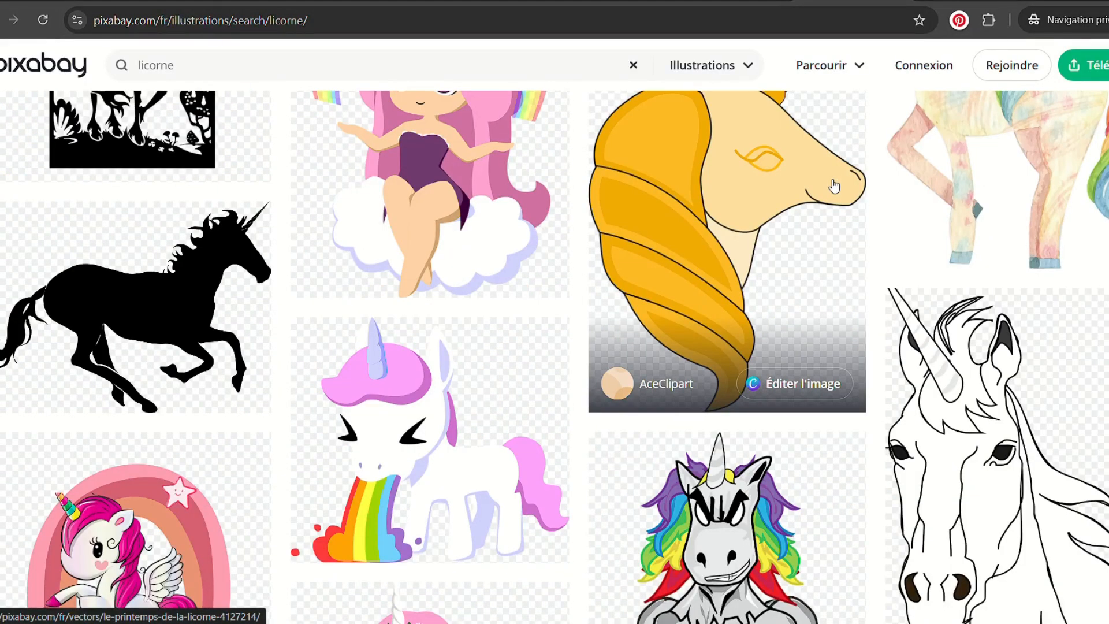
{"action": "scroll", "coordinate": [835, 186], "scroll_direction": "up", "scroll_amount": 4}
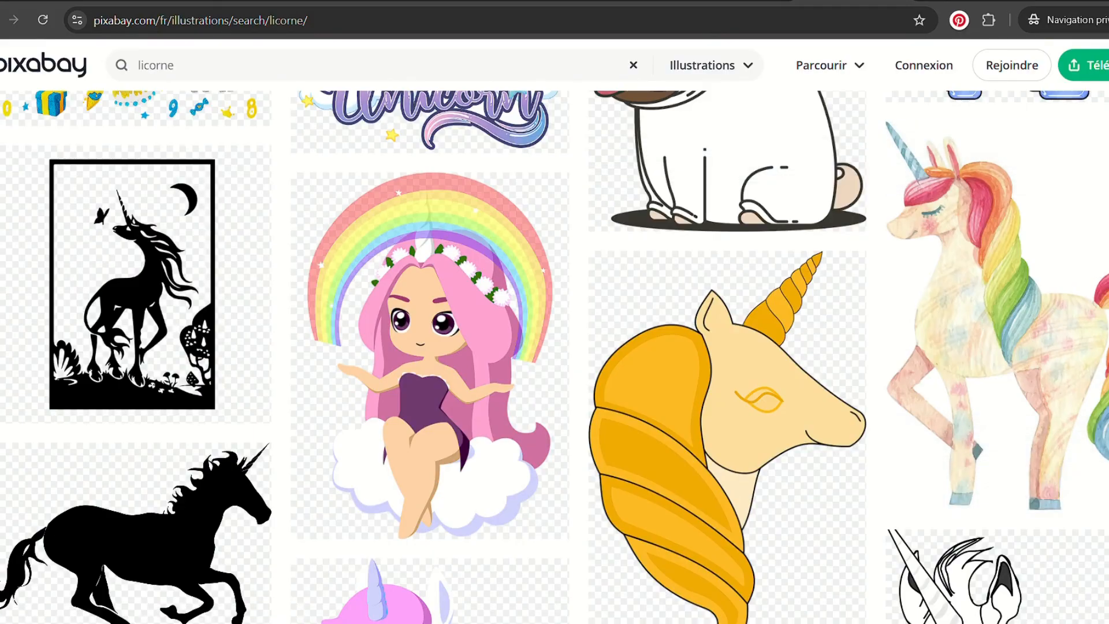
{"action": "scroll", "coordinate": [866, 218], "scroll_direction": "up", "scroll_amount": 3}
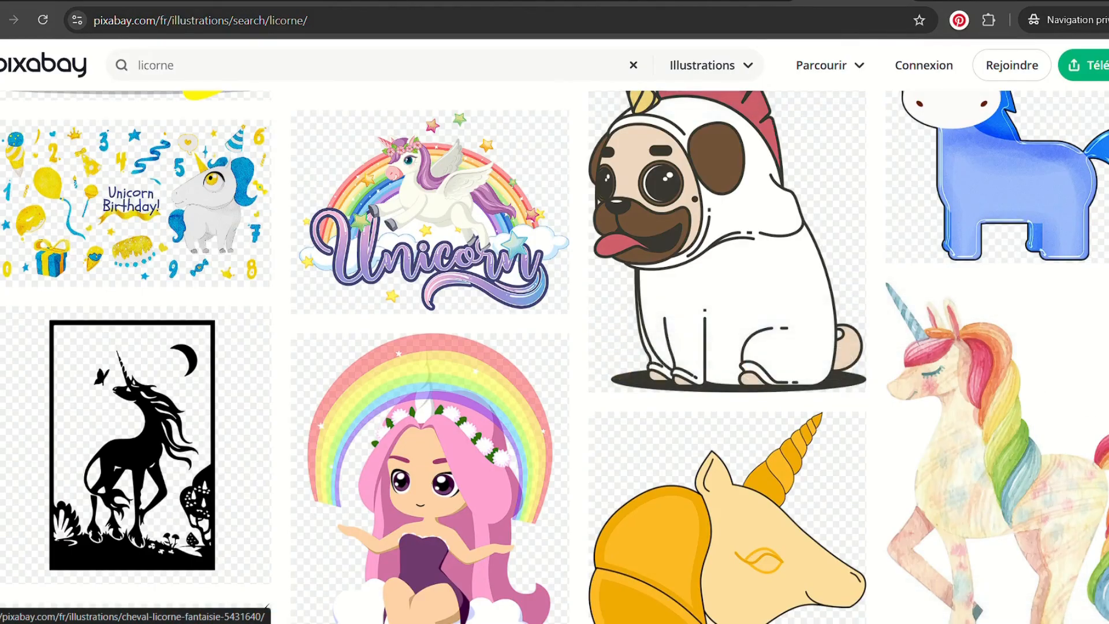
{"action": "scroll", "coordinate": [1077, 546], "scroll_direction": "down", "scroll_amount": 2}
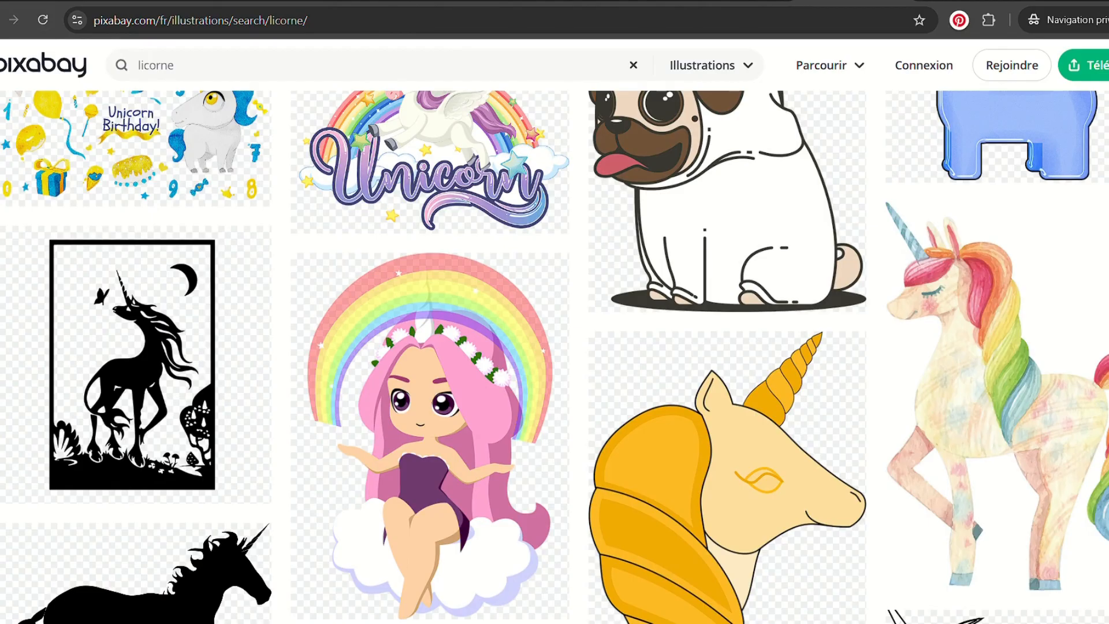
{"action": "scroll", "coordinate": [716, 454], "scroll_direction": "up", "scroll_amount": 3}
{"action": "scroll", "coordinate": [716, 455], "scroll_direction": "down", "scroll_amount": 3}
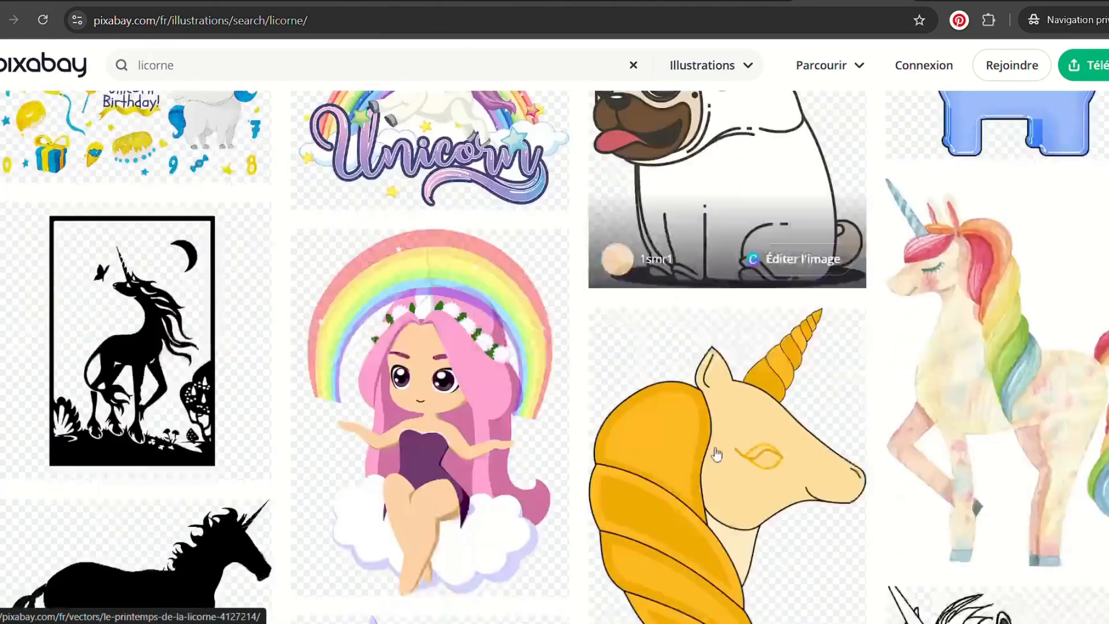
{"action": "scroll", "coordinate": [716, 455], "scroll_direction": "down", "scroll_amount": 1}
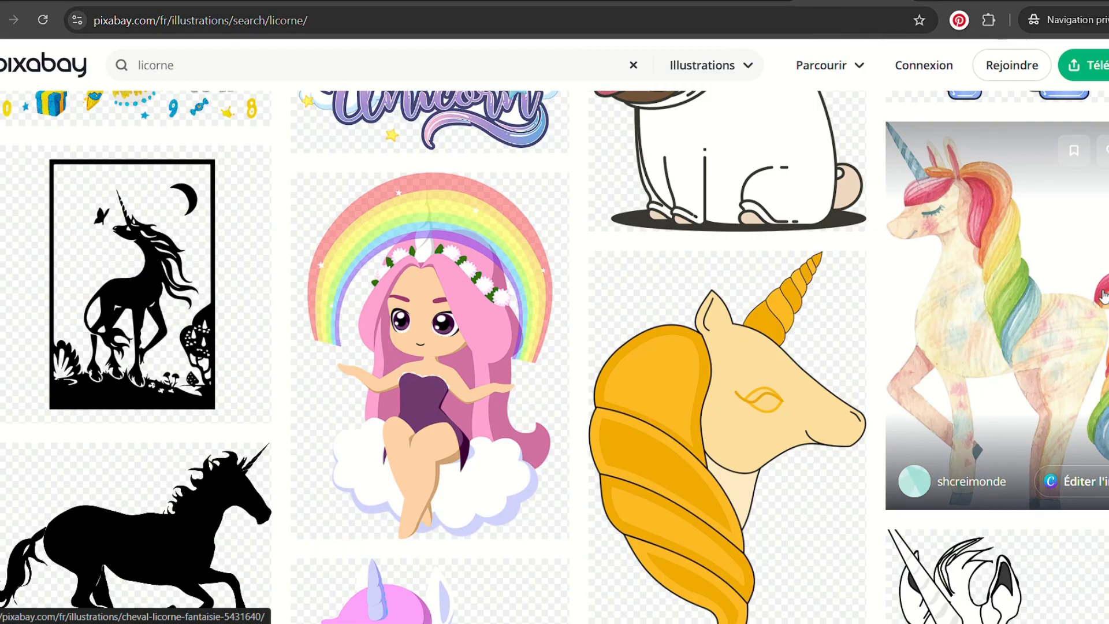
{"action": "scroll", "coordinate": [1091, 296], "scroll_direction": "down", "scroll_amount": 5}
{"action": "scroll", "coordinate": [1025, 302], "scroll_direction": "down", "scroll_amount": 5}
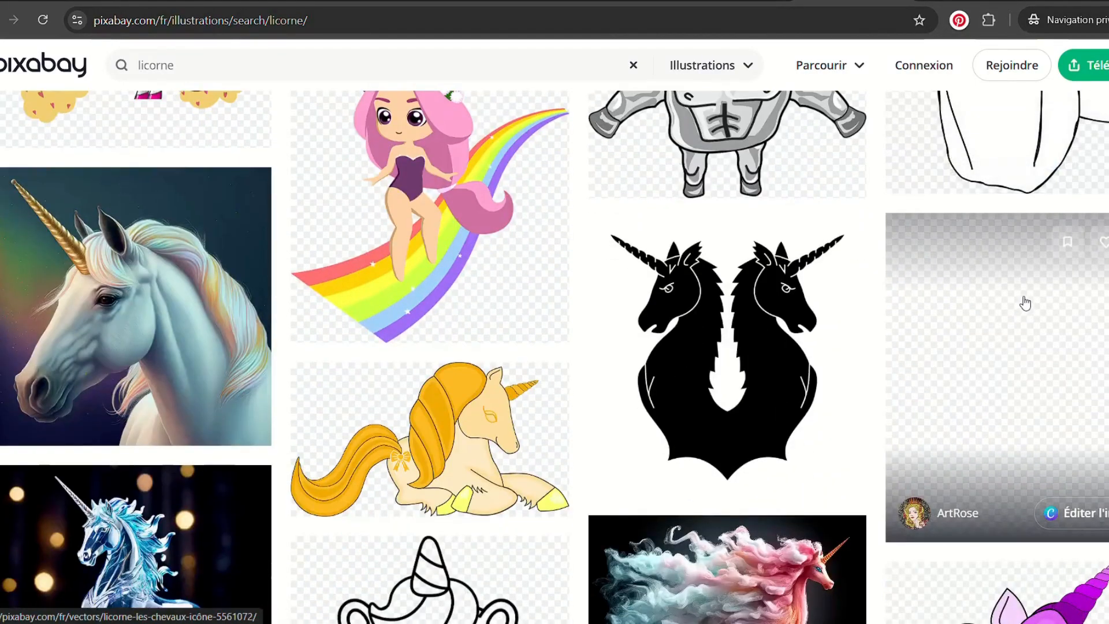
{"action": "scroll", "coordinate": [1026, 302], "scroll_direction": "down", "scroll_amount": 10}
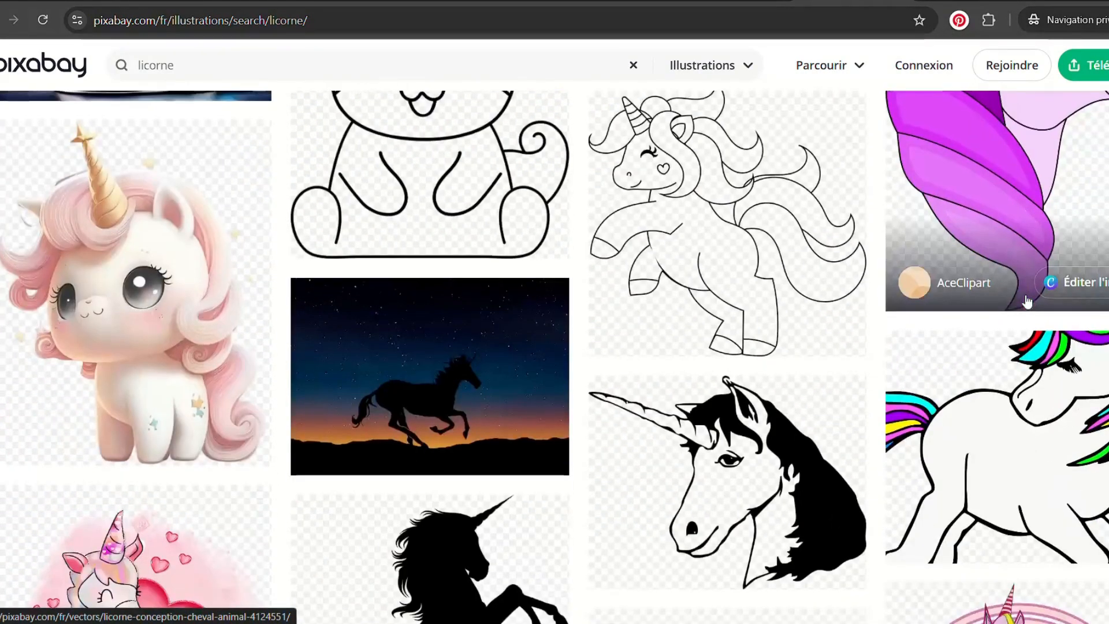
{"action": "scroll", "coordinate": [1026, 302], "scroll_direction": "up", "scroll_amount": 4}
{"action": "scroll", "coordinate": [835, 321], "scroll_direction": "down", "scroll_amount": 11}
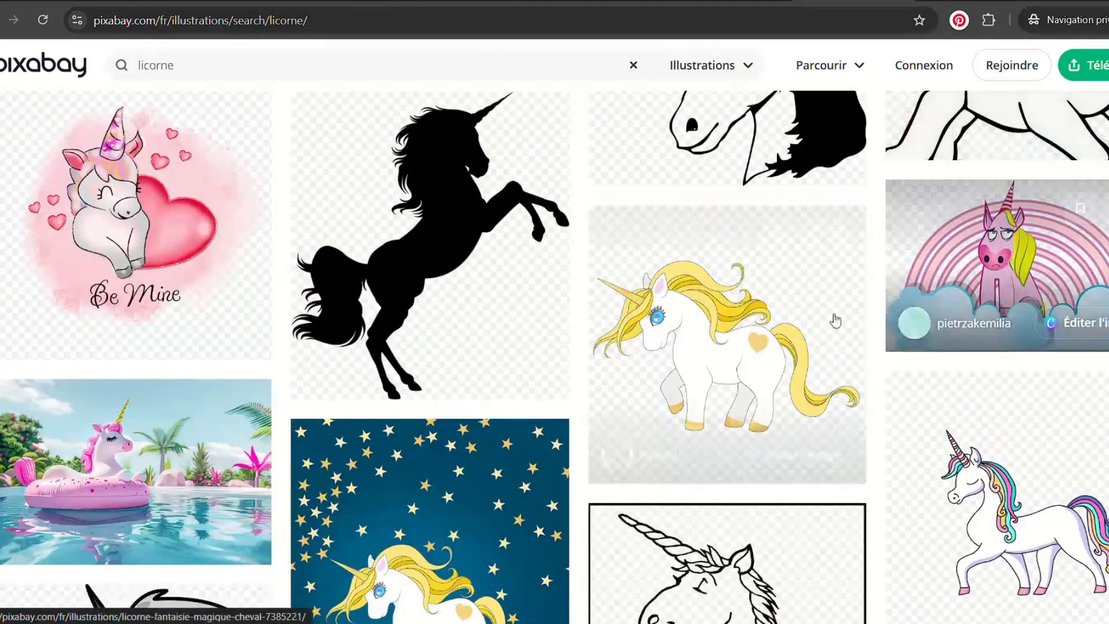
Open the white unicorn illustration with golden mane and heart, and choose the 3000 × 3000 PNG download size
{"action": "left_click", "coordinate": [742, 342]}
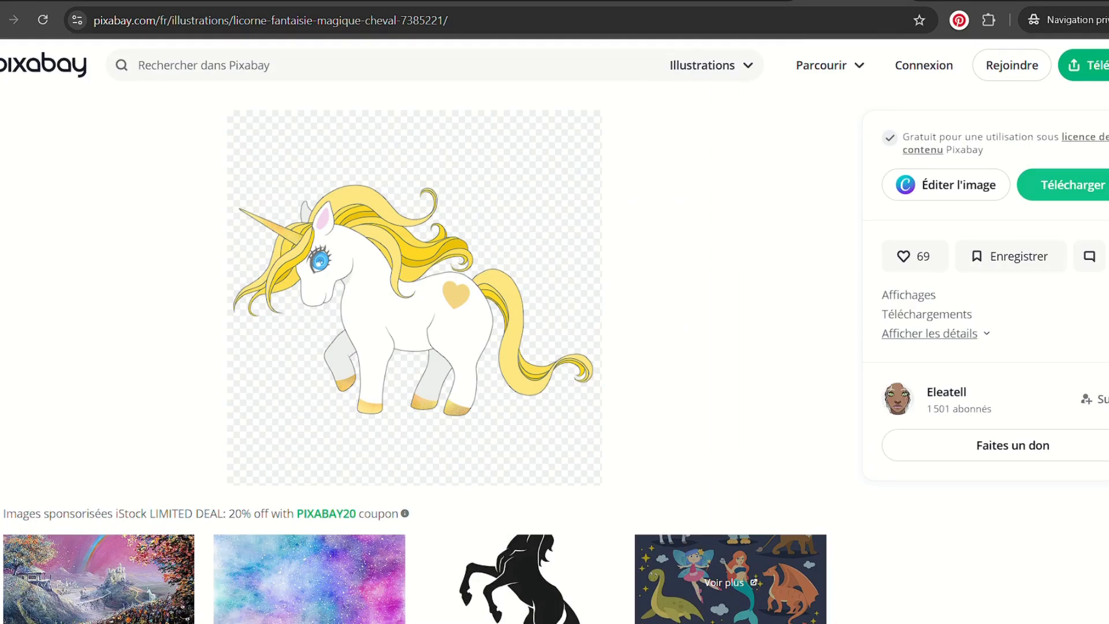
{"action": "left_click", "coordinate": [1073, 185]}
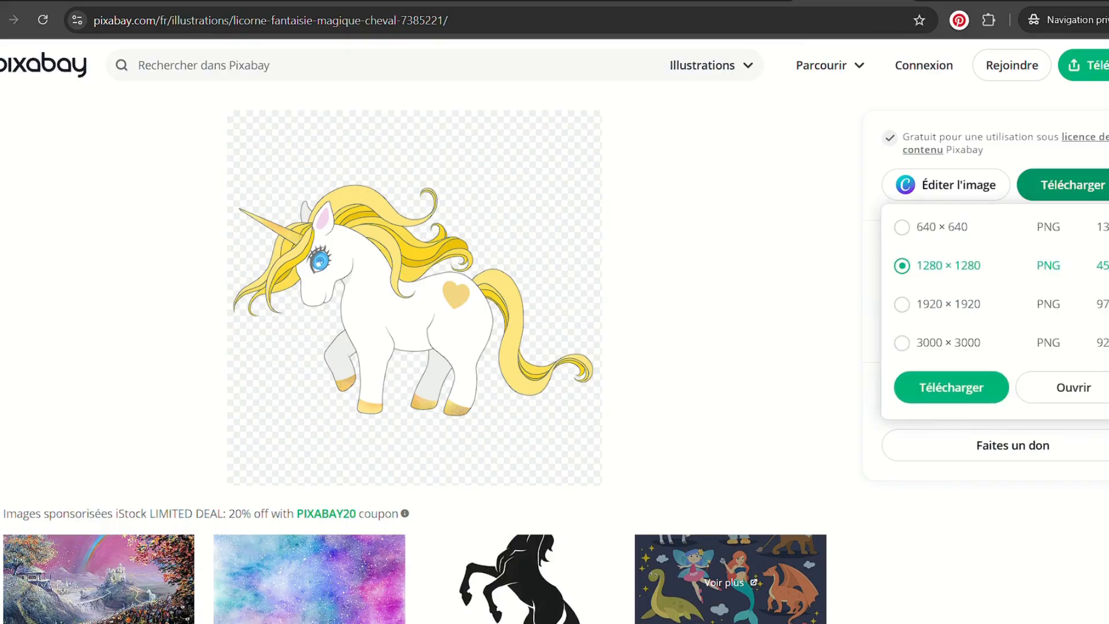
{"action": "left_click", "coordinate": [904, 347]}
{"action": "left_click", "coordinate": [903, 345]}
{"action": "left_click", "coordinate": [743, 139]}
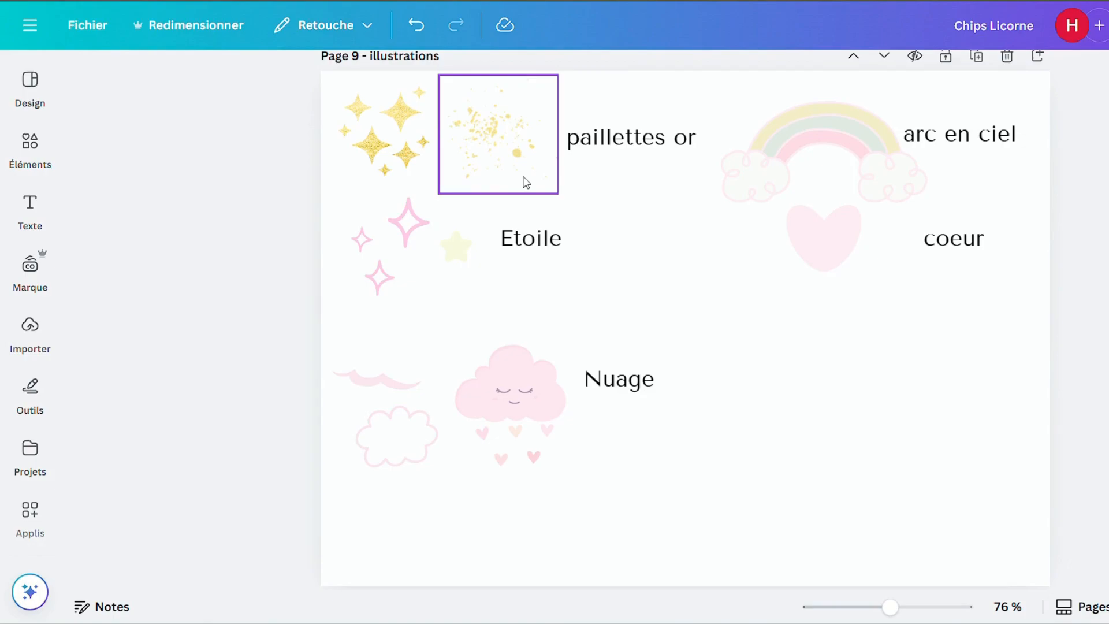
In the Canva design, move the colour palette group from page 10 to page 9, shrink it, and place it beside "Nuage"
{"action": "scroll", "coordinate": [526, 182], "scroll_direction": "down", "scroll_amount": 5}
{"action": "left_click", "coordinate": [495, 454]}
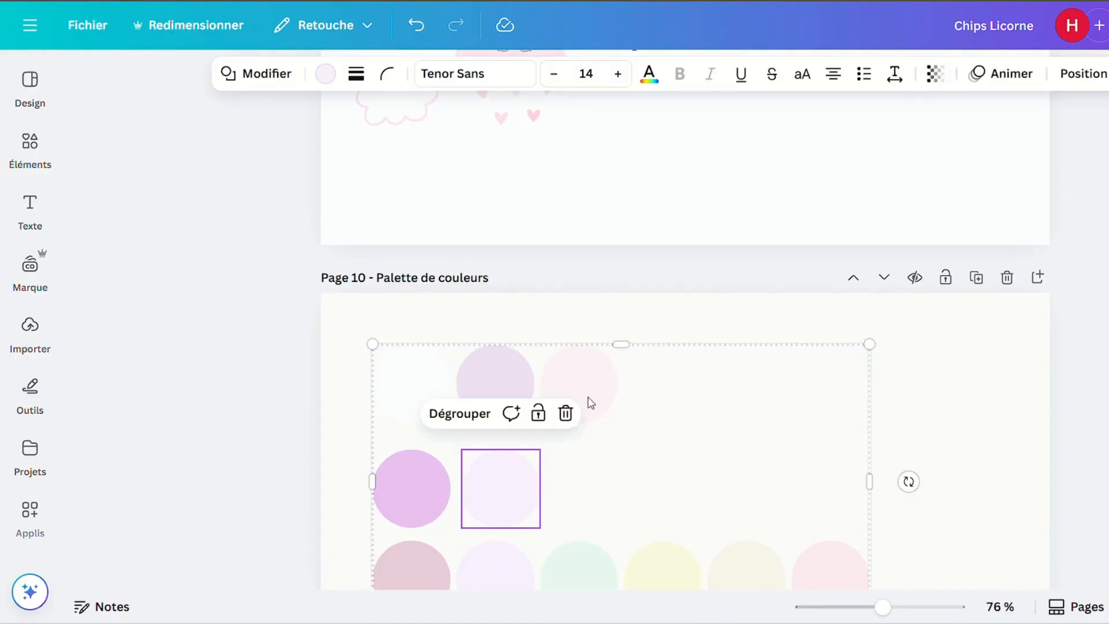
{"action": "left_click_drag", "start_coordinate": [613, 408], "coordinate": [751, 35]}
{"action": "scroll", "coordinate": [978, 354], "scroll_direction": "up", "scroll_amount": 4}
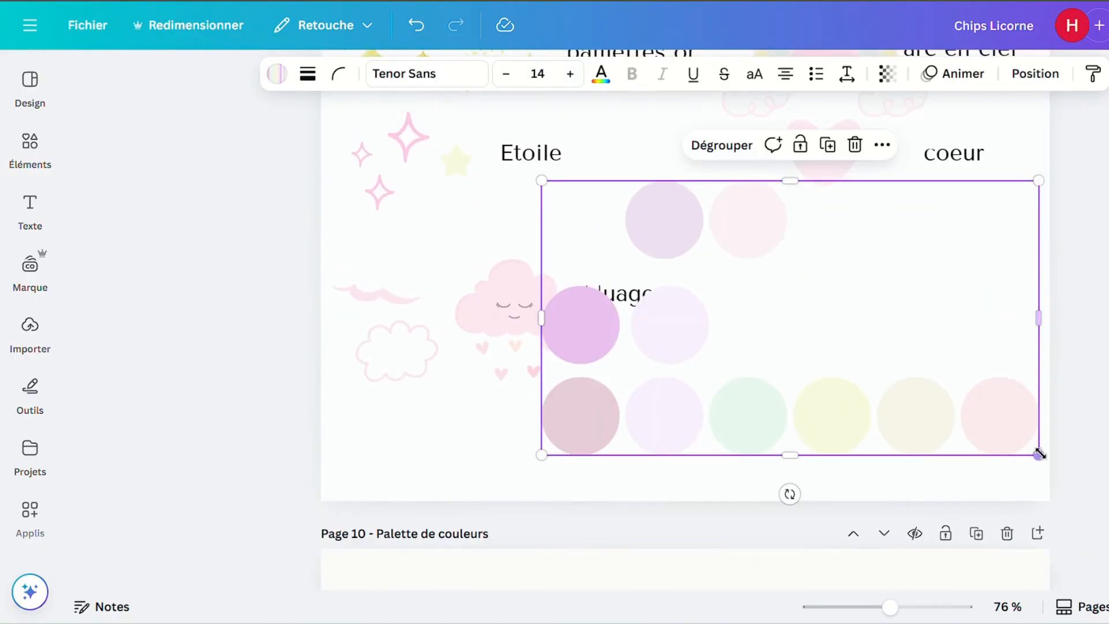
{"action": "left_click_drag", "start_coordinate": [1019, 438], "coordinate": [893, 373]}
{"action": "left_click_drag", "start_coordinate": [702, 297], "coordinate": [829, 332]}
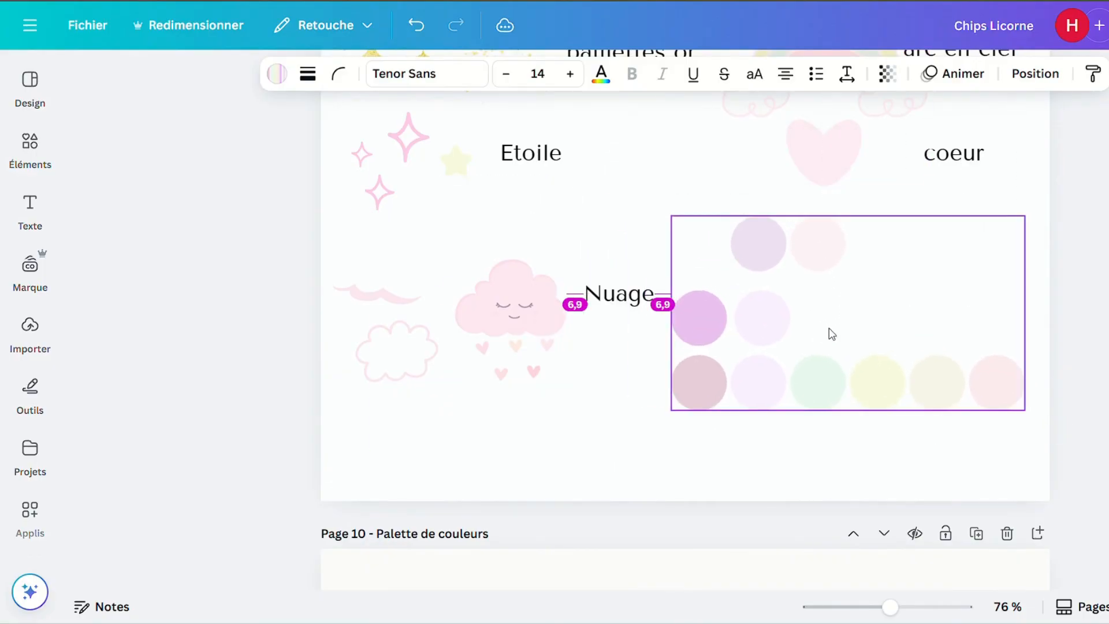
Insert a blank page after page 8, between the original and the recoloured illustrations
{"action": "scroll", "coordinate": [670, 205], "scroll_direction": "up", "scroll_amount": 15}
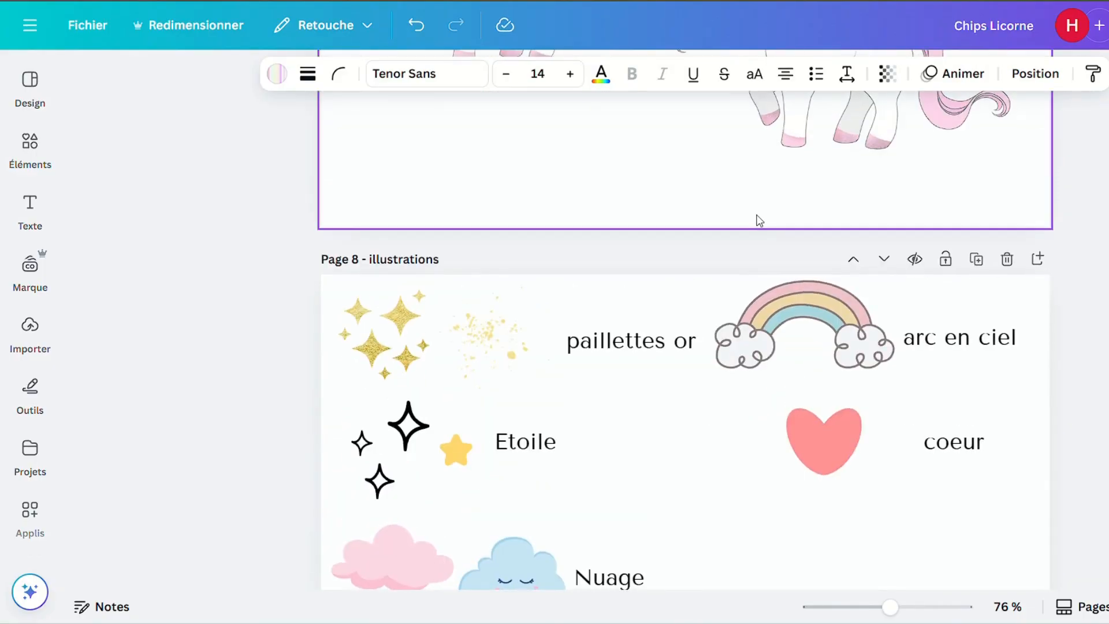
{"action": "scroll", "coordinate": [758, 220], "scroll_direction": "down", "scroll_amount": 5}
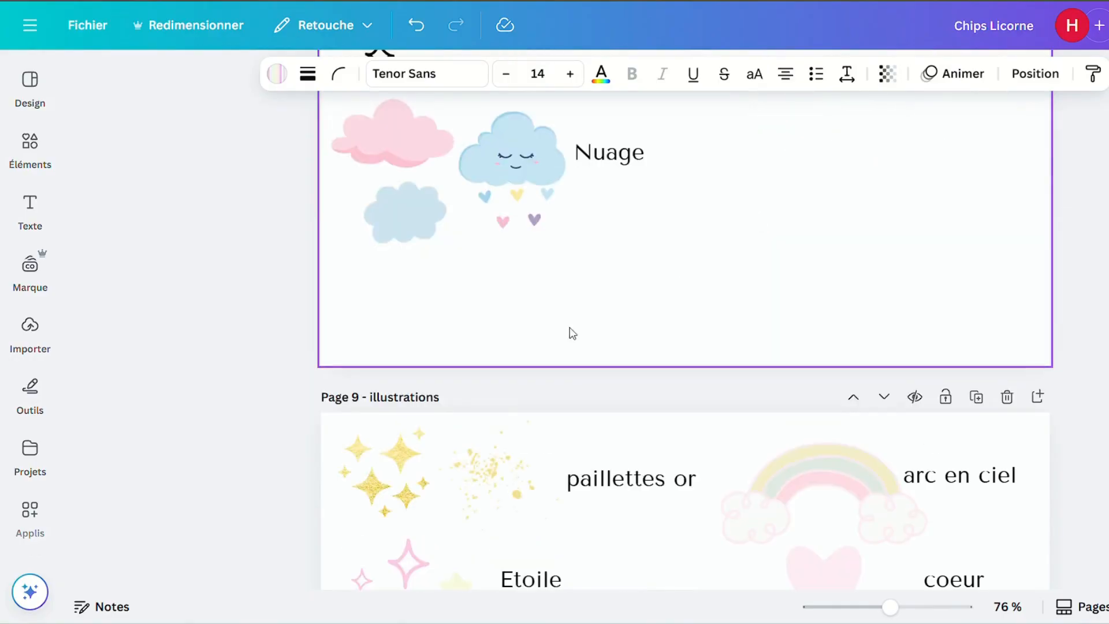
{"action": "left_click", "coordinate": [380, 472]}
{"action": "scroll", "coordinate": [1017, 127], "scroll_direction": "down", "scroll_amount": 4}
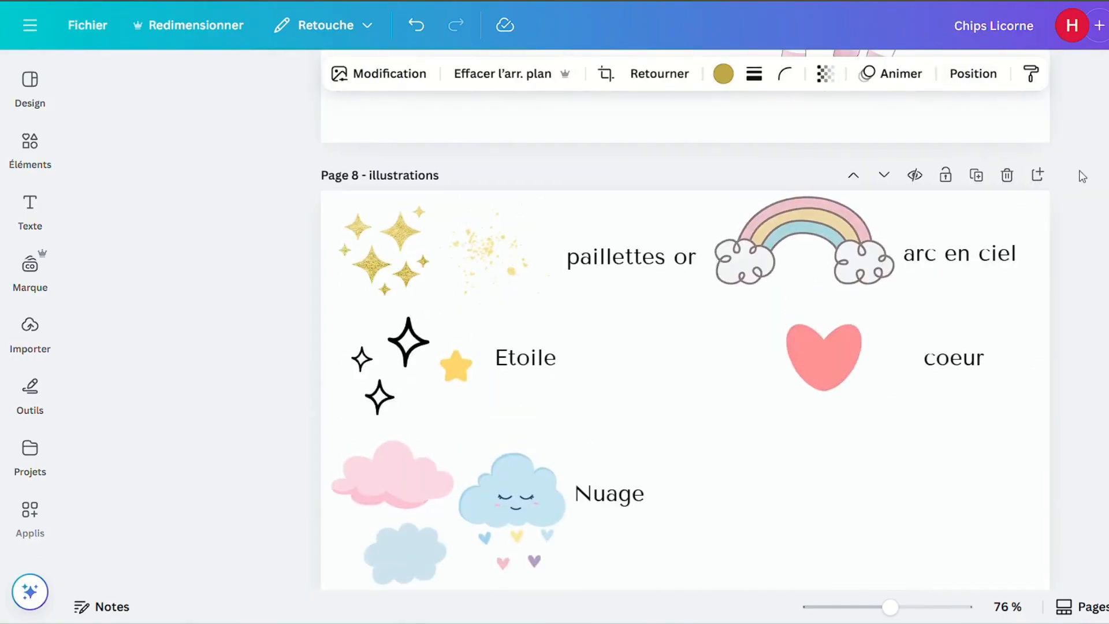
{"action": "left_click", "coordinate": [1037, 177]}
{"action": "scroll", "coordinate": [371, 448], "scroll_direction": "down", "scroll_amount": 4}
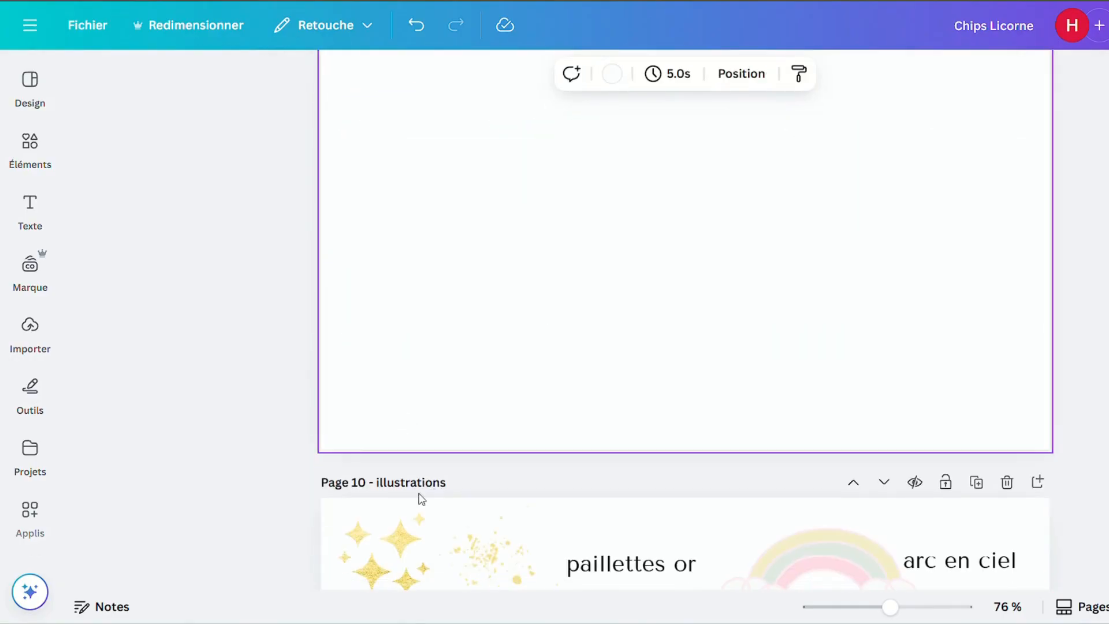
Move the light gold sparkle stars from page 10 and the darker gold ones from page 8 onto blank page 9
{"action": "left_click", "coordinate": [384, 552]}
{"action": "left_click_drag", "start_coordinate": [384, 552], "coordinate": [829, 223]}
{"action": "scroll", "coordinate": [619, 250], "scroll_direction": "up", "scroll_amount": 4}
{"action": "scroll", "coordinate": [399, 173], "scroll_direction": "up", "scroll_amount": 5}
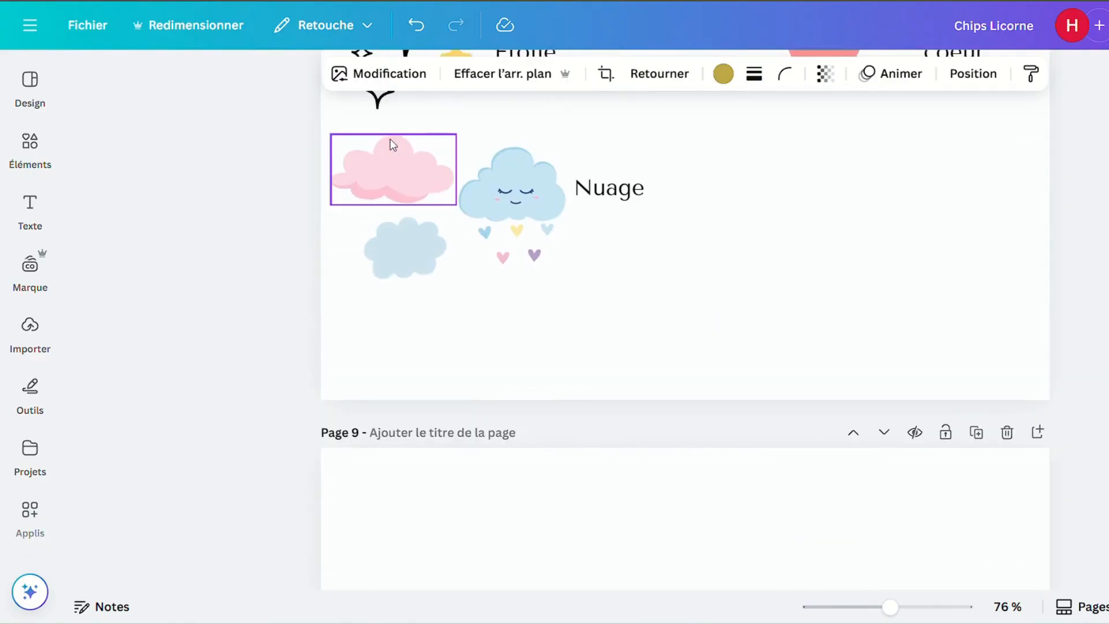
{"action": "left_click", "coordinate": [384, 185]}
{"action": "left_click", "coordinate": [394, 119]}
{"action": "scroll", "coordinate": [832, 376], "scroll_direction": "down", "scroll_amount": 6}
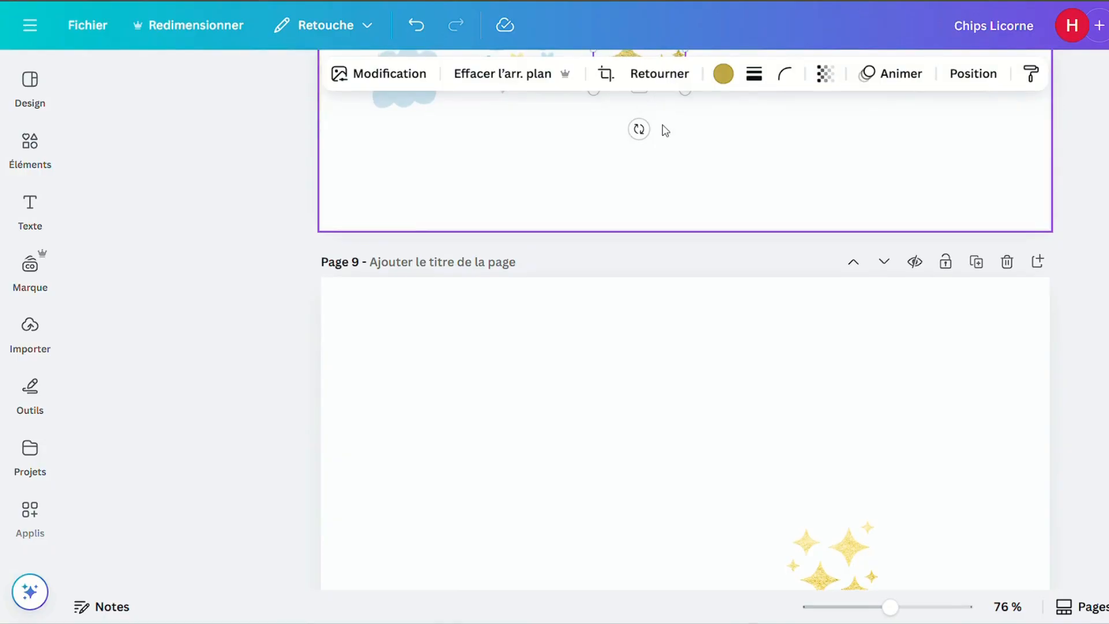
{"action": "scroll", "coordinate": [663, 129], "scroll_direction": "up", "scroll_amount": 2}
{"action": "left_click_drag", "start_coordinate": [649, 152], "coordinate": [474, 542]}
{"action": "scroll", "coordinate": [547, 463], "scroll_direction": "down", "scroll_amount": 4}
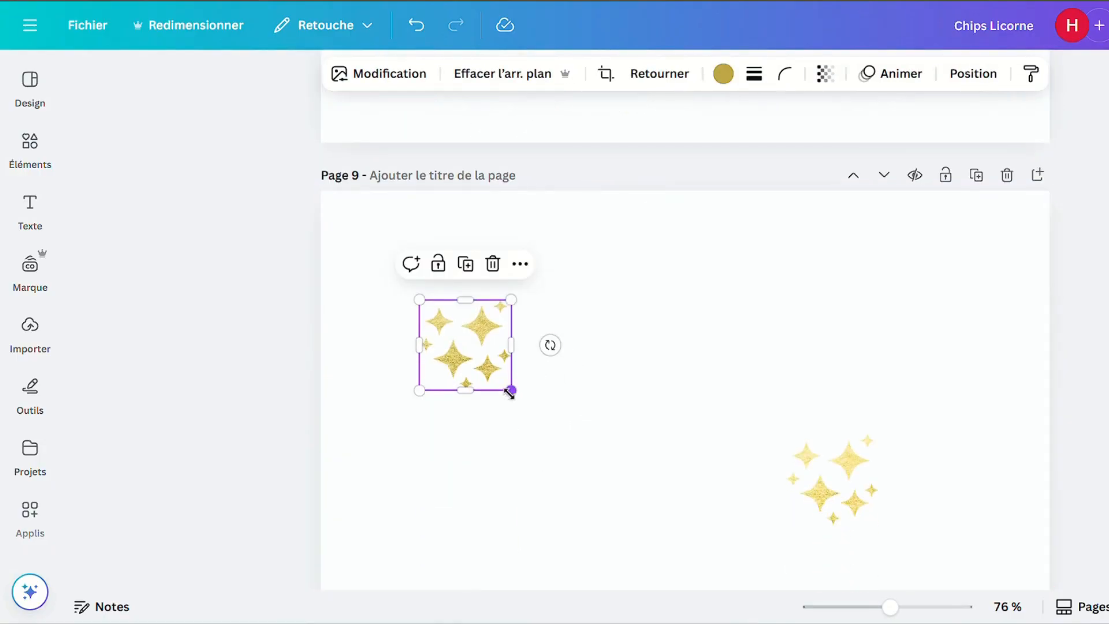
Enlarge both gold sparkle images on page 9 to a similar size and line them up side by side
{"action": "left_click_drag", "start_coordinate": [511, 390], "coordinate": [673, 549]}
{"action": "left_click_drag", "start_coordinate": [587, 538], "coordinate": [530, 503]}
{"action": "left_click_drag", "start_coordinate": [792, 456], "coordinate": [712, 413]}
{"action": "left_click_drag", "start_coordinate": [788, 388], "coordinate": [965, 302]}
{"action": "left_click_drag", "start_coordinate": [869, 352], "coordinate": [854, 391]}
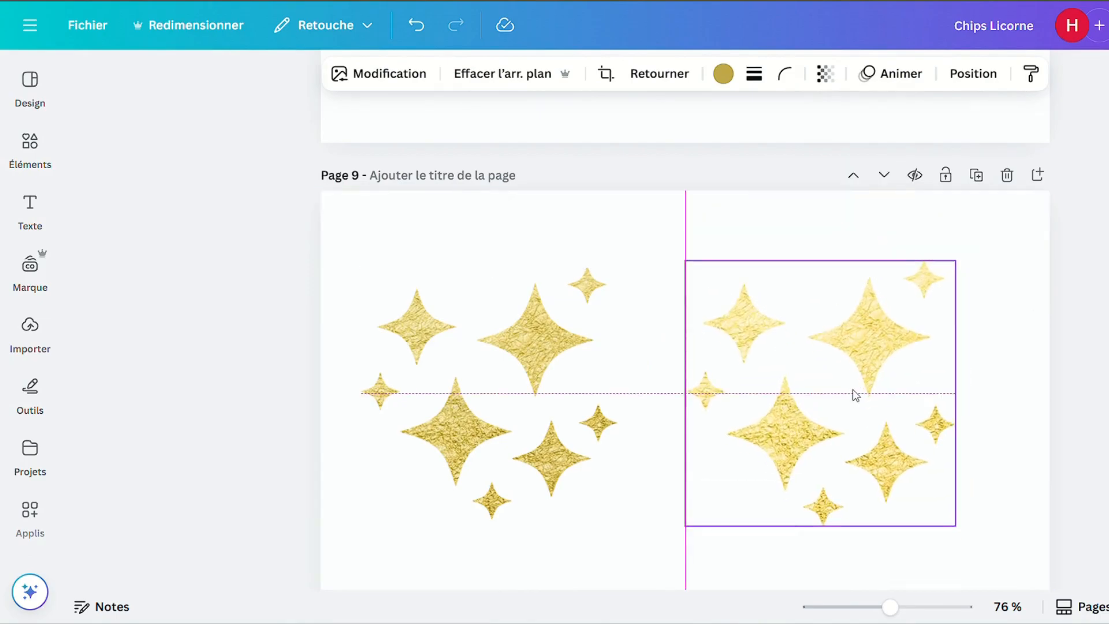
Reposition both gold sparkle images on page 9 so they sit slightly lower, side by side and level with each other
{"action": "left_click", "coordinate": [1005, 375]}
{"action": "scroll", "coordinate": [1032, 362], "scroll_direction": "down", "scroll_amount": 5}
{"action": "scroll", "coordinate": [683, 292], "scroll_direction": "up", "scroll_amount": 3}
{"action": "mouse_move", "coordinate": [755, 310]}
{"action": "left_mouse_down"}
{"action": "mouse_move", "coordinate": [784, 312]}
{"action": "mouse_move", "coordinate": [769, 312]}
{"action": "left_mouse_up"}
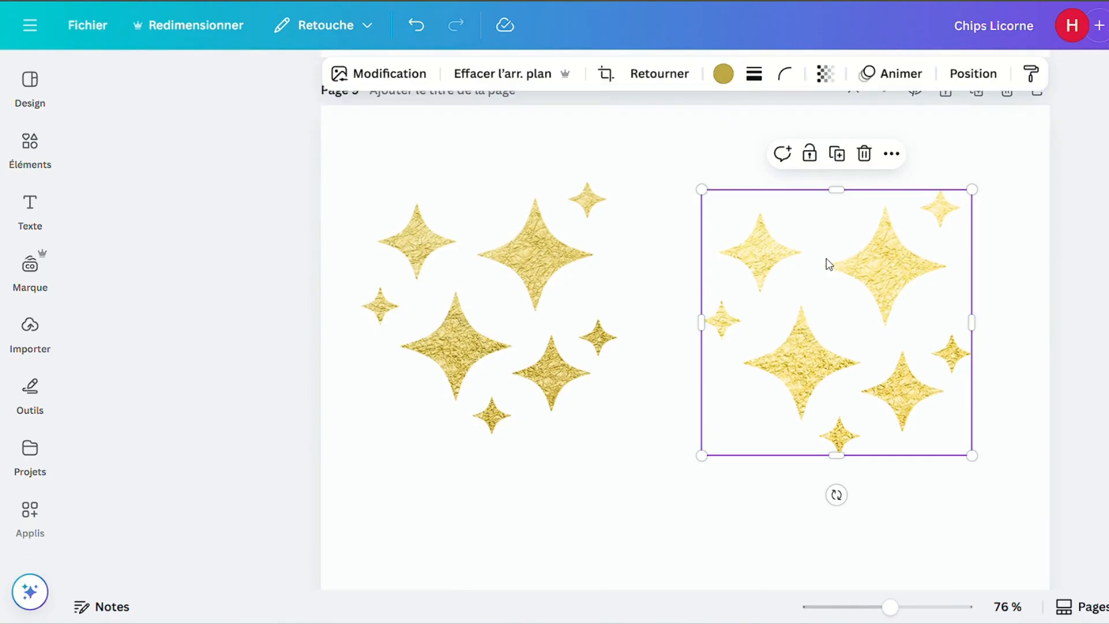
{"action": "mouse_move", "coordinate": [497, 261]}
{"action": "left_mouse_down"}
{"action": "mouse_move", "coordinate": [508, 255]}
{"action": "mouse_move", "coordinate": [508, 267]}
{"action": "left_mouse_up"}
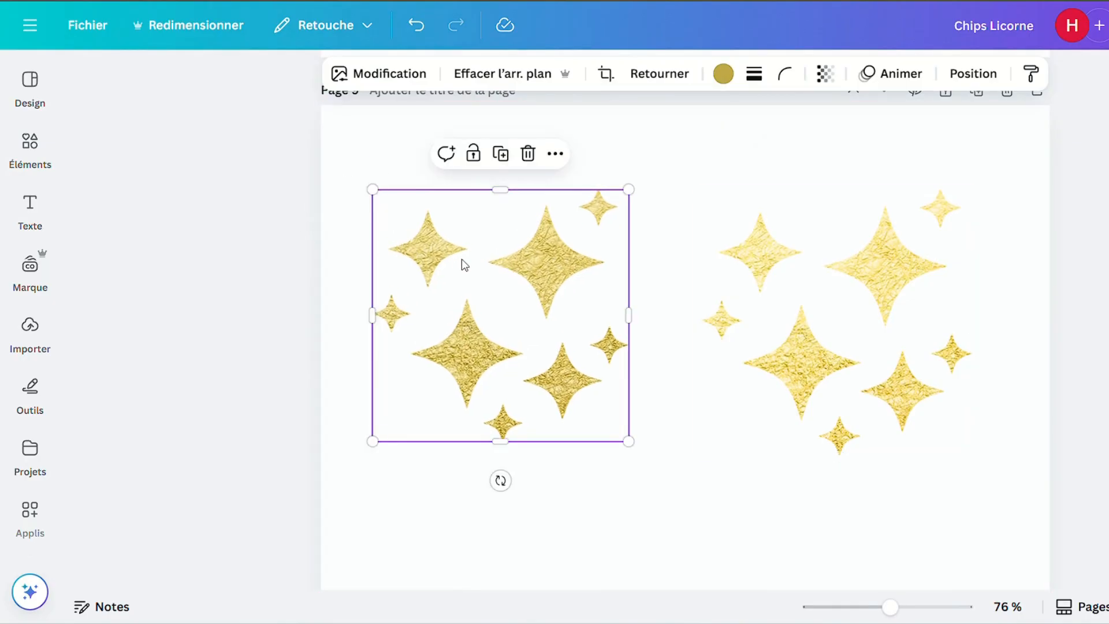
{"action": "scroll", "coordinate": [891, 295], "scroll_direction": "up", "scroll_amount": 5}
{"action": "scroll", "coordinate": [891, 295], "scroll_direction": "down", "scroll_amount": 5}
{"action": "left_click_drag", "start_coordinate": [567, 294], "coordinate": [569, 327]}
{"action": "left_click", "coordinate": [844, 292]}
{"action": "left_click_drag", "start_coordinate": [844, 292], "coordinate": [843, 313]}
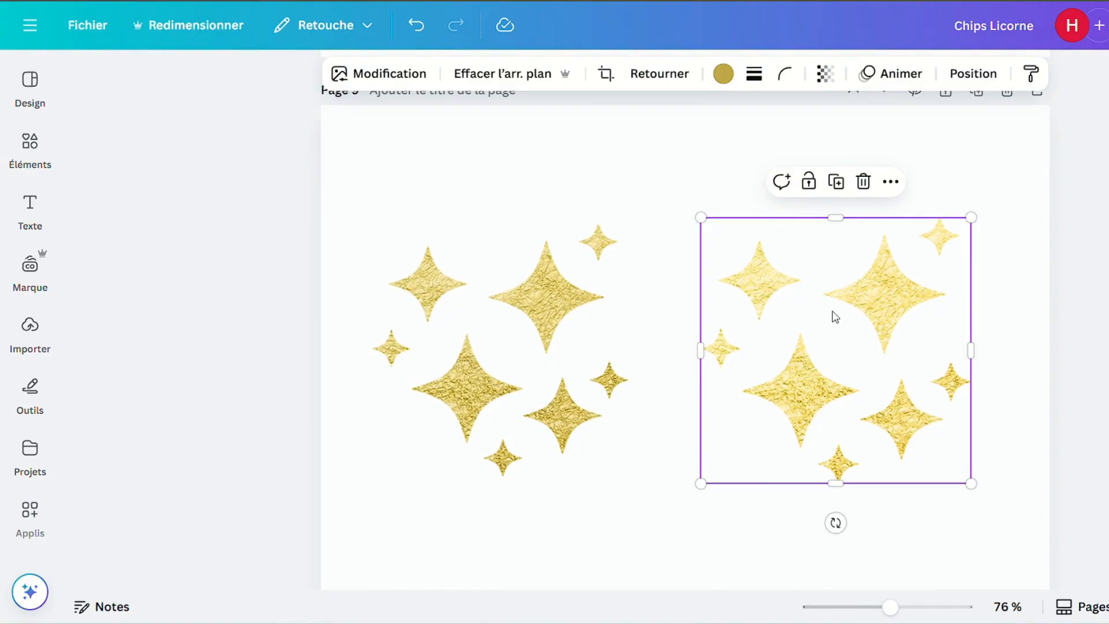
Raise the brightness of the darker gold sparkle image to 31 to match the lighter version
{"action": "left_click", "coordinate": [496, 272]}
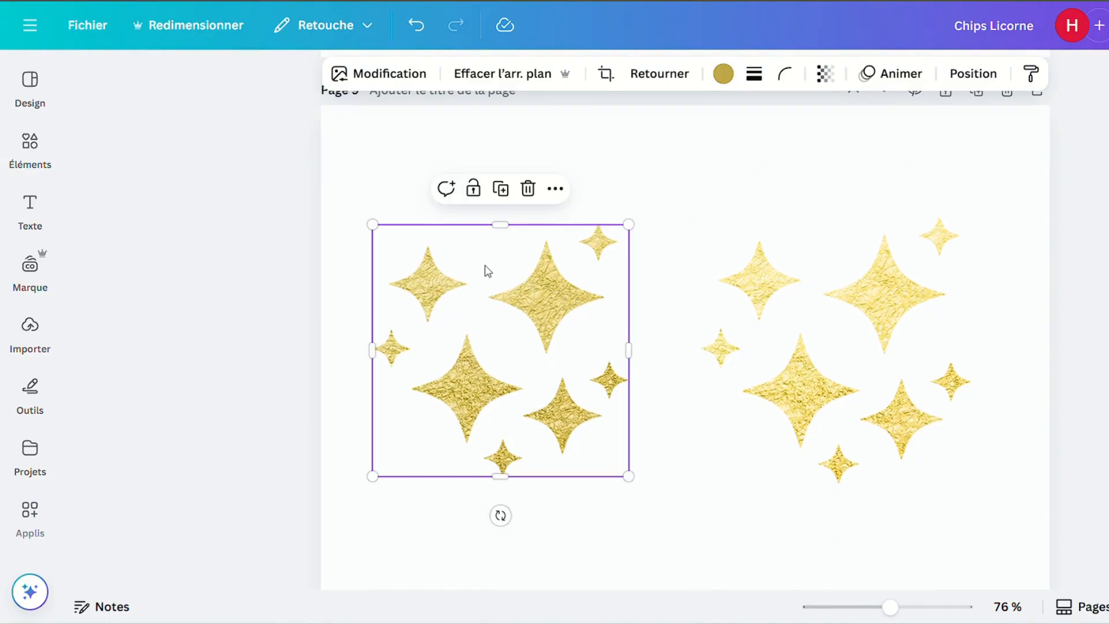
{"action": "left_click", "coordinate": [384, 77]}
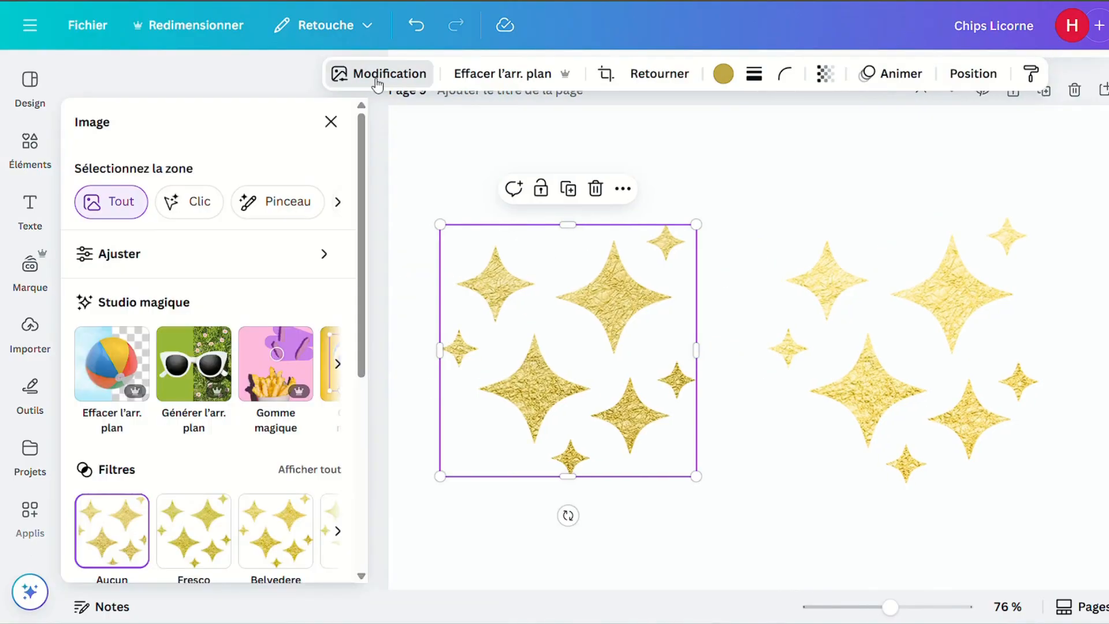
{"action": "left_click", "coordinate": [146, 266]}
{"action": "scroll", "coordinate": [146, 271], "scroll_direction": "down", "scroll_amount": 3}
{"action": "left_click_drag", "start_coordinate": [187, 348], "coordinate": [217, 350]}
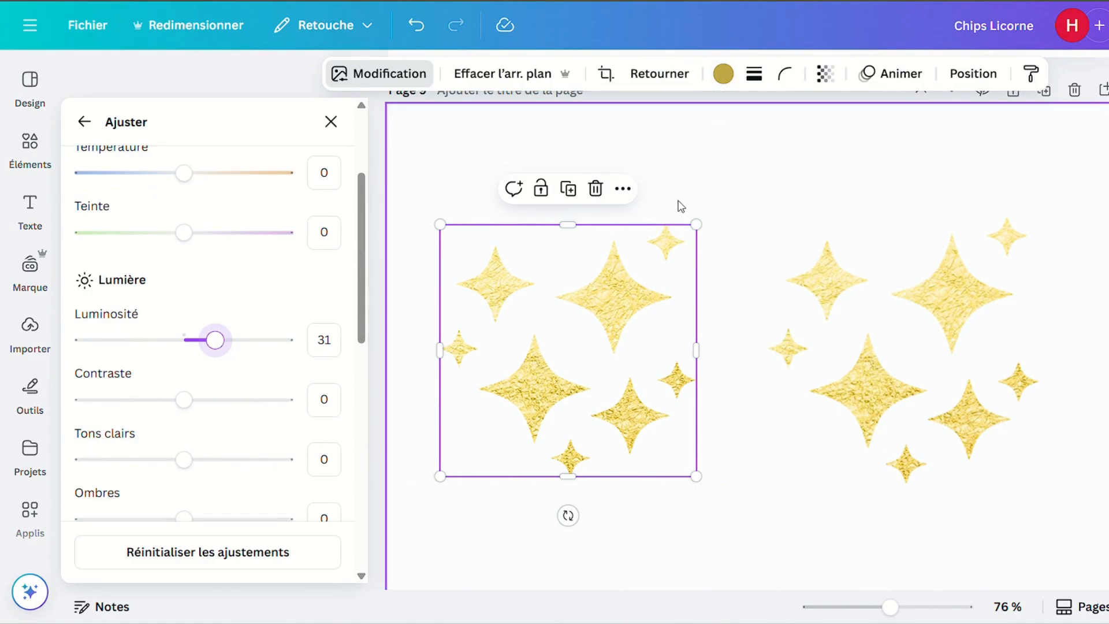
{"action": "left_click", "coordinate": [693, 191]}
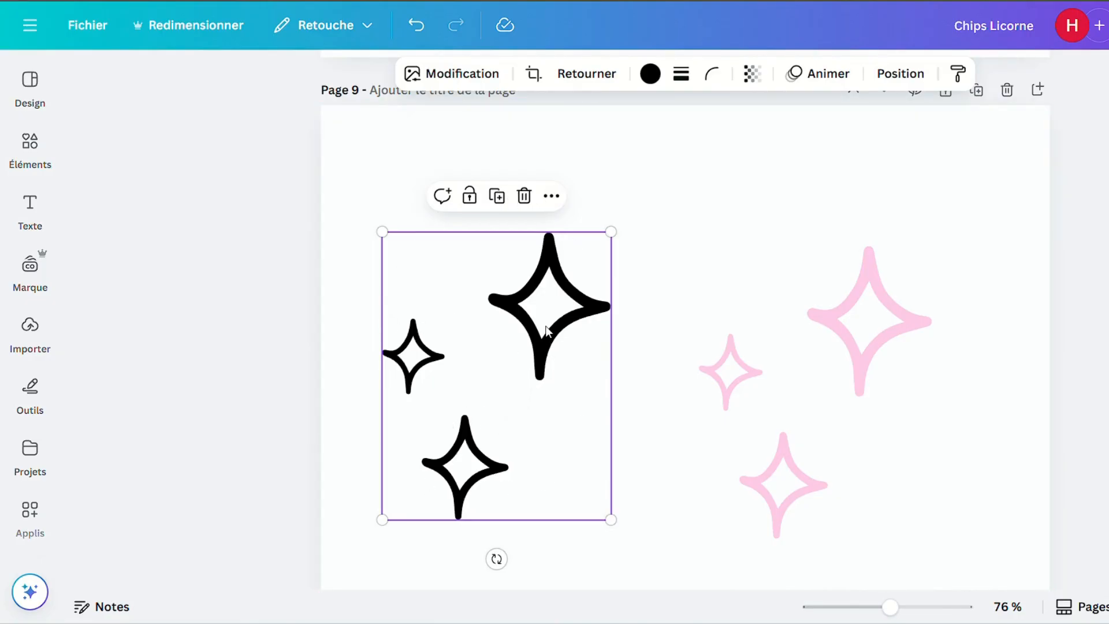
Recolour the black outline sparkles with document colours, trying light pink and yellow before settling on a deeper dusty pink
{"action": "left_click", "coordinate": [646, 78]}
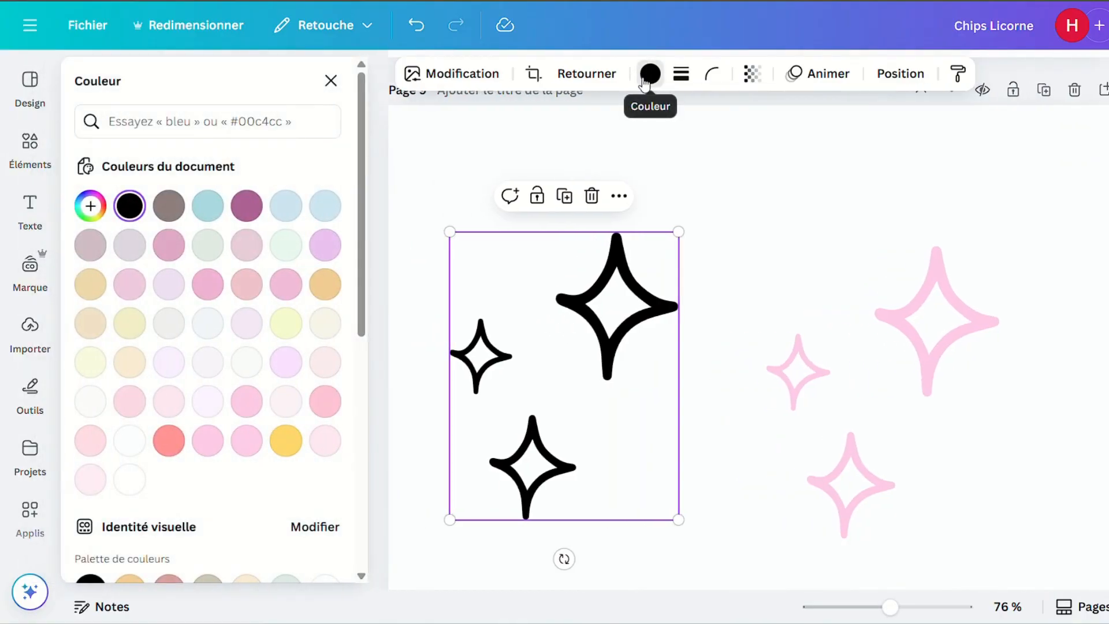
{"action": "left_click", "coordinate": [169, 402]}
{"action": "left_click", "coordinate": [247, 402]}
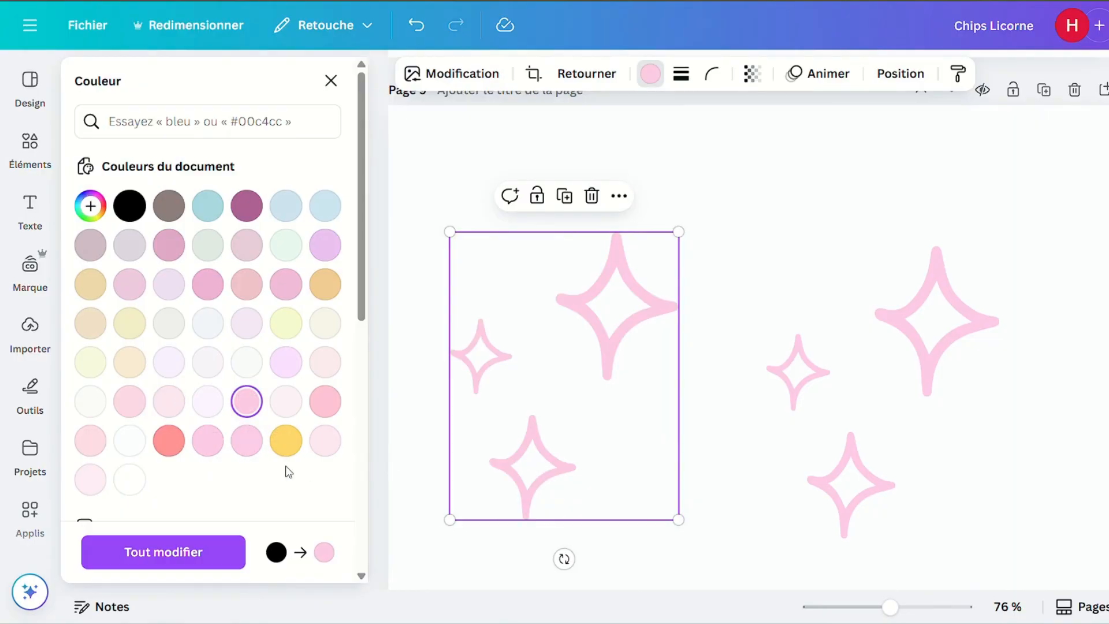
{"action": "left_click", "coordinate": [285, 440]}
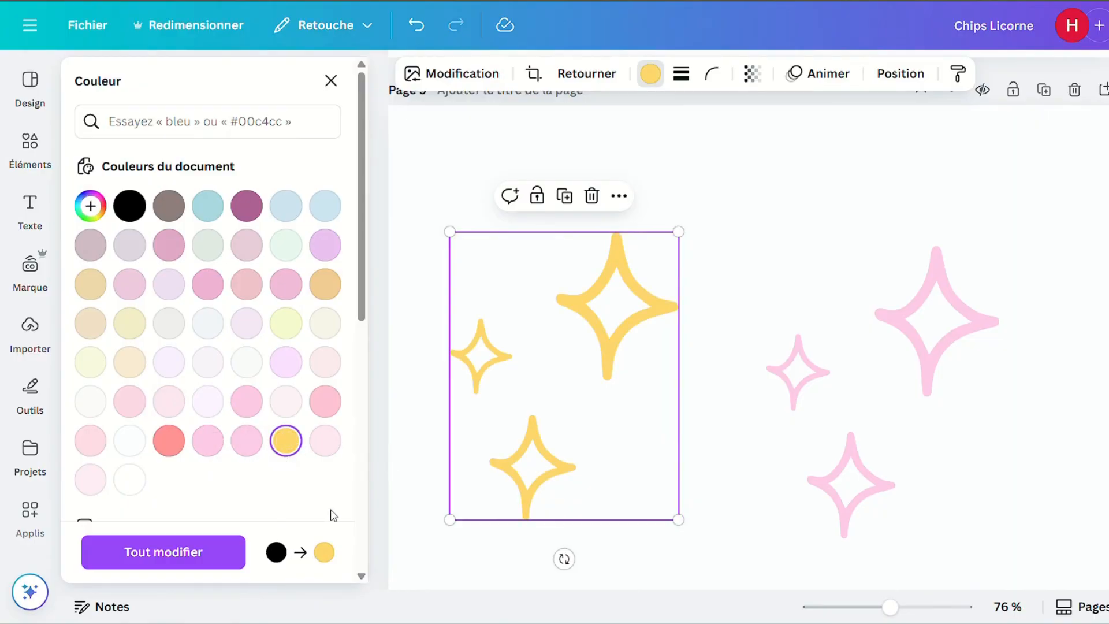
{"action": "left_click", "coordinate": [325, 446]}
{"action": "left_click", "coordinate": [282, 294]}
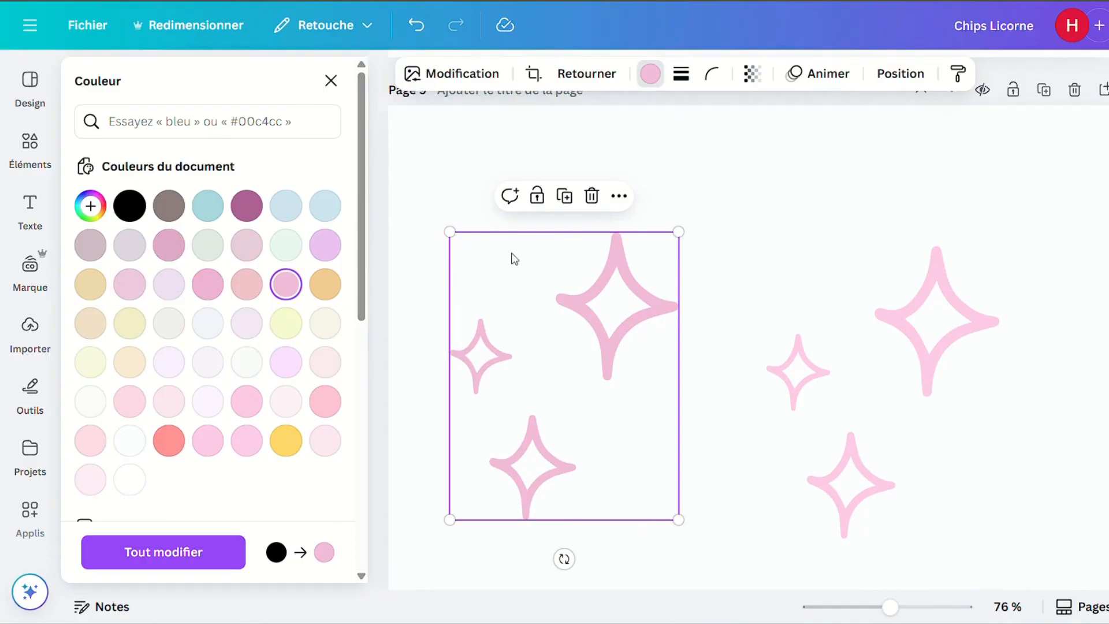
{"action": "left_click", "coordinate": [742, 234]}
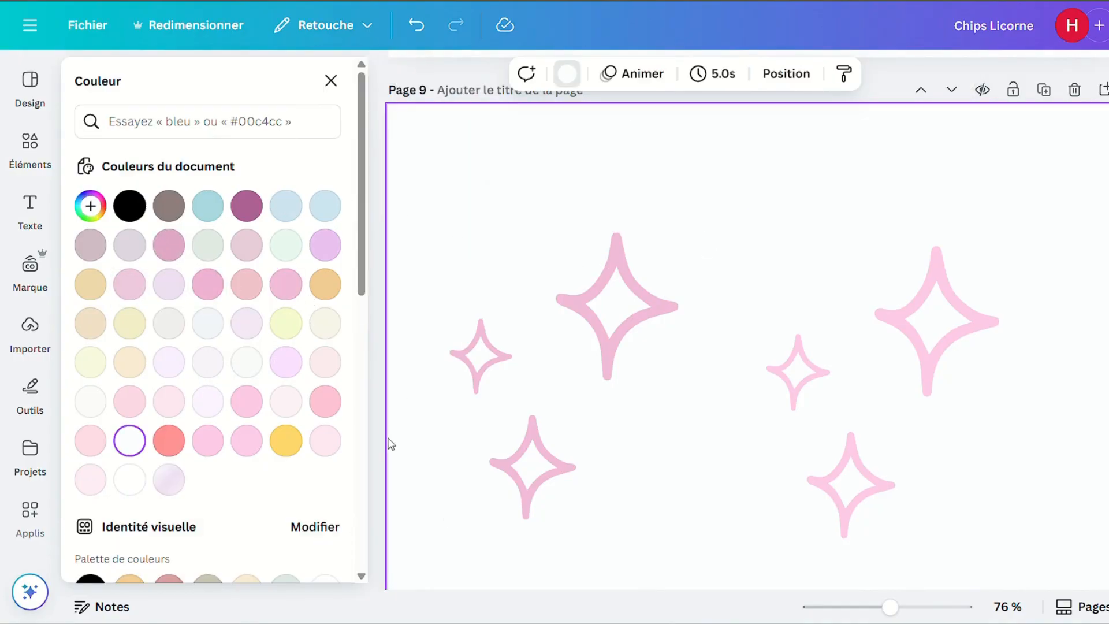
Browse all the filters for the blue cloud with hearts and apply the vintage filter Antiq
{"action": "left_click", "coordinate": [445, 331]}
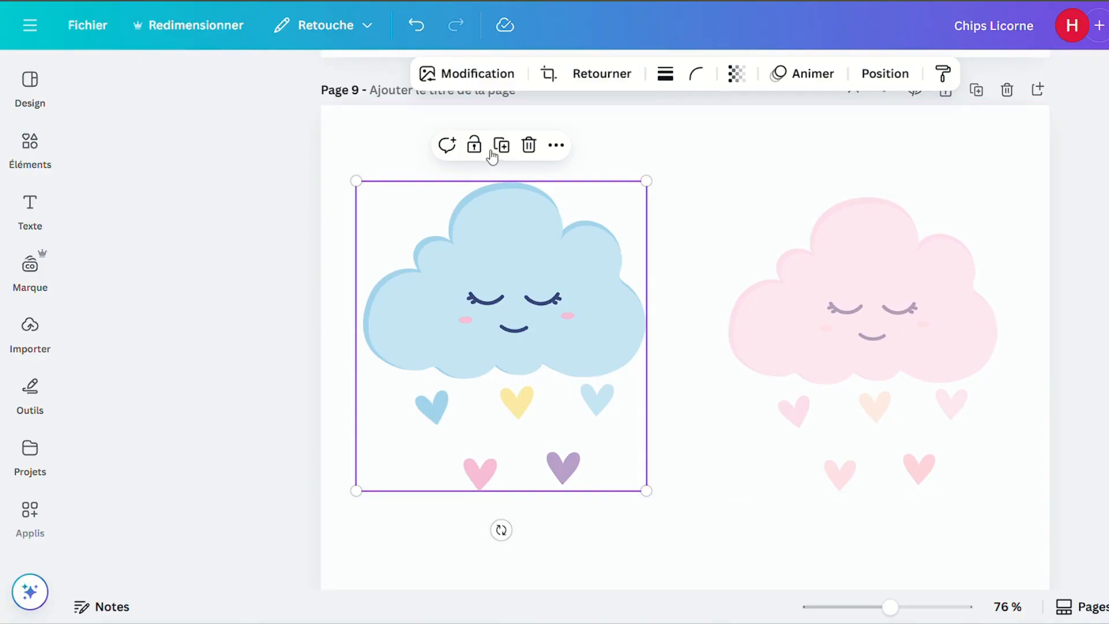
{"action": "left_click", "coordinate": [464, 75]}
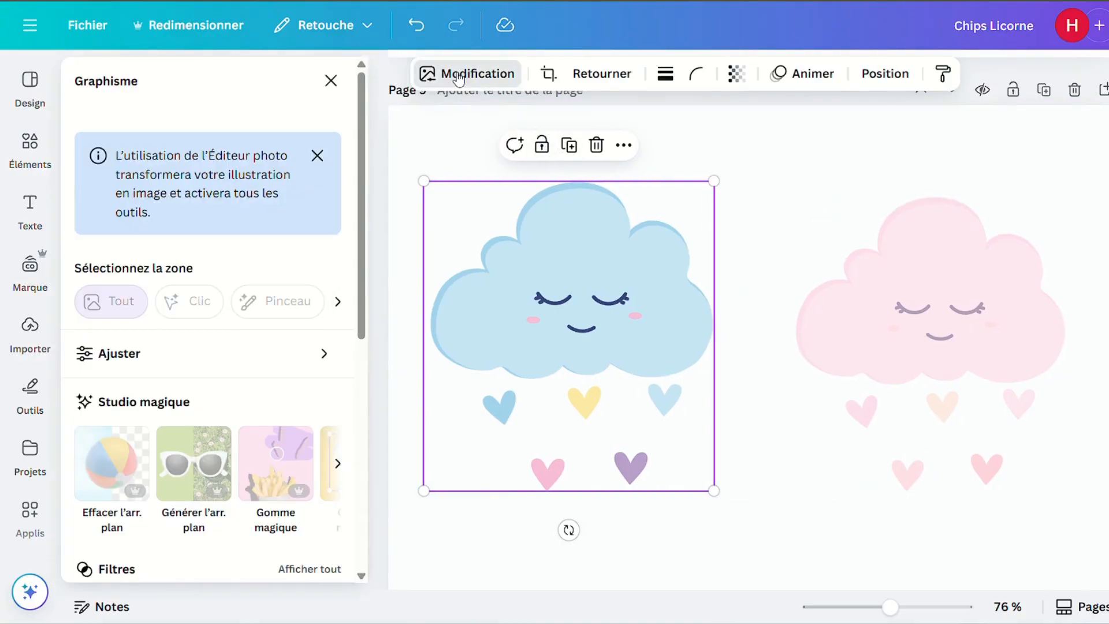
{"action": "scroll", "coordinate": [245, 396], "scroll_direction": "down", "scroll_amount": 4}
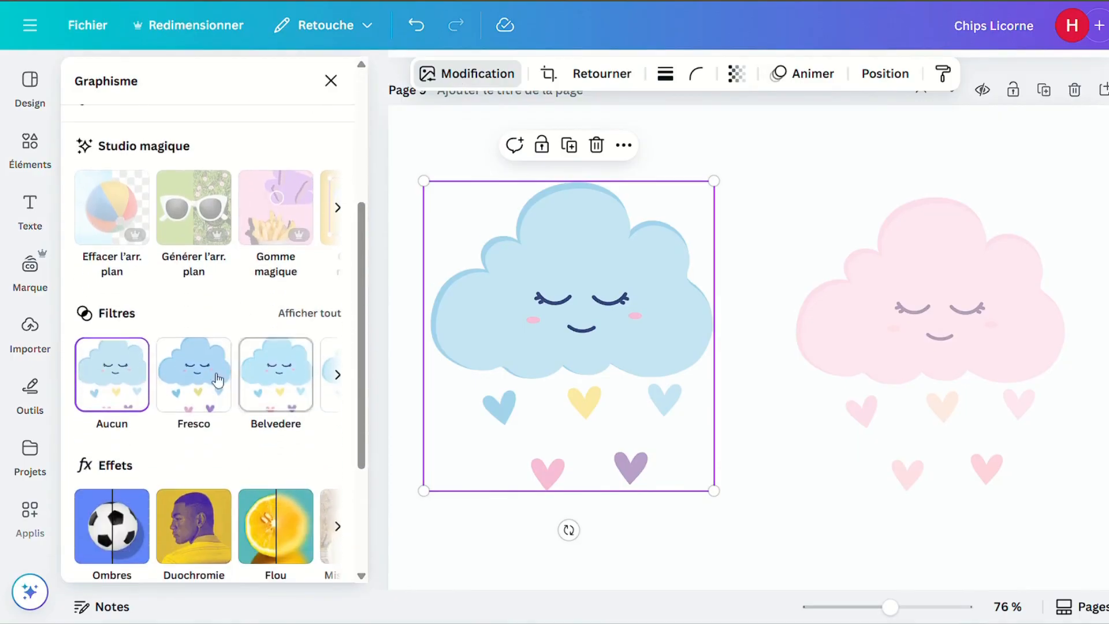
{"action": "left_click", "coordinate": [303, 314]}
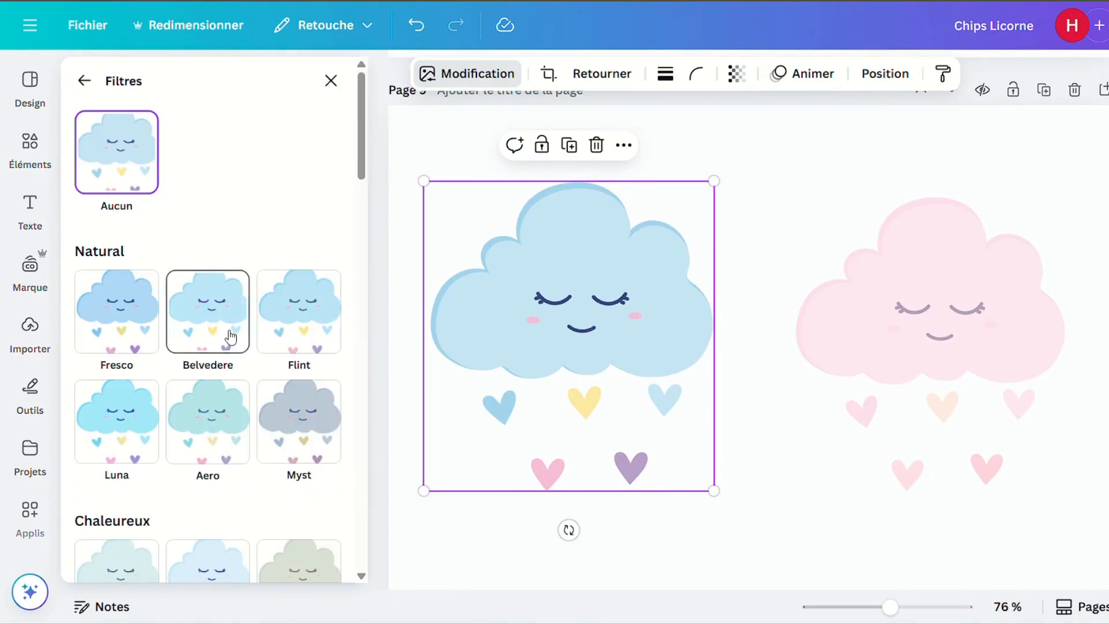
{"action": "scroll", "coordinate": [231, 337], "scroll_direction": "down", "scroll_amount": 5}
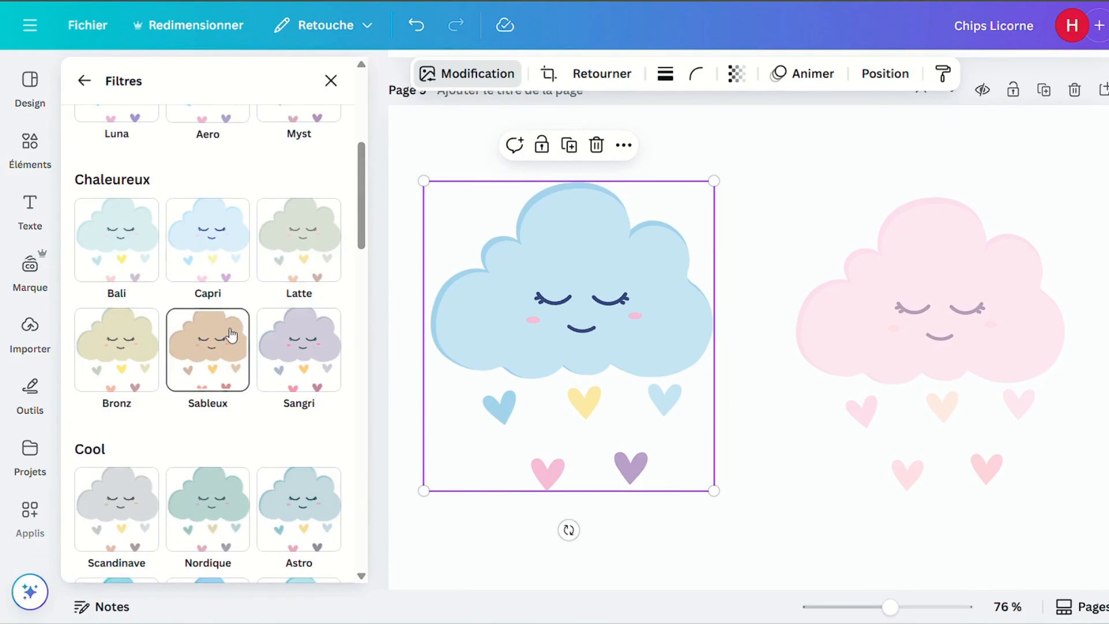
{"action": "scroll", "coordinate": [232, 335], "scroll_direction": "down", "scroll_amount": 4}
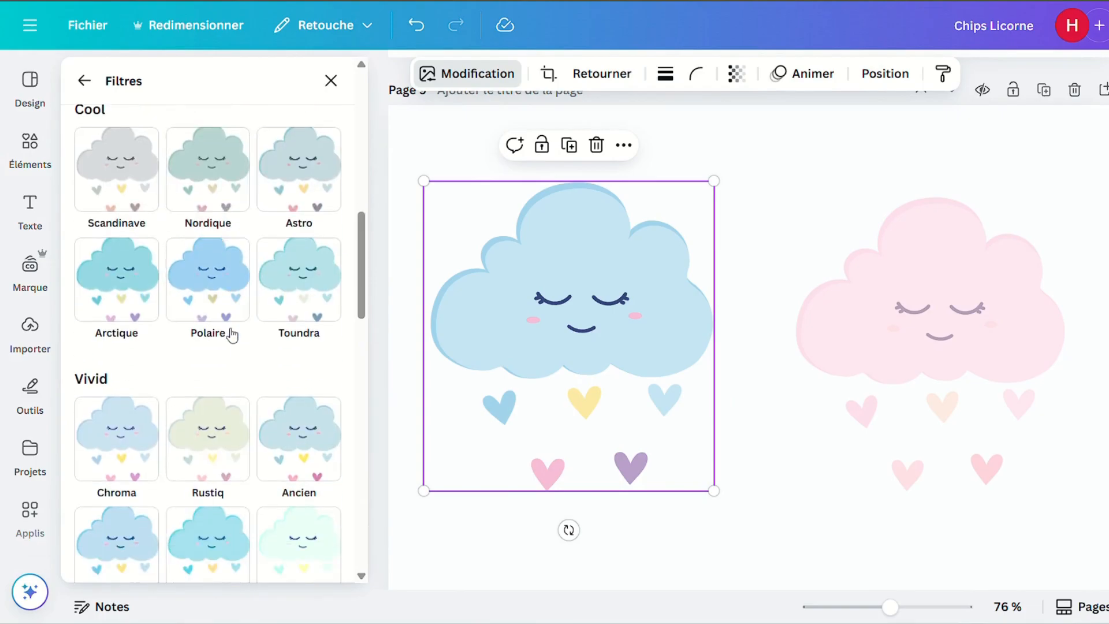
{"action": "scroll", "coordinate": [231, 334], "scroll_direction": "down", "scroll_amount": 6}
{"action": "scroll", "coordinate": [231, 333], "scroll_direction": "down", "scroll_amount": 4}
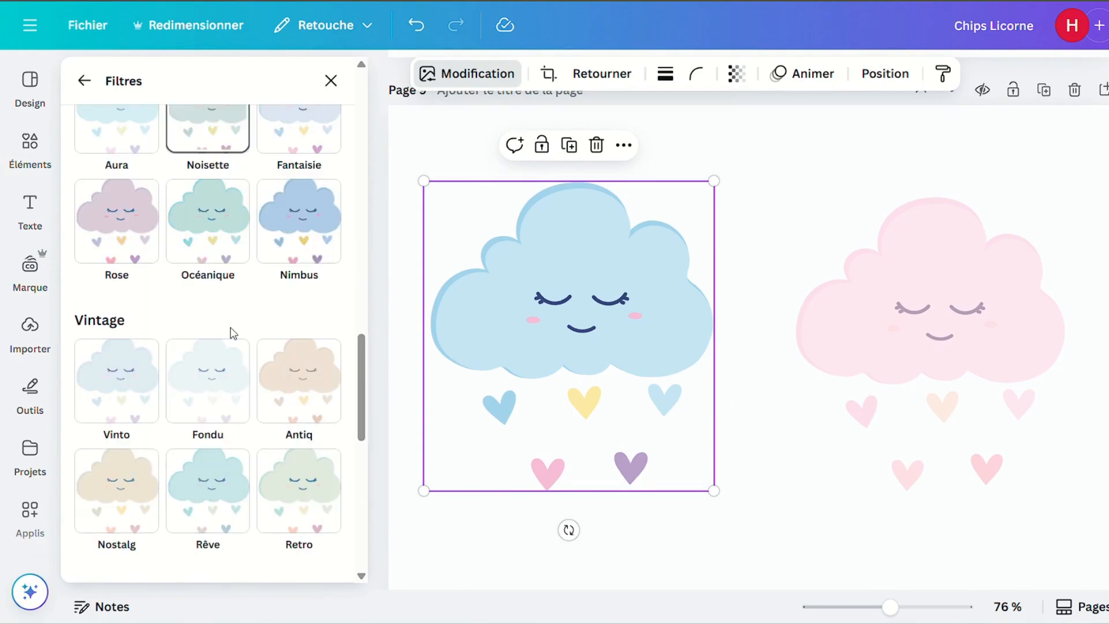
{"action": "scroll", "coordinate": [234, 328], "scroll_direction": "down", "scroll_amount": 8}
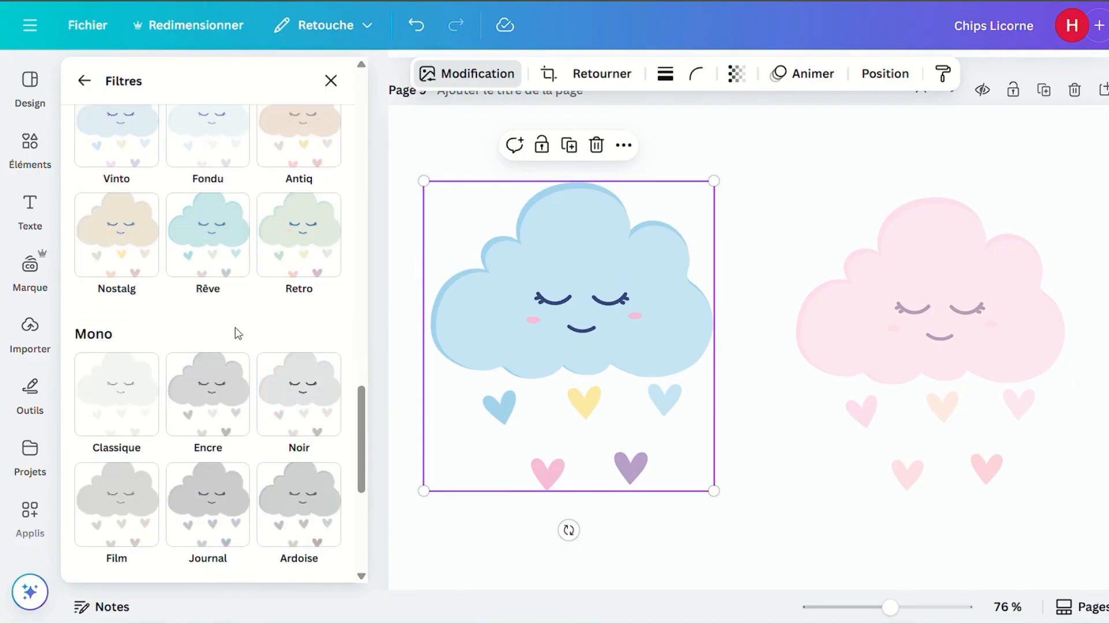
{"action": "scroll", "coordinate": [238, 329], "scroll_direction": "up", "scroll_amount": 8}
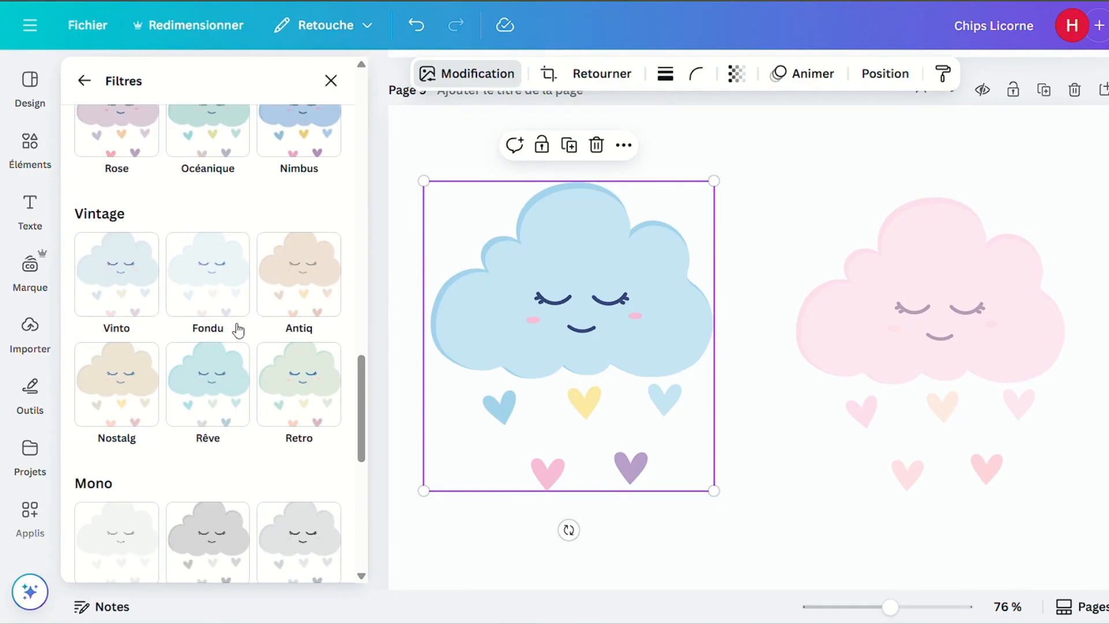
{"action": "left_click", "coordinate": [311, 297]}
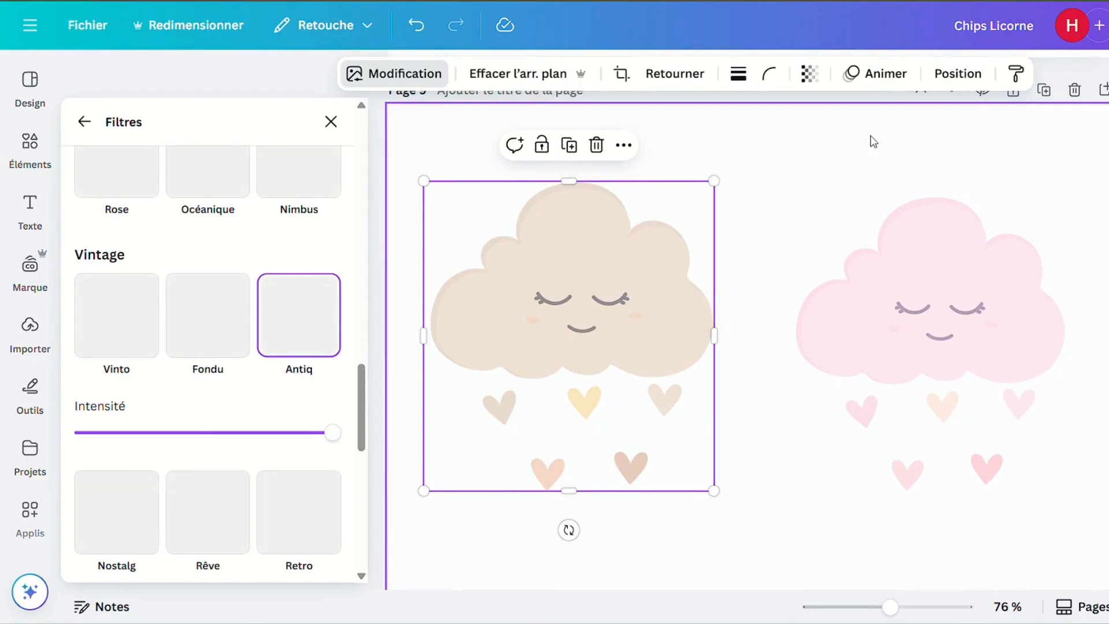
Shift the filtered cloud's tint towards pink by setting it to 49
{"action": "left_click", "coordinate": [85, 121]}
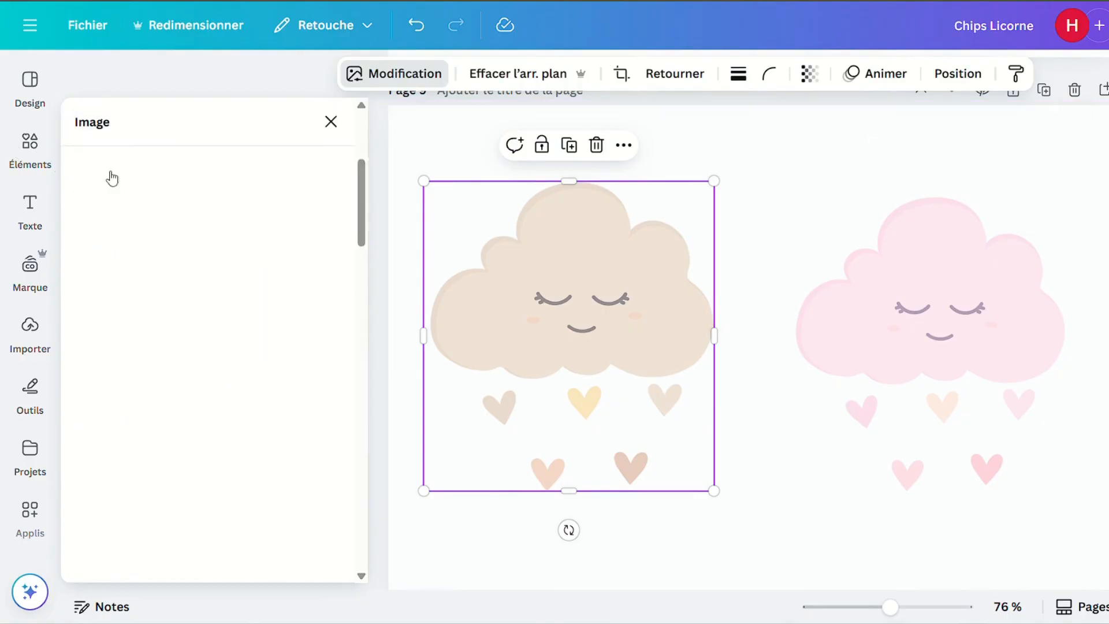
{"action": "scroll", "coordinate": [175, 221], "scroll_direction": "up", "scroll_amount": 5}
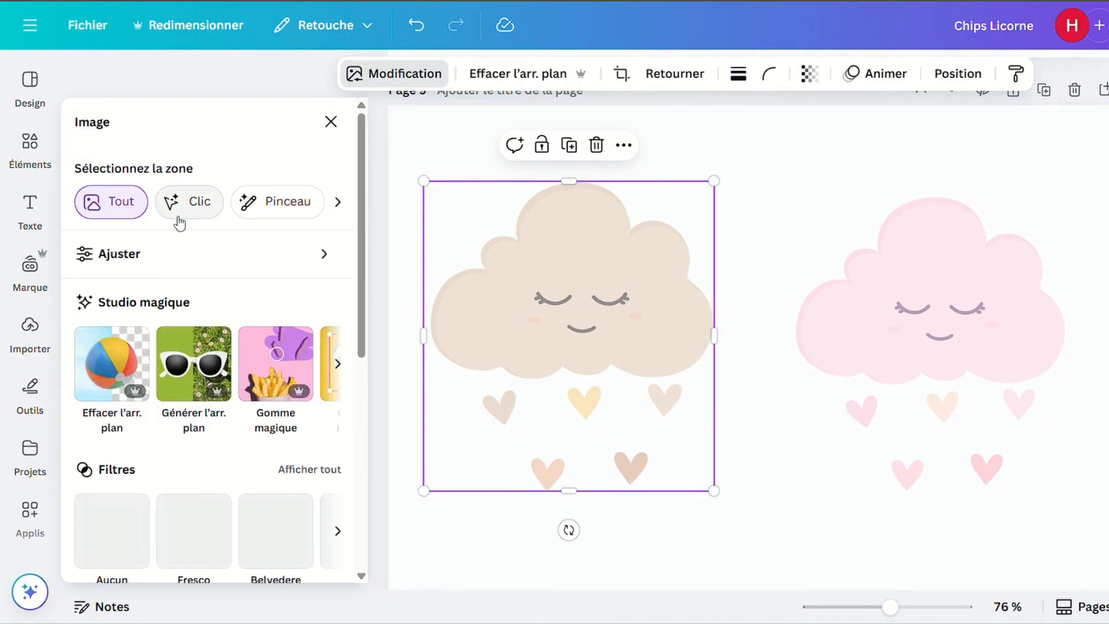
{"action": "left_click", "coordinate": [124, 254]}
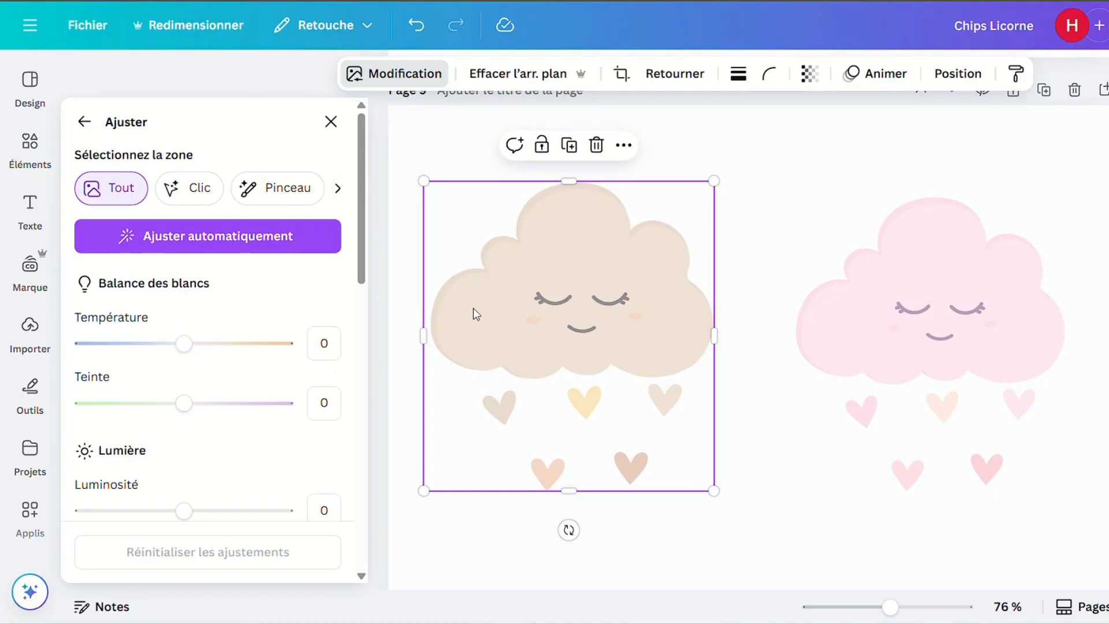
{"action": "scroll", "coordinate": [461, 364], "scroll_direction": "down", "scroll_amount": 3}
{"action": "scroll", "coordinate": [458, 368], "scroll_direction": "up", "scroll_amount": 3}
{"action": "left_click_drag", "start_coordinate": [188, 403], "coordinate": [215, 408]}
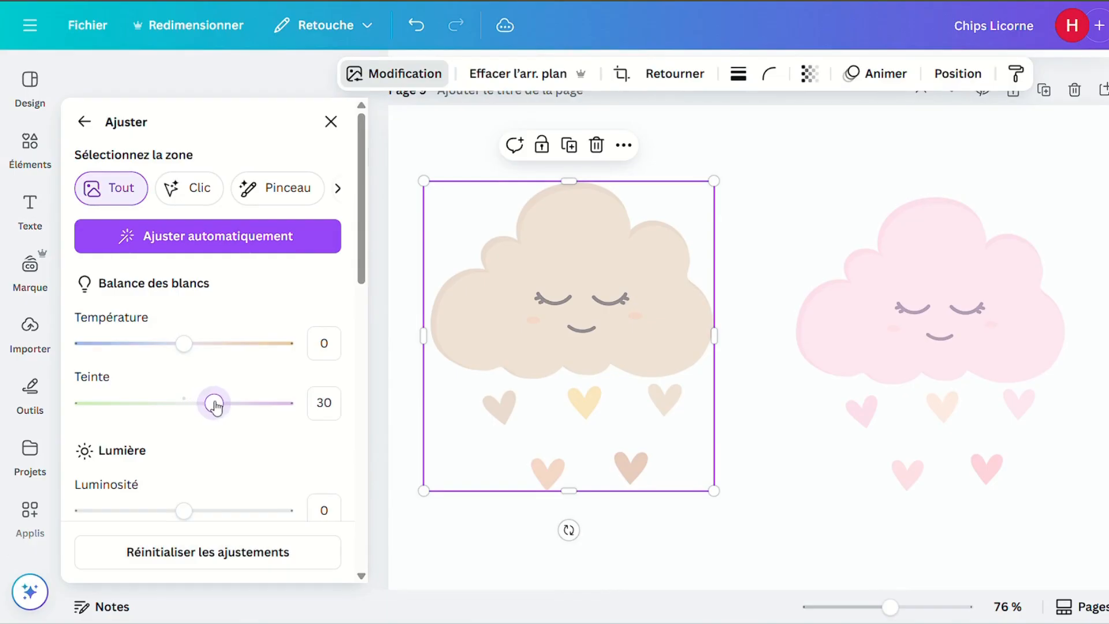
{"action": "left_click_drag", "start_coordinate": [216, 408], "coordinate": [235, 408]}
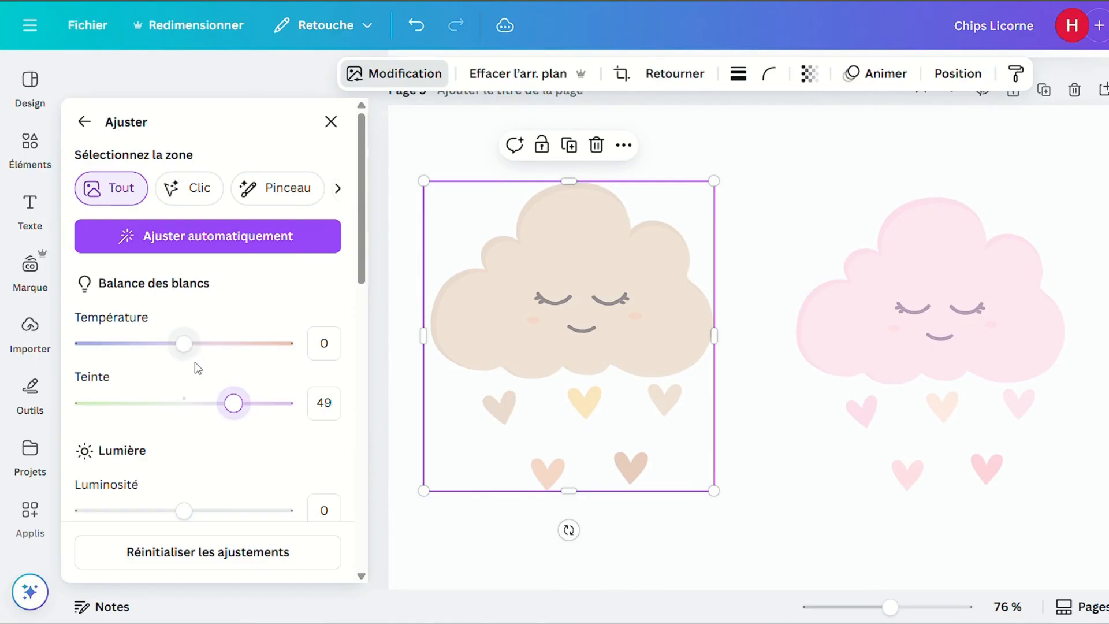
Lighten the tinted cloud by raising its brightness to 32
{"action": "scroll", "coordinate": [198, 370], "scroll_direction": "down", "scroll_amount": 2}
{"action": "left_click", "coordinate": [188, 429]}
{"action": "left_click_drag", "start_coordinate": [188, 431], "coordinate": [210, 426]}
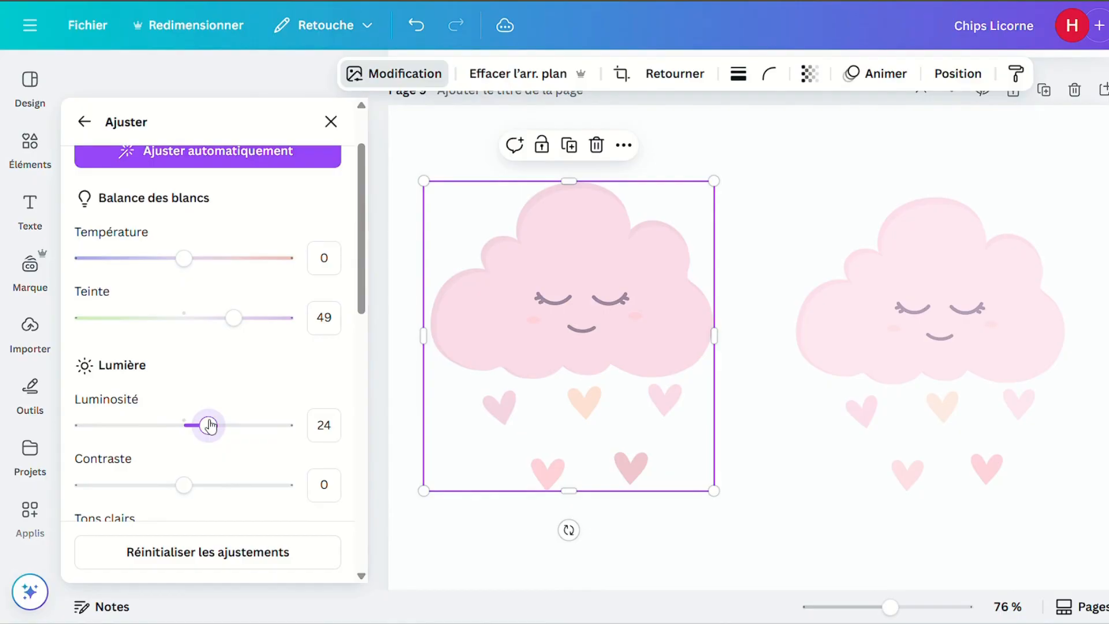
{"action": "left_click_drag", "start_coordinate": [210, 426], "coordinate": [216, 426]}
{"action": "scroll", "coordinate": [215, 426], "scroll_direction": "down", "scroll_amount": 2}
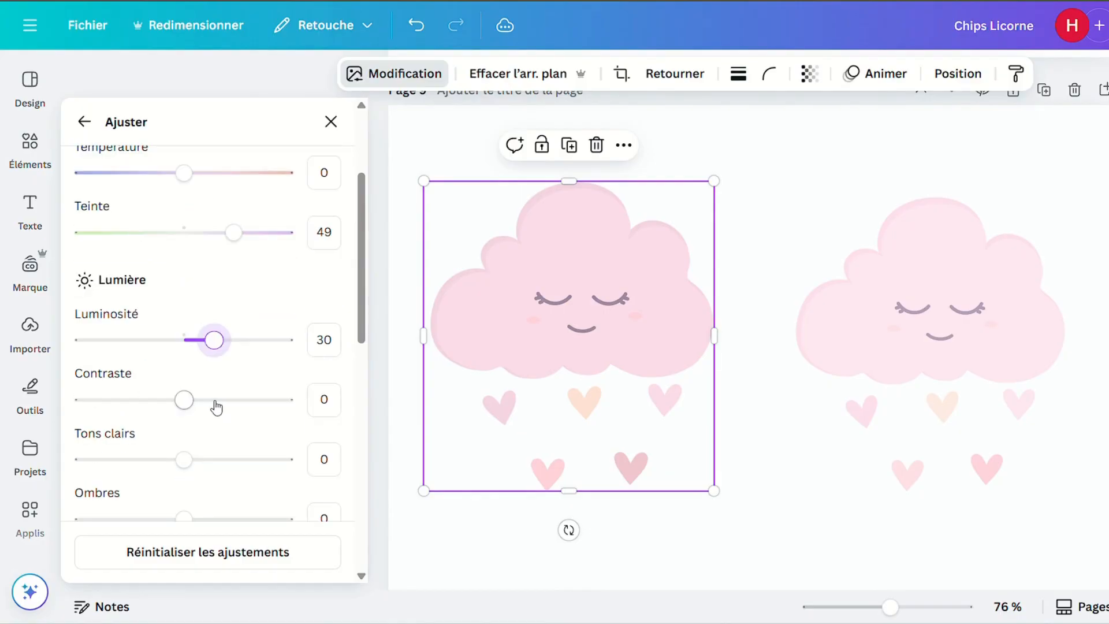
{"action": "scroll", "coordinate": [216, 407], "scroll_direction": "up", "scroll_amount": 4}
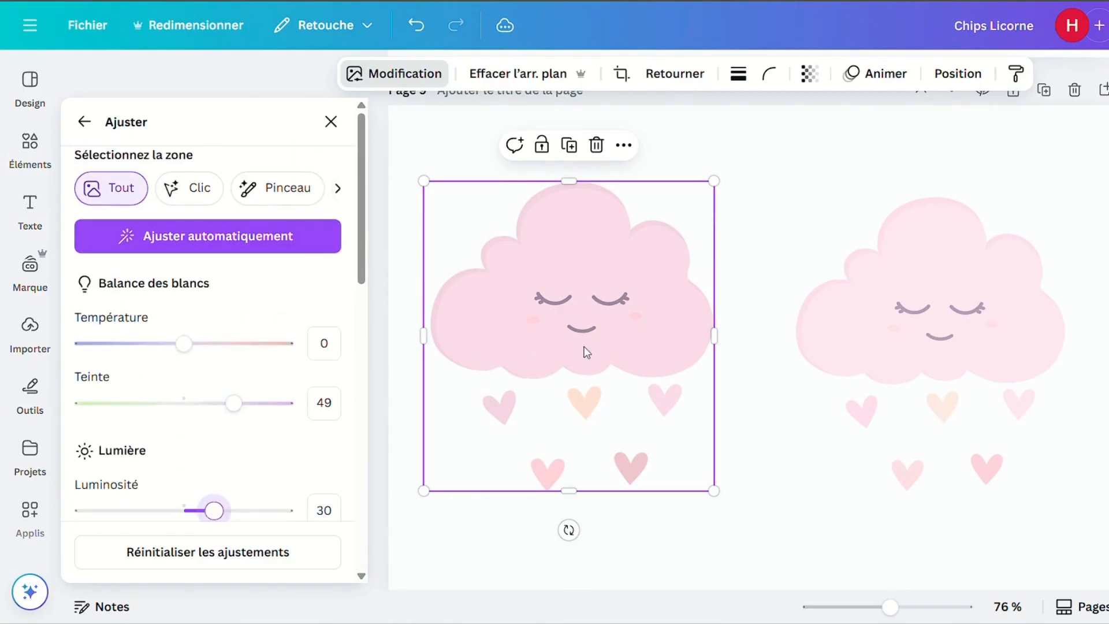
{"action": "scroll", "coordinate": [546, 323], "scroll_direction": "down", "scroll_amount": 2}
{"action": "scroll", "coordinate": [224, 341], "scroll_direction": "down", "scroll_amount": 4}
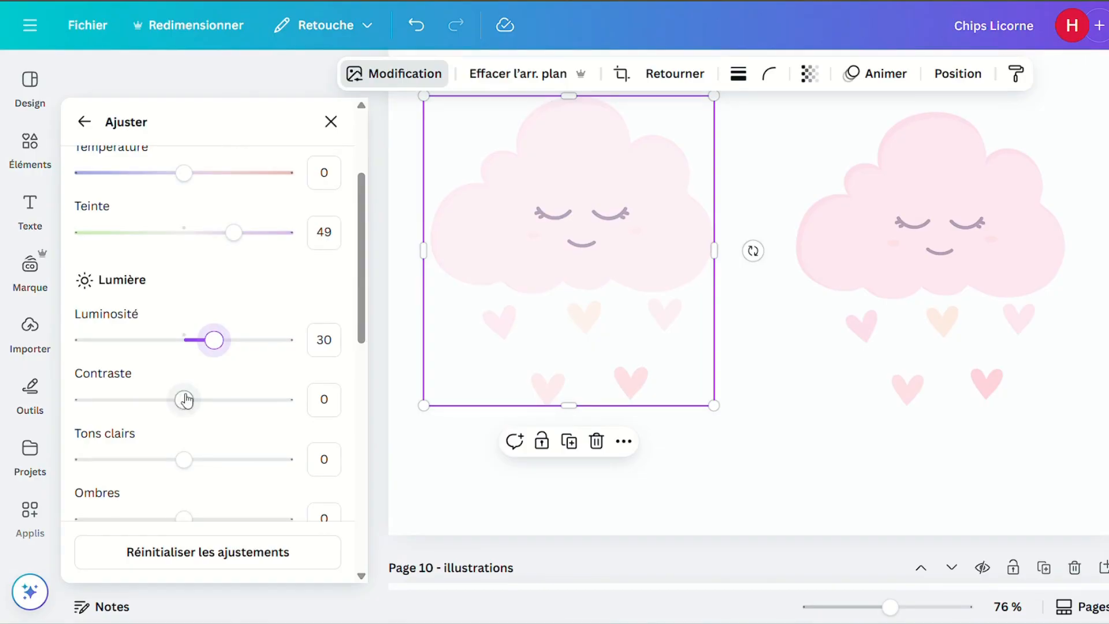
{"action": "left_click_drag", "start_coordinate": [215, 340], "coordinate": [216, 344]}
Lower the tinted cloud's contrast to -37 and fine-tune its brightness to 31 to match the pink reference cloud
{"action": "left_click_drag", "start_coordinate": [182, 399], "coordinate": [160, 407]}
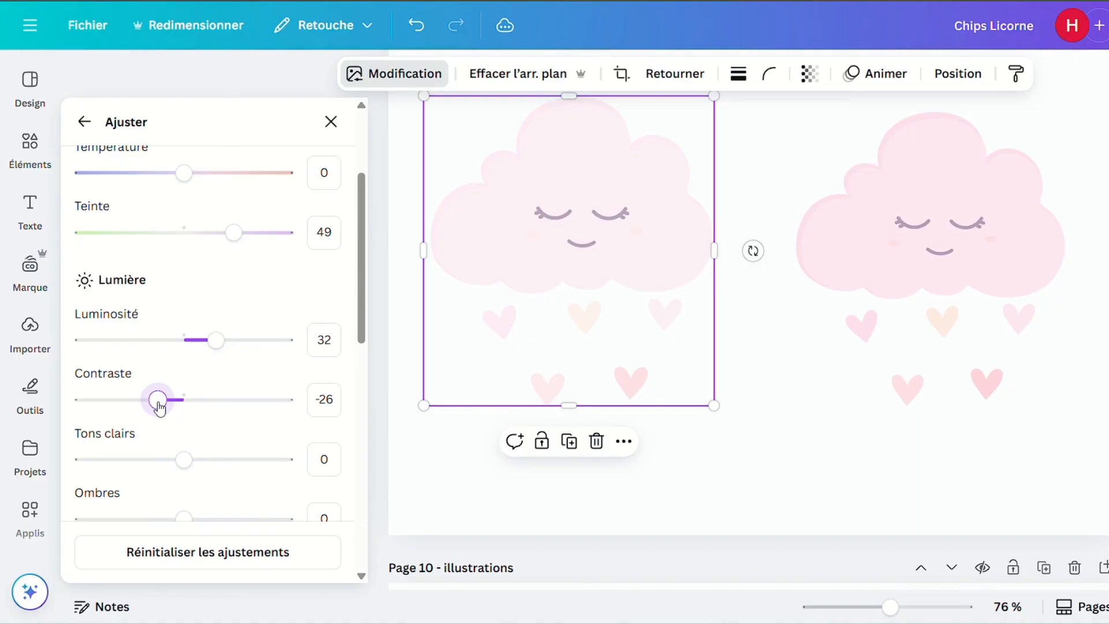
{"action": "left_click_drag", "start_coordinate": [160, 408], "coordinate": [153, 402]}
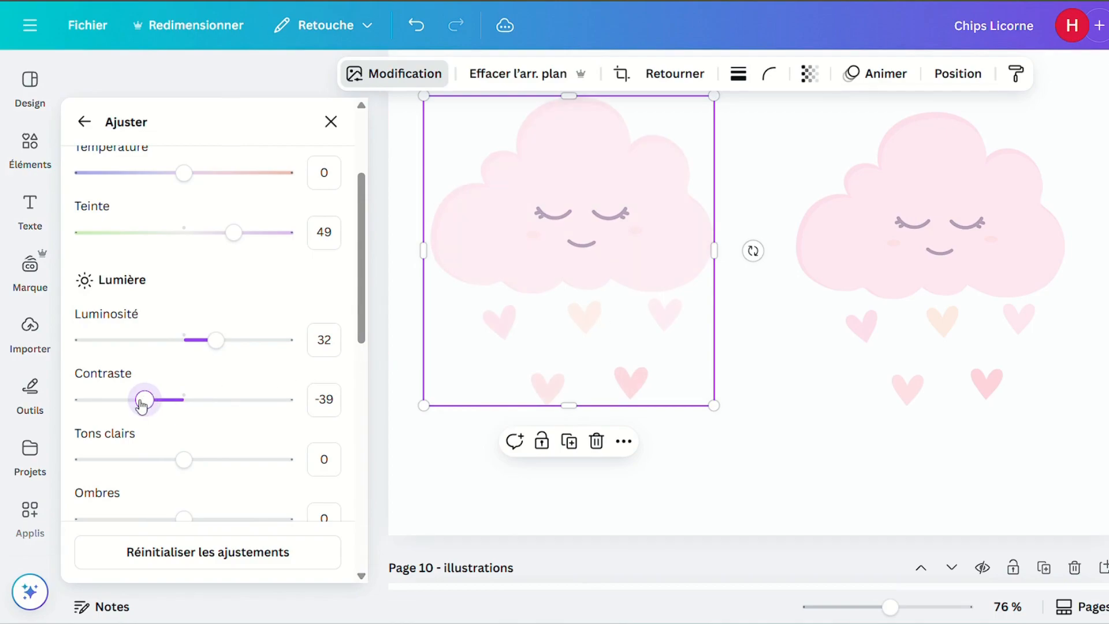
{"action": "mouse_move", "coordinate": [144, 400]}
{"action": "left_mouse_down"}
{"action": "mouse_move", "coordinate": [132, 402]}
{"action": "mouse_move", "coordinate": [147, 399]}
{"action": "left_mouse_up"}
{"action": "scroll", "coordinate": [315, 372], "scroll_direction": "up", "scroll_amount": 3}
{"action": "scroll", "coordinate": [782, 312], "scroll_direction": "up", "scroll_amount": 3}
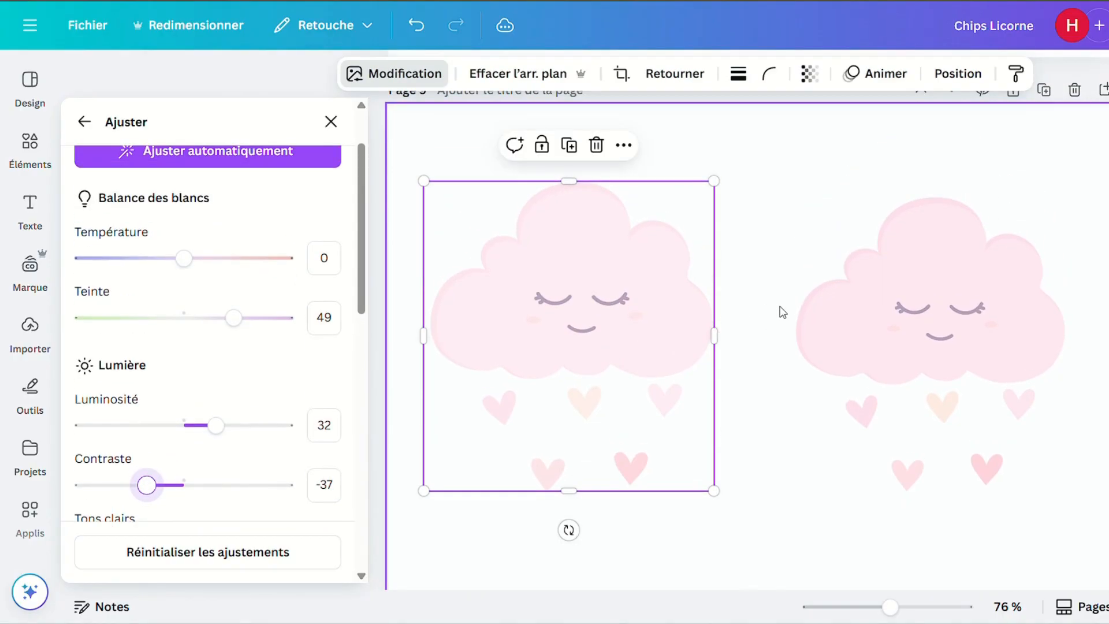
{"action": "scroll", "coordinate": [250, 370], "scroll_direction": "down", "scroll_amount": 3}
{"action": "left_click_drag", "start_coordinate": [217, 255], "coordinate": [216, 256]}
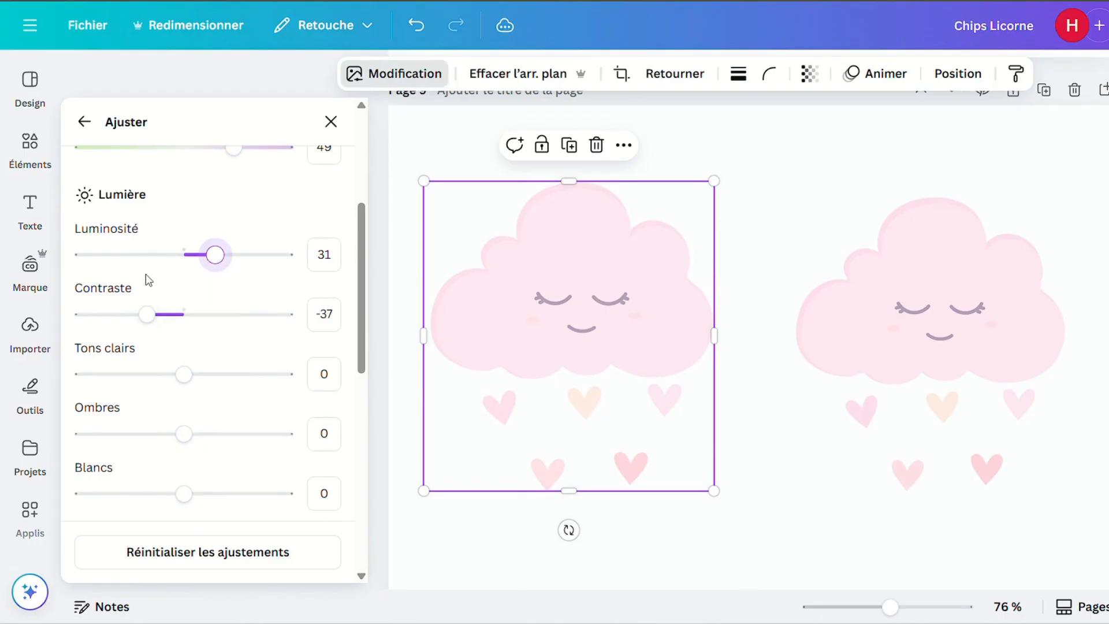
{"action": "scroll", "coordinate": [146, 274], "scroll_direction": "down", "scroll_amount": 5}
{"action": "scroll", "coordinate": [142, 275], "scroll_direction": "up", "scroll_amount": 5}
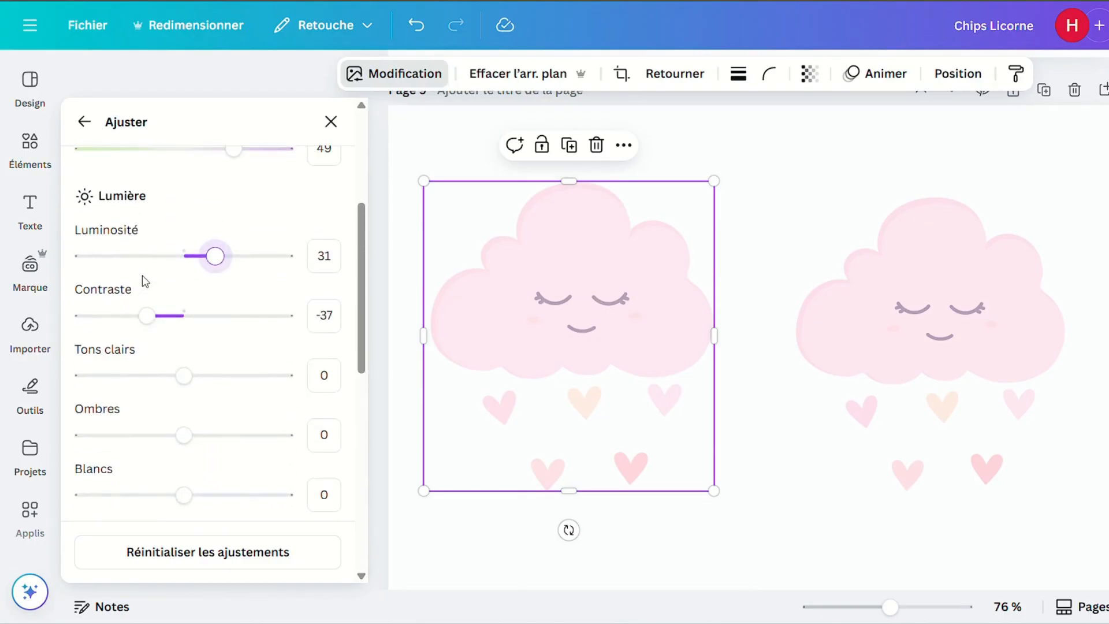
{"action": "scroll", "coordinate": [142, 275], "scroll_direction": "up", "scroll_amount": 3}
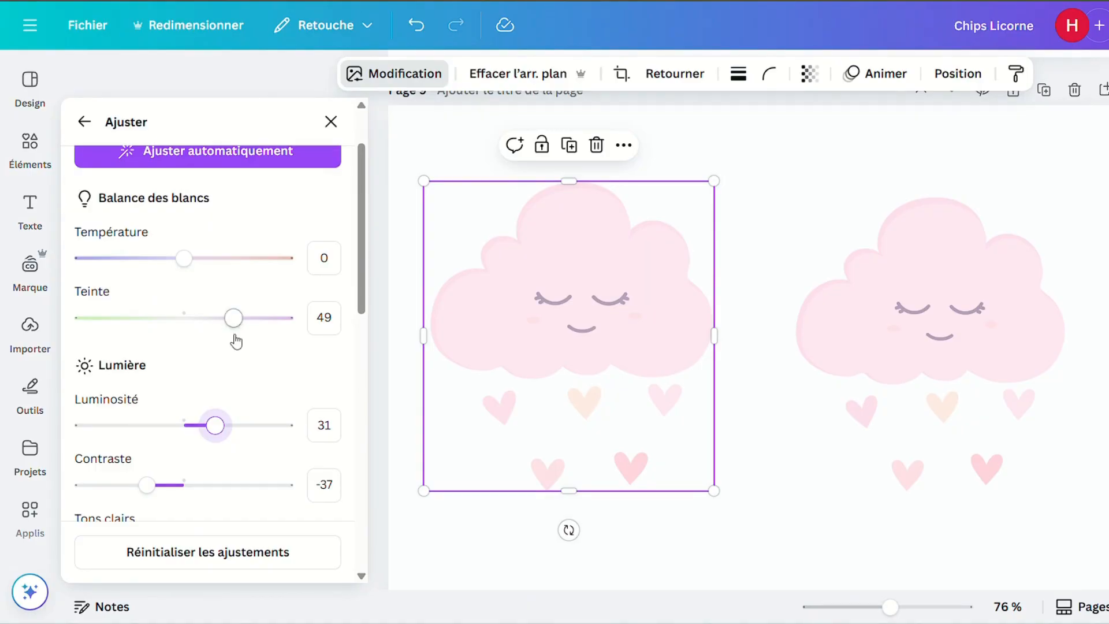
{"action": "left_click_drag", "start_coordinate": [234, 318], "coordinate": [131, 335]}
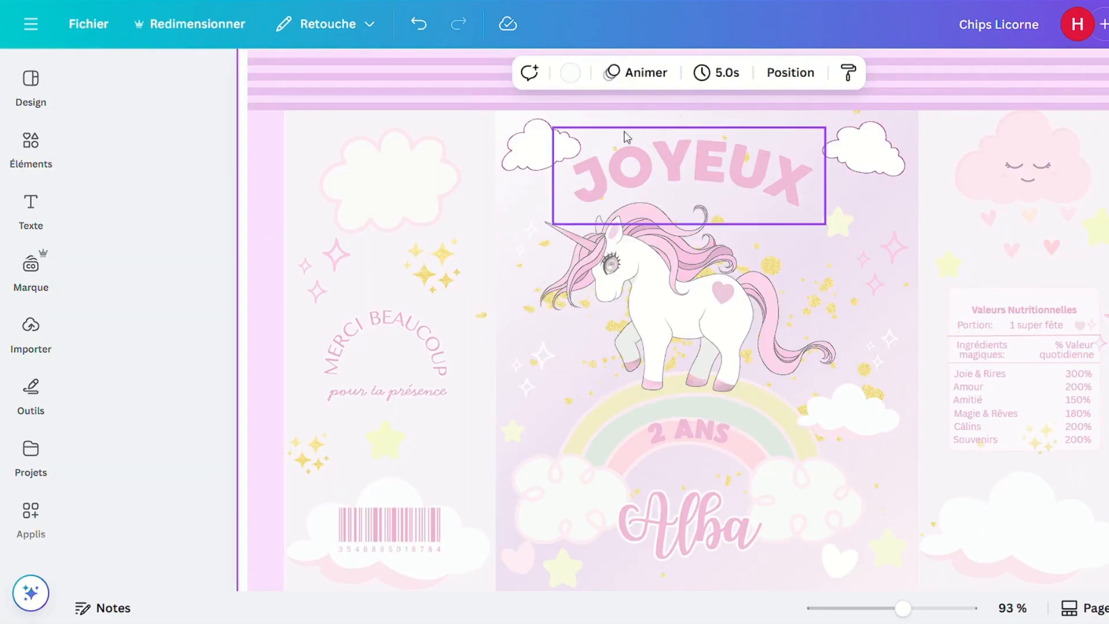
Review the finished unicorn bag design on page 1 and the blank beige template on page 2
{"action": "scroll", "coordinate": [872, 348], "scroll_direction": "down", "scroll_amount": 3}
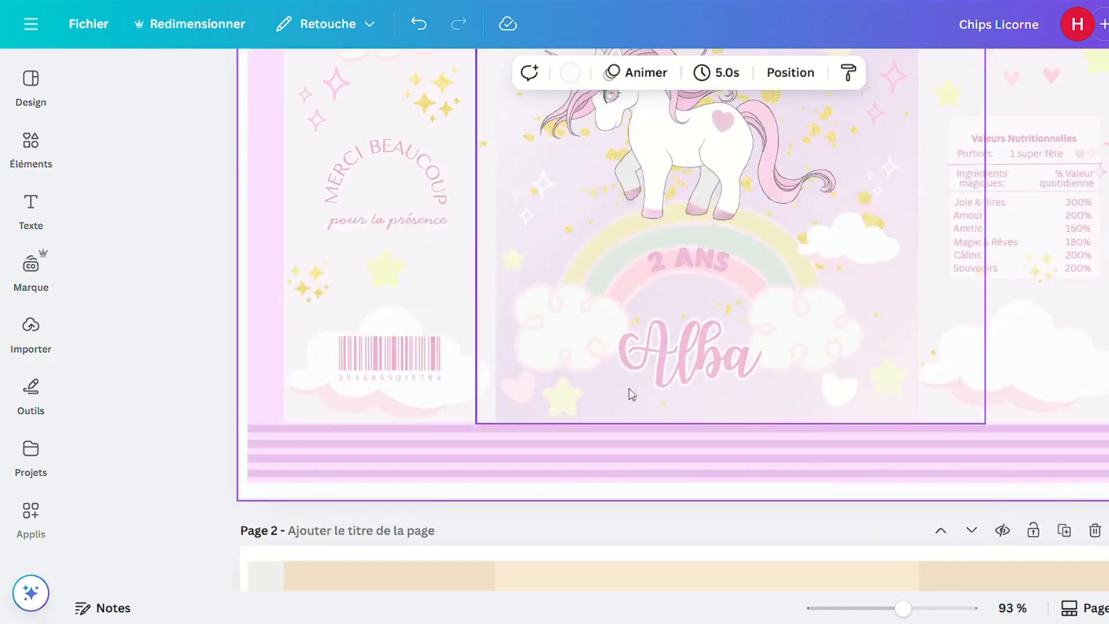
{"action": "scroll", "coordinate": [774, 416], "scroll_direction": "up", "scroll_amount": 5}
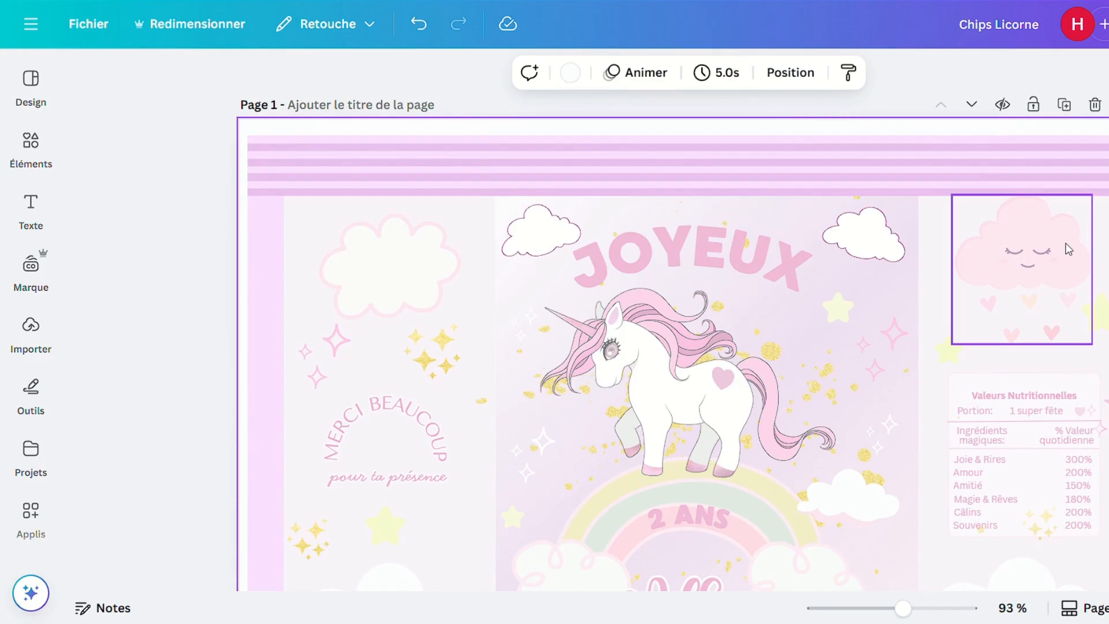
{"action": "scroll", "coordinate": [1034, 271], "scroll_direction": "down", "scroll_amount": 10}
{"action": "scroll", "coordinate": [780, 298], "scroll_direction": "down", "scroll_amount": 2}
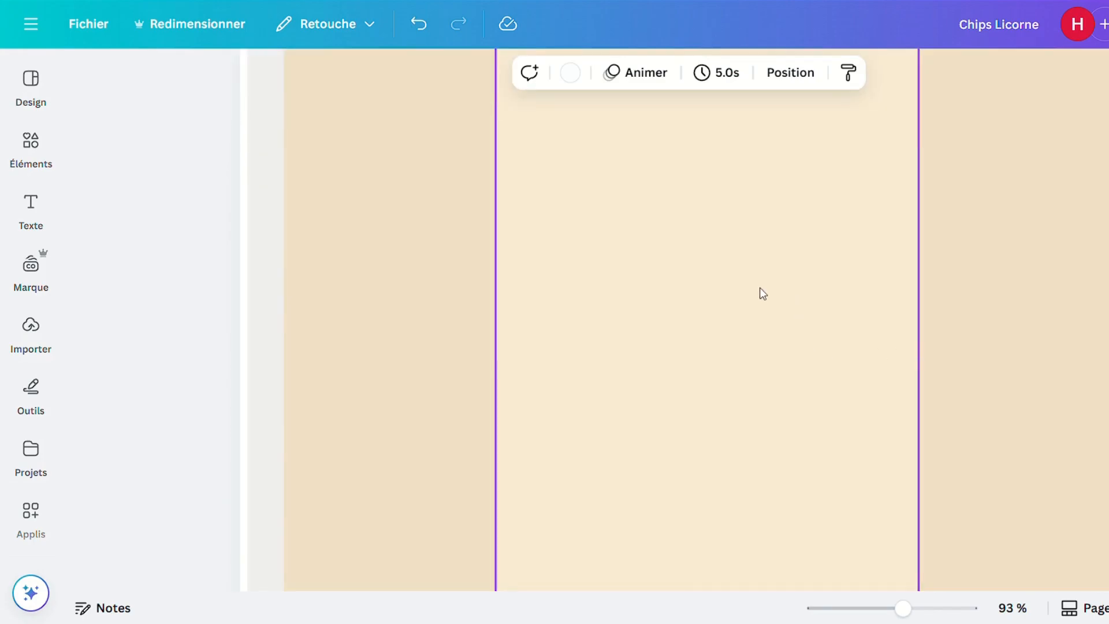
{"action": "scroll", "coordinate": [714, 266], "scroll_direction": "down", "scroll_amount": 3}
{"action": "scroll", "coordinate": [717, 263], "scroll_direction": "up", "scroll_amount": 3}
{"action": "scroll", "coordinate": [716, 264], "scroll_direction": "down", "scroll_amount": 3}
Ungroup the colour circles on the Palette de couleurs page so they can be selected individually
{"action": "left_click", "coordinate": [714, 259]}
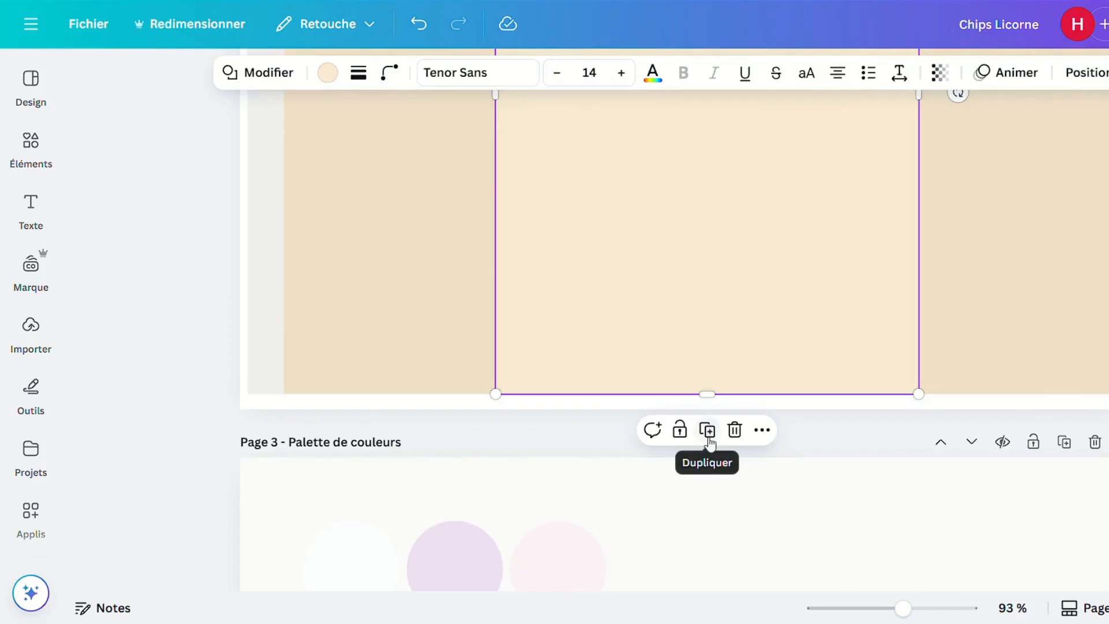
{"action": "left_click", "coordinate": [565, 577]}
{"action": "left_click", "coordinate": [672, 491]}
{"action": "left_click", "coordinate": [542, 549]}
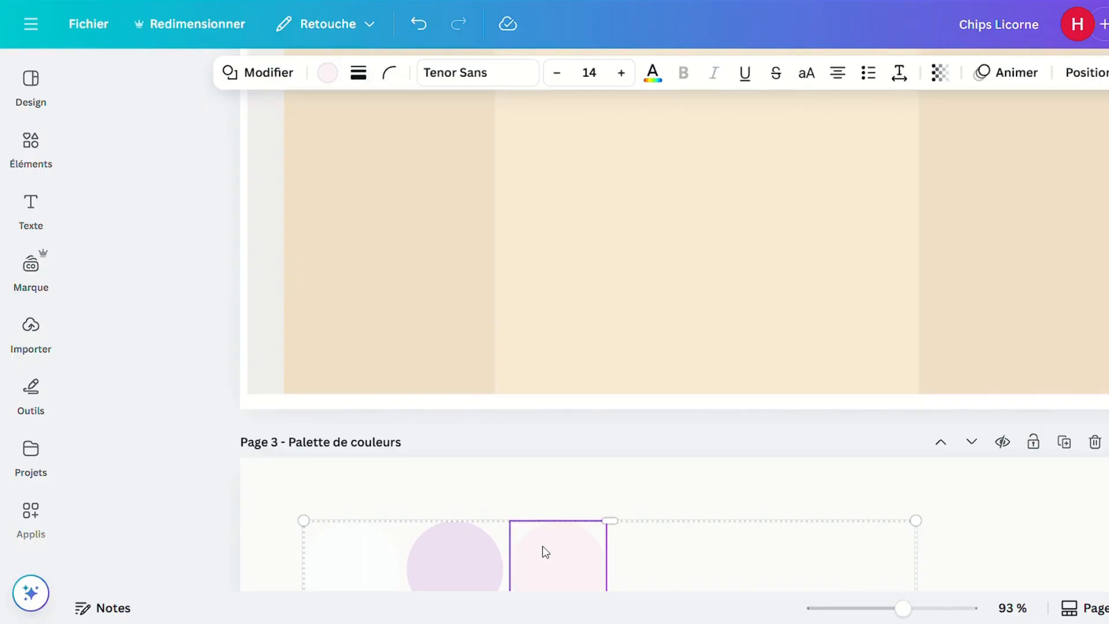
{"action": "scroll", "coordinate": [607, 485], "scroll_direction": "down", "scroll_amount": 5}
{"action": "left_click", "coordinate": [597, 465]}
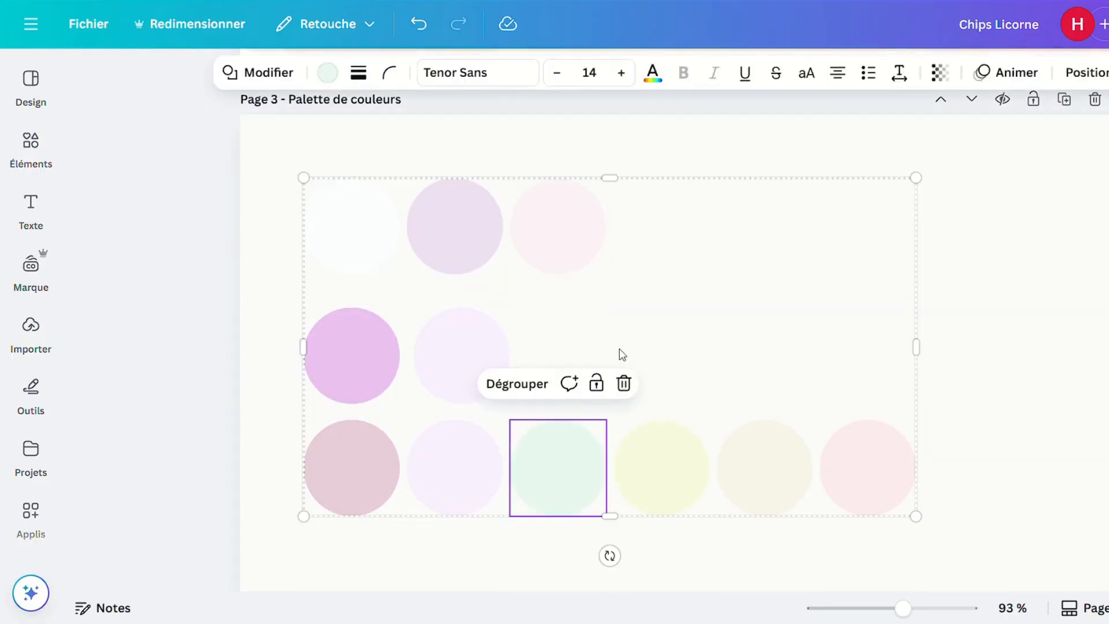
{"action": "left_click", "coordinate": [540, 384]}
{"action": "left_click", "coordinate": [955, 347]}
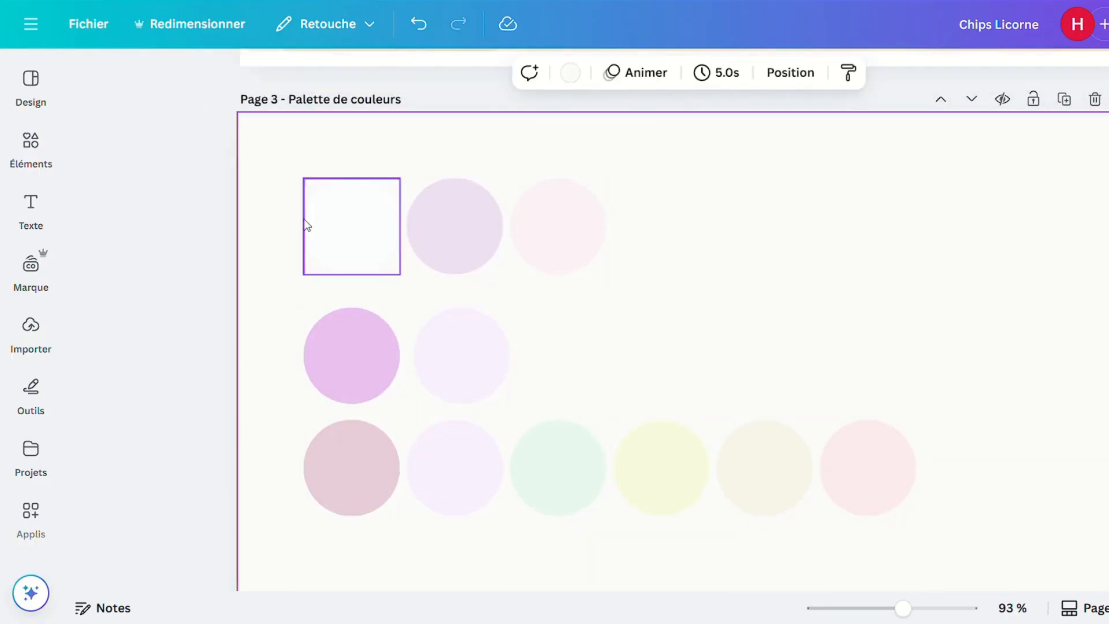
Copy the three circles in the palette's first row onto page 2 and shift the copies slightly downwards
{"action": "left_click_drag", "start_coordinate": [281, 176], "coordinate": [603, 274]}
{"action": "right_click", "coordinate": [531, 238]}
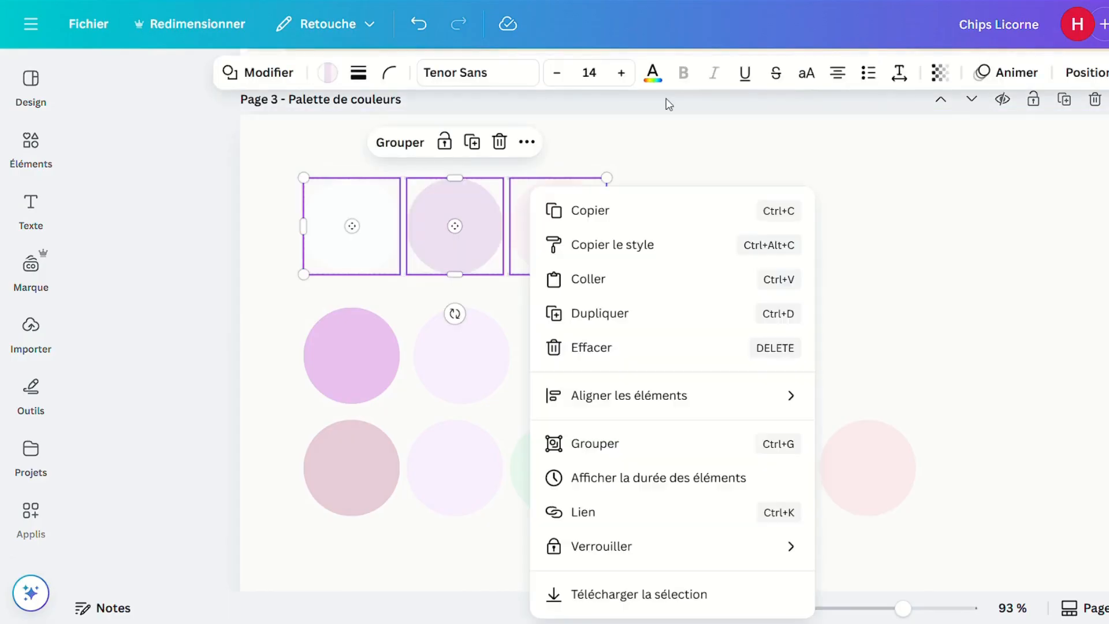
{"action": "left_click", "coordinate": [628, 209]}
{"action": "scroll", "coordinate": [706, 346], "scroll_direction": "up", "scroll_amount": 10}
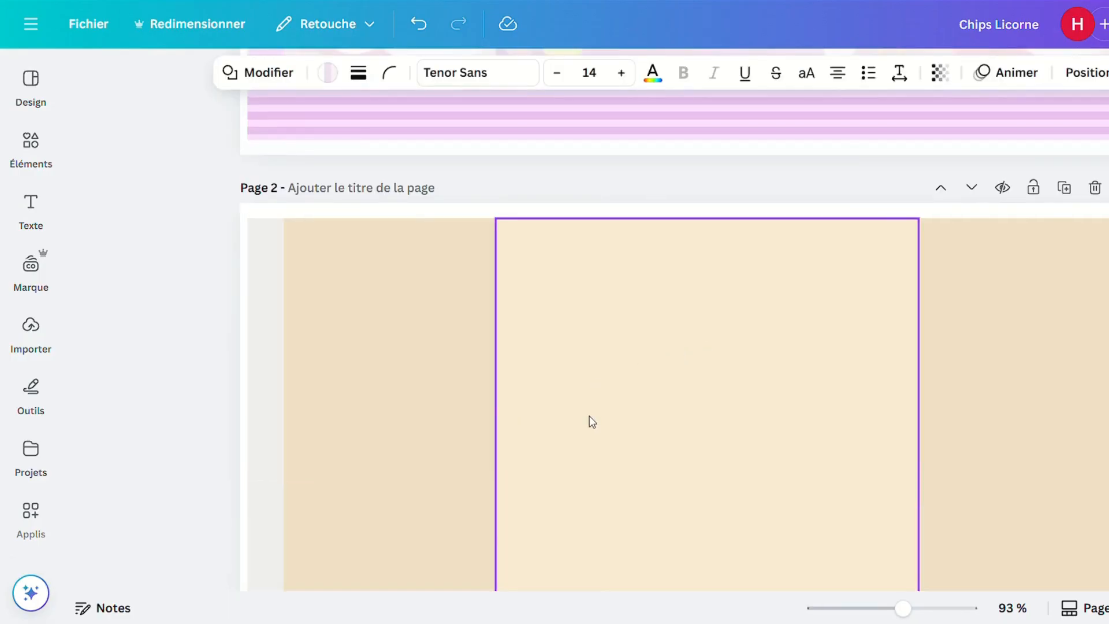
{"action": "right_click", "coordinate": [589, 421]}
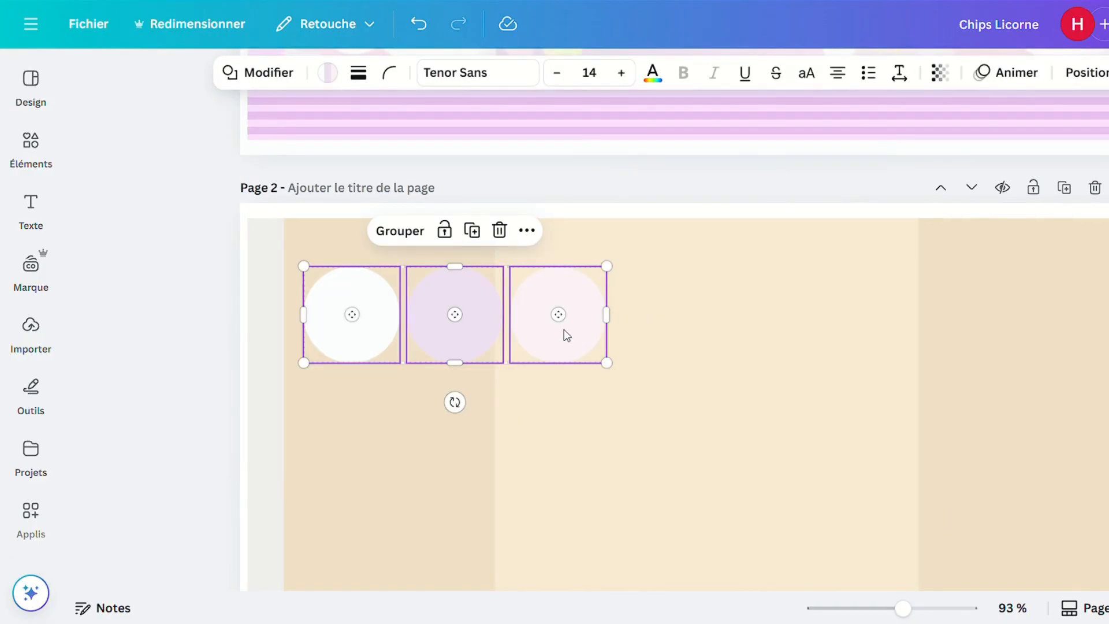
{"action": "left_click_drag", "start_coordinate": [564, 329], "coordinate": [574, 381]}
Fill the central beige panel on page 2 with the default yellow-to-pink gradient
{"action": "left_click", "coordinate": [701, 346]}
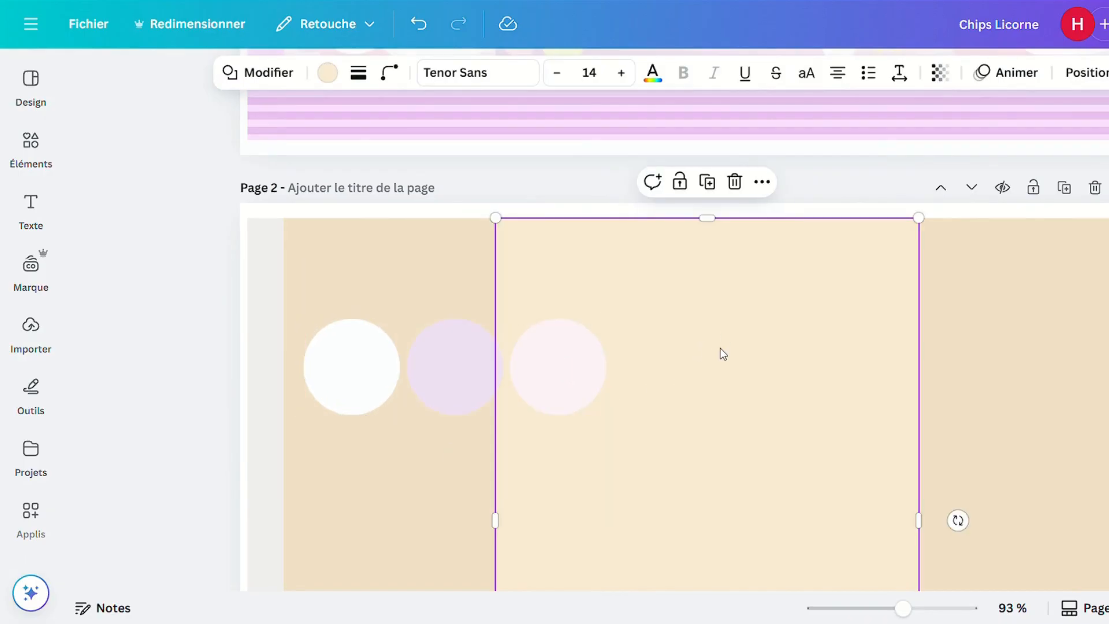
{"action": "scroll", "coordinate": [723, 338], "scroll_direction": "down", "scroll_amount": 2}
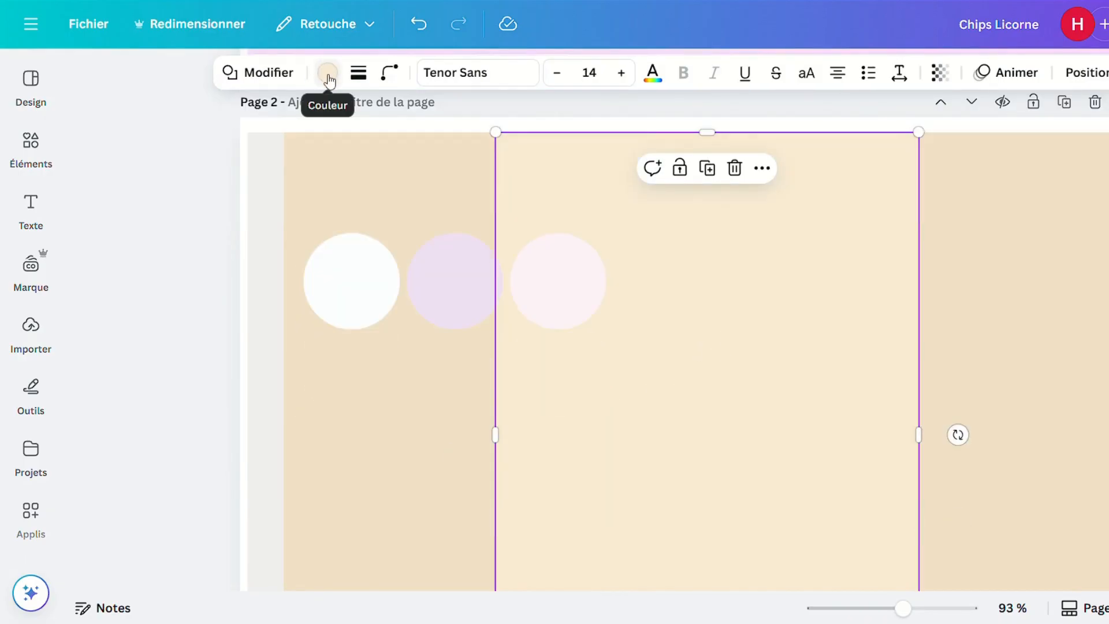
{"action": "left_click", "coordinate": [328, 74]}
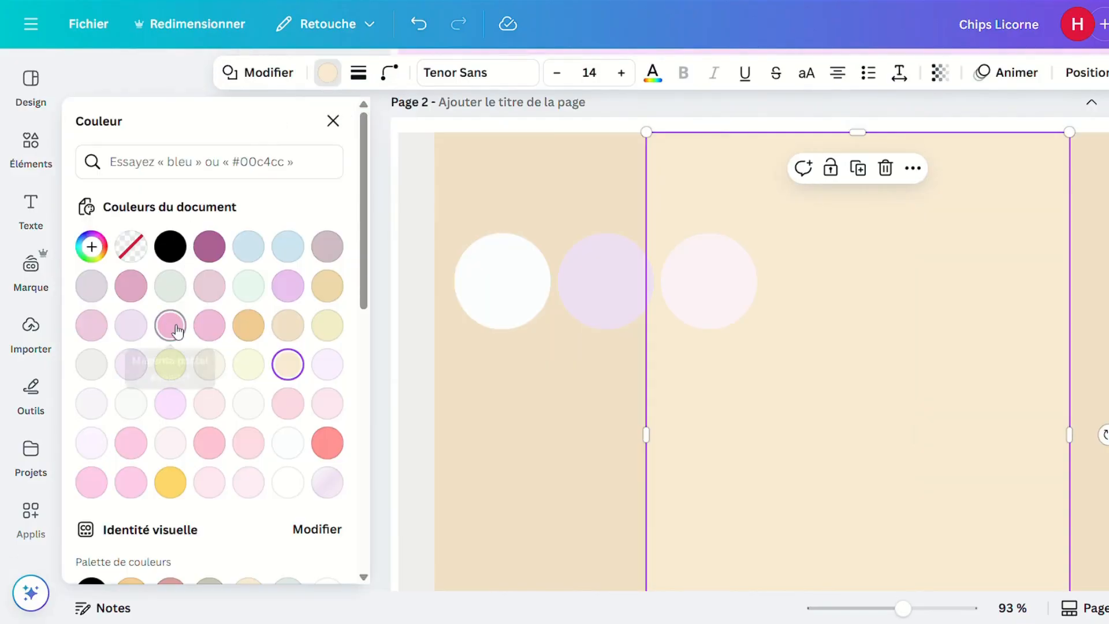
{"action": "scroll", "coordinate": [184, 323], "scroll_direction": "down", "scroll_amount": 10}
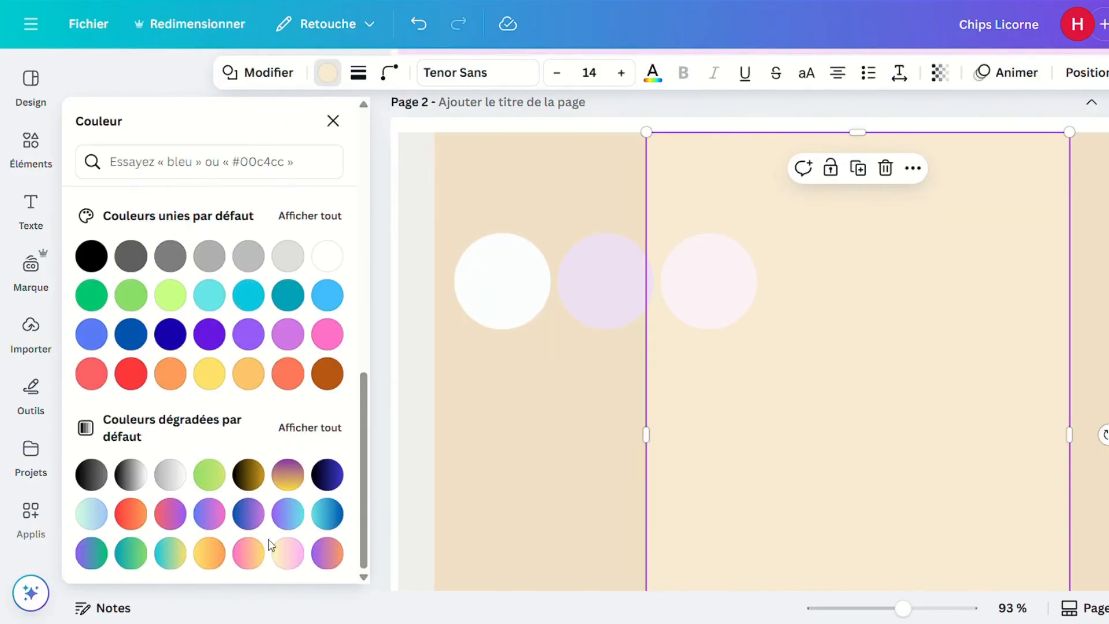
{"action": "left_click", "coordinate": [287, 553]}
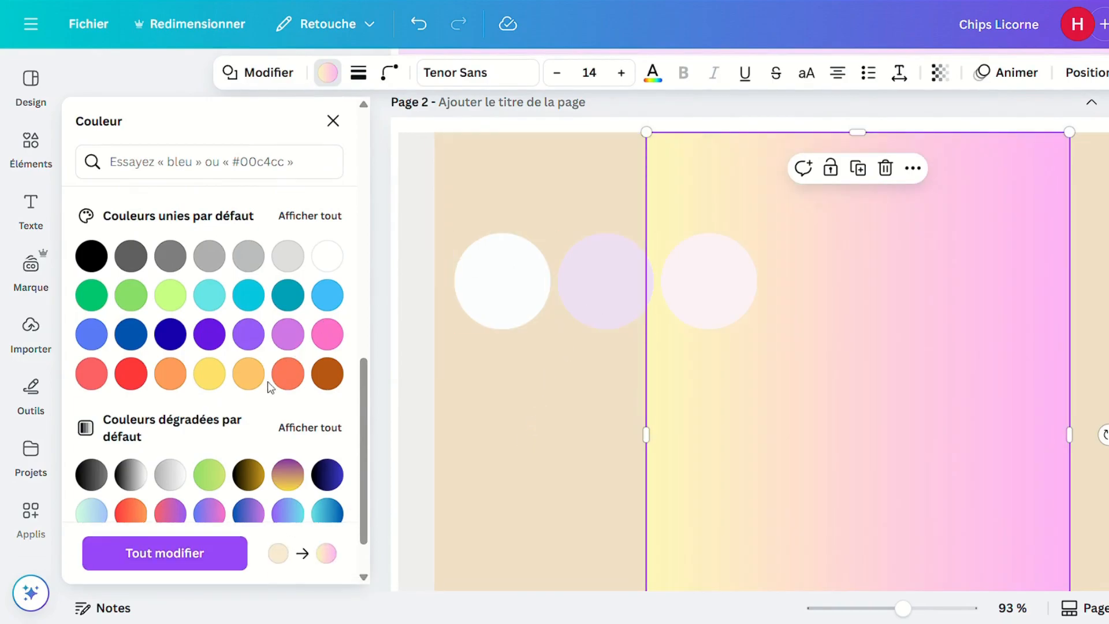
Replace the gradient's yellow stop with off-white #FEFEFF sampled from the white circle
{"action": "scroll", "coordinate": [133, 300], "scroll_direction": "up", "scroll_amount": 10}
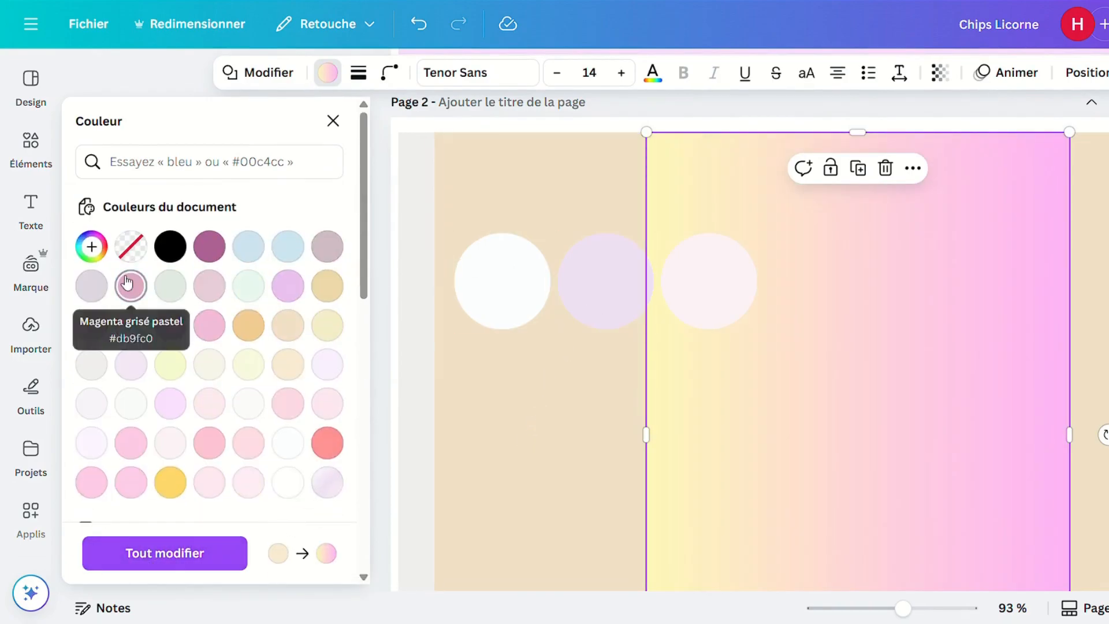
{"action": "left_click", "coordinate": [92, 247]}
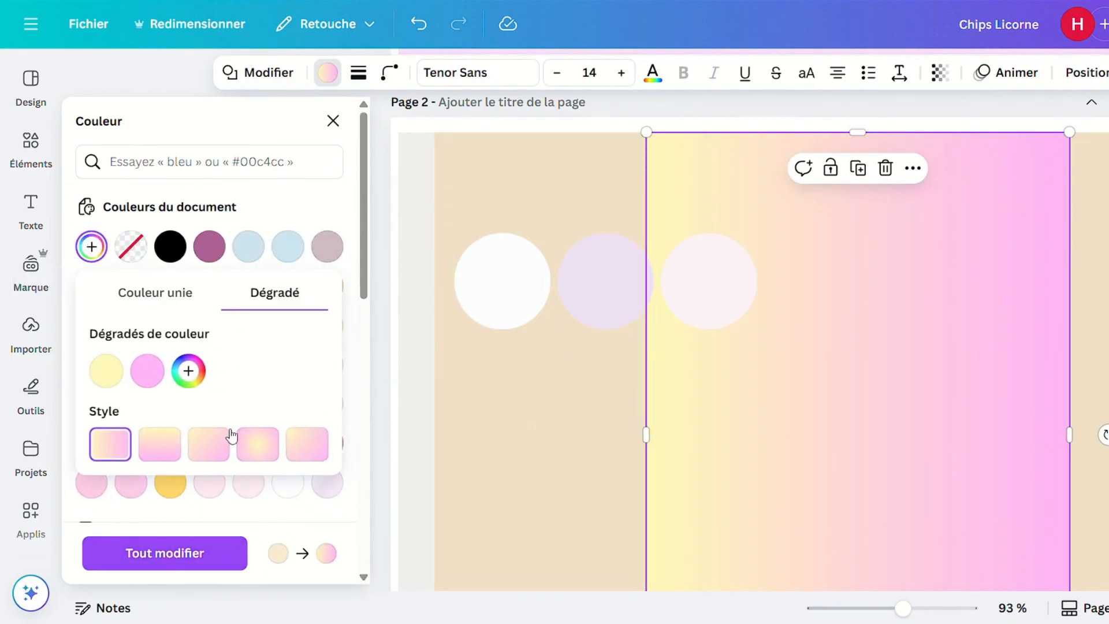
{"action": "left_click", "coordinate": [106, 375]}
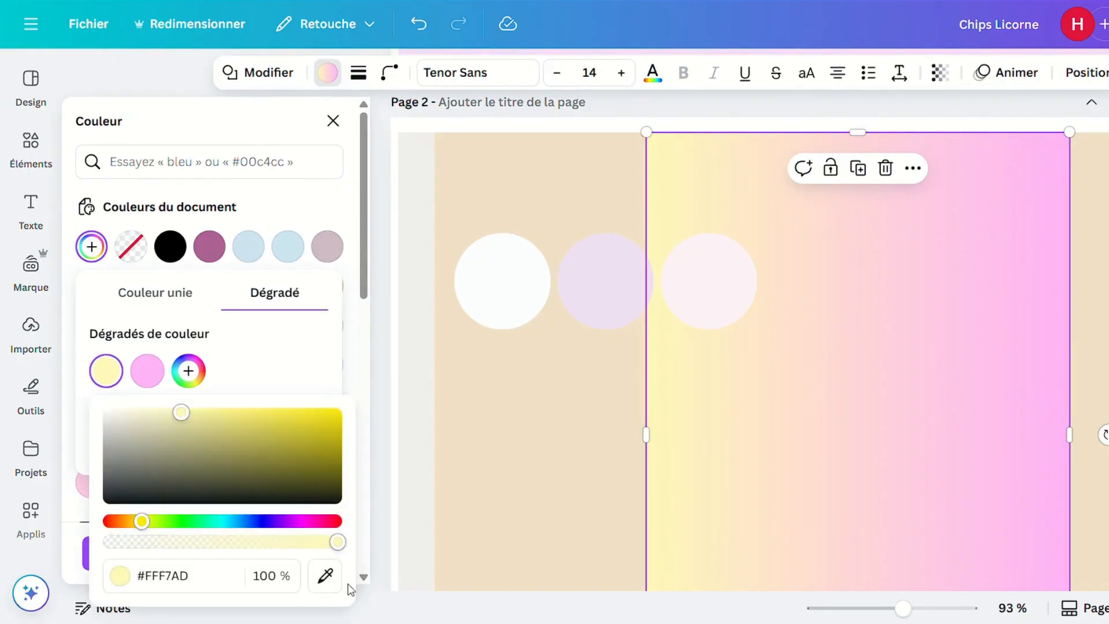
{"action": "left_click", "coordinate": [326, 575]}
{"action": "left_click", "coordinate": [509, 280]}
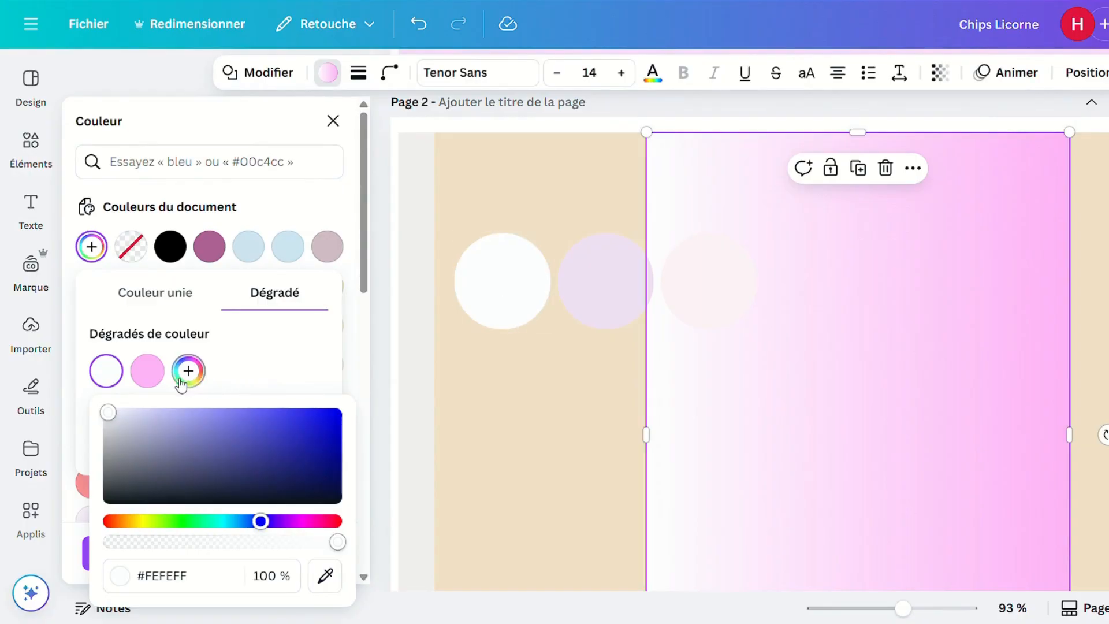
Replace the gradient's pink stop with lilac #EDDCF1 sampled from the lilac circle
{"action": "left_click", "coordinate": [149, 383]}
{"action": "left_click", "coordinate": [367, 576]}
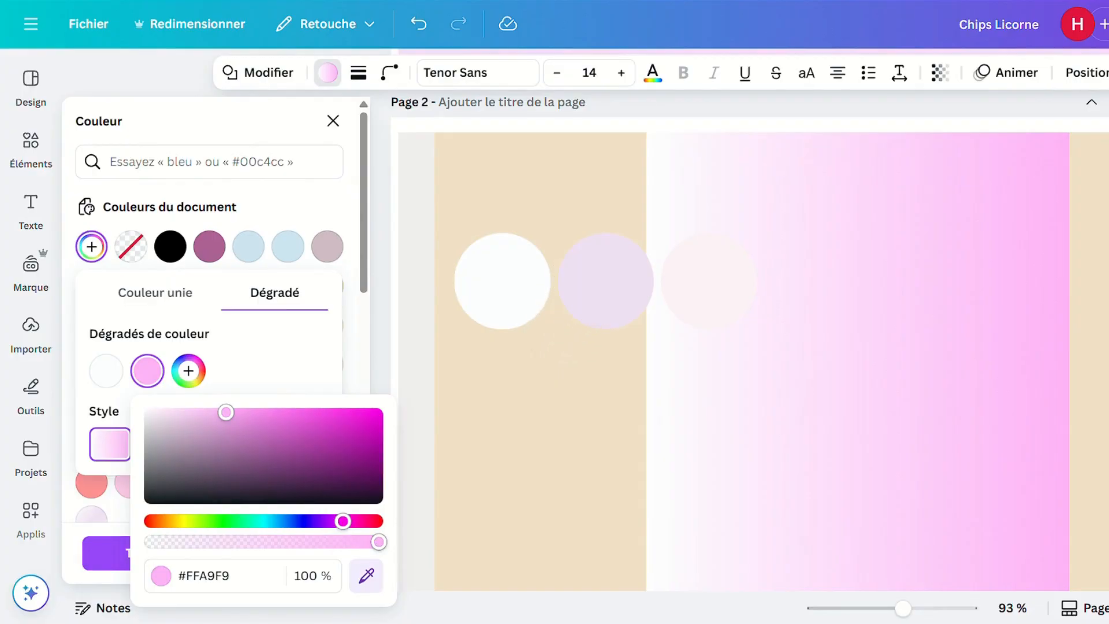
{"action": "left_click", "coordinate": [599, 286]}
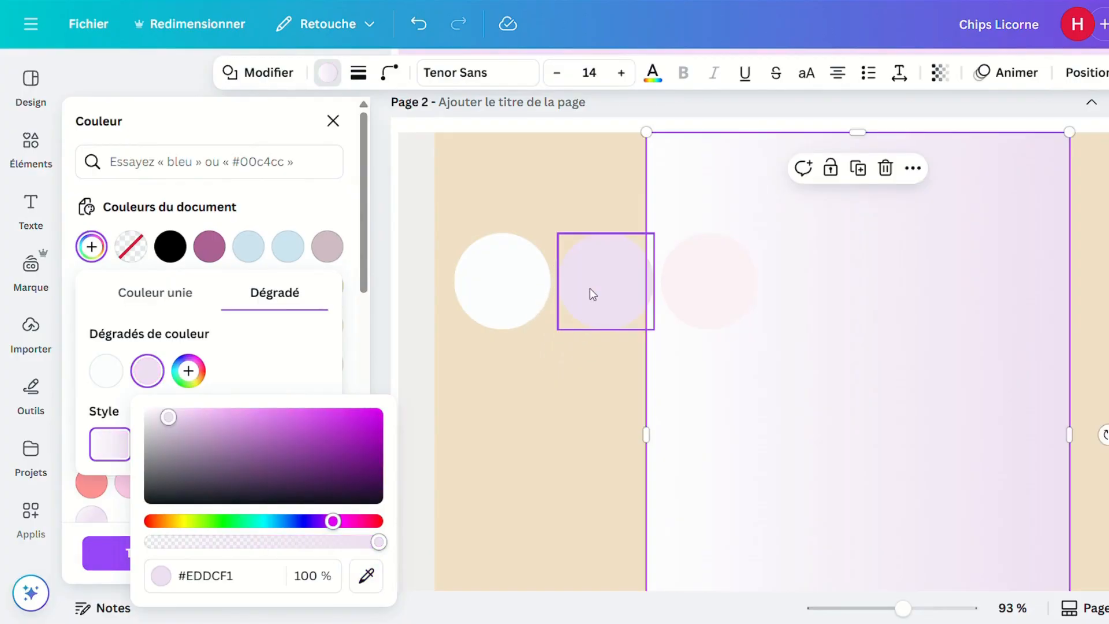
Add a third gradient stop in pale pink #FDF1F6, sampled from the pink circle
{"action": "left_click", "coordinate": [188, 371]}
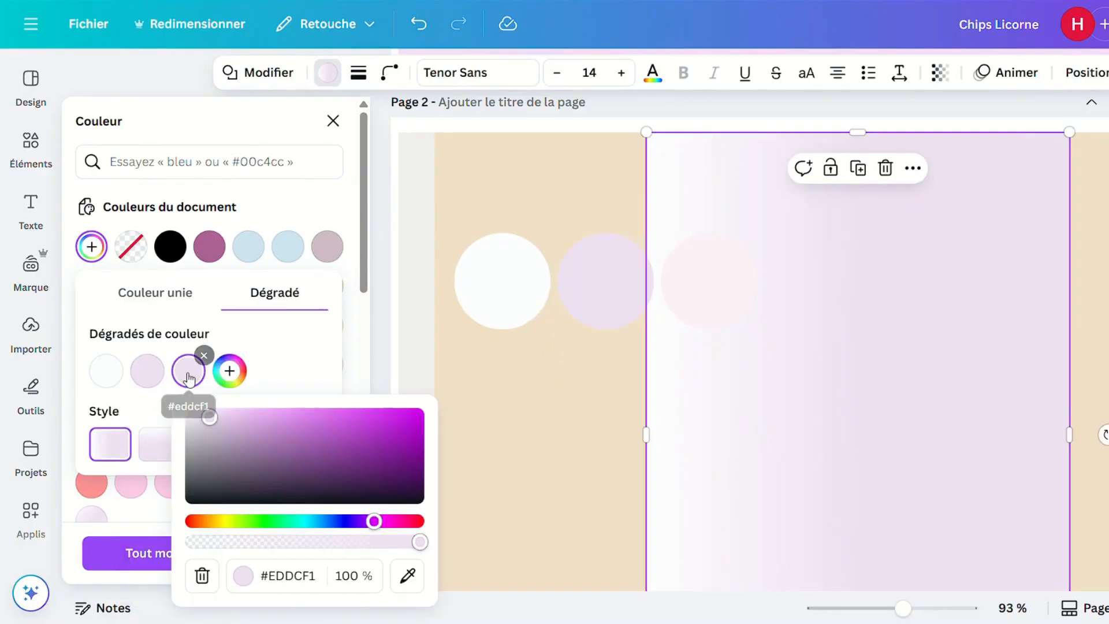
{"action": "left_click", "coordinate": [410, 576]}
{"action": "left_click", "coordinate": [700, 294]}
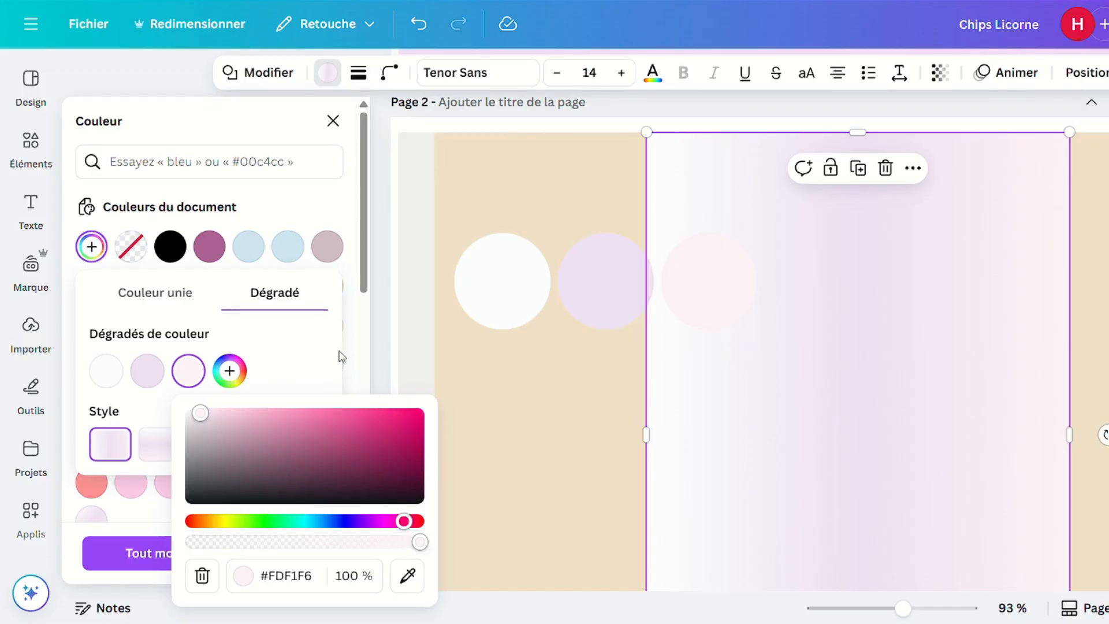
{"action": "left_click", "coordinate": [305, 341]}
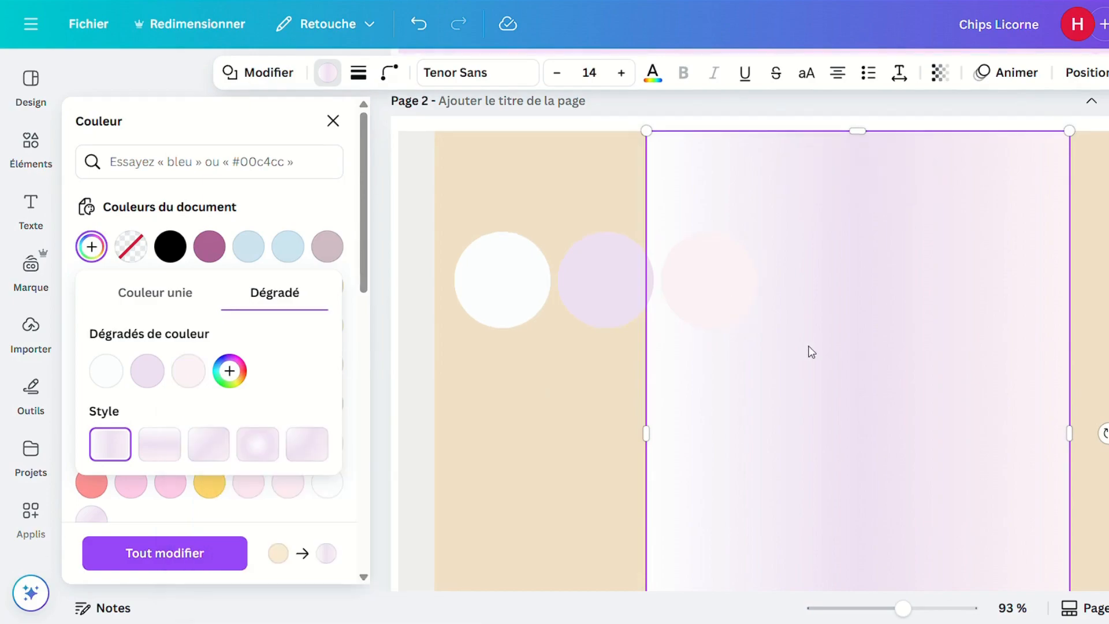
Compare the vertical, diagonal and centred circular gradient styles on the central panel, and keep the vertical top-to-bottom one
{"action": "scroll", "coordinate": [803, 351], "scroll_direction": "down", "scroll_amount": 2}
{"action": "scroll", "coordinate": [803, 351], "scroll_direction": "up", "scroll_amount": 2}
{"action": "scroll", "coordinate": [802, 354], "scroll_direction": "down", "scroll_amount": 2}
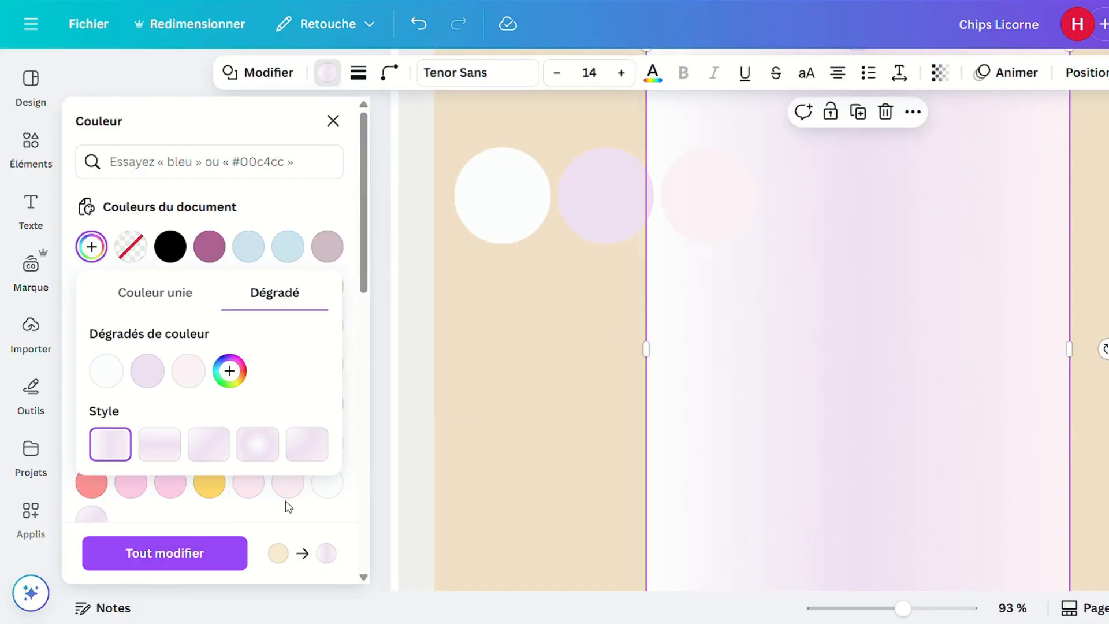
{"action": "left_click", "coordinate": [159, 447]}
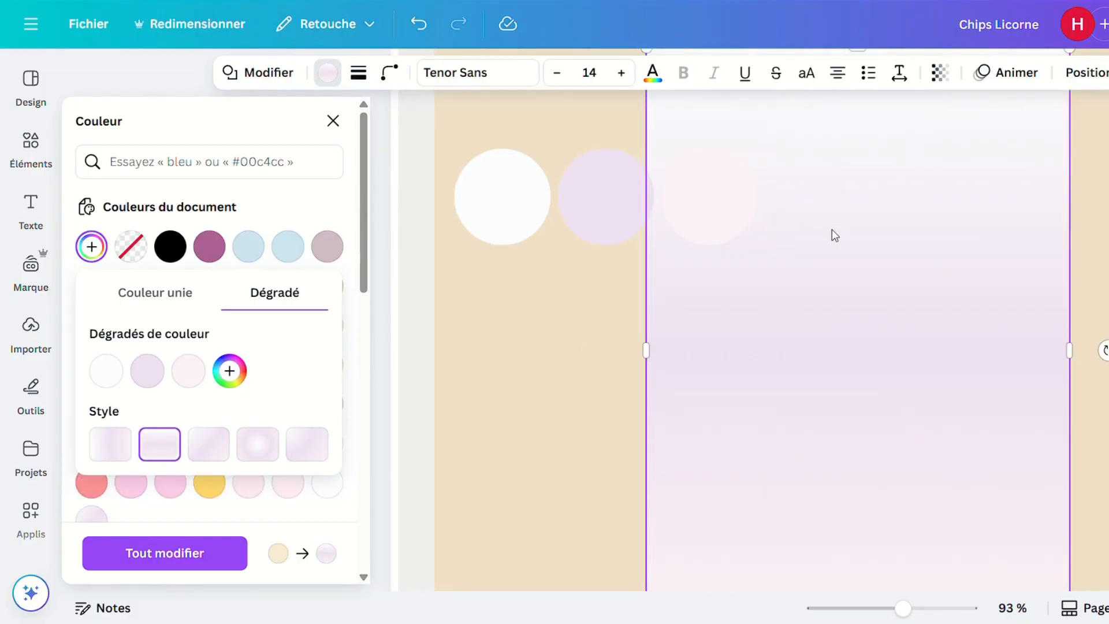
{"action": "scroll", "coordinate": [835, 235], "scroll_direction": "up", "scroll_amount": 2}
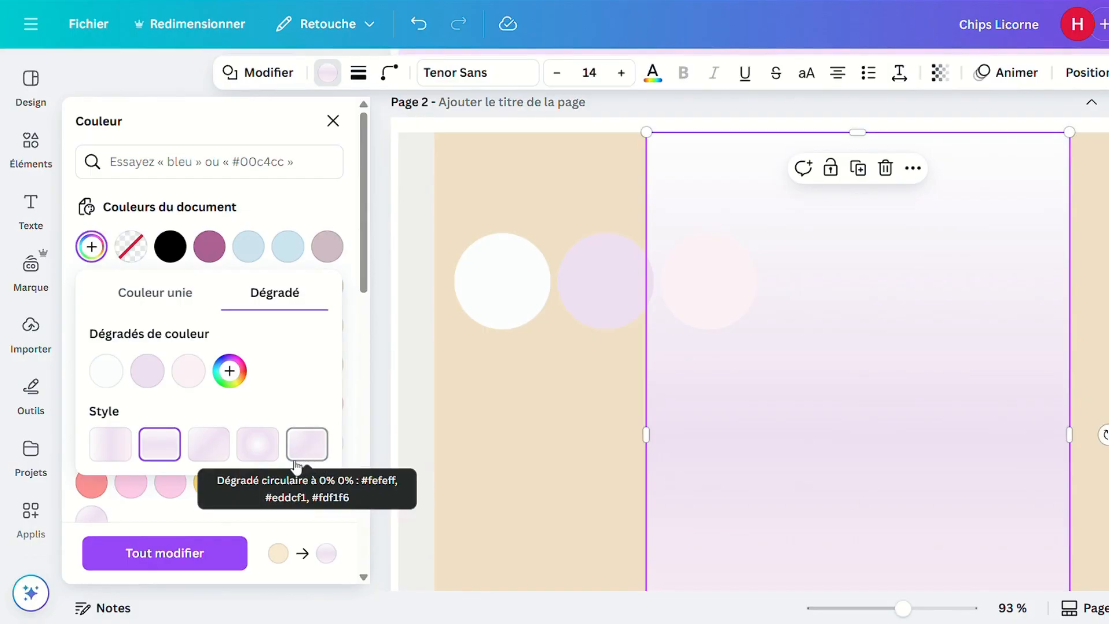
{"action": "left_click", "coordinate": [205, 450]}
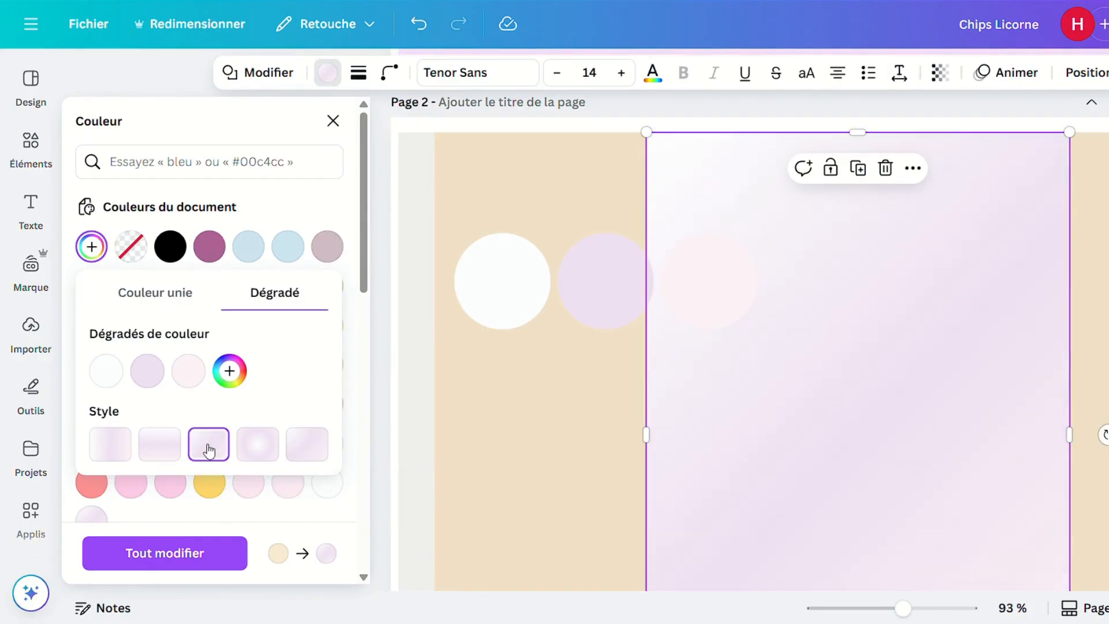
{"action": "left_click", "coordinate": [256, 452]}
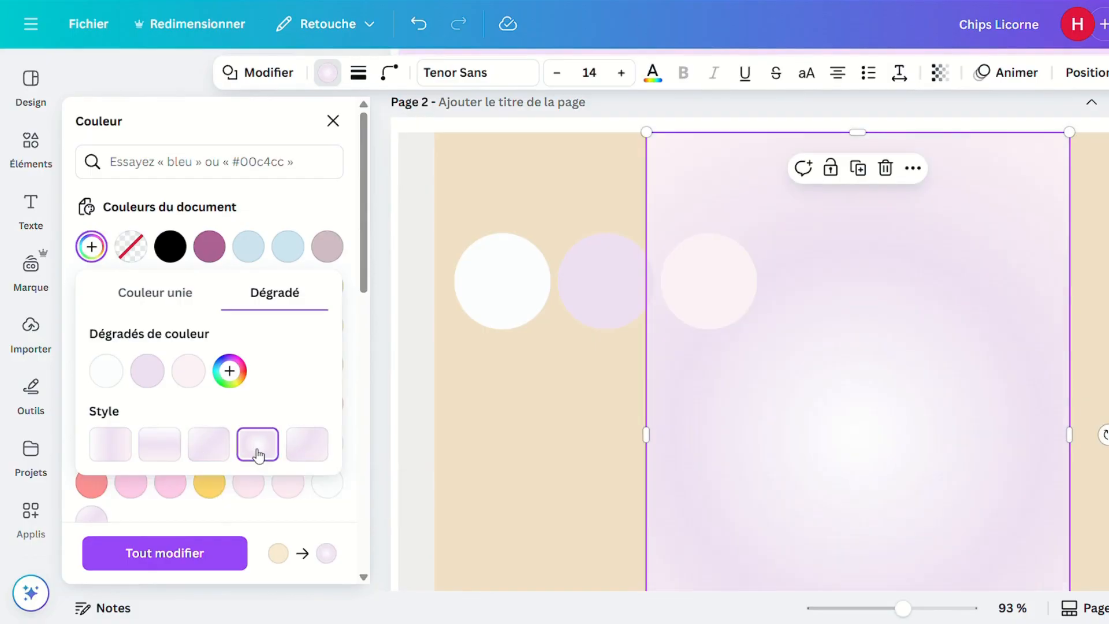
{"action": "left_click", "coordinate": [167, 449]}
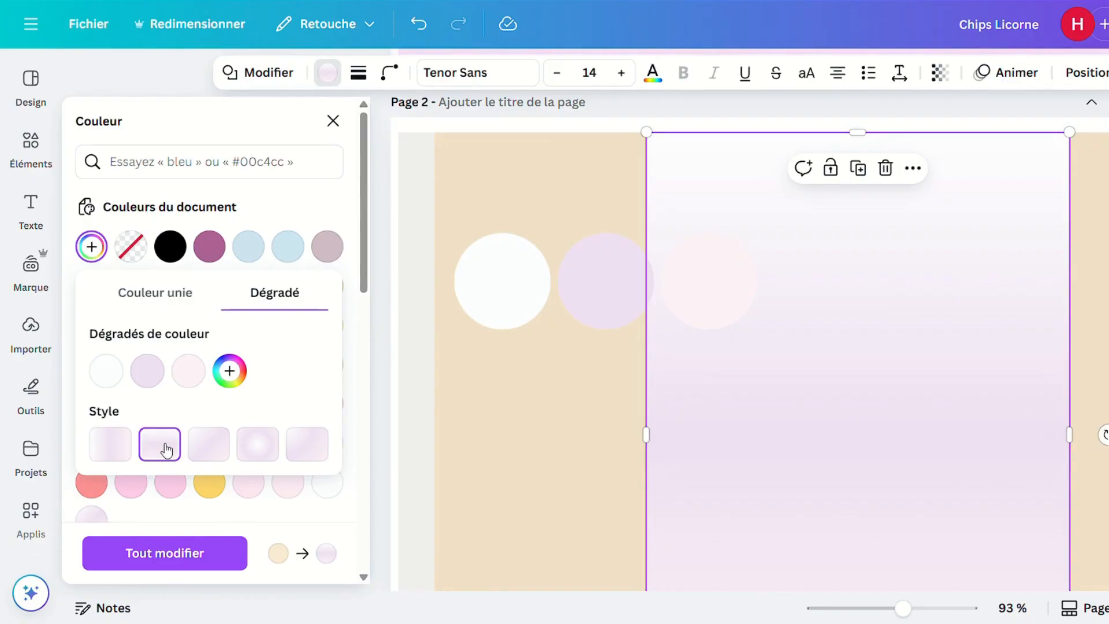
{"action": "scroll", "coordinate": [1027, 307], "scroll_direction": "up", "scroll_amount": 10}
{"action": "scroll", "coordinate": [1021, 312], "scroll_direction": "down", "scroll_amount": 10}
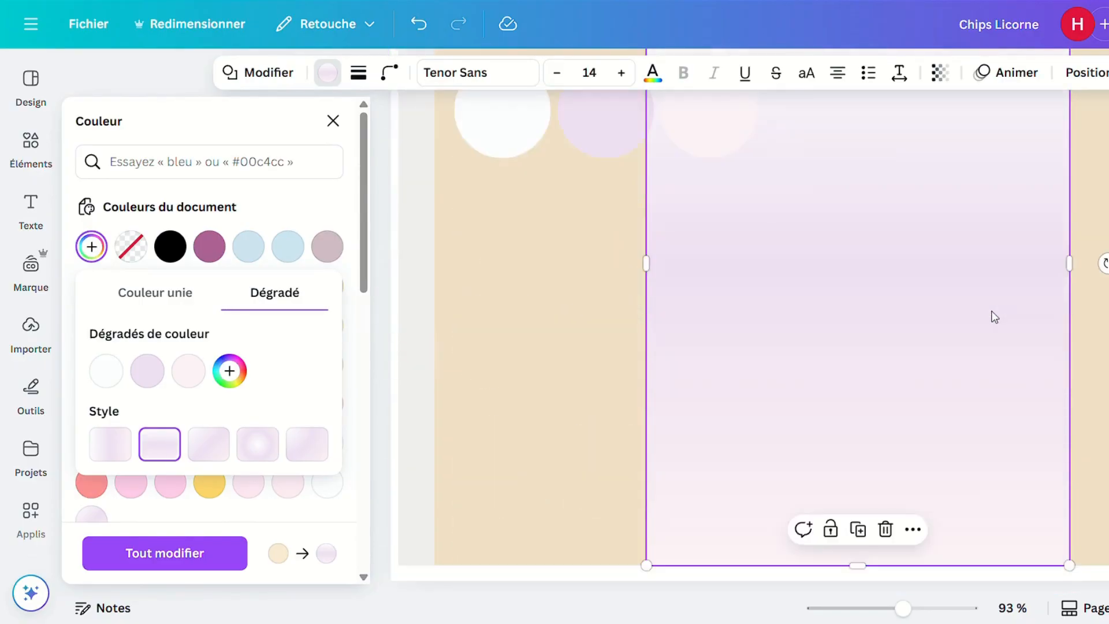
{"action": "scroll", "coordinate": [525, 433], "scroll_direction": "down", "scroll_amount": 5}
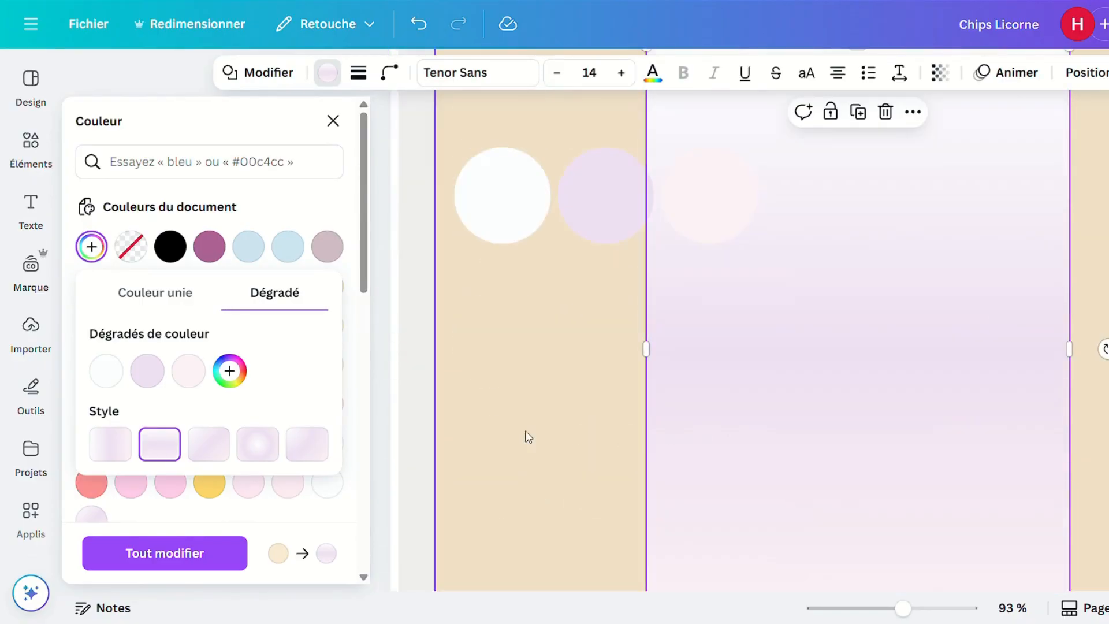
Switch the central panel's gradient on page 2 to the diagonal style and compare it with the finished front panel on page 1
{"action": "left_click", "coordinate": [207, 445]}
{"action": "scroll", "coordinate": [1071, 334], "scroll_direction": "up", "scroll_amount": 3}
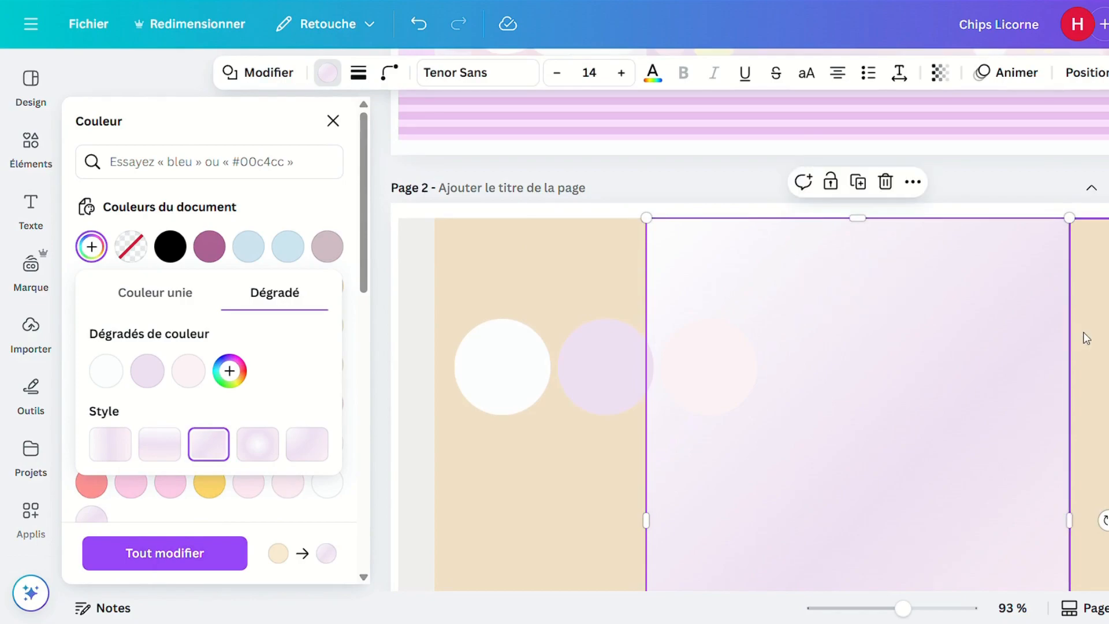
{"action": "scroll", "coordinate": [1086, 338], "scroll_direction": "down", "scroll_amount": 3}
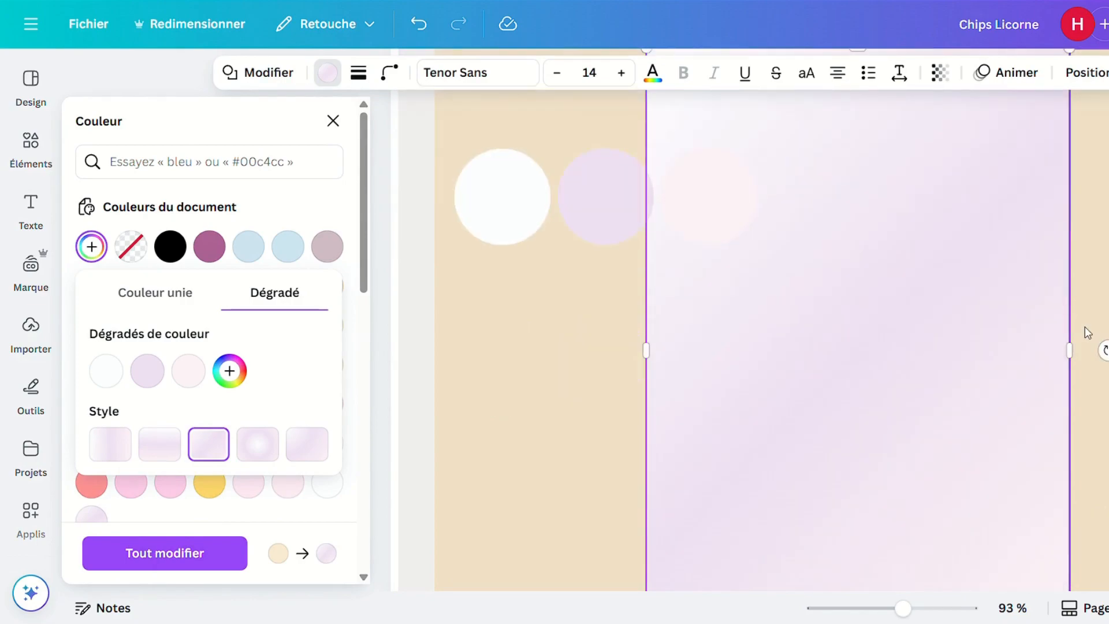
{"action": "scroll", "coordinate": [1086, 329], "scroll_direction": "up", "scroll_amount": 4}
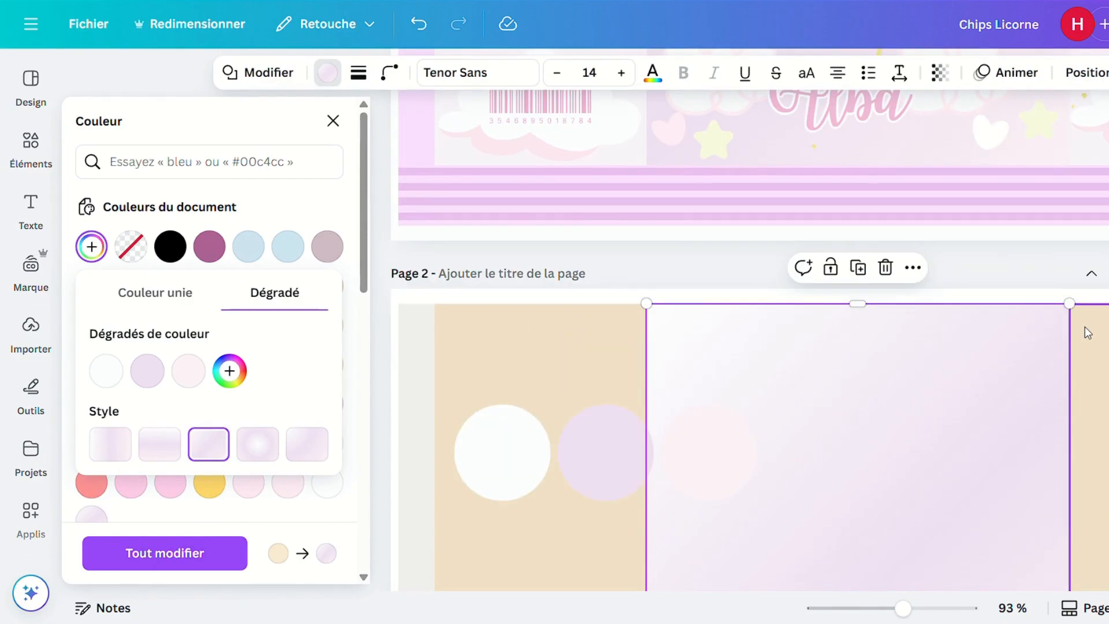
{"action": "scroll", "coordinate": [1086, 329], "scroll_direction": "up", "scroll_amount": 8}
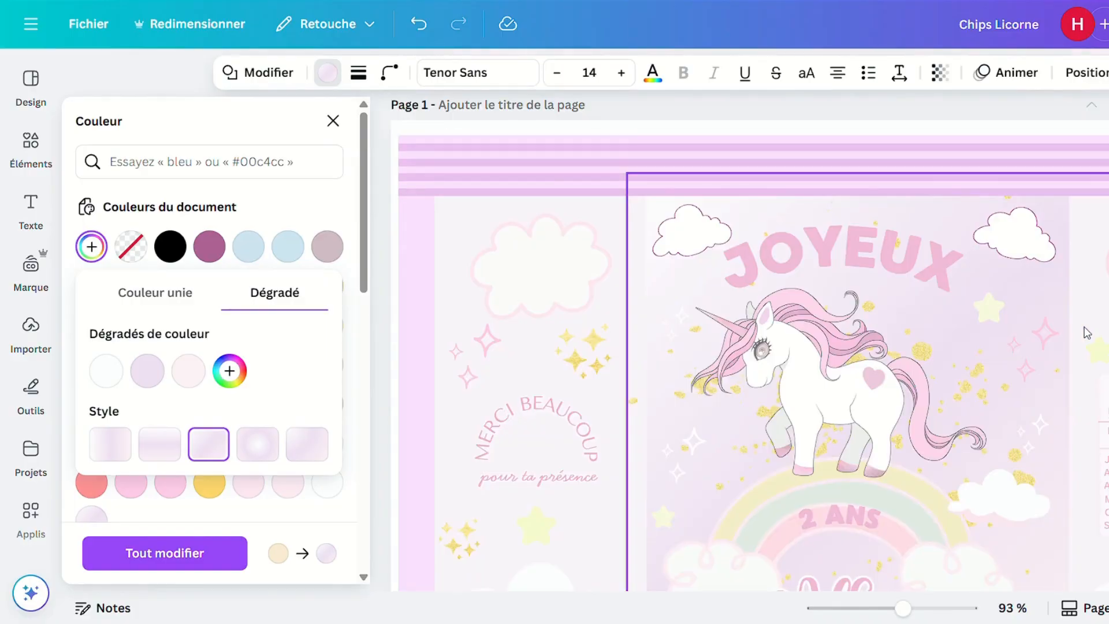
{"action": "scroll", "coordinate": [1068, 323], "scroll_direction": "down", "scroll_amount": 8}
{"action": "scroll", "coordinate": [1045, 308], "scroll_direction": "up", "scroll_amount": 2}
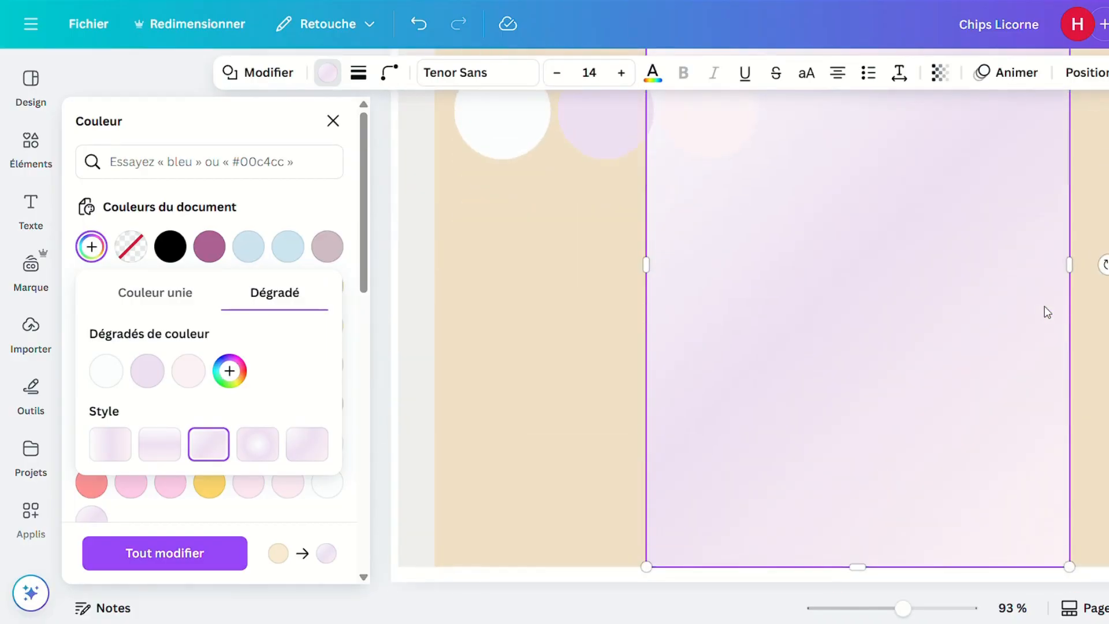
{"action": "scroll", "coordinate": [758, 311], "scroll_direction": "up", "scroll_amount": 5}
{"action": "scroll", "coordinate": [1017, 351], "scroll_direction": "down", "scroll_amount": 4}
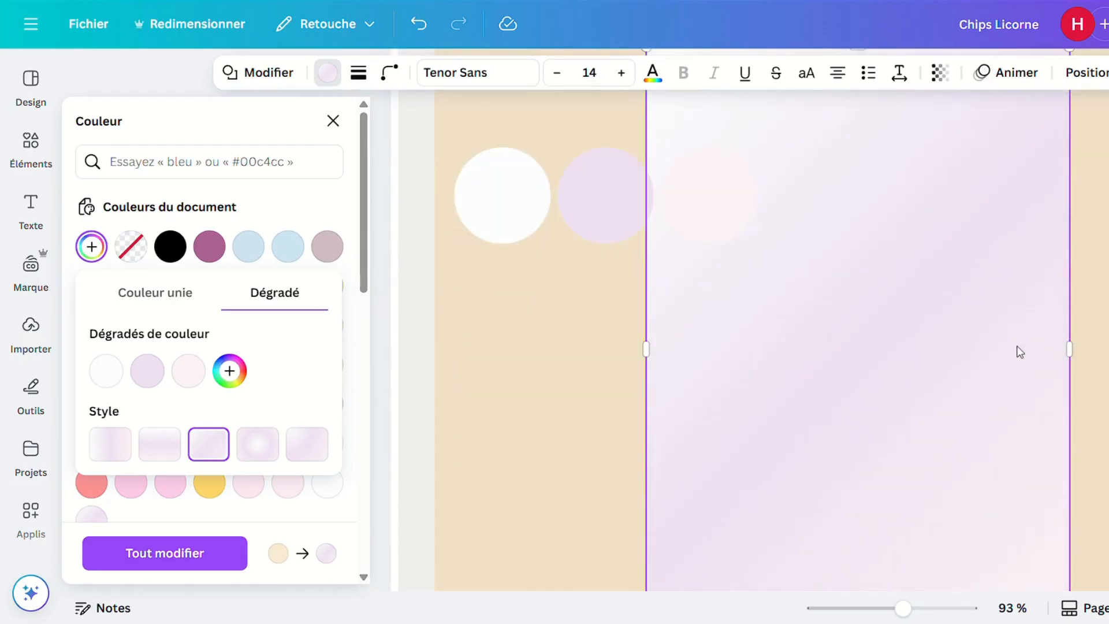
{"action": "scroll", "coordinate": [751, 347], "scroll_direction": "up", "scroll_amount": 3}
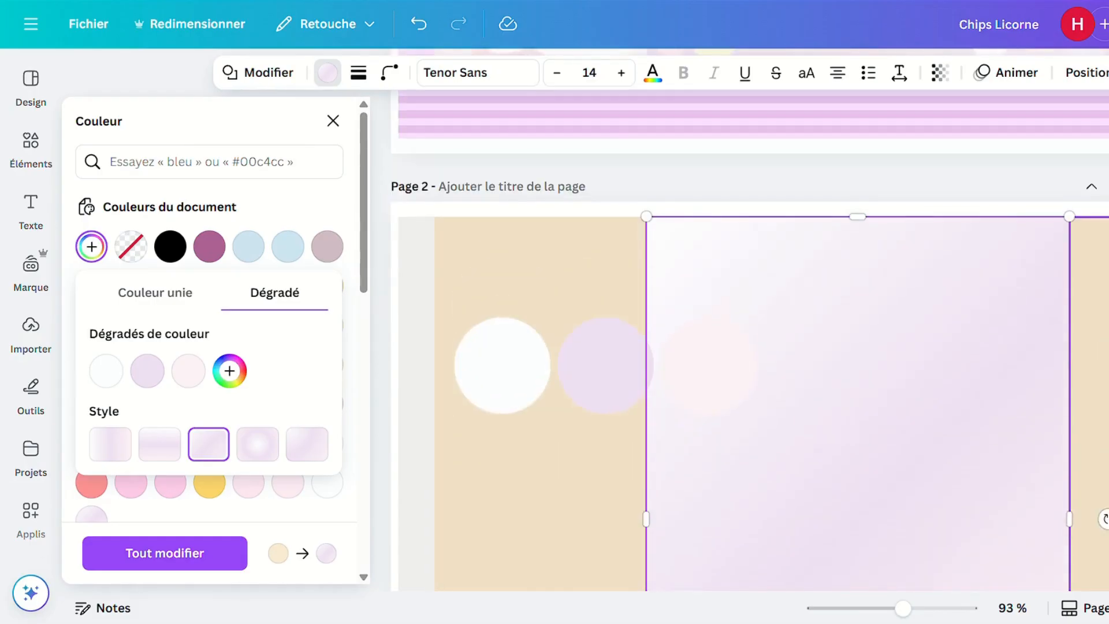
Fill the beige panel to the right of the central one with a solid pale lilac sampled from the gradient's lower-right area
{"action": "left_click", "coordinate": [1092, 346]}
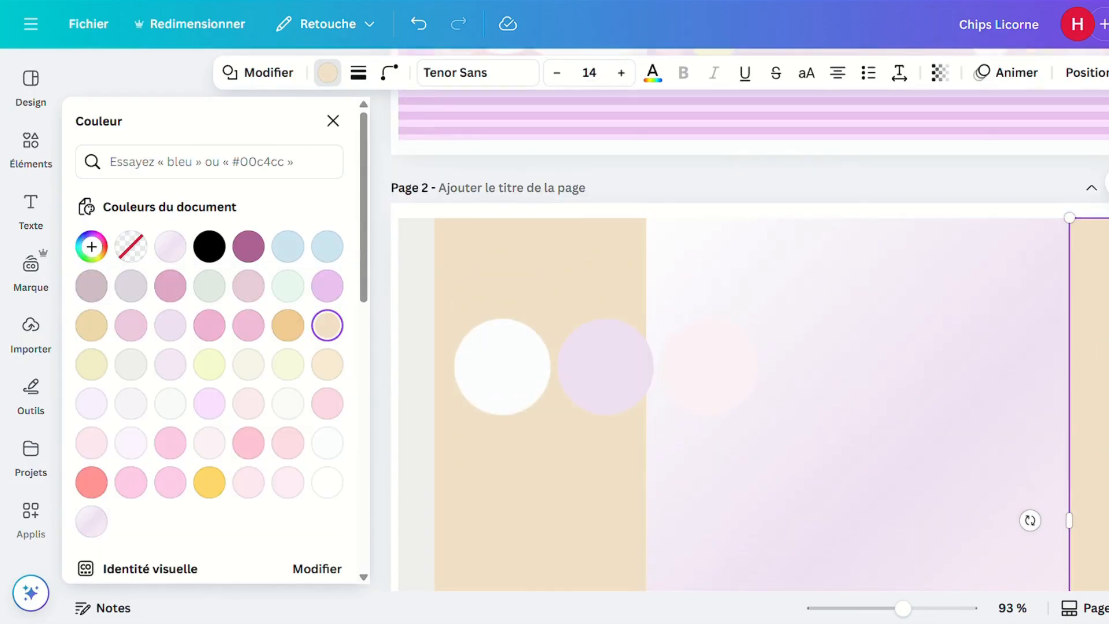
{"action": "left_click", "coordinate": [87, 251]}
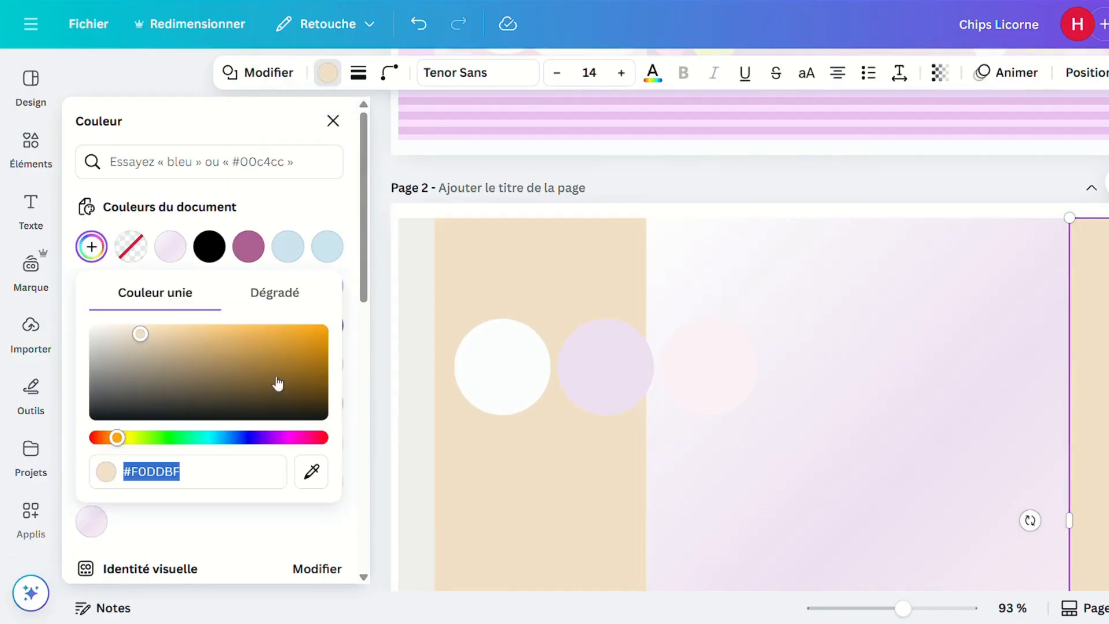
{"action": "left_click", "coordinate": [312, 471]}
{"action": "left_click", "coordinate": [1037, 527]}
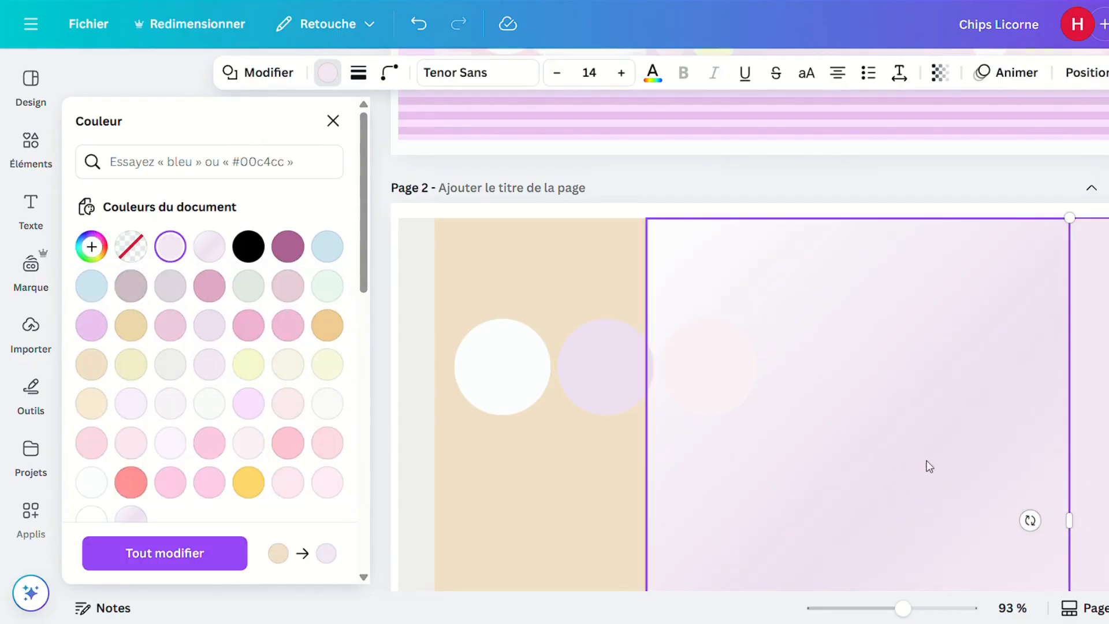
Select the remaining beige side panel on page 2 and examine the finished page 1 design from stripes to decorations
{"action": "scroll", "coordinate": [928, 465], "scroll_direction": "down", "scroll_amount": 2}
{"action": "left_click", "coordinate": [576, 467]}
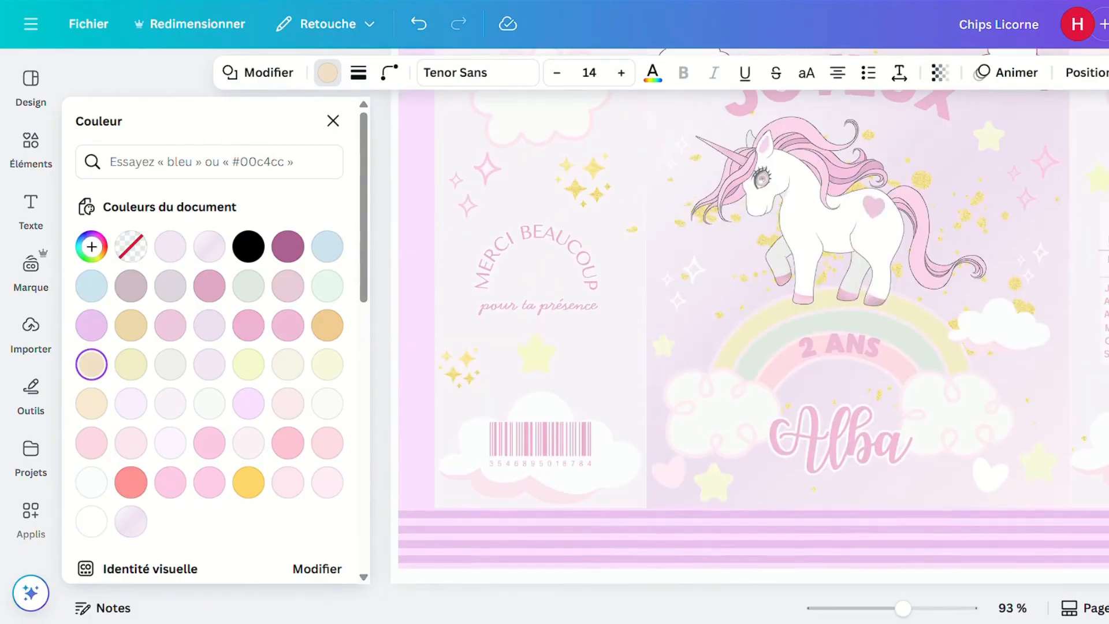
{"action": "scroll", "coordinate": [751, 341], "scroll_direction": "down", "scroll_amount": 5}
{"action": "scroll", "coordinate": [751, 341], "scroll_direction": "up", "scroll_amount": 7}
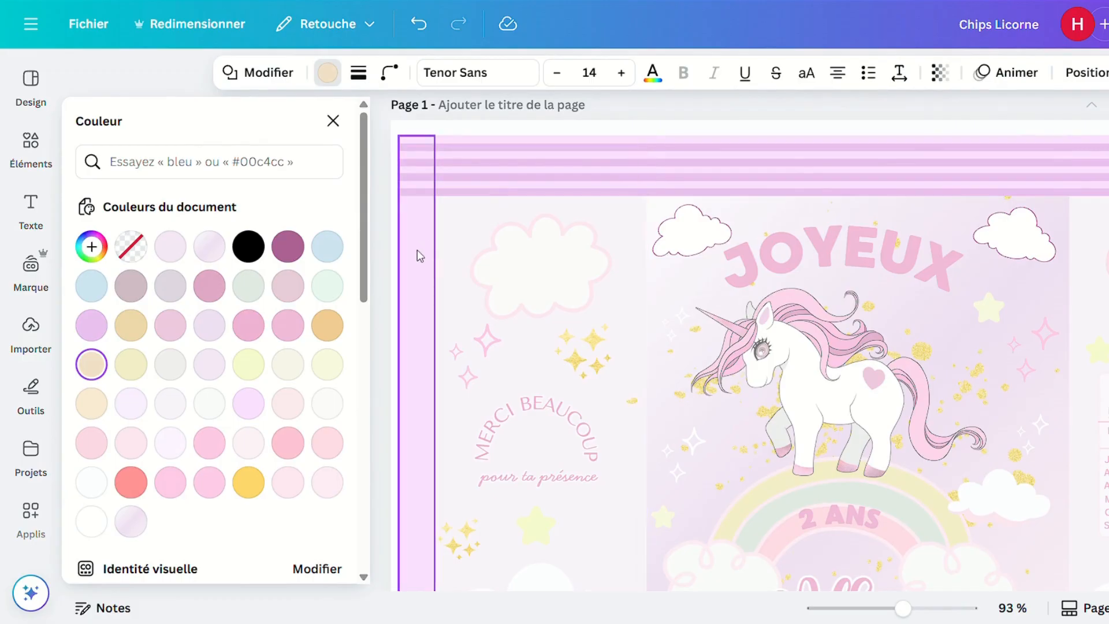
{"action": "scroll", "coordinate": [417, 250], "scroll_direction": "down", "scroll_amount": 2}
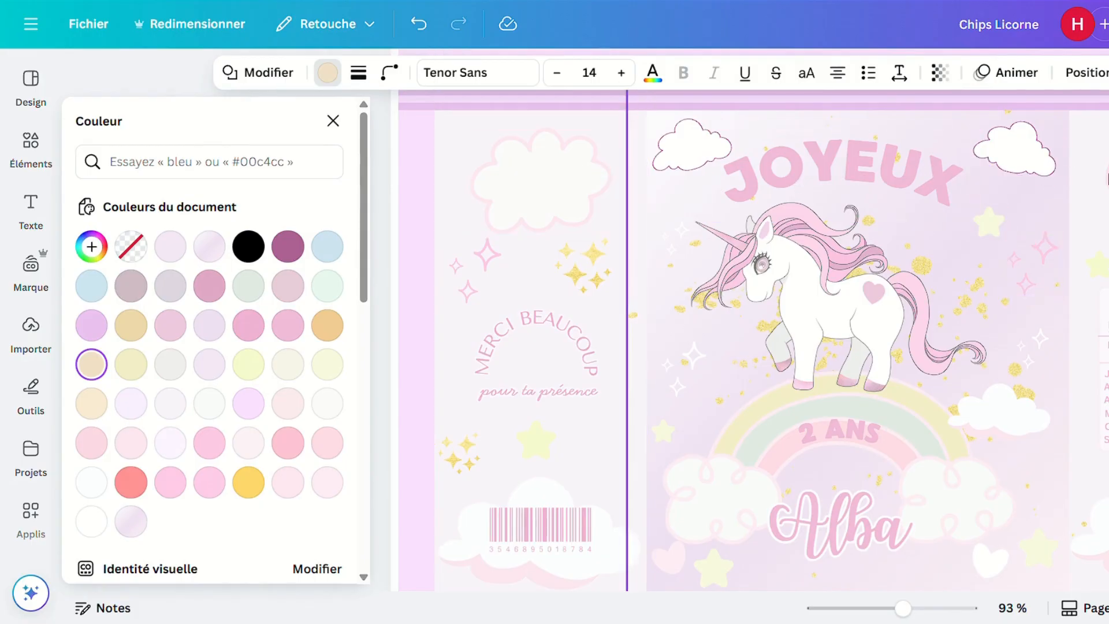
{"action": "scroll", "coordinate": [1032, 364], "scroll_direction": "down", "scroll_amount": 3}
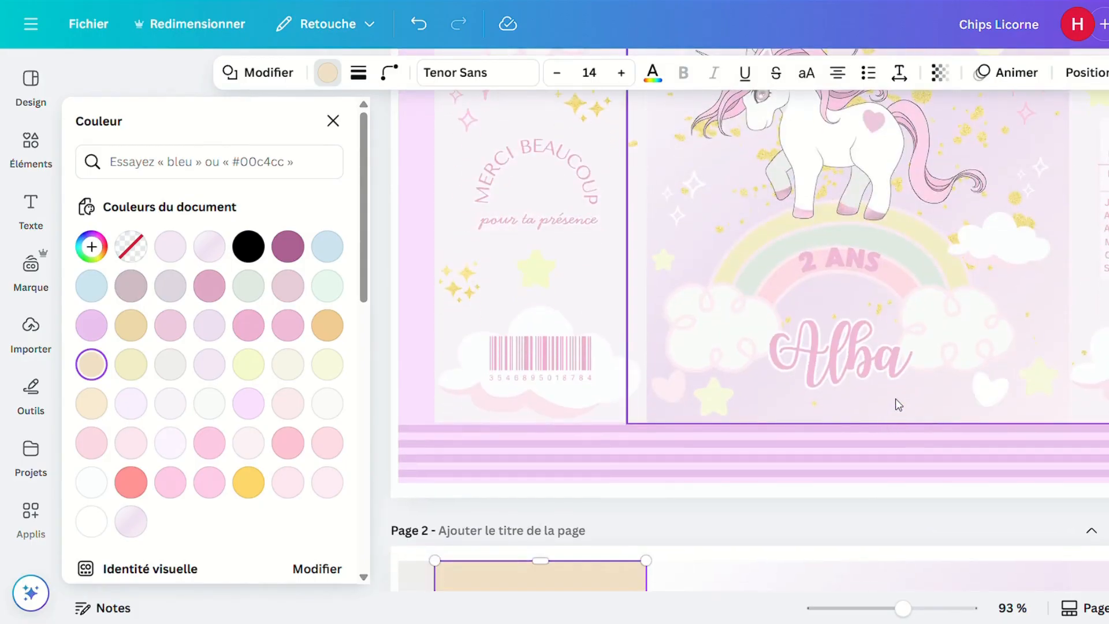
{"action": "scroll", "coordinate": [899, 398], "scroll_direction": "up", "scroll_amount": 3}
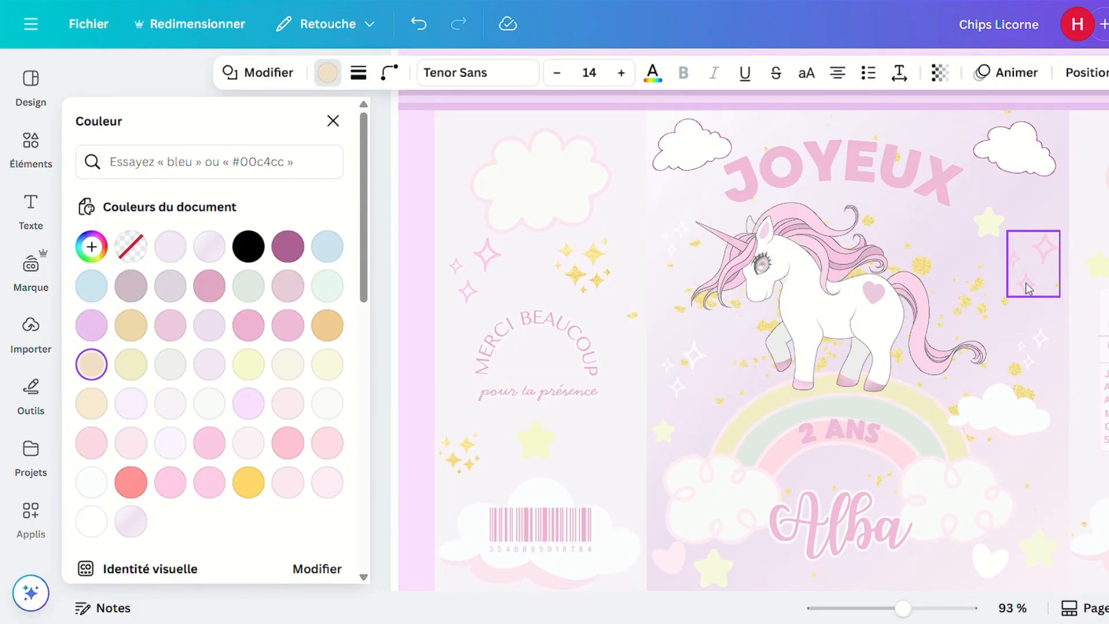
{"action": "scroll", "coordinate": [1027, 288], "scroll_direction": "up", "scroll_amount": 2}
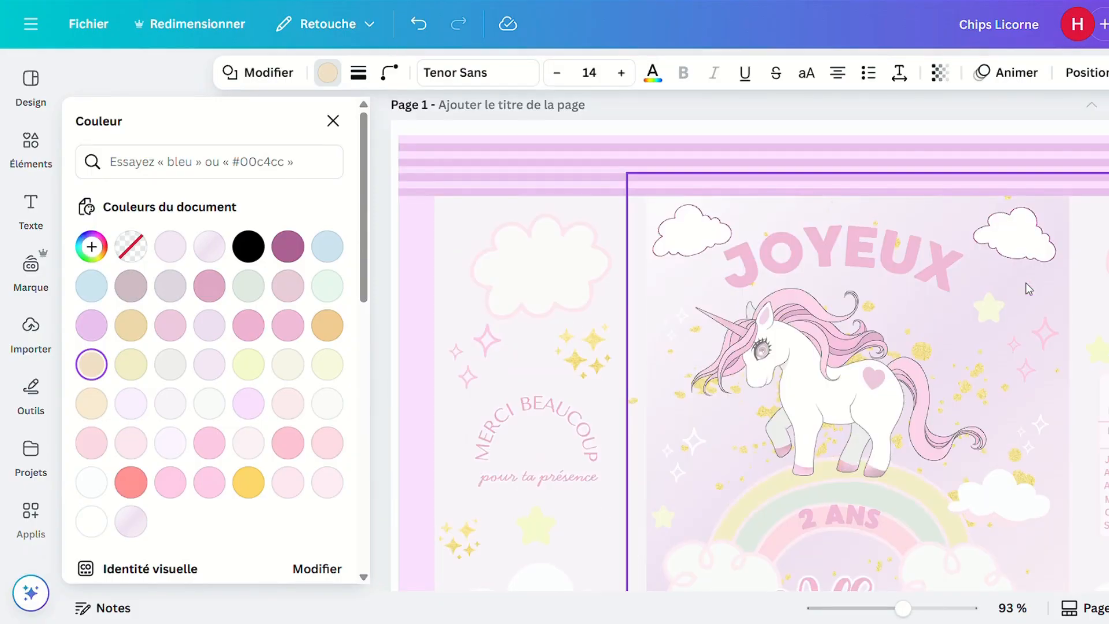
{"action": "scroll", "coordinate": [1027, 287], "scroll_direction": "down", "scroll_amount": 2}
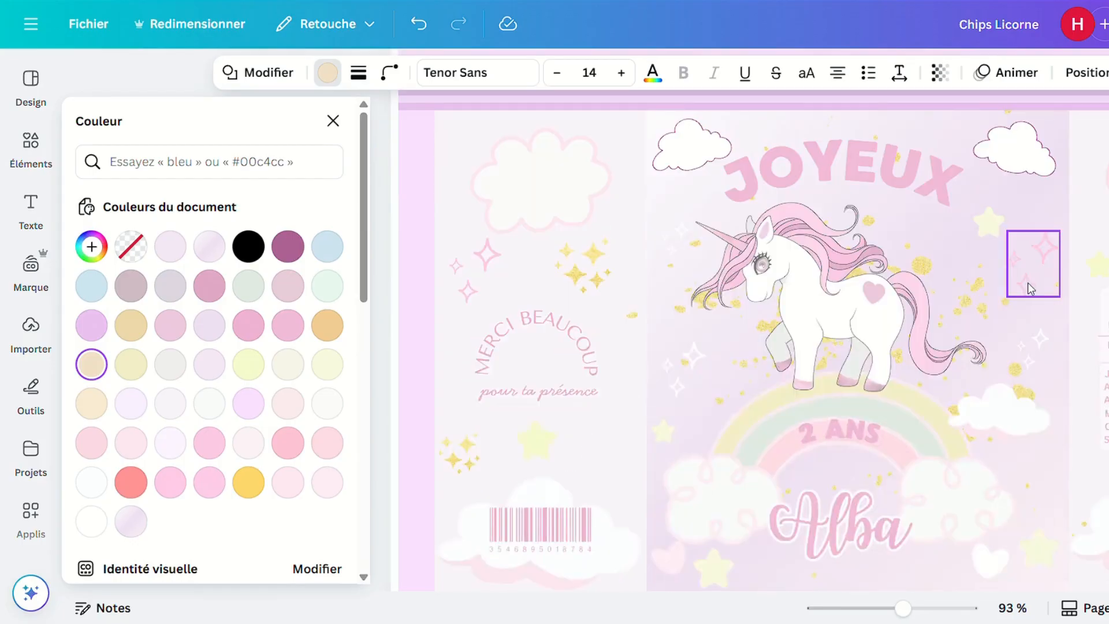
Move the gold glitter overlay slightly down on page 1's front panel and check how it sits behind the unicorn and rainbow
{"action": "left_click", "coordinate": [1025, 321]}
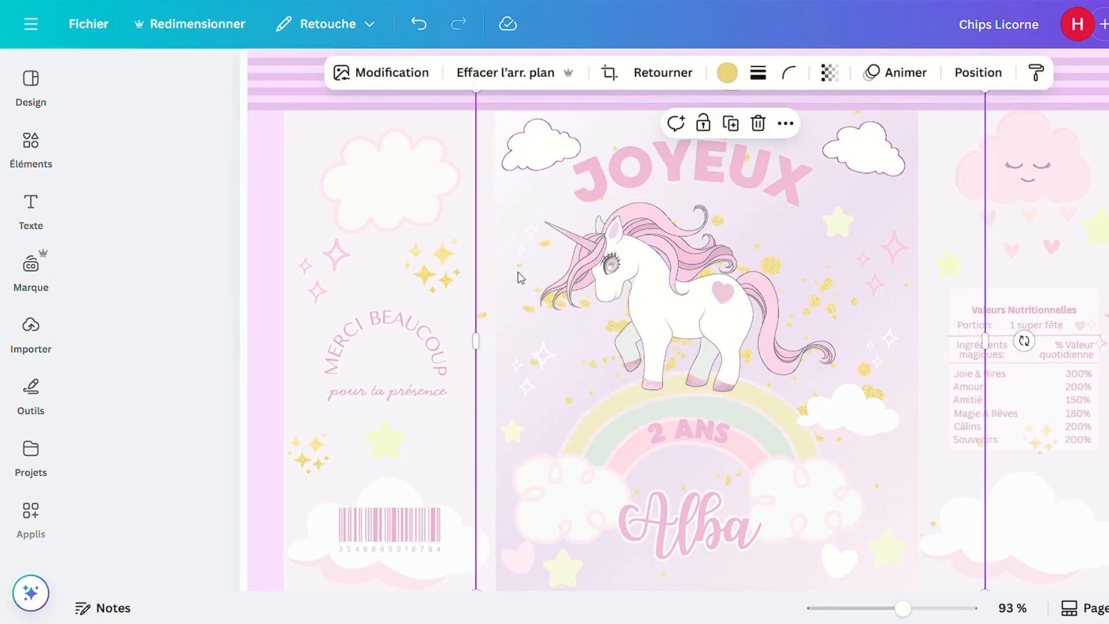
{"action": "mouse_move", "coordinate": [511, 267]}
{"action": "left_mouse_down"}
{"action": "mouse_move", "coordinate": [467, 280]}
{"action": "mouse_move", "coordinate": [511, 281]}
{"action": "left_mouse_up"}
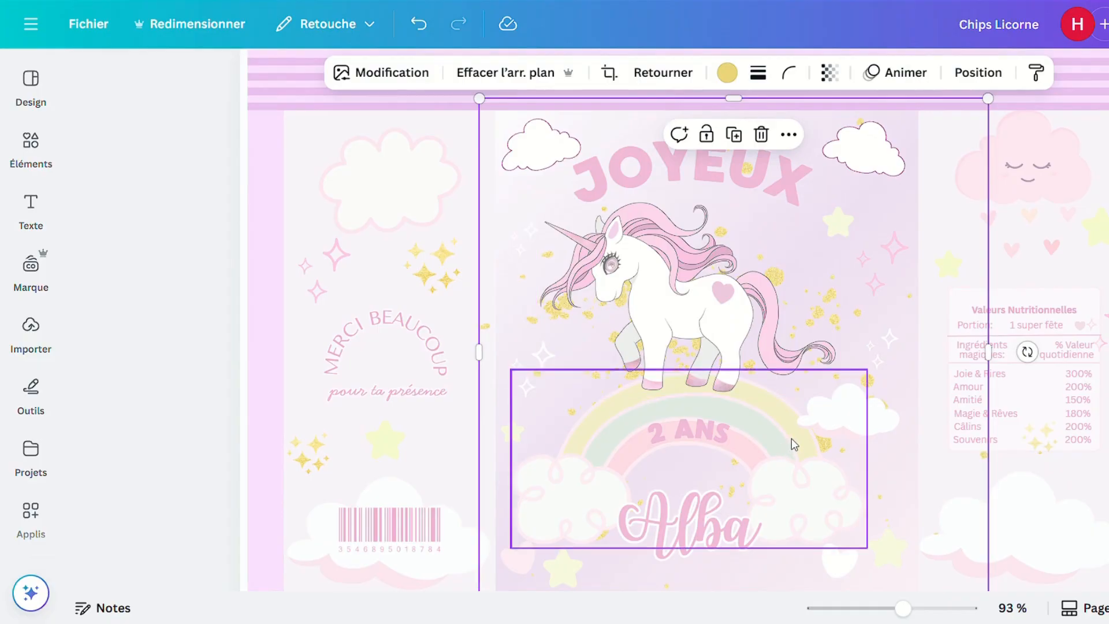
{"action": "scroll", "coordinate": [795, 426], "scroll_direction": "down", "scroll_amount": 2}
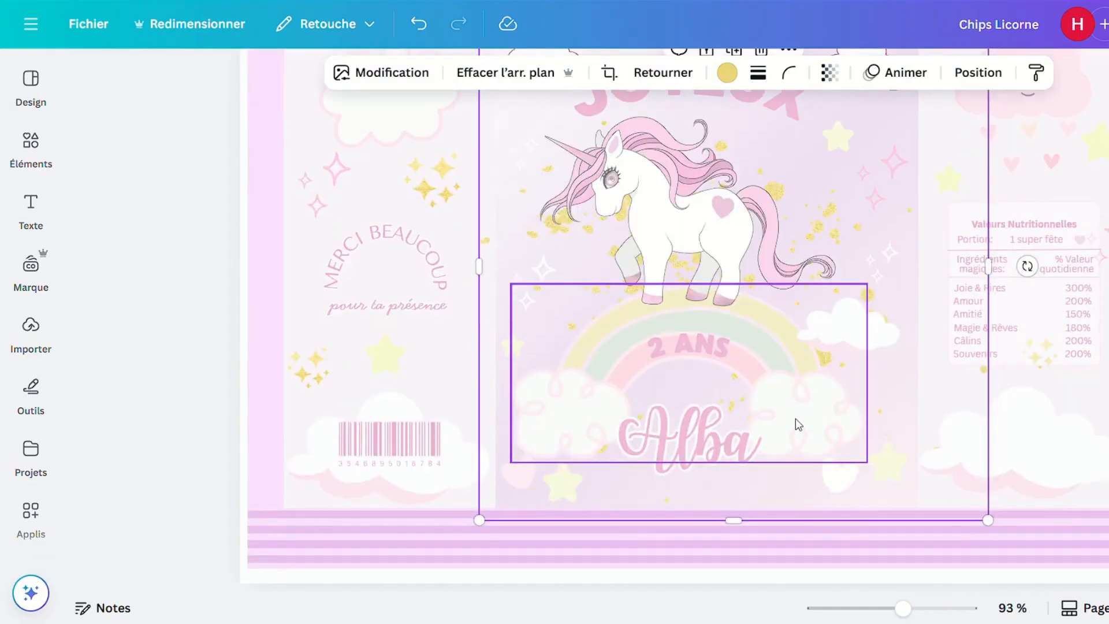
{"action": "scroll", "coordinate": [798, 425], "scroll_direction": "up", "scroll_amount": 2}
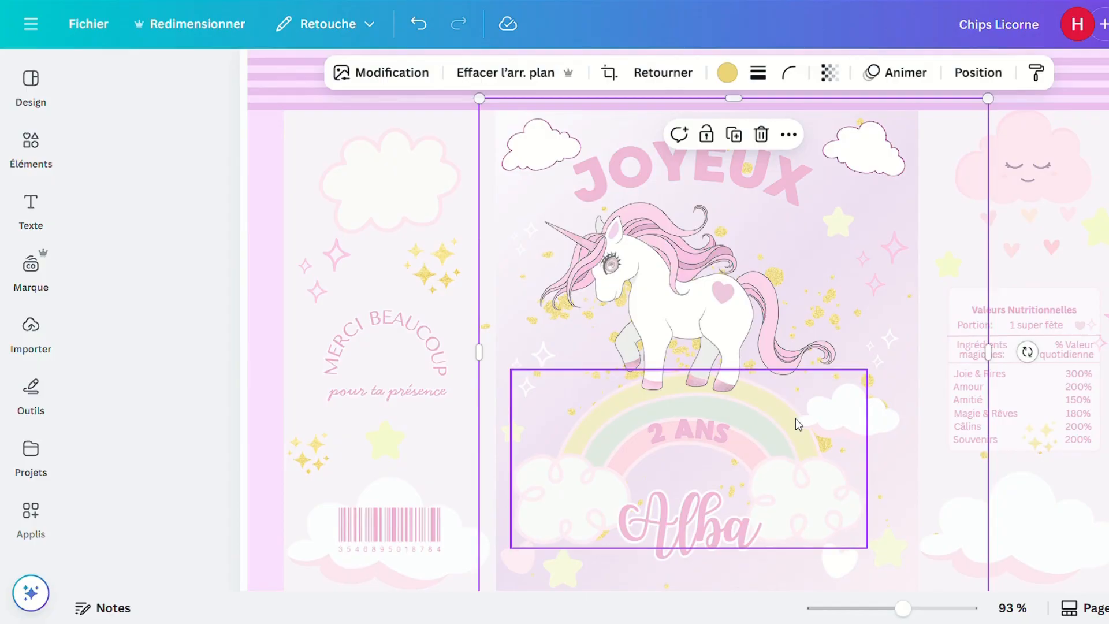
{"action": "scroll", "coordinate": [815, 370], "scroll_direction": "up", "scroll_amount": 2}
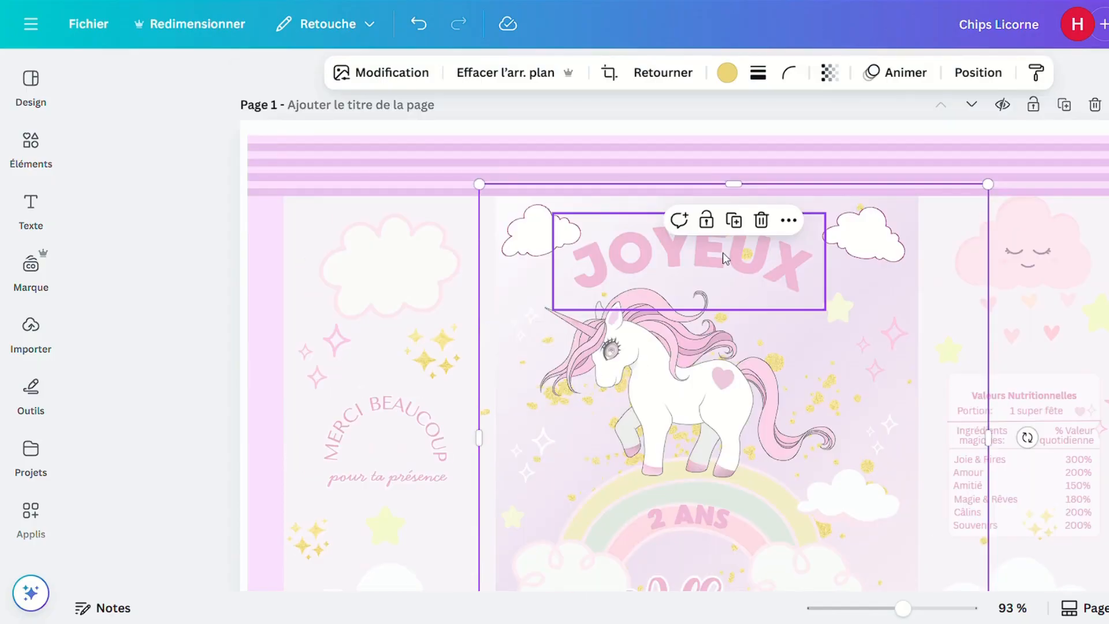
{"action": "scroll", "coordinate": [774, 286], "scroll_direction": "down", "scroll_amount": 1}
{"action": "scroll", "coordinate": [777, 276], "scroll_direction": "down", "scroll_amount": 5}
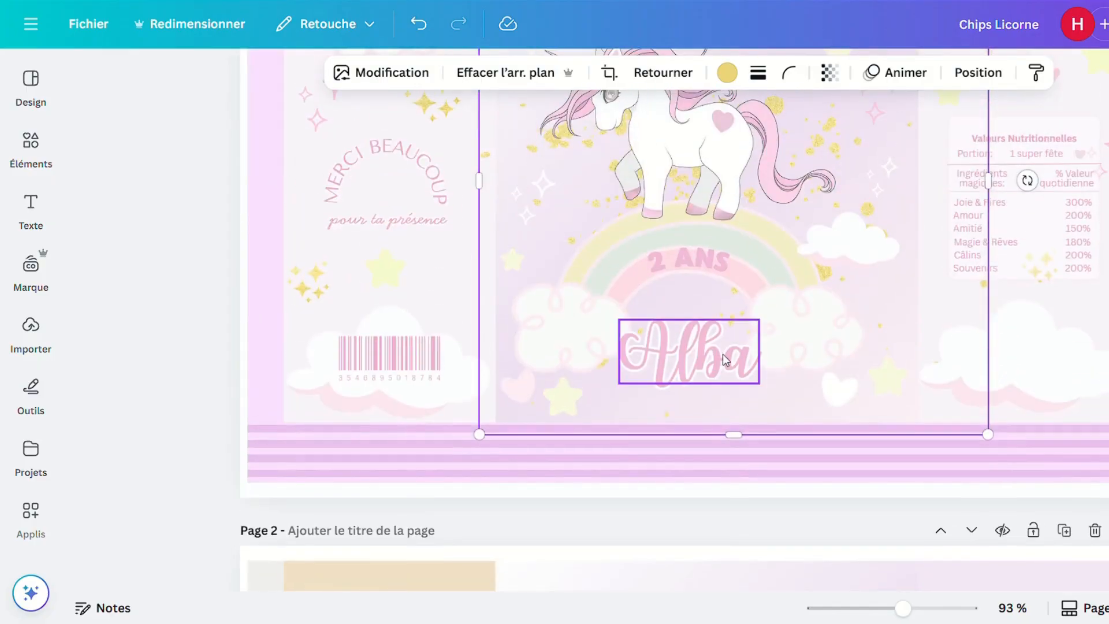
{"action": "scroll", "coordinate": [1060, 314], "scroll_direction": "up", "scroll_amount": 4}
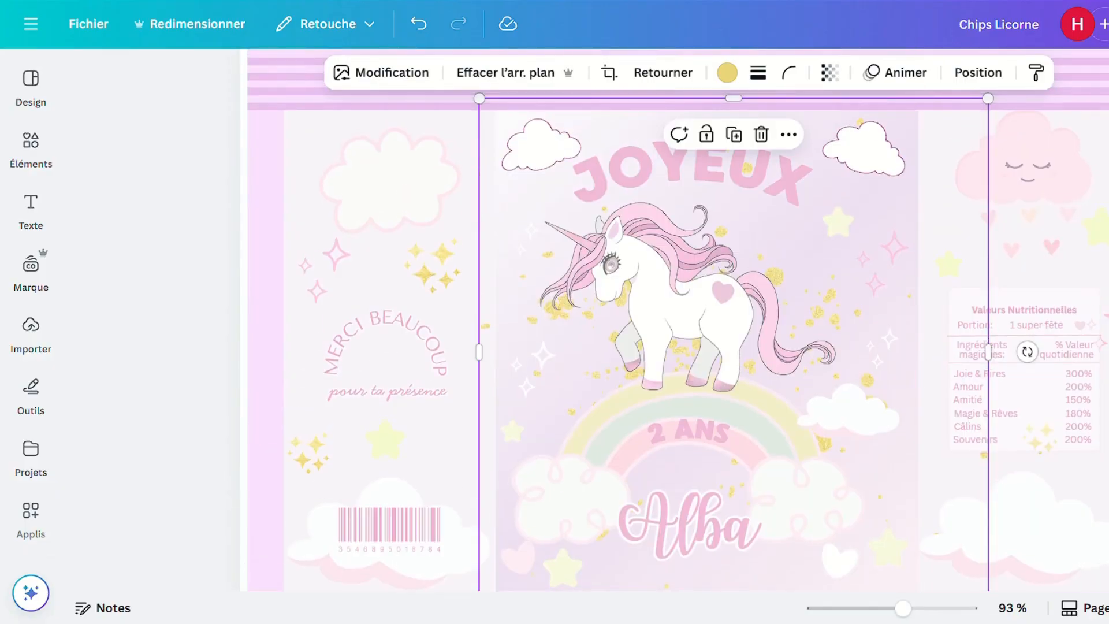
{"action": "scroll", "coordinate": [1059, 314], "scroll_direction": "up", "scroll_amount": 2}
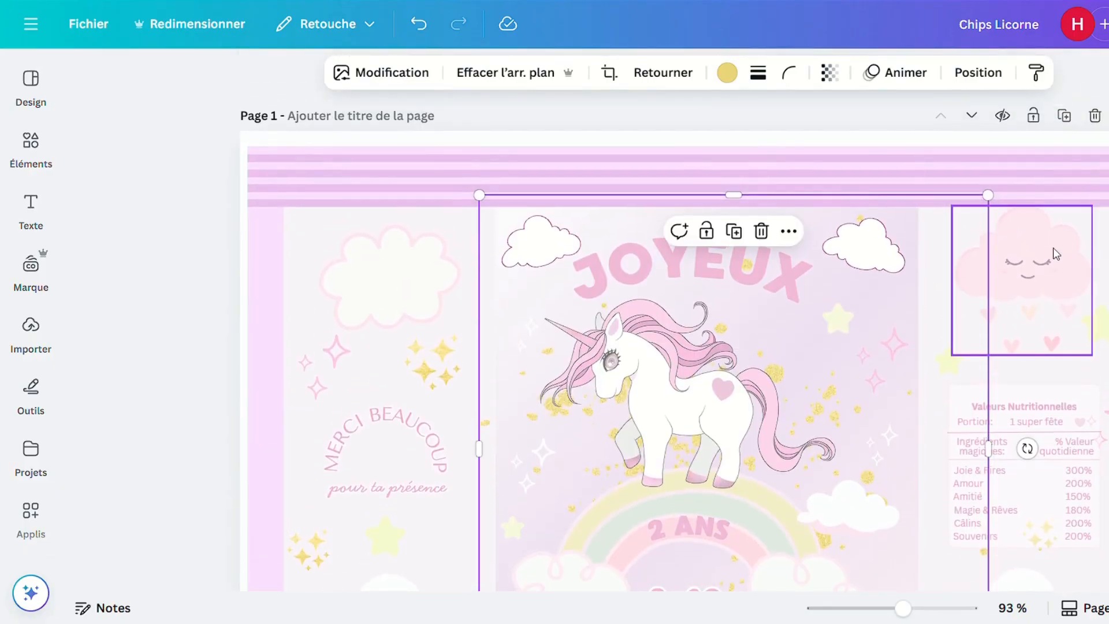
Nudge the two pale green stars beside the pink smiling cloud's falling hearts slightly upward, and deselect them
{"action": "left_click", "coordinate": [1052, 247]}
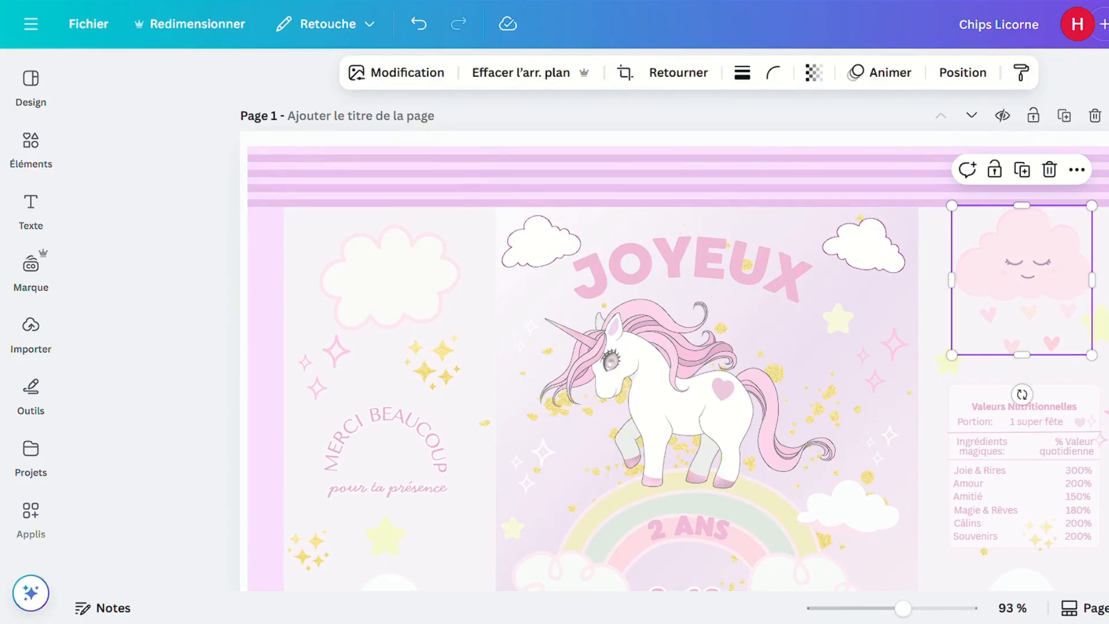
{"action": "left_click", "coordinate": [1095, 322]}
{"action": "left_click_drag", "start_coordinate": [1108, 344], "coordinate": [942, 356]}
{"action": "key", "text": "Escape"}
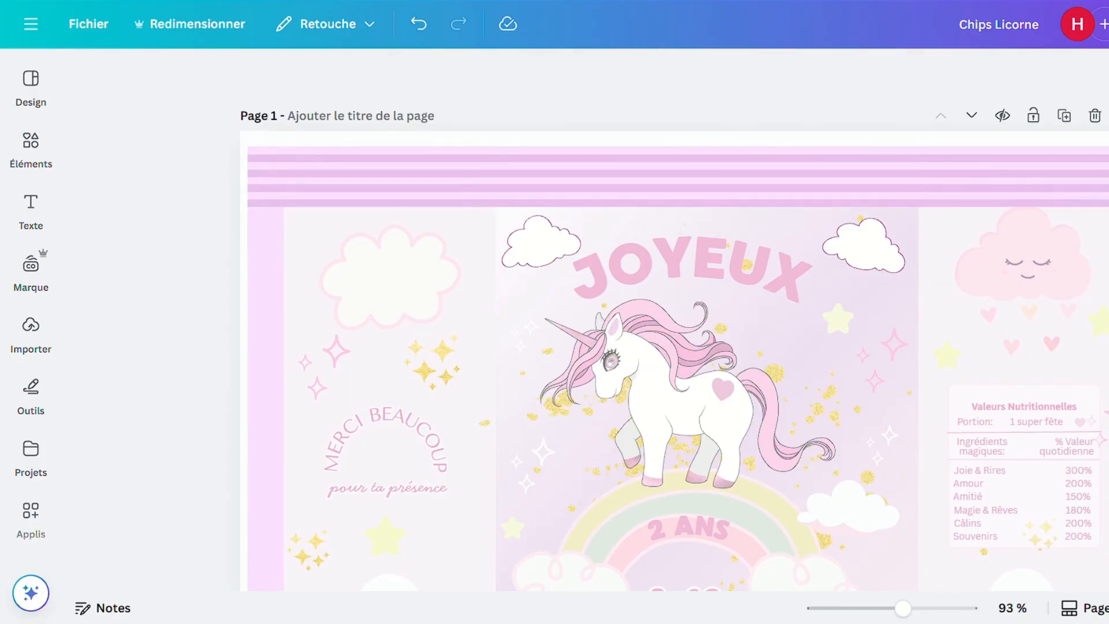
Inspect page 1's decorations, including the lower cloud on the nutrition panel, the curved MERCI BEAUCOUP text and the upper lilac stripes
{"action": "scroll", "coordinate": [675, 318], "scroll_direction": "down", "scroll_amount": 5}
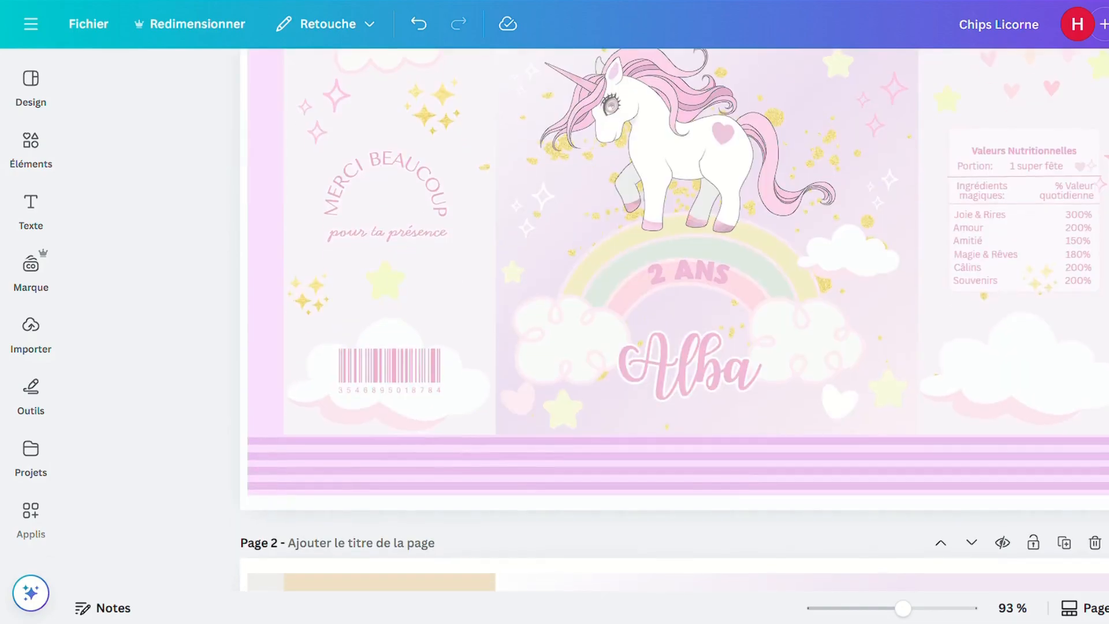
{"action": "scroll", "coordinate": [675, 318], "scroll_direction": "up", "scroll_amount": 5}
{"action": "scroll", "coordinate": [675, 317], "scroll_direction": "down", "scroll_amount": 3}
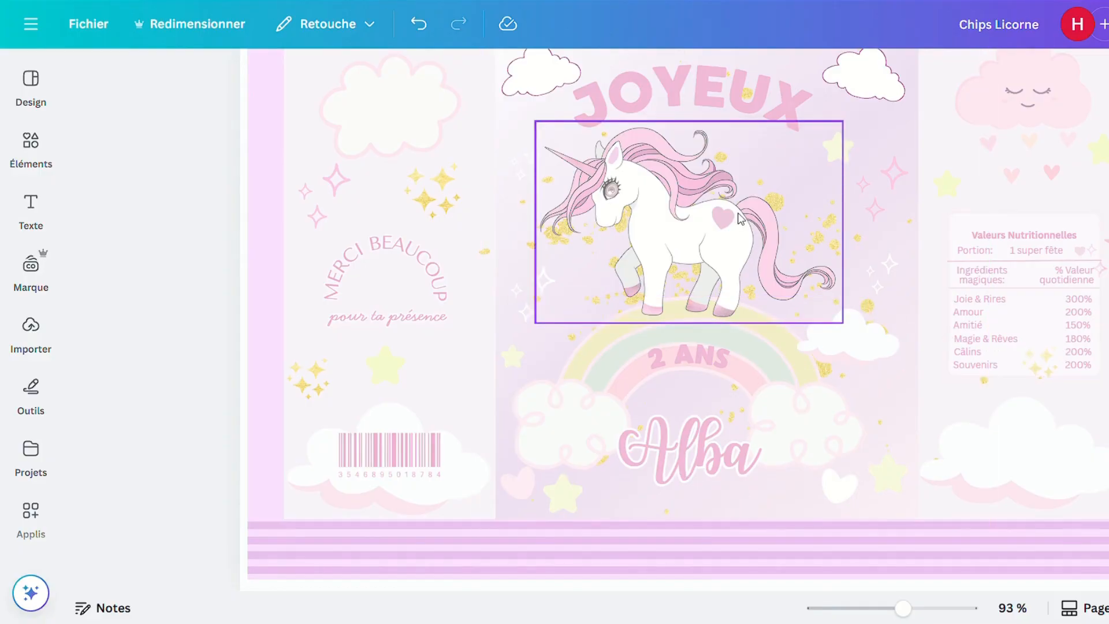
{"action": "scroll", "coordinate": [764, 212], "scroll_direction": "up", "scroll_amount": 3}
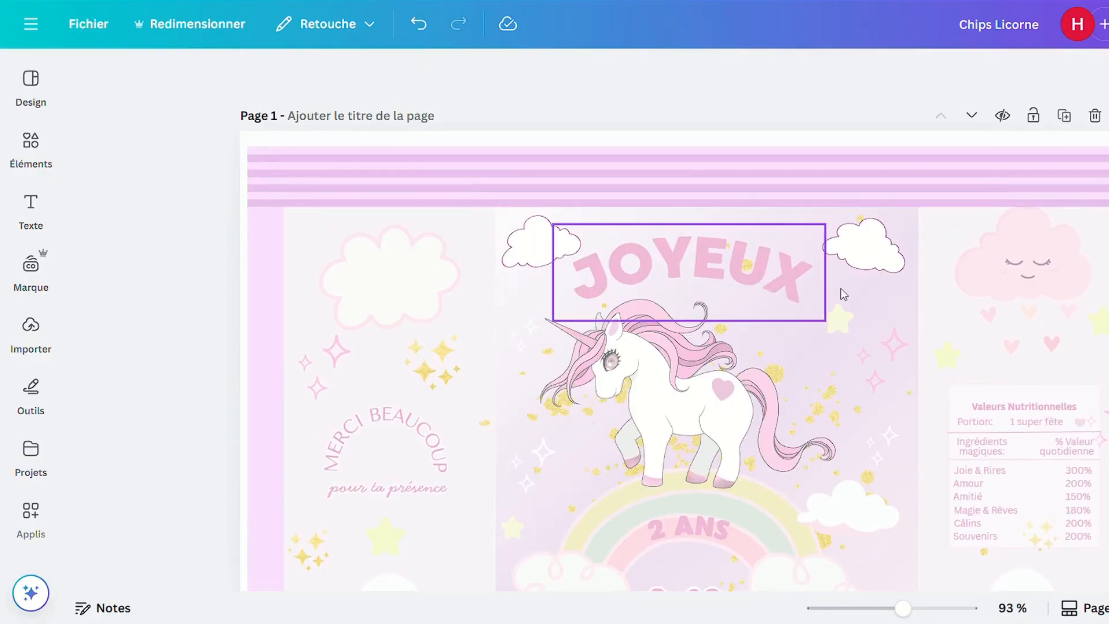
{"action": "scroll", "coordinate": [947, 303], "scroll_direction": "down", "scroll_amount": 6}
{"action": "scroll", "coordinate": [977, 275], "scroll_direction": "up", "scroll_amount": 1}
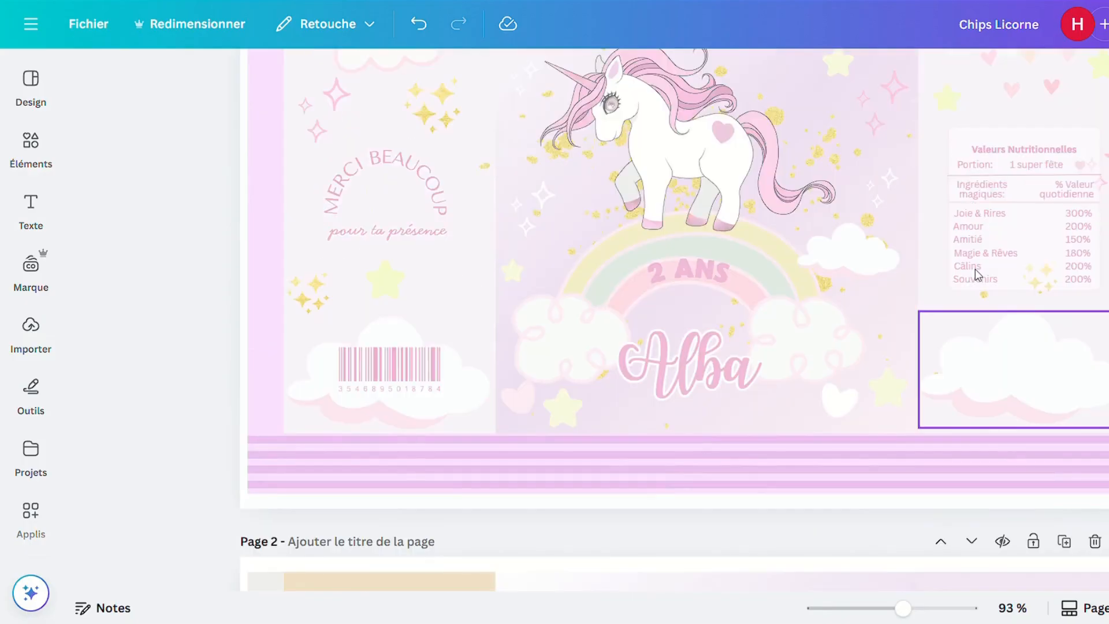
{"action": "left_click", "coordinate": [1062, 380]}
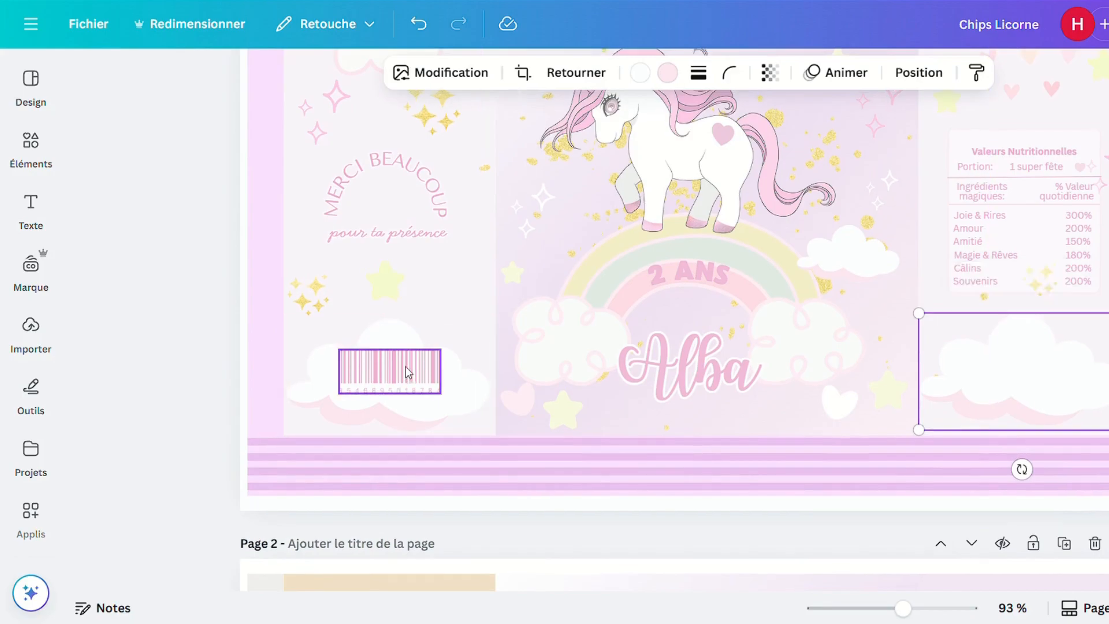
{"action": "scroll", "coordinate": [404, 369], "scroll_direction": "up", "scroll_amount": 3}
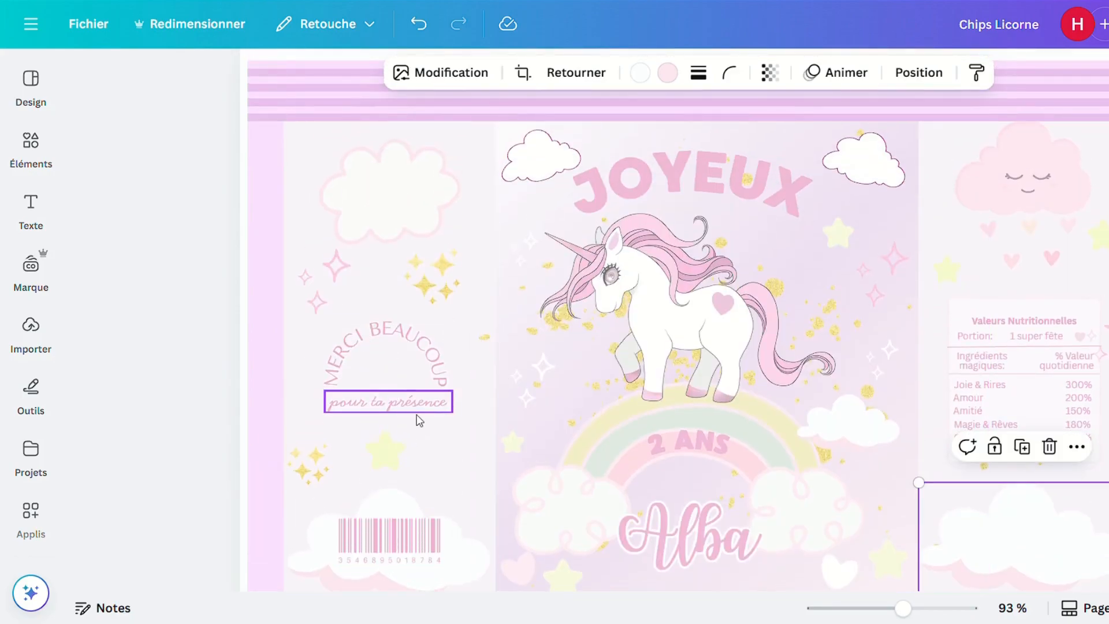
{"action": "left_click", "coordinate": [397, 344]}
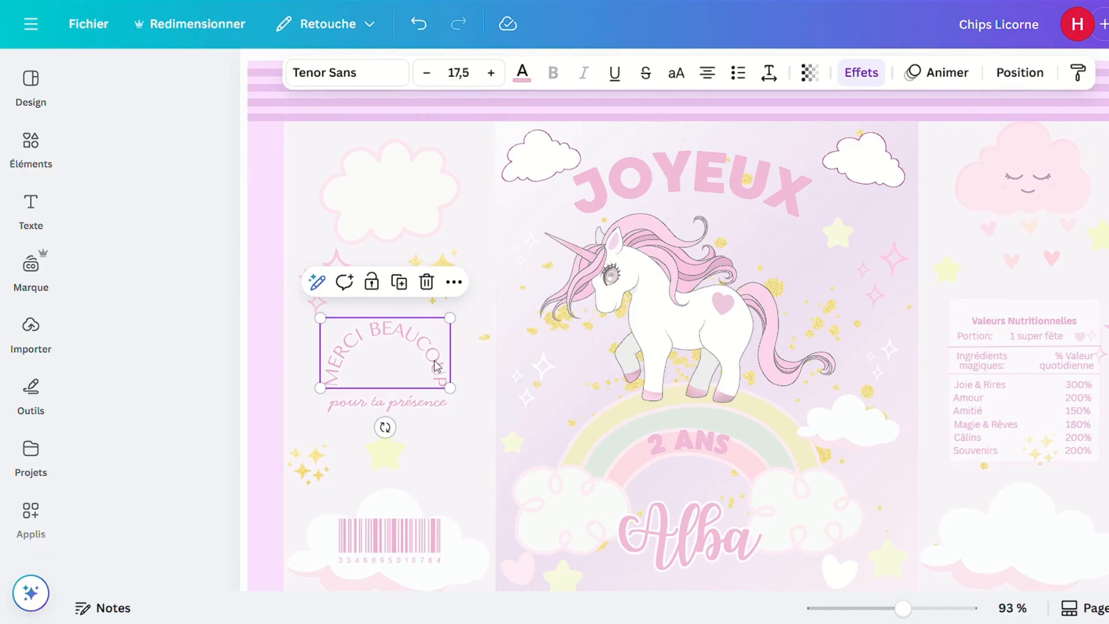
{"action": "scroll", "coordinate": [428, 361], "scroll_direction": "up", "scroll_amount": 2}
{"action": "left_click", "coordinate": [809, 173]}
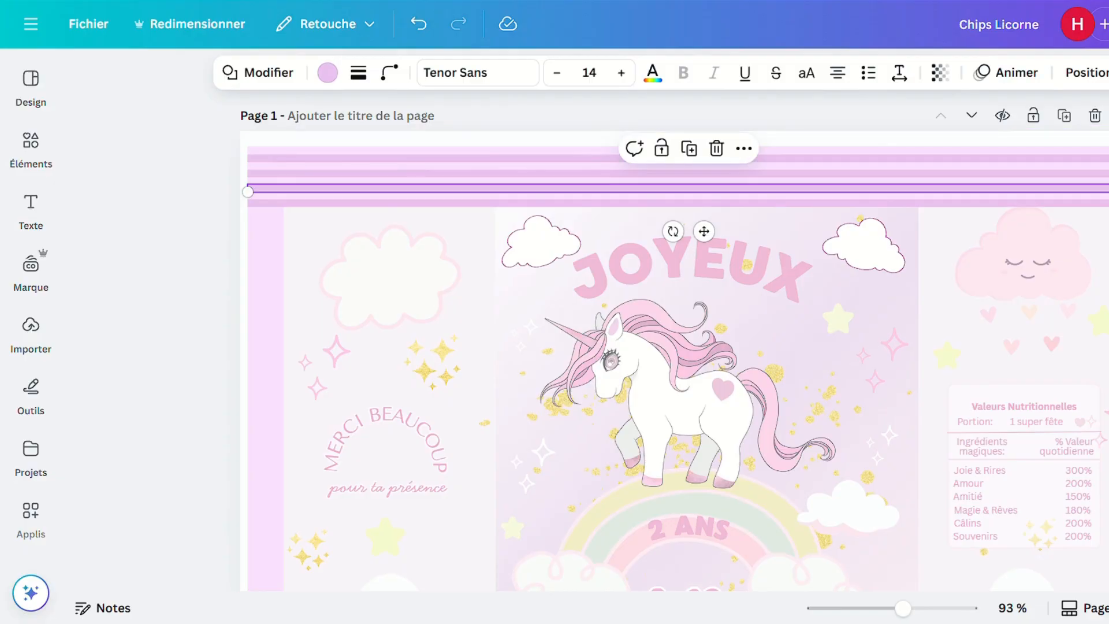
Deselect the lilac stripe and look over page 1 from its upper stripes down to its lower ones
{"action": "key", "text": "Escape"}
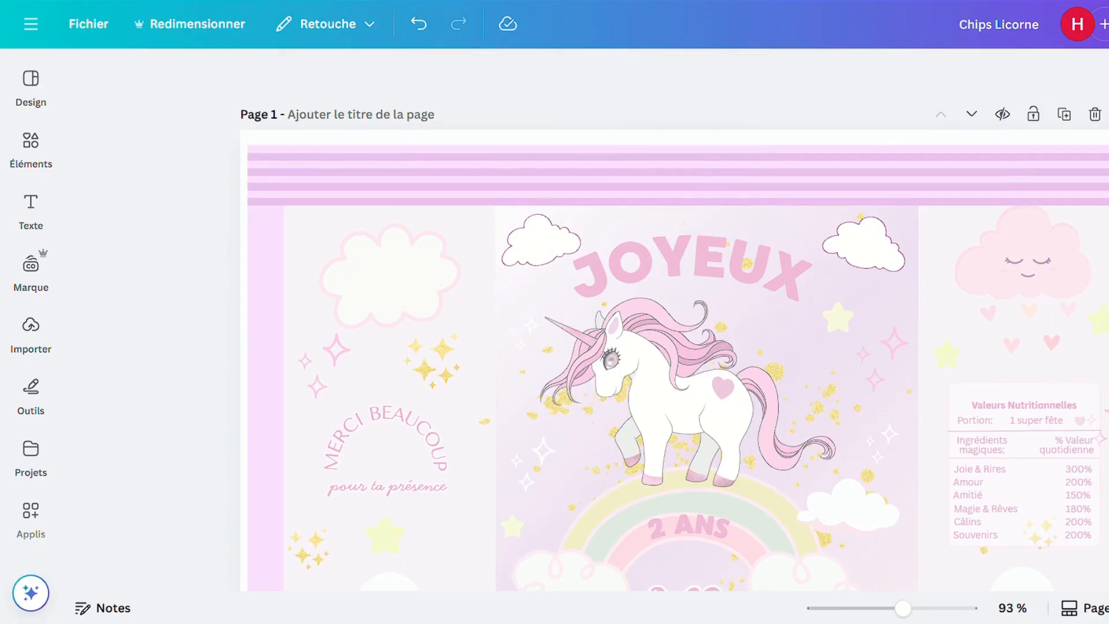
{"action": "scroll", "coordinate": [675, 358], "scroll_direction": "down", "scroll_amount": 2}
{"action": "scroll", "coordinate": [675, 323], "scroll_direction": "down", "scroll_amount": 4}
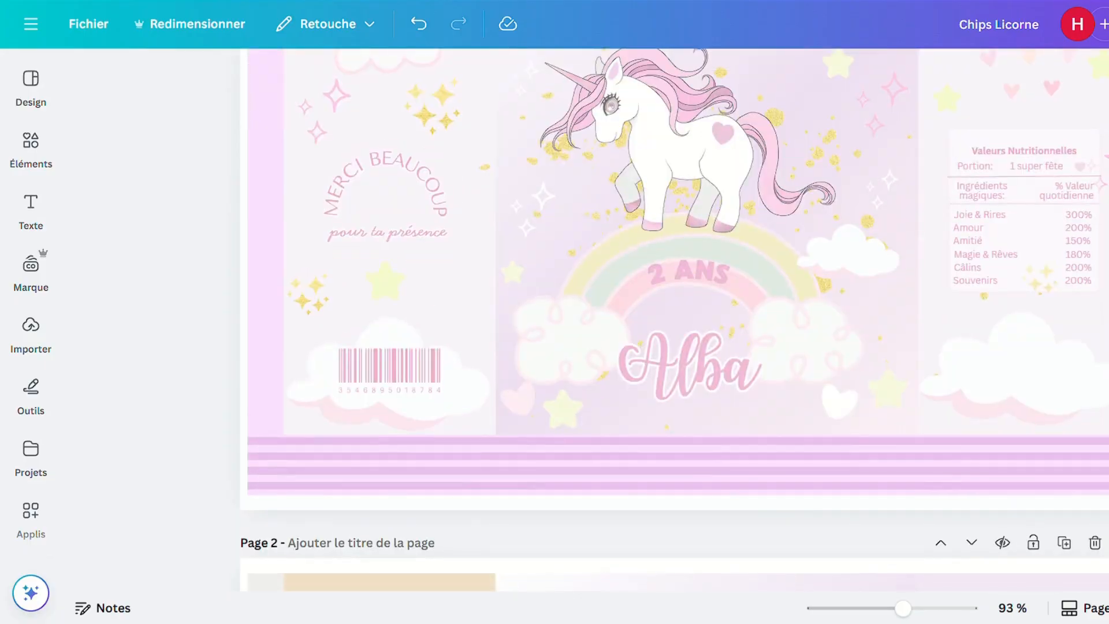
{"action": "scroll", "coordinate": [675, 323], "scroll_direction": "up", "scroll_amount": 6}
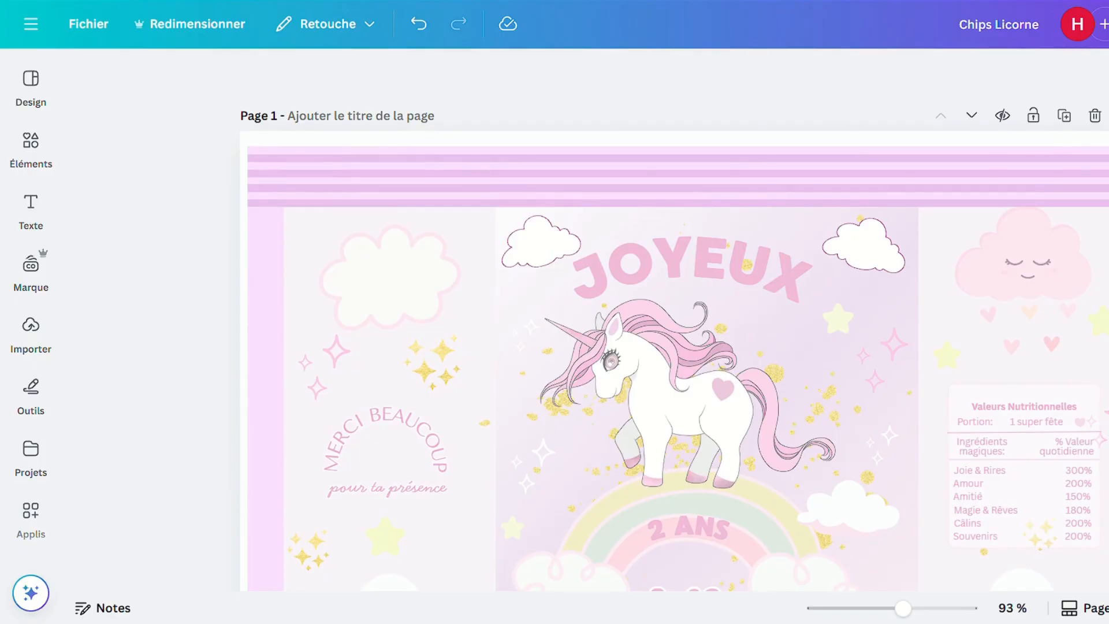
{"action": "scroll", "coordinate": [676, 347], "scroll_direction": "down", "scroll_amount": 3}
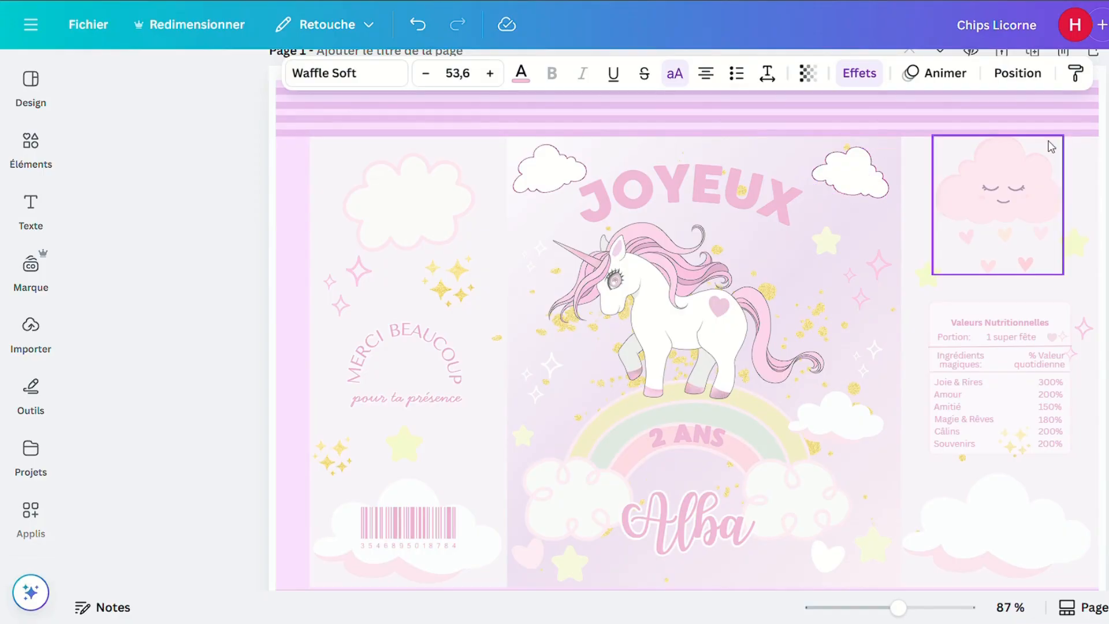
{"action": "scroll", "coordinate": [1063, 170], "scroll_direction": "up", "scroll_amount": 1}
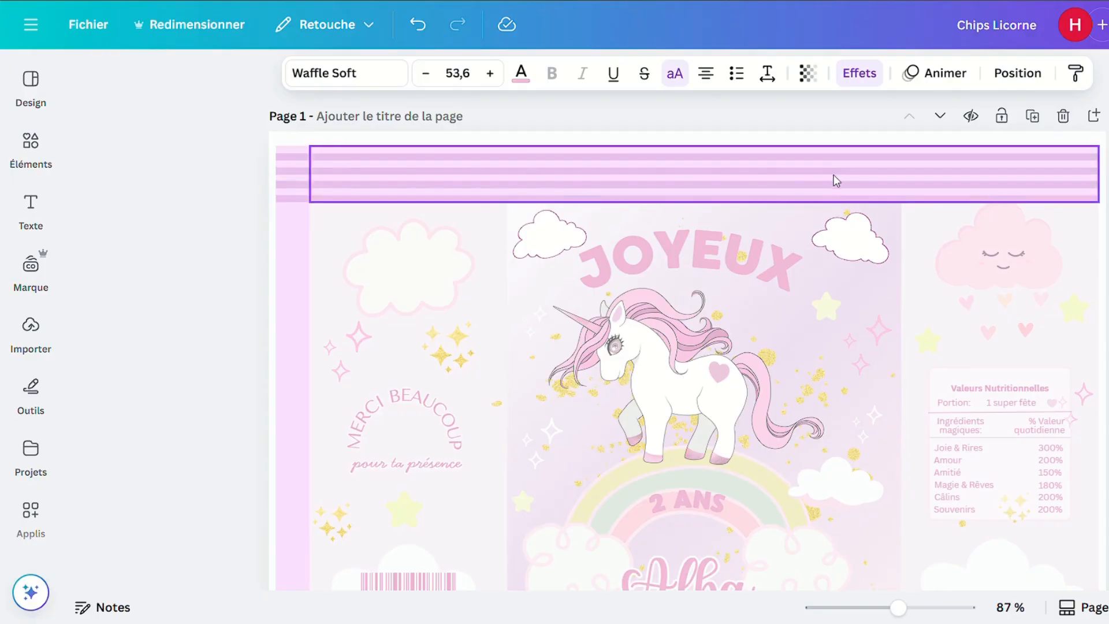
{"action": "scroll", "coordinate": [836, 181], "scroll_direction": "down", "scroll_amount": 1}
Filter the fonts by the Serif category and try Farmhand Serif on page 1's JOYEUX heading
{"action": "left_click", "coordinate": [687, 177]}
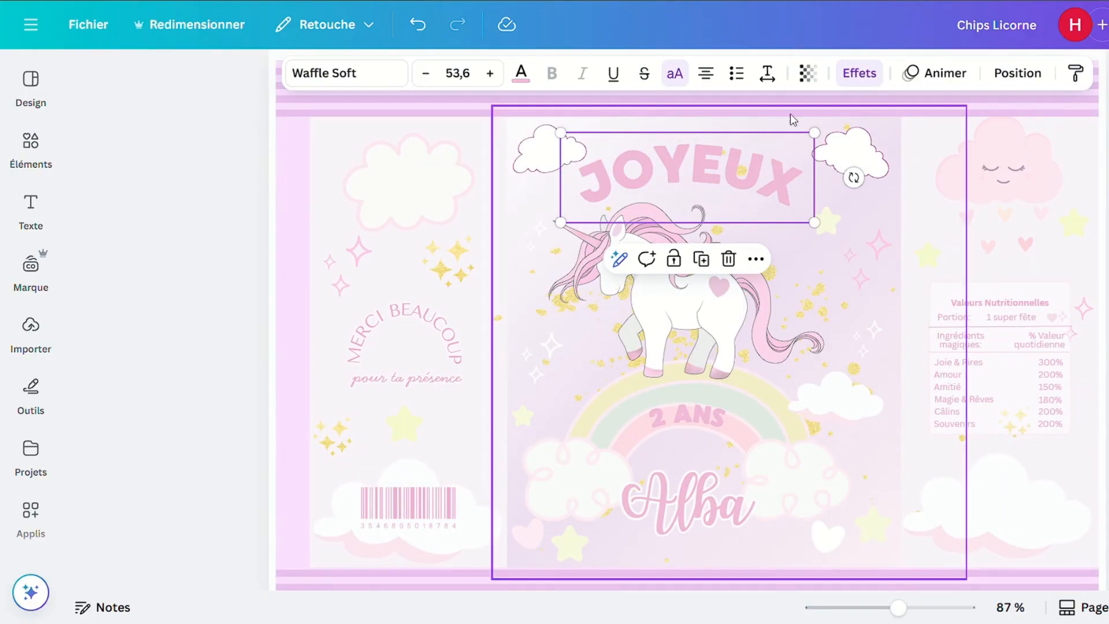
{"action": "left_click", "coordinate": [343, 80]}
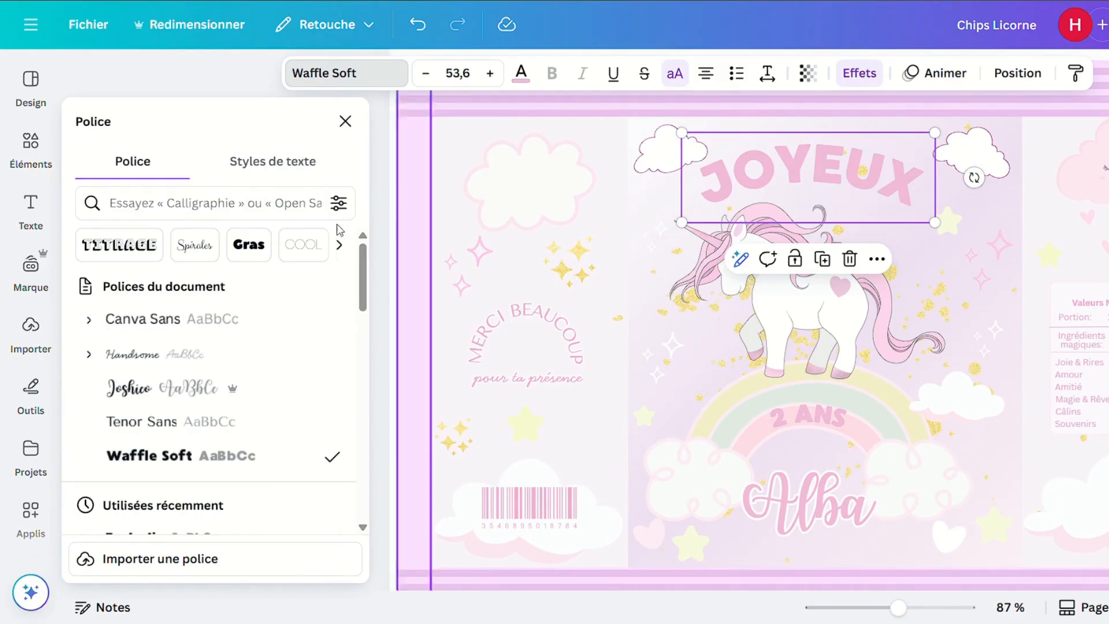
{"action": "left_click", "coordinate": [340, 245]}
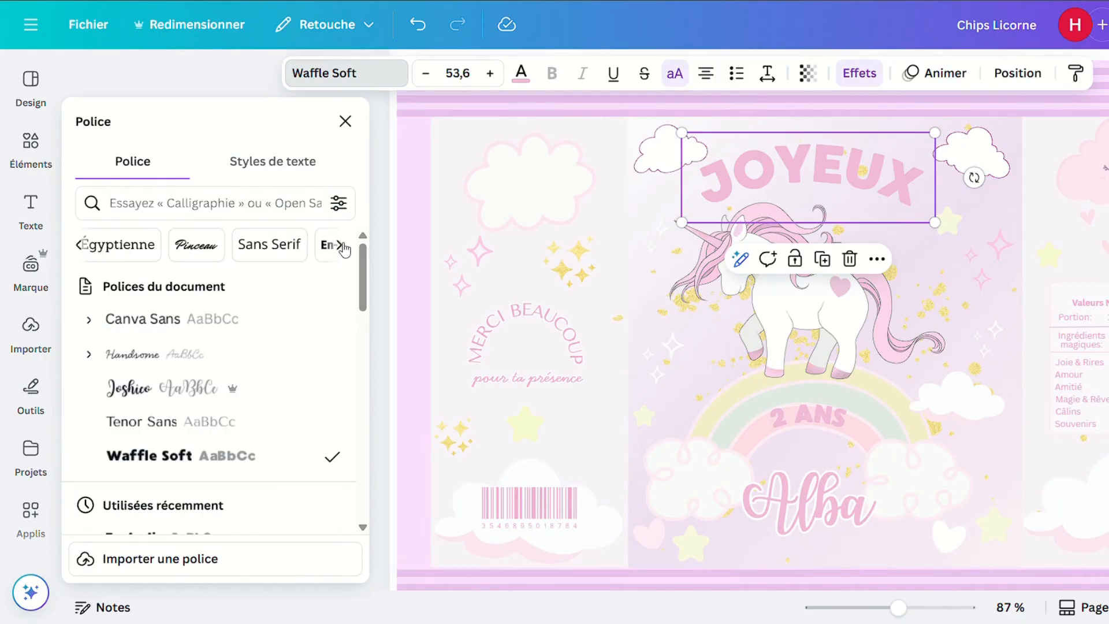
{"action": "left_click", "coordinate": [341, 248]}
{"action": "left_click", "coordinate": [158, 245]}
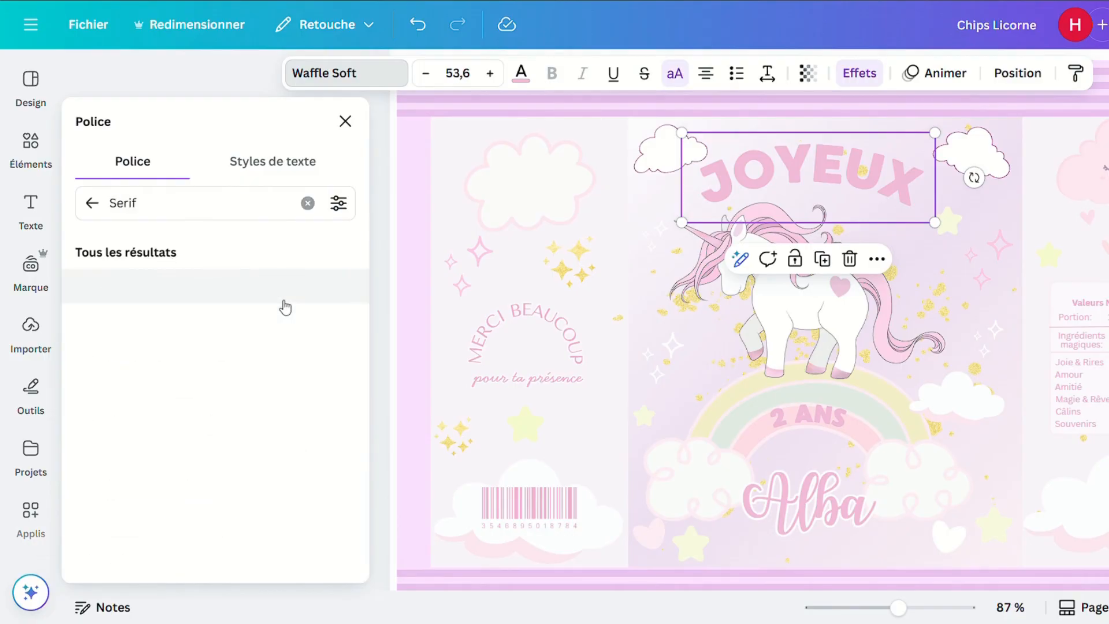
{"action": "scroll", "coordinate": [271, 322], "scroll_direction": "down", "scroll_amount": 2}
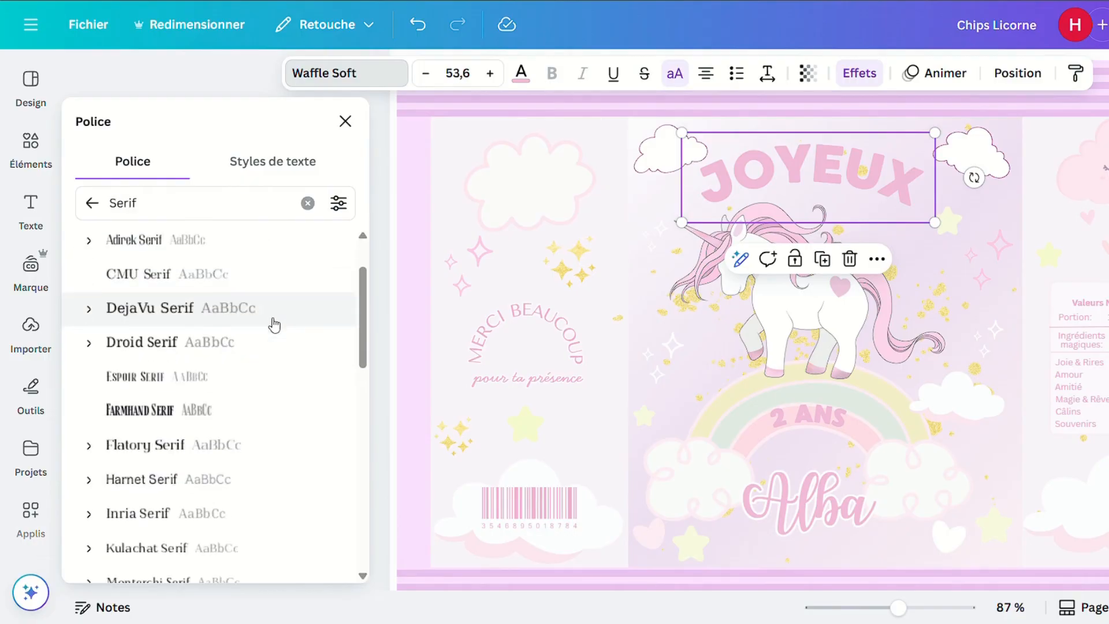
{"action": "left_click", "coordinate": [128, 409]}
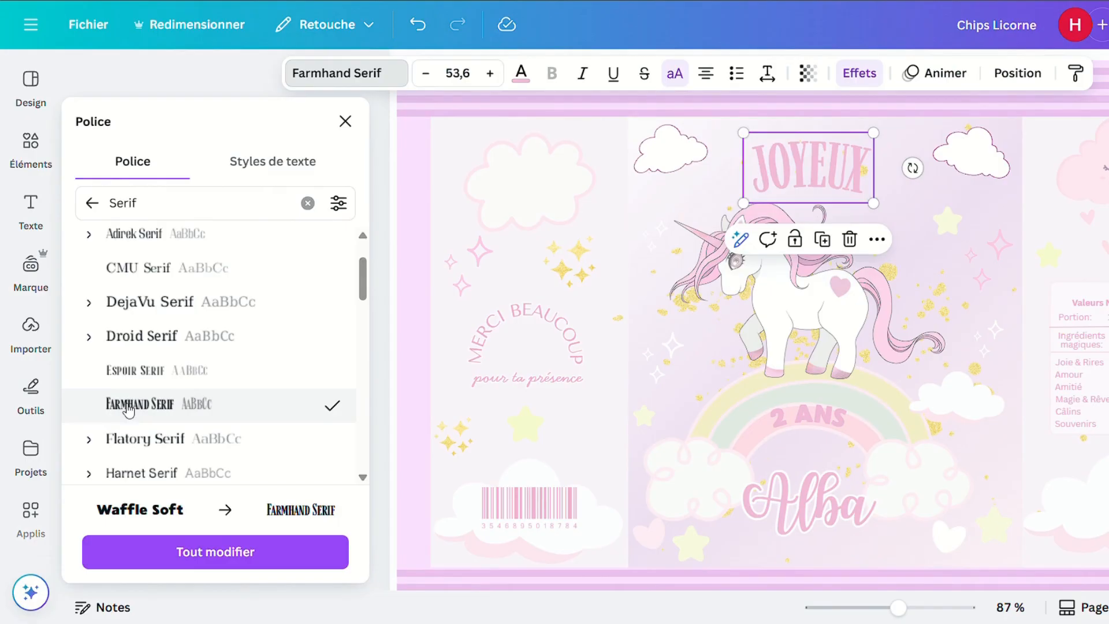
Try the CS Gordon Serif font on the JOYEUX heading, leave the Serif results and undo the font change
{"action": "scroll", "coordinate": [206, 366], "scroll_direction": "down", "scroll_amount": 2}
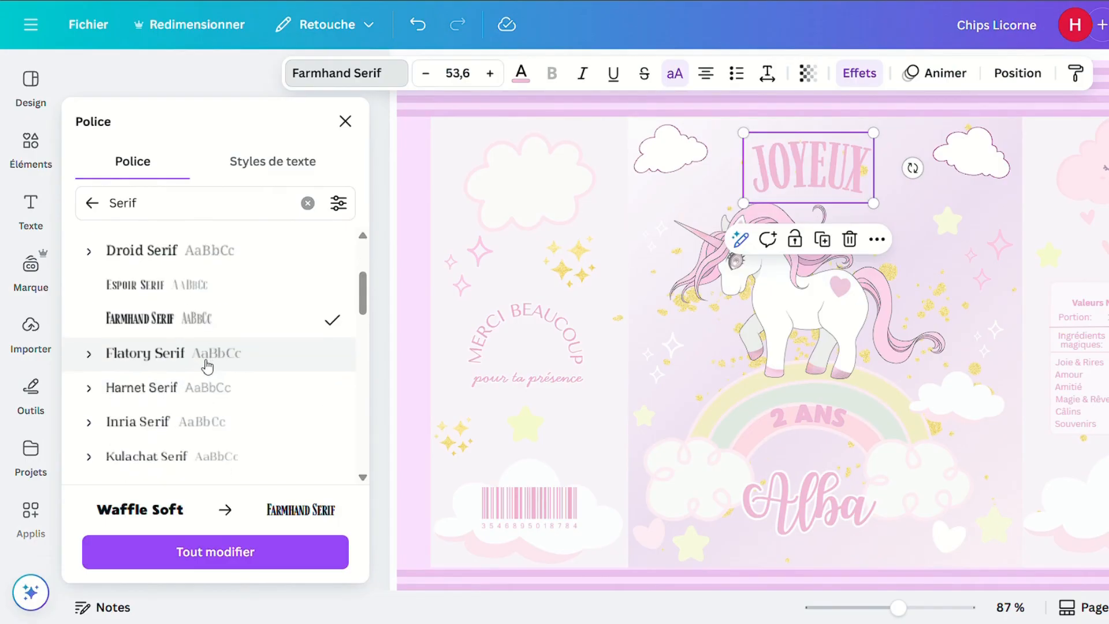
{"action": "scroll", "coordinate": [177, 331], "scroll_direction": "down", "scroll_amount": 8}
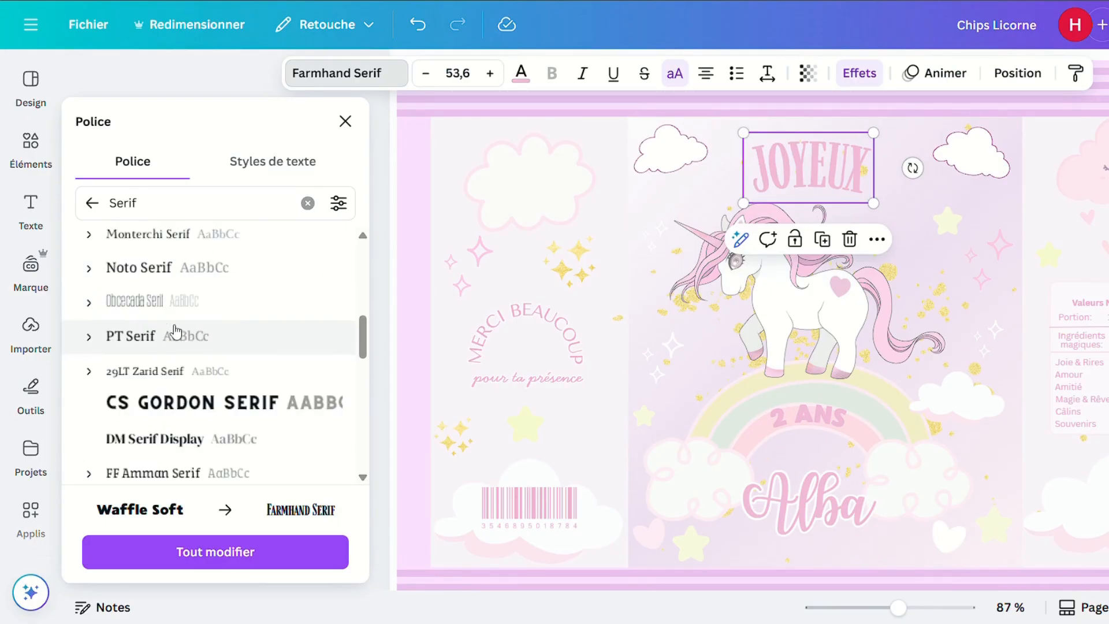
{"action": "left_click", "coordinate": [178, 237]}
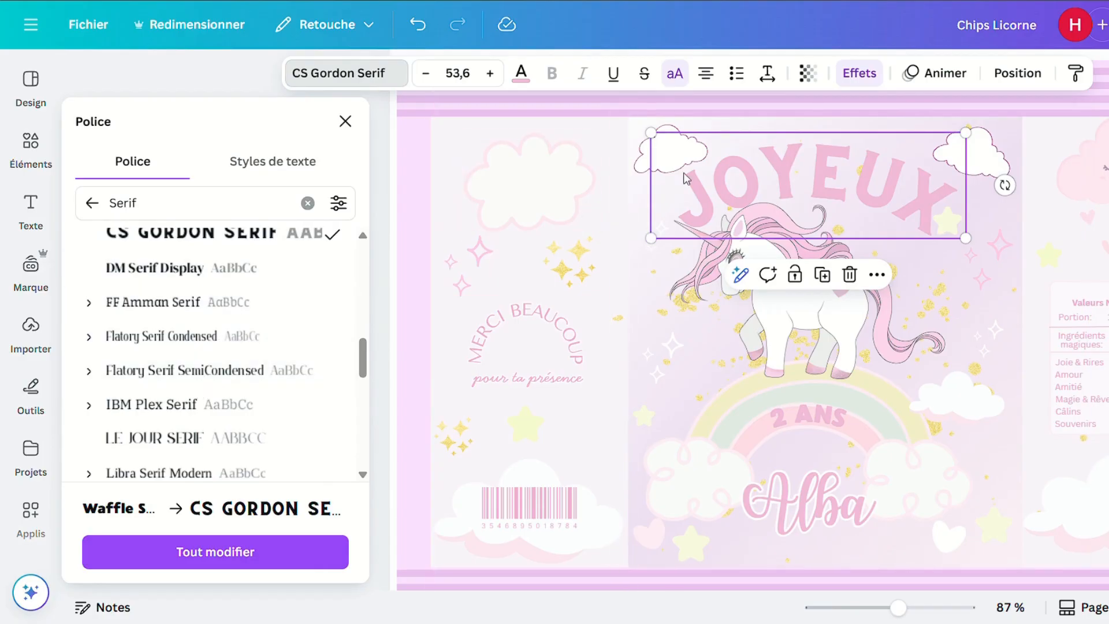
{"action": "scroll", "coordinate": [161, 237], "scroll_direction": "up", "scroll_amount": 5}
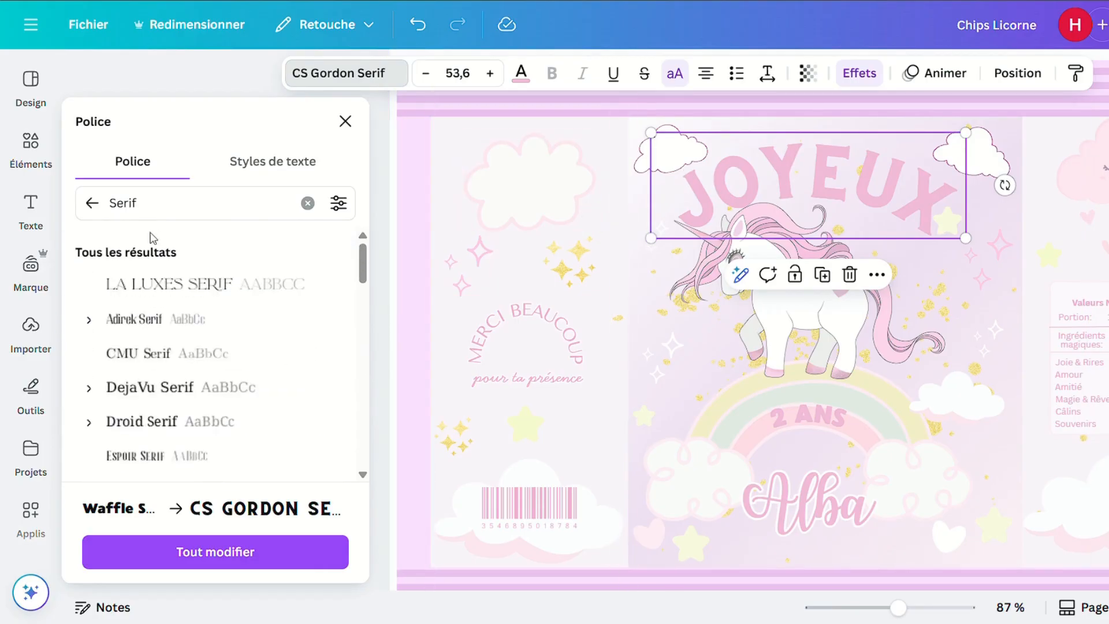
{"action": "left_click", "coordinate": [89, 207]}
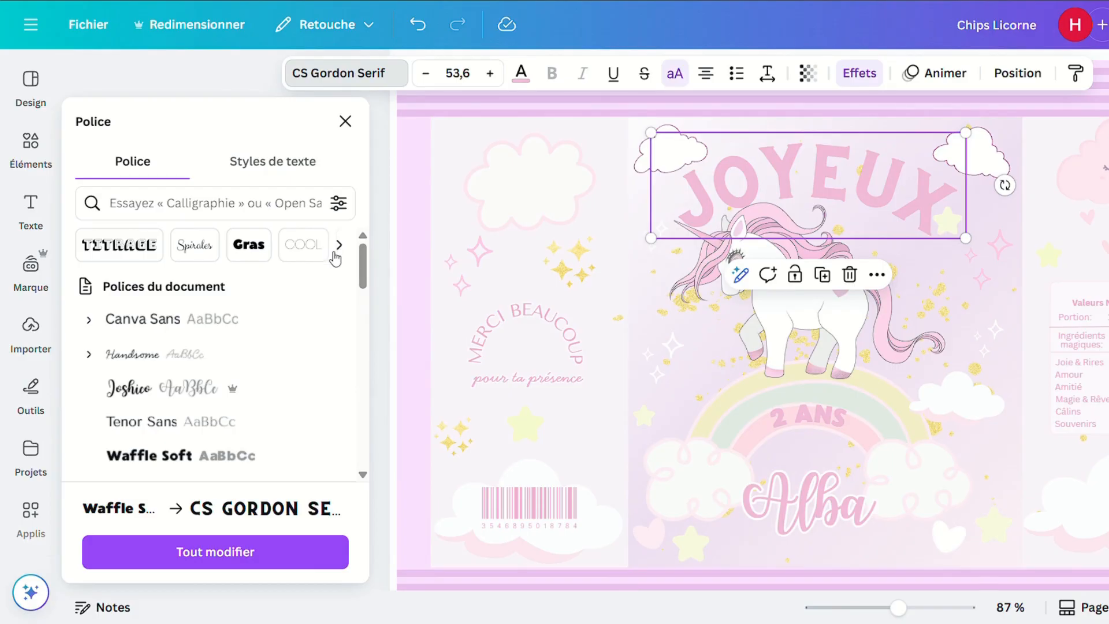
{"action": "key", "text": "ctrl+z"}
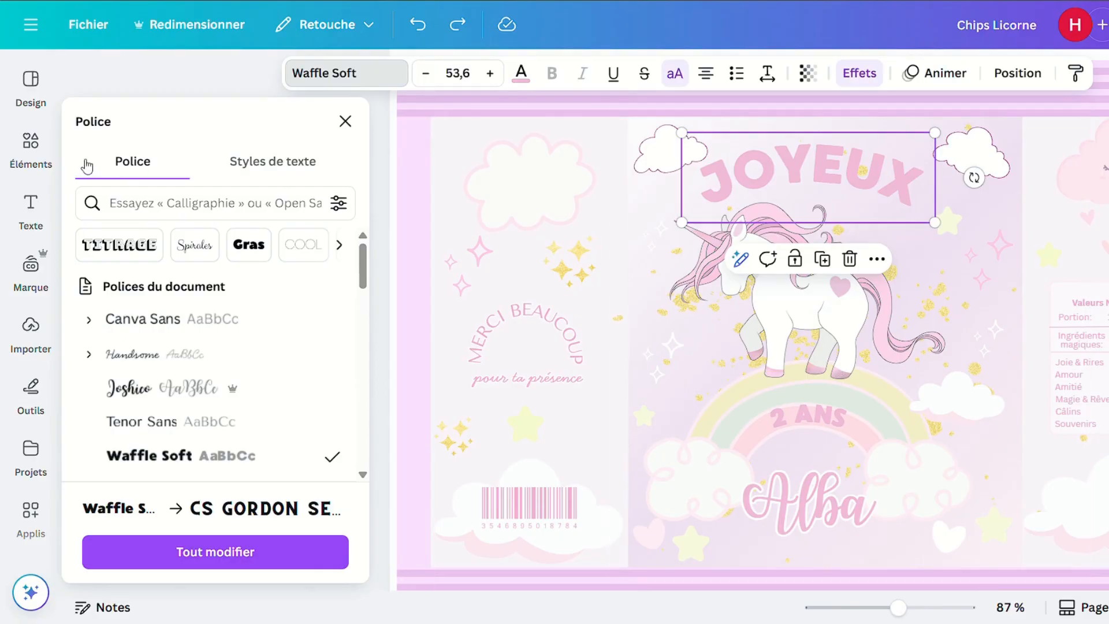
Browse the font categories and the full font list for alternatives for the JOYEUX heading
{"action": "left_click", "coordinate": [340, 245]}
{"action": "left_click", "coordinate": [339, 245]}
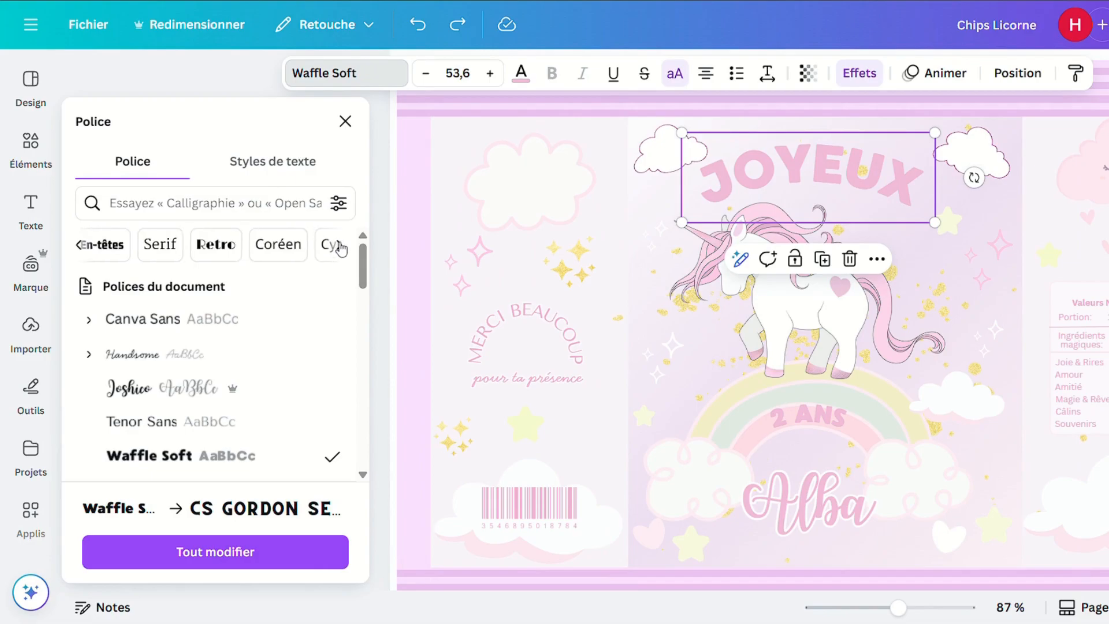
{"action": "scroll", "coordinate": [243, 335], "scroll_direction": "down", "scroll_amount": 10}
{"action": "scroll", "coordinate": [254, 343], "scroll_direction": "down", "scroll_amount": 8}
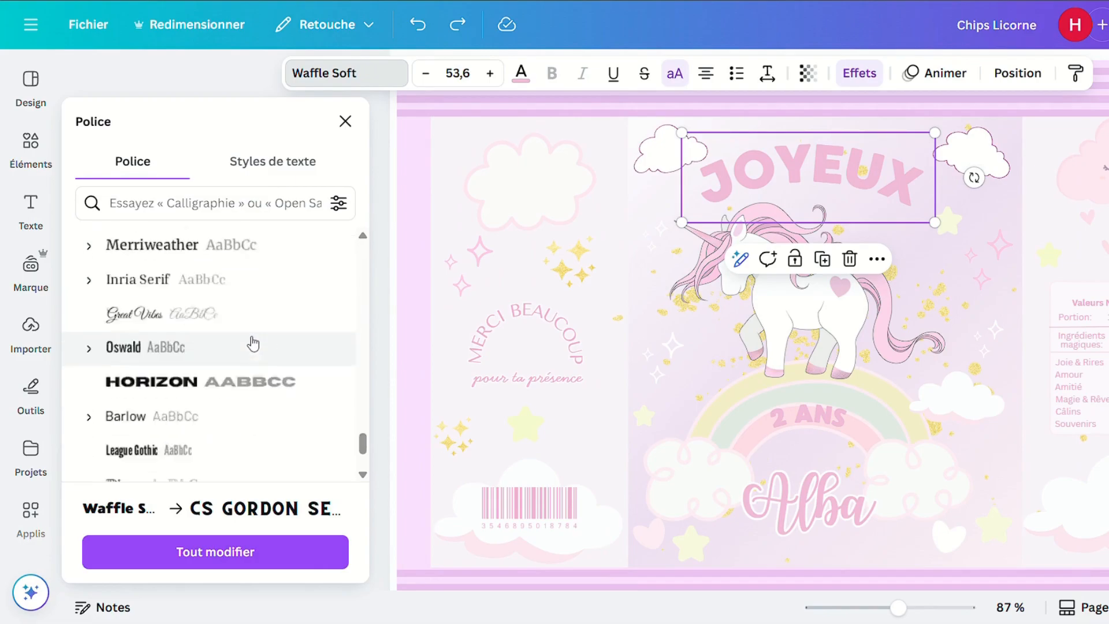
{"action": "scroll", "coordinate": [257, 347], "scroll_direction": "down", "scroll_amount": 15}
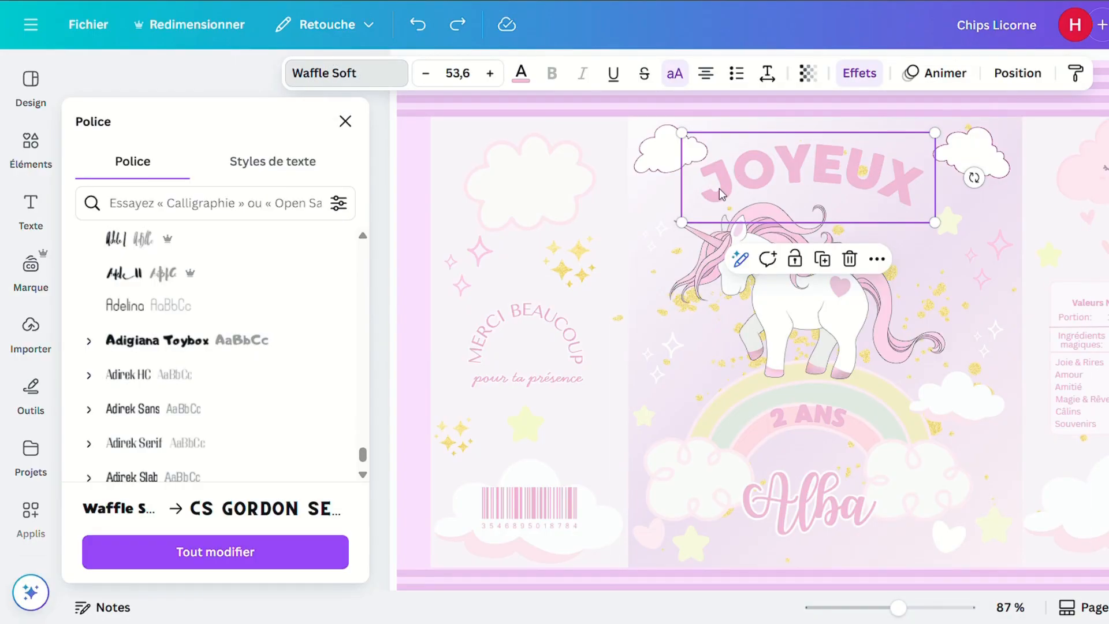
Set the curve of the JOYEUX heading's Courber shape effect to 58
{"action": "left_click", "coordinate": [857, 77]}
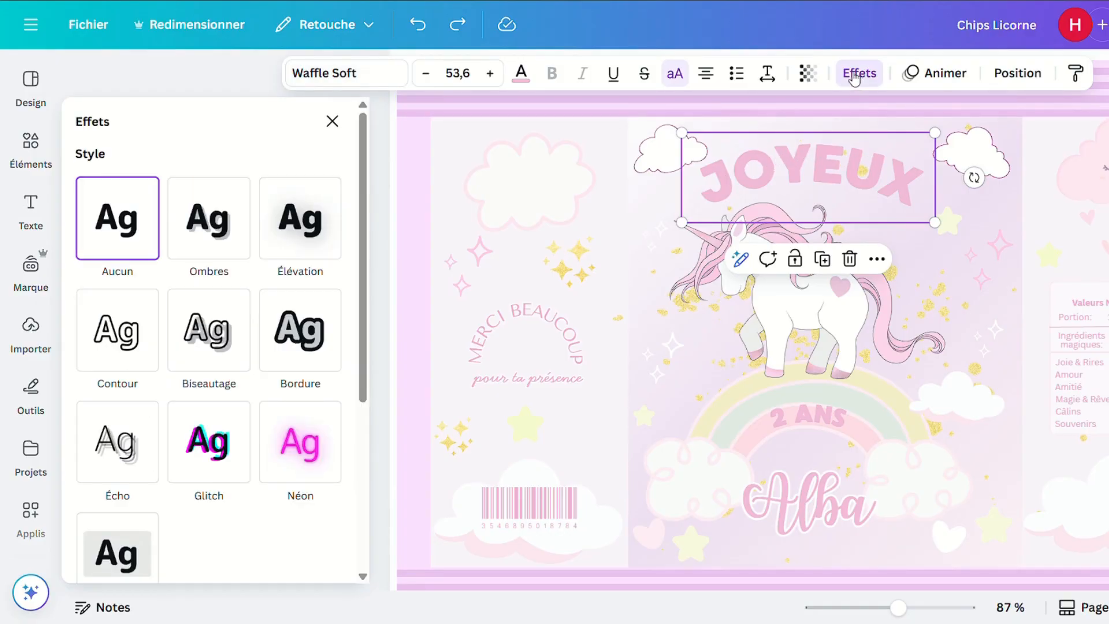
{"action": "scroll", "coordinate": [180, 276], "scroll_direction": "down", "scroll_amount": 5}
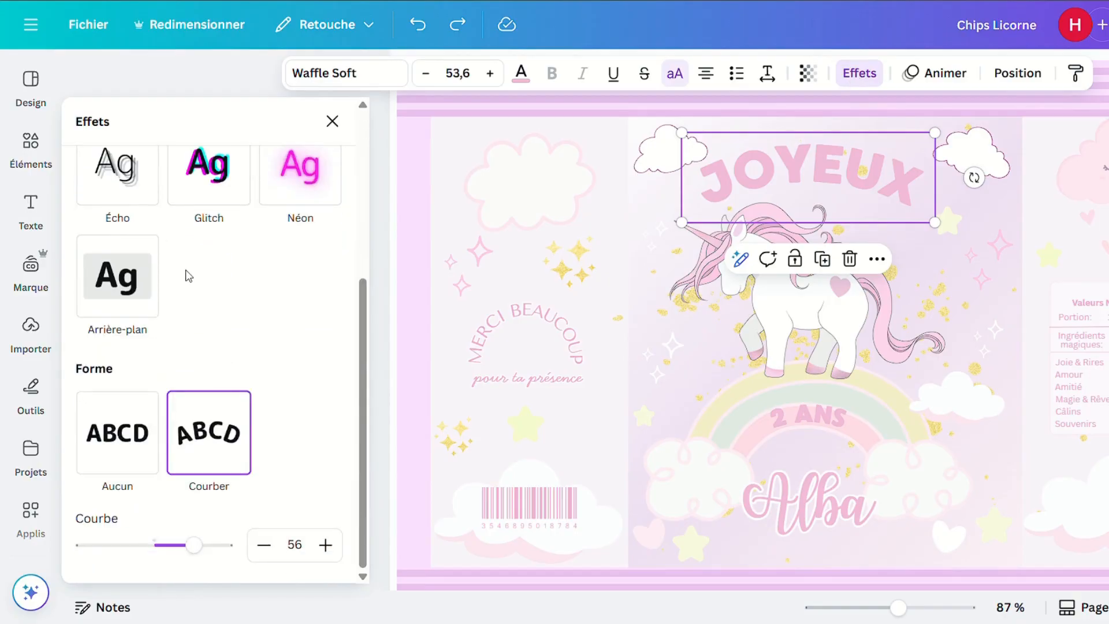
{"action": "left_click_drag", "start_coordinate": [194, 548], "coordinate": [197, 552]}
{"action": "left_click_drag", "start_coordinate": [234, 549], "coordinate": [197, 532]}
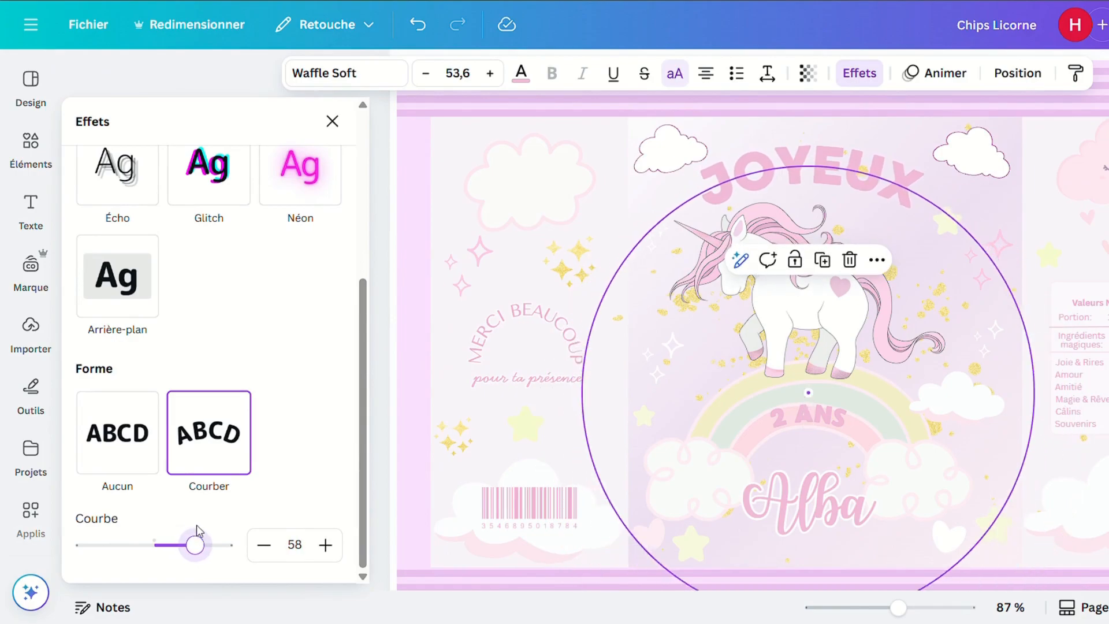
Check the text effects applied to the curved 2 ANS text and the child's name below the rainbow
{"action": "left_click", "coordinate": [809, 416]}
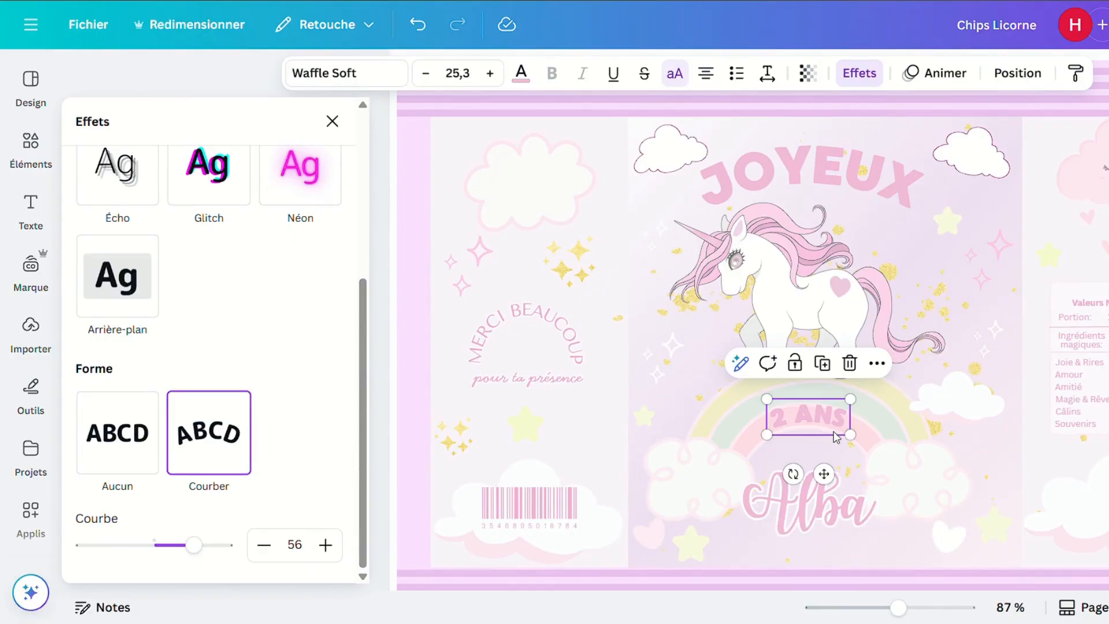
{"action": "scroll", "coordinate": [807, 340], "scroll_direction": "down", "scroll_amount": 3}
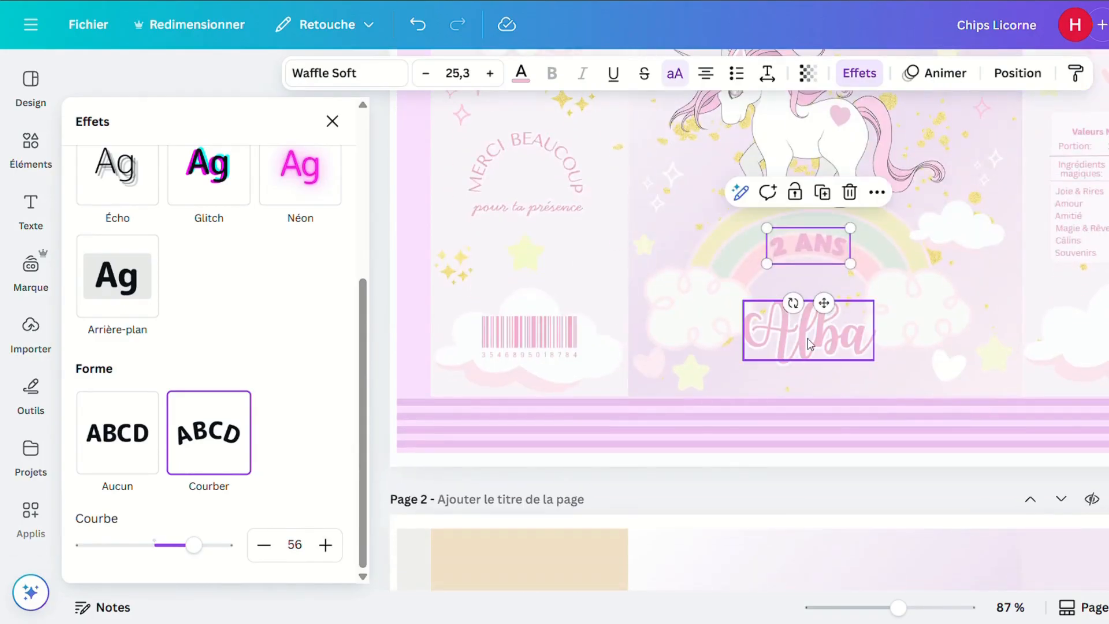
{"action": "left_click", "coordinate": [820, 338]}
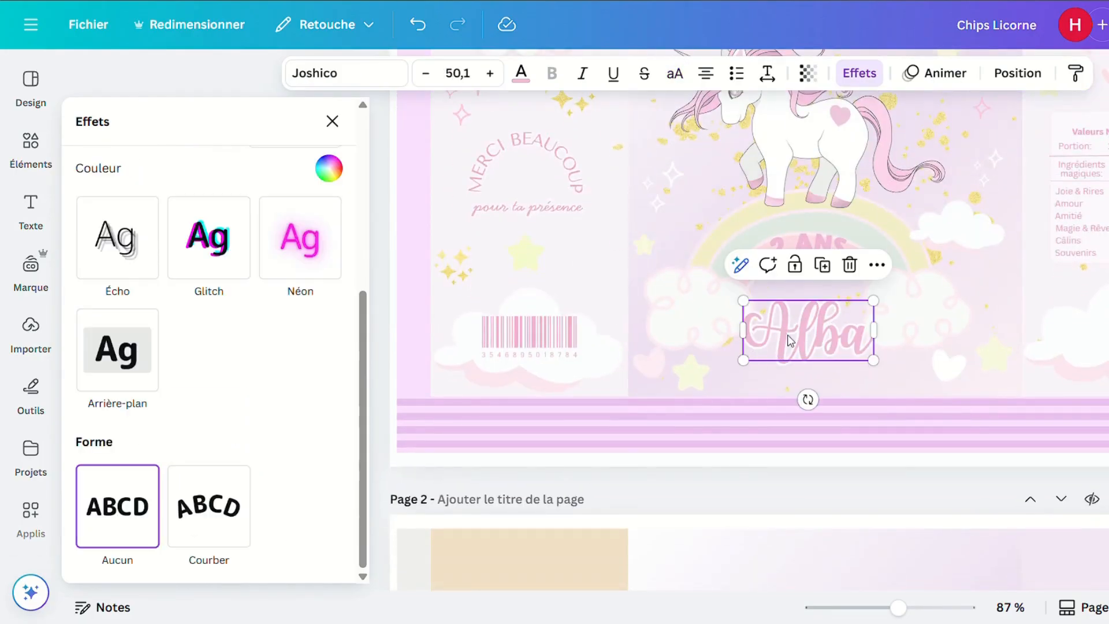
{"action": "scroll", "coordinate": [784, 336], "scroll_direction": "up", "scroll_amount": 3}
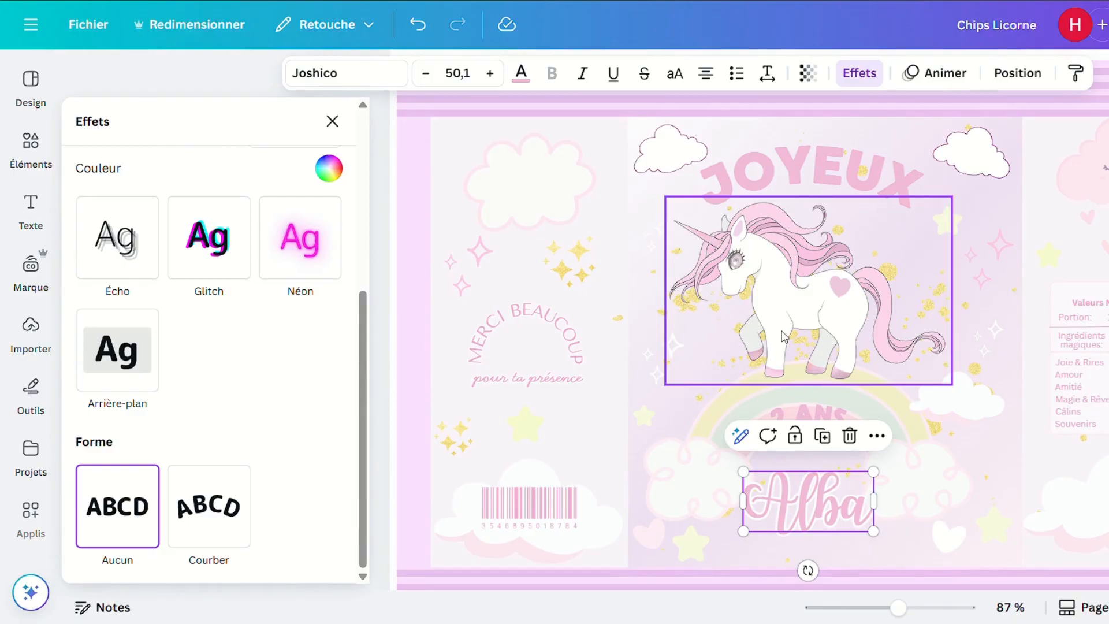
Examine the Bordure effect on the child's name, including its thickness and colour settings
{"action": "left_click", "coordinate": [861, 75]}
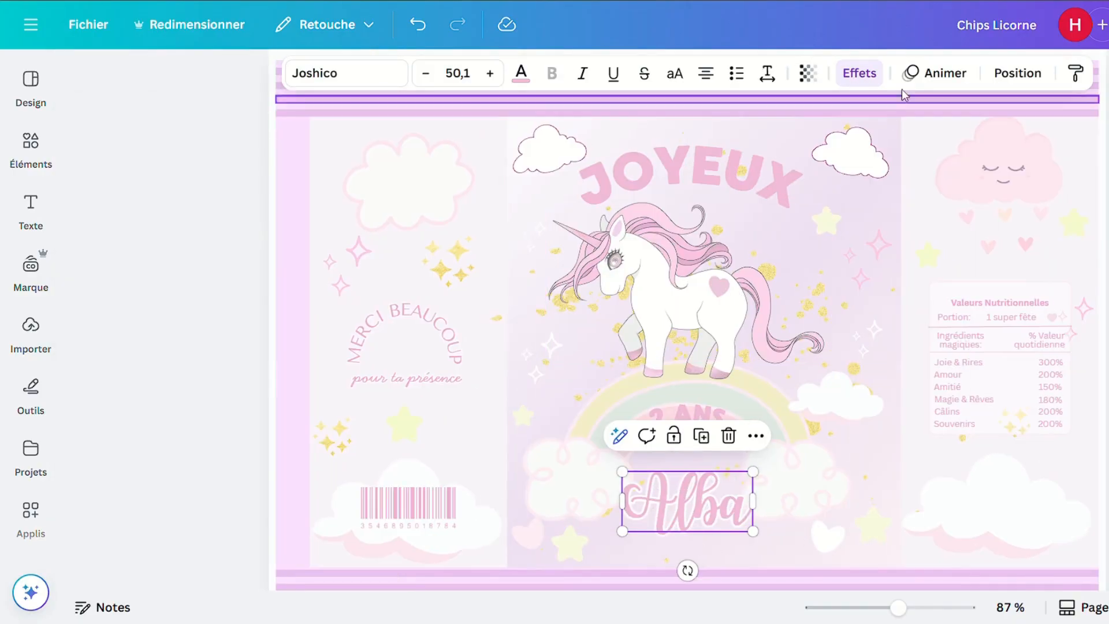
{"action": "left_click", "coordinate": [863, 73]}
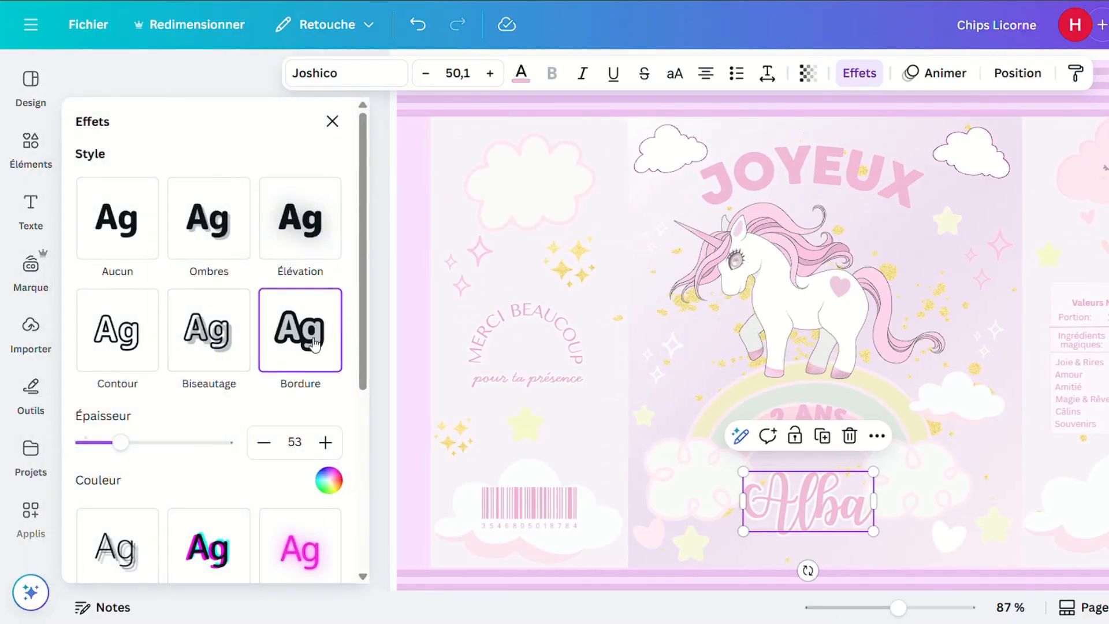
{"action": "scroll", "coordinate": [315, 345], "scroll_direction": "down", "scroll_amount": 2}
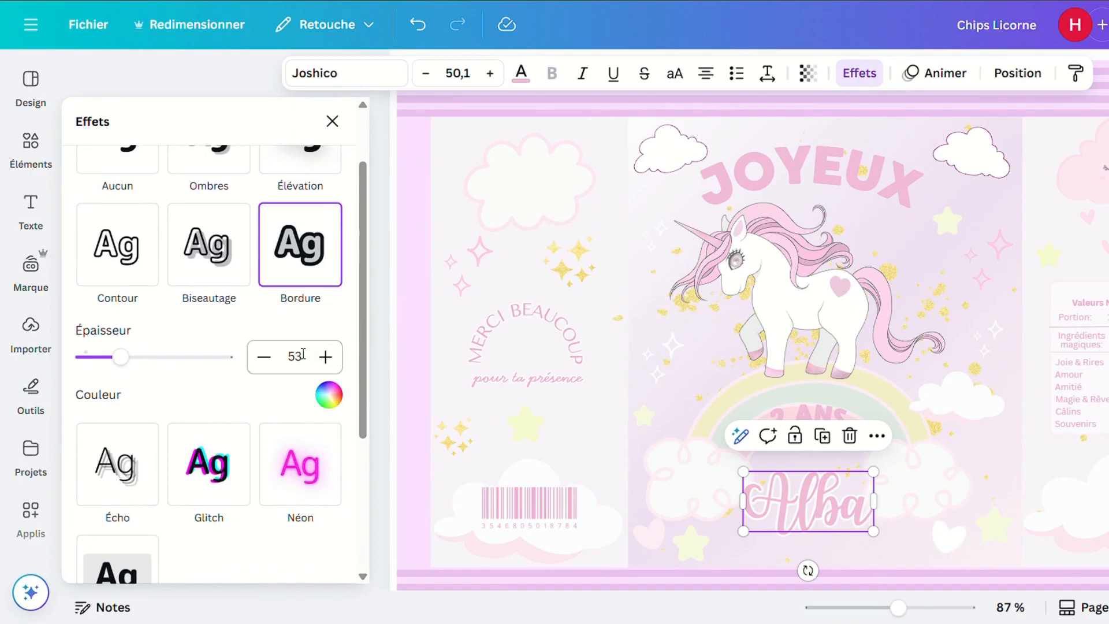
{"action": "mouse_move", "coordinate": [120, 358]}
{"action": "left_mouse_down"}
{"action": "mouse_move", "coordinate": [186, 360]}
{"action": "mouse_move", "coordinate": [122, 359]}
{"action": "left_mouse_up"}
{"action": "left_click", "coordinate": [609, 438]}
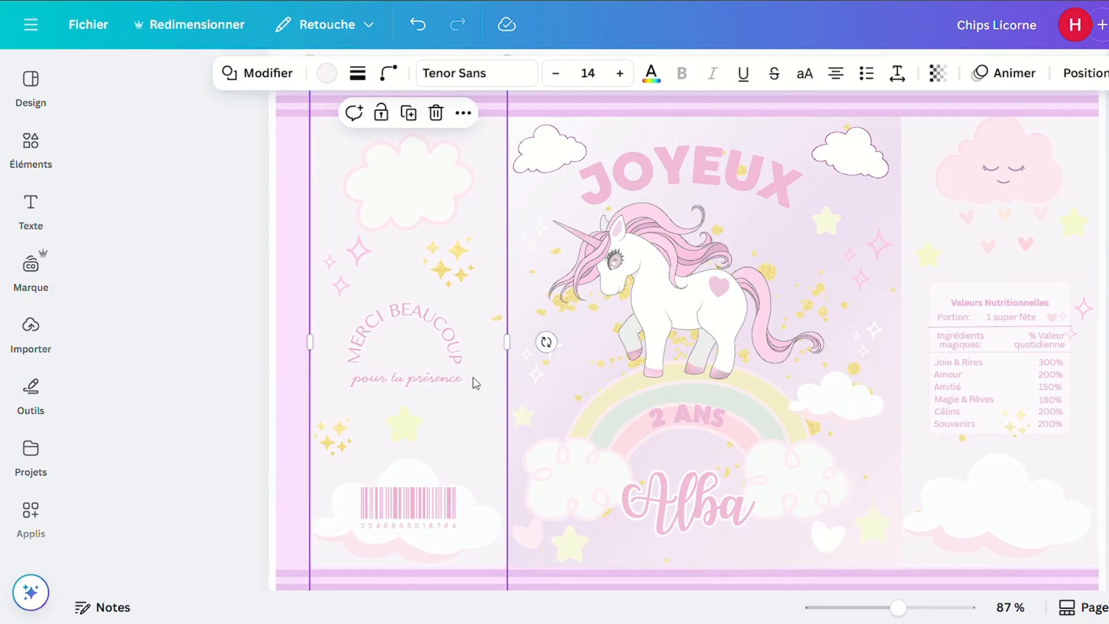
Check the Courber shape effect and curve setting of the MERCI BEAUCOUP text on page 1's side panel
{"action": "left_click", "coordinate": [349, 359]}
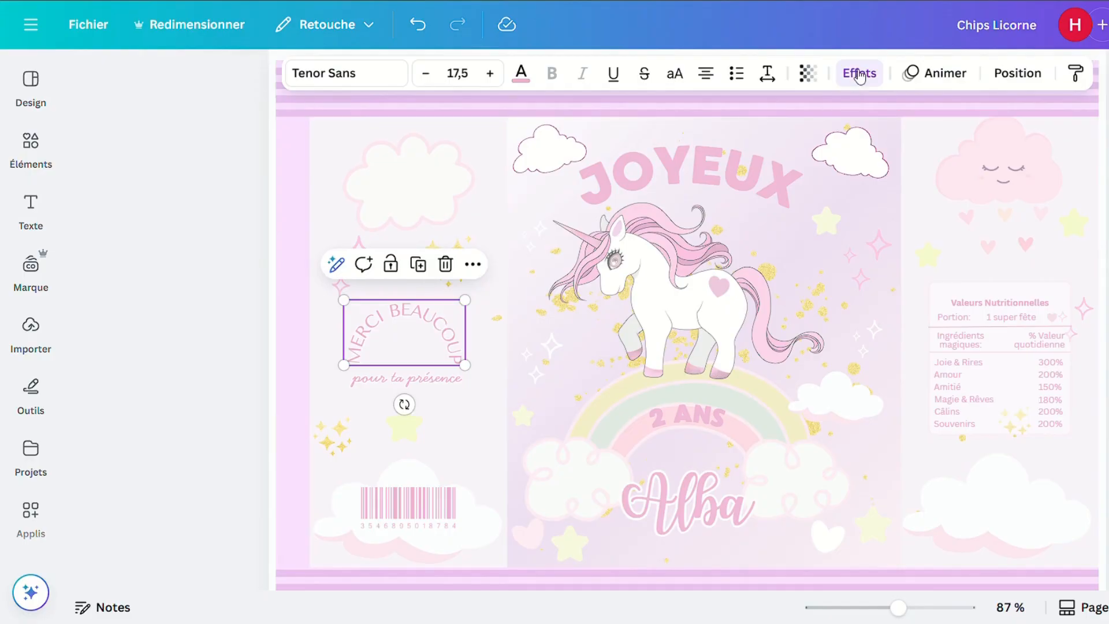
{"action": "left_click", "coordinate": [860, 73]}
{"action": "scroll", "coordinate": [199, 352], "scroll_direction": "down", "scroll_amount": 6}
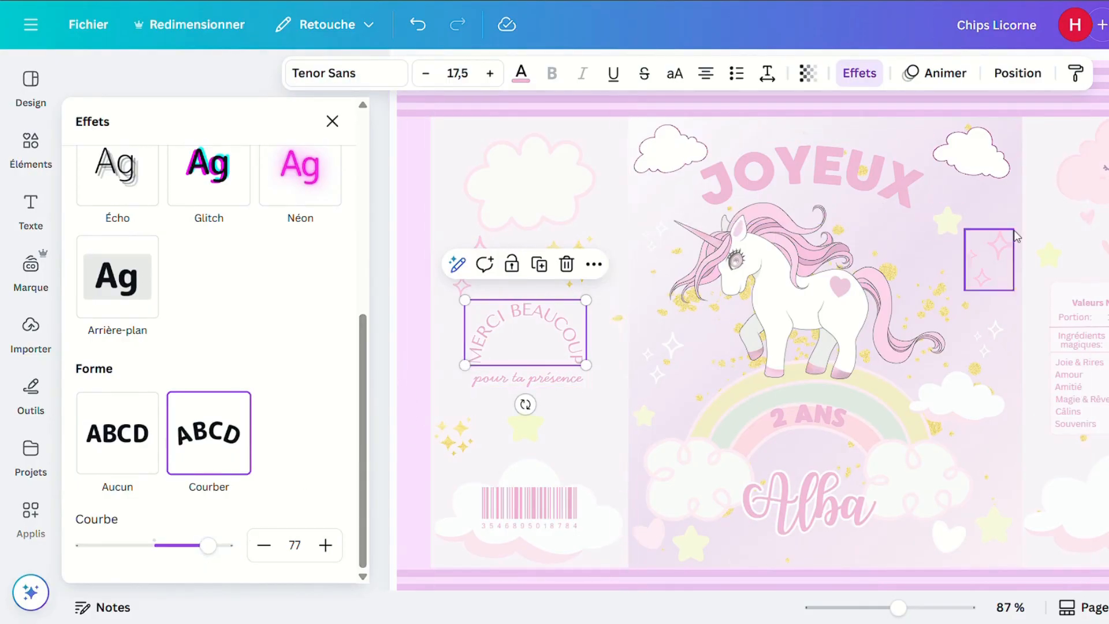
{"action": "key", "text": "Escape"}
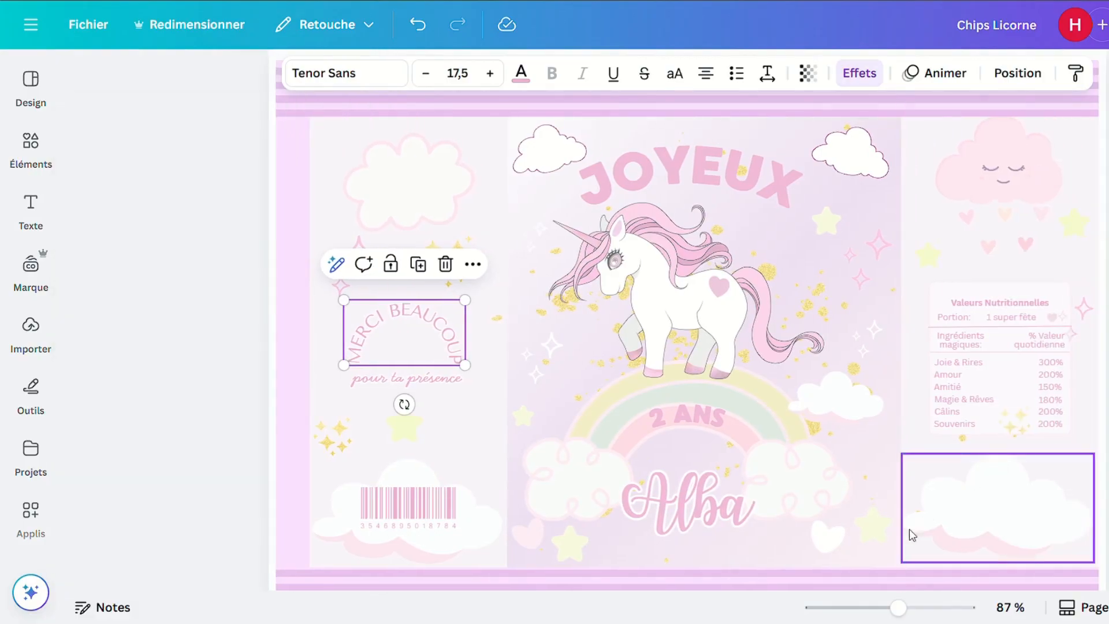
{"action": "mouse_move", "coordinate": [898, 611]}
{"action": "left_mouse_down"}
{"action": "mouse_move", "coordinate": [886, 610]}
{"action": "mouse_move", "coordinate": [897, 614]}
{"action": "left_mouse_up"}
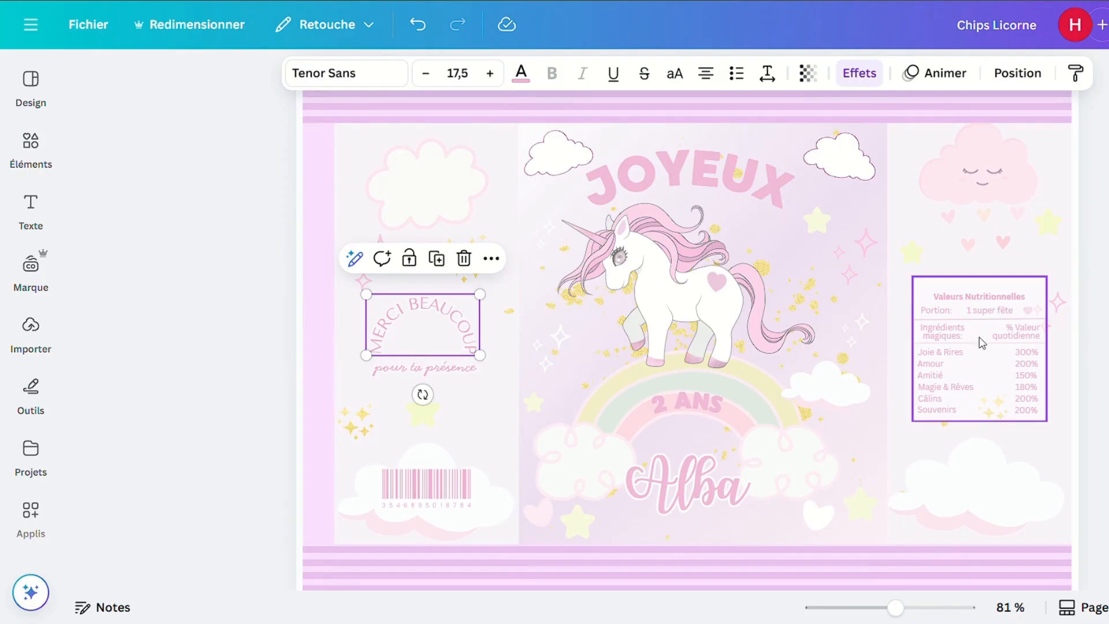
Add a blank page after page 1 and clear the licorne search from the elements library
{"action": "left_click", "coordinate": [1033, 78]}
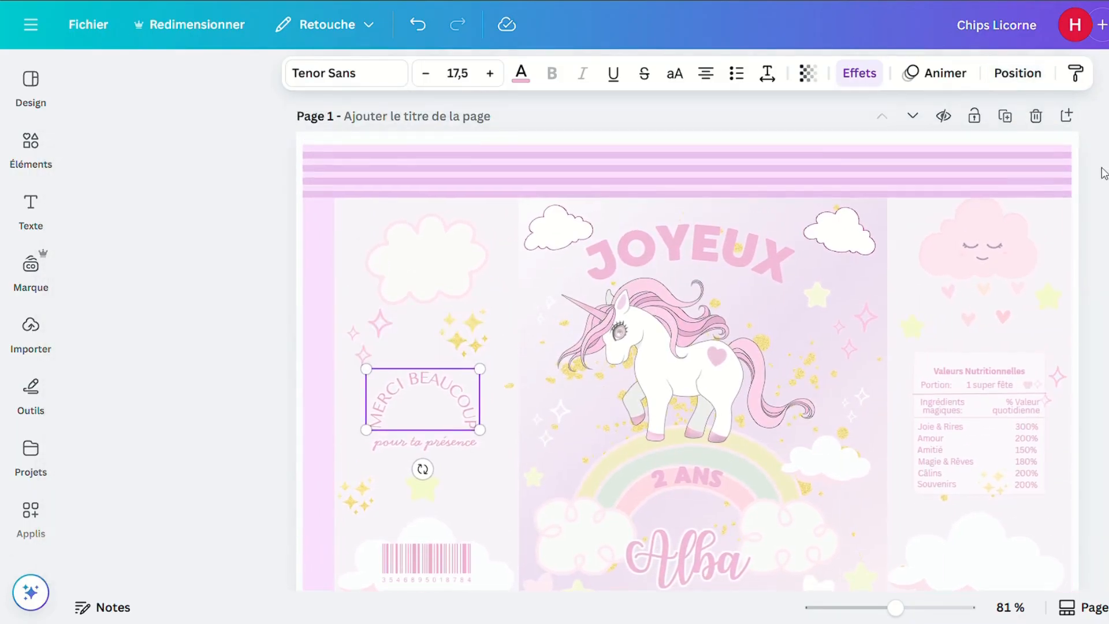
{"action": "left_click", "coordinate": [1068, 115]}
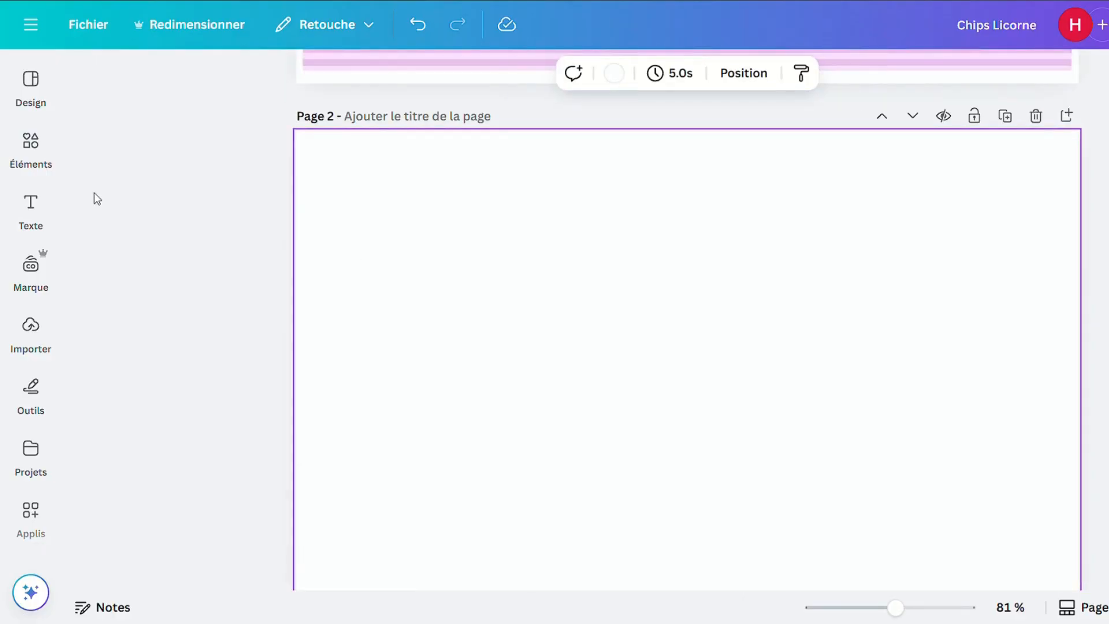
{"action": "left_click", "coordinate": [31, 147]}
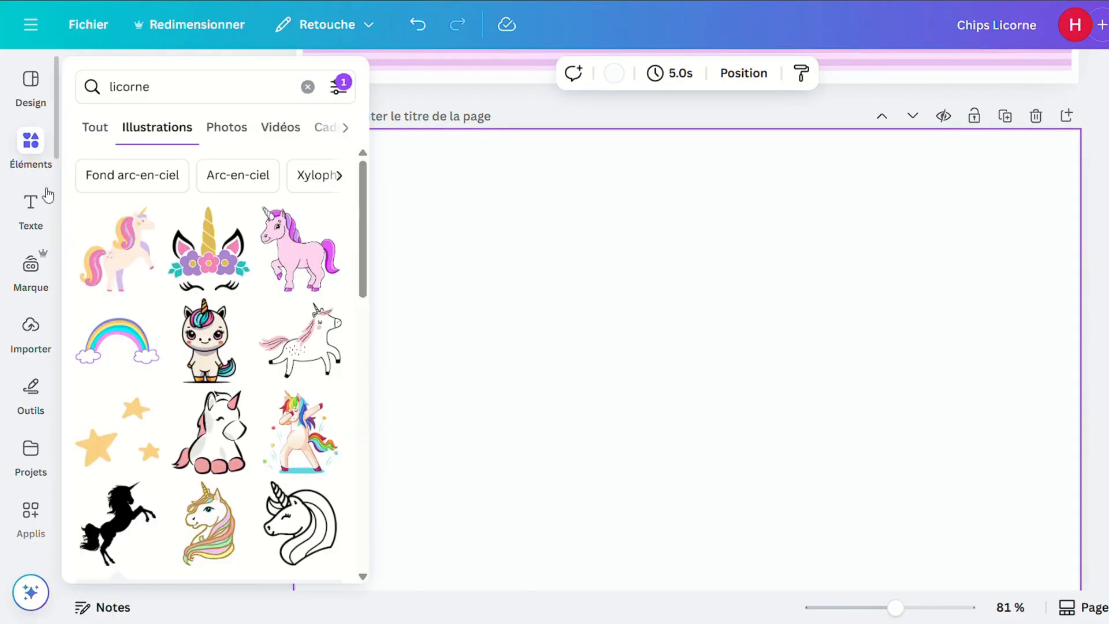
{"action": "left_click", "coordinate": [308, 87]}
{"action": "left_click", "coordinate": [626, 347]}
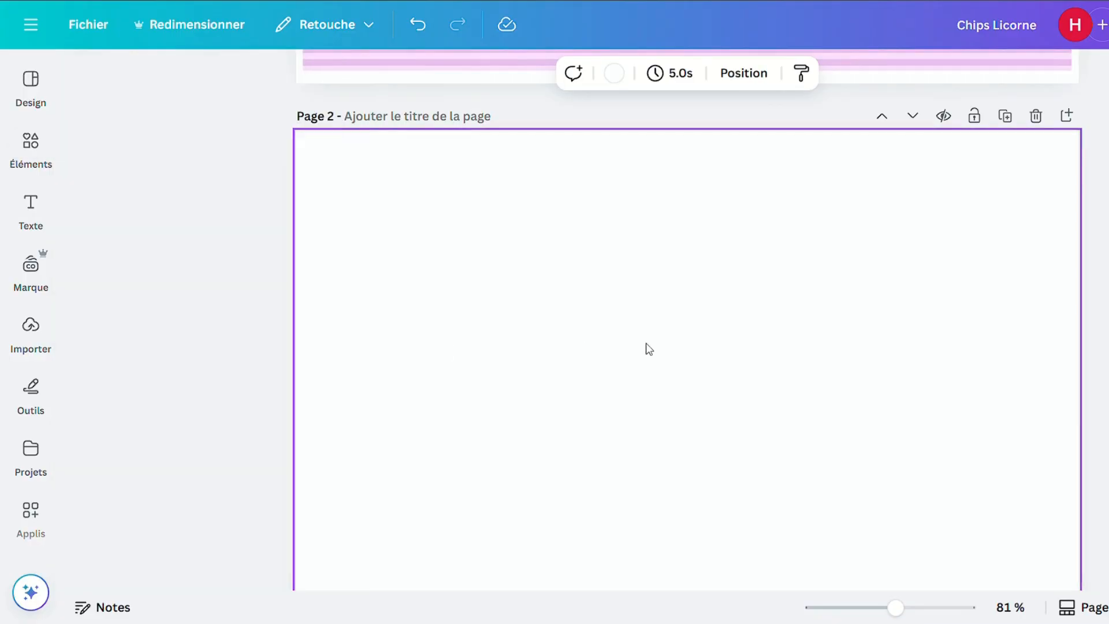
Add a square shape to page 2 and enlarge it into a tall rectangle near the middle of the page
{"action": "left_click", "coordinate": [34, 155]}
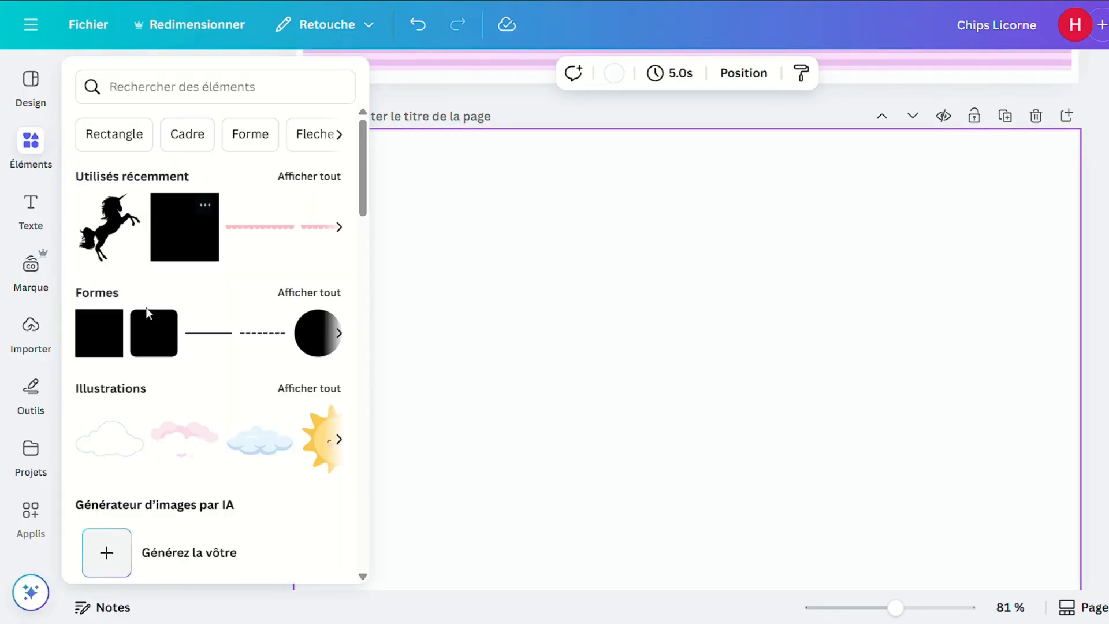
{"action": "left_click", "coordinate": [97, 334]}
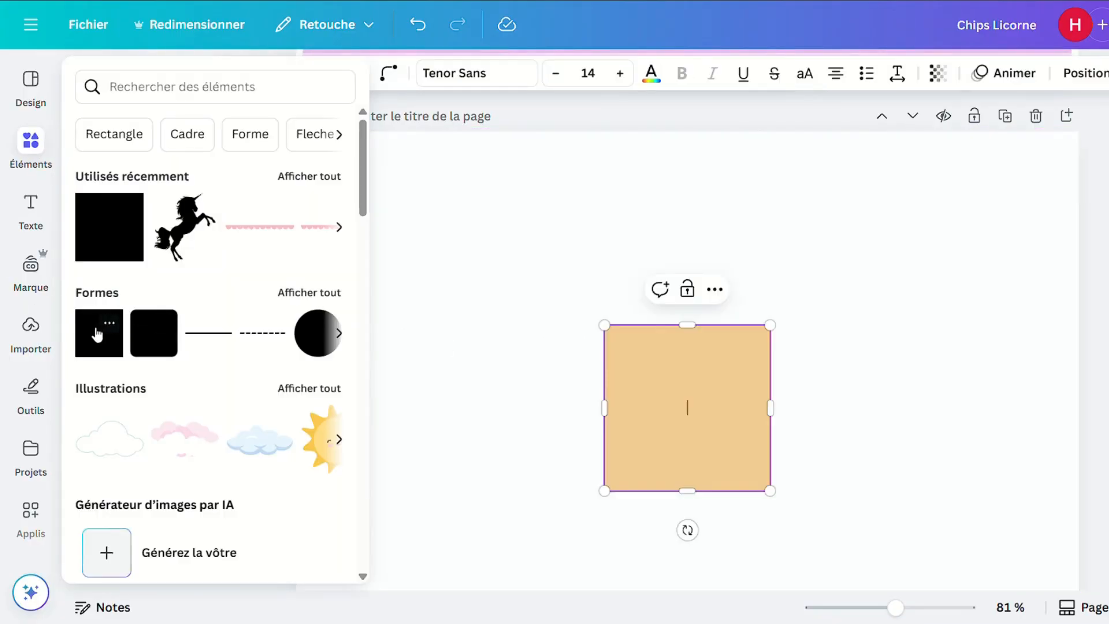
{"action": "left_click_drag", "start_coordinate": [770, 491], "coordinate": [824, 570]}
{"action": "left_click_drag", "start_coordinate": [753, 461], "coordinate": [694, 350]}
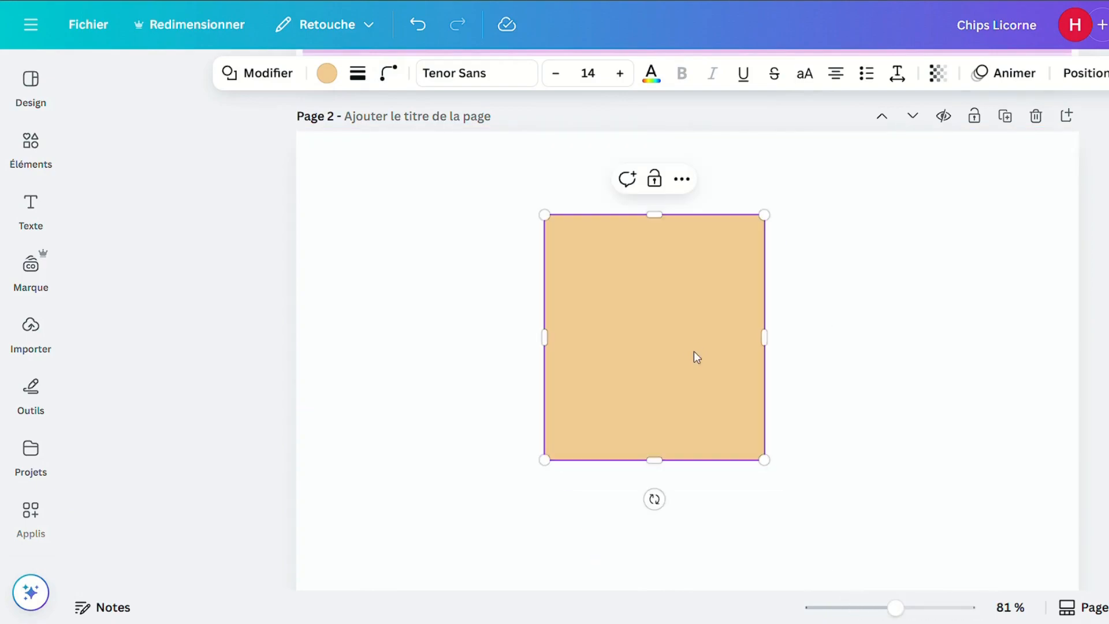
{"action": "left_click_drag", "start_coordinate": [765, 337], "coordinate": [774, 337]}
{"action": "left_click_drag", "start_coordinate": [770, 458], "coordinate": [774, 505]}
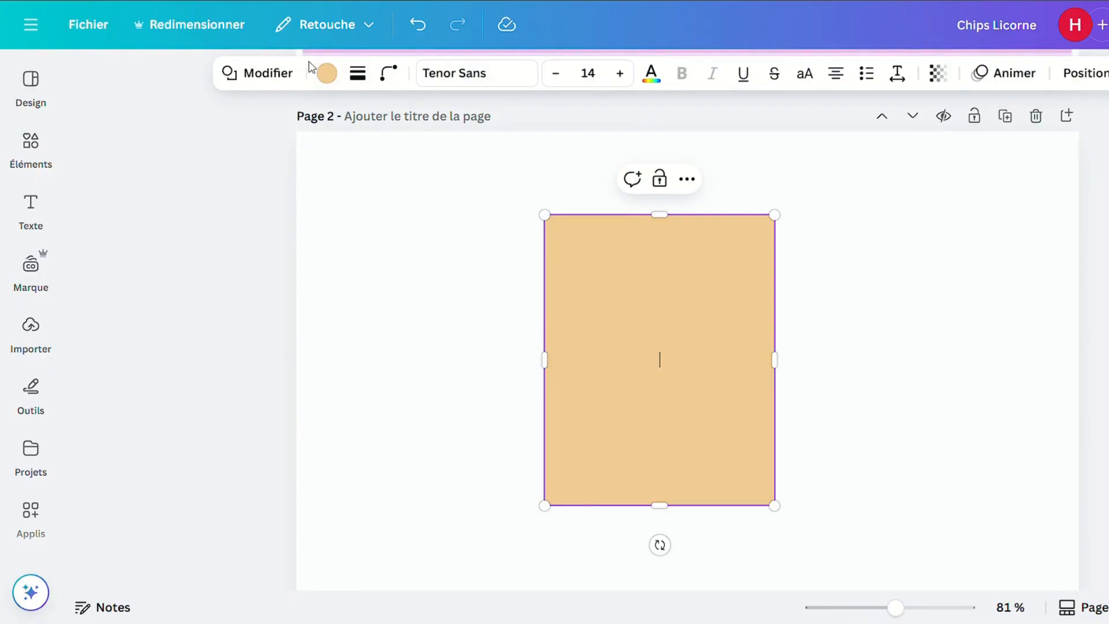
Fill the rectangle on page 2 with the very pale lilac-pink from the document colours
{"action": "left_click", "coordinate": [324, 74]}
{"action": "left_click", "coordinate": [131, 365]}
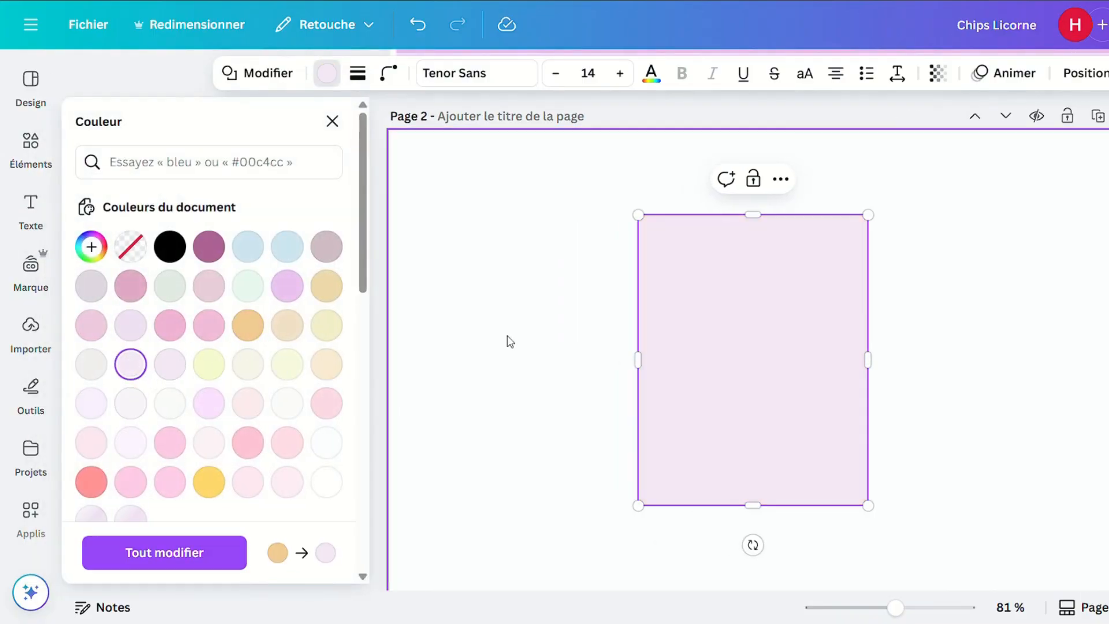
{"action": "left_click", "coordinate": [512, 289]}
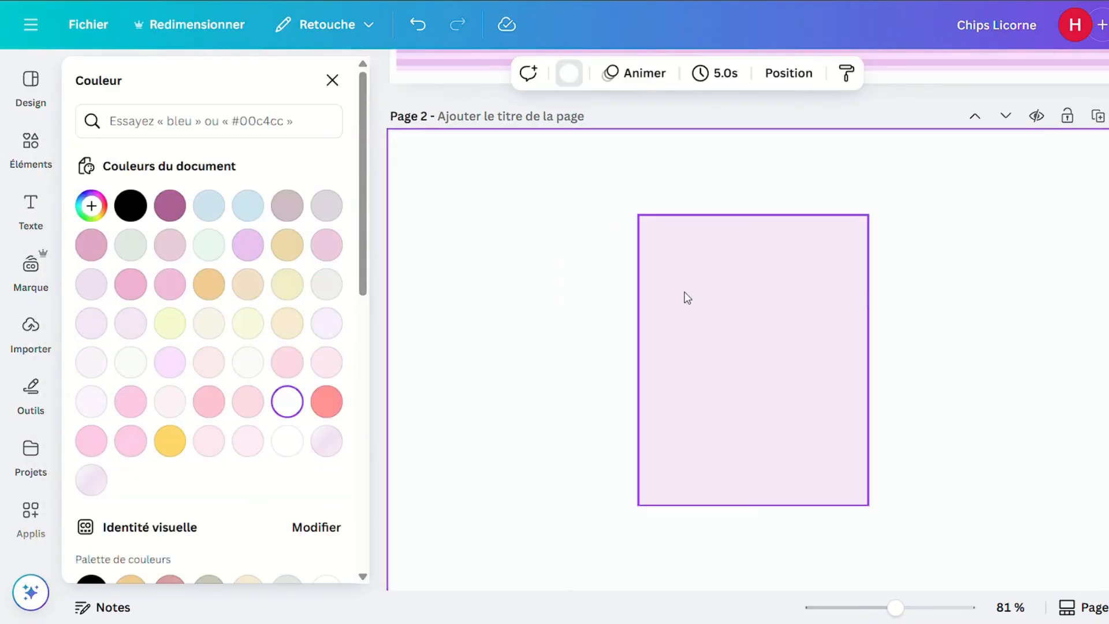
{"action": "left_click", "coordinate": [676, 294]}
{"action": "scroll", "coordinate": [736, 245], "scroll_direction": "up", "scroll_amount": 2}
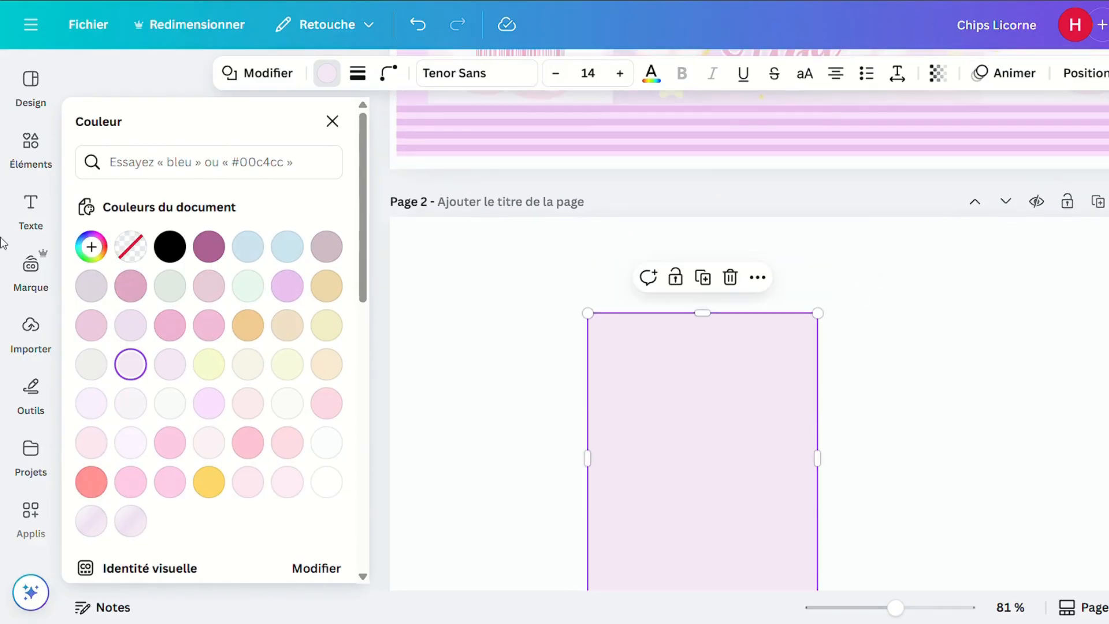
Add a straight line across the lower part of the rectangle, horizontal and ending at the rectangle's right edge
{"action": "left_click", "coordinate": [29, 158]}
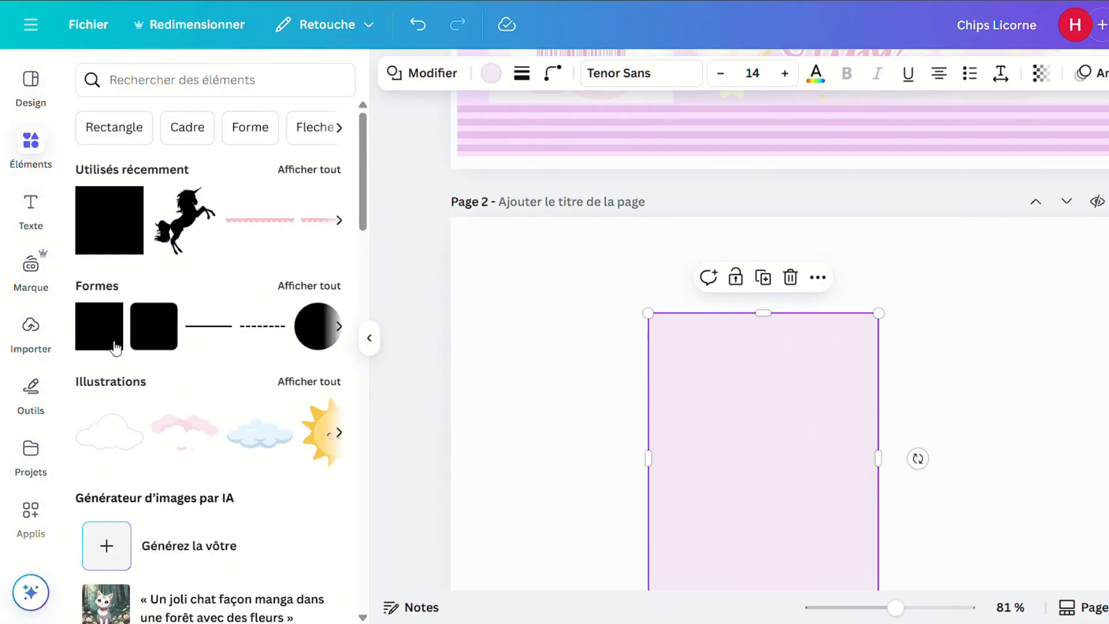
{"action": "left_click", "coordinate": [211, 325]}
{"action": "left_click_drag", "start_coordinate": [975, 493], "coordinate": [878, 491]}
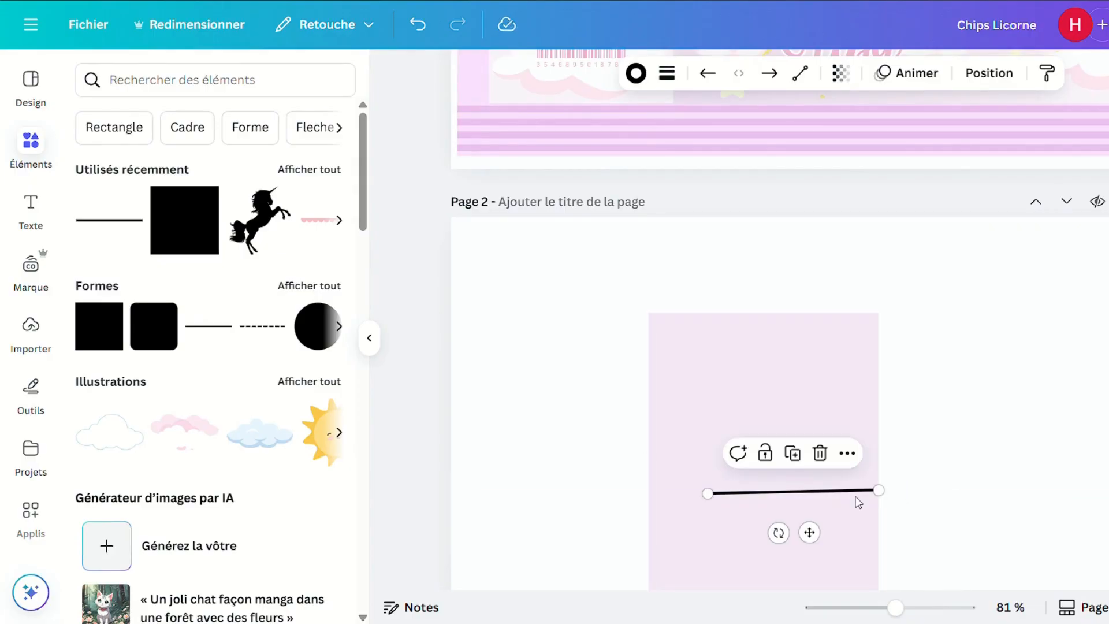
{"action": "mouse_move", "coordinate": [879, 491]}
{"action": "left_mouse_down"}
{"action": "mouse_move", "coordinate": [891, 494]}
{"action": "mouse_move", "coordinate": [878, 492]}
{"action": "left_mouse_up"}
{"action": "left_click_drag", "start_coordinate": [808, 496], "coordinate": [758, 473]}
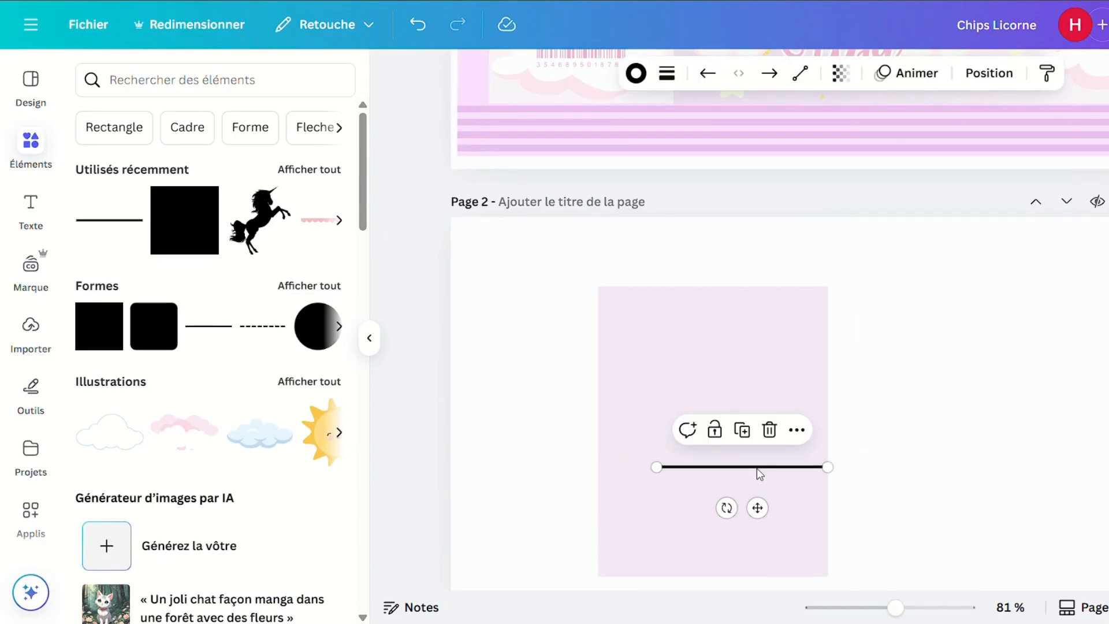
{"action": "left_click", "coordinate": [906, 366]}
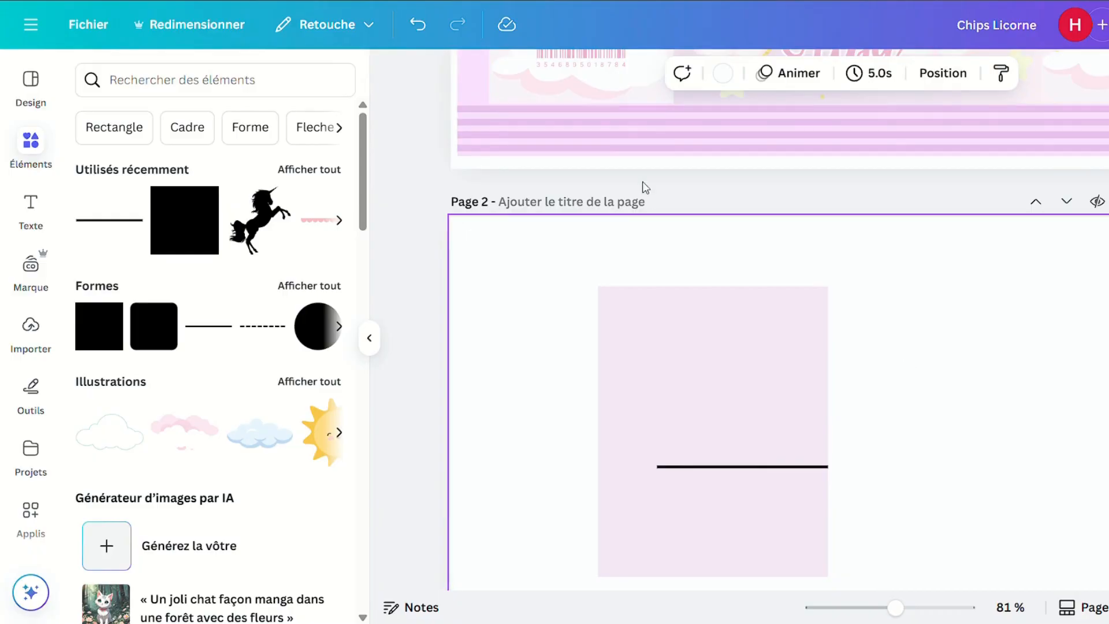
Set the line's stroke thickness to 1 and its style to dotted
{"action": "left_click", "coordinate": [759, 469]}
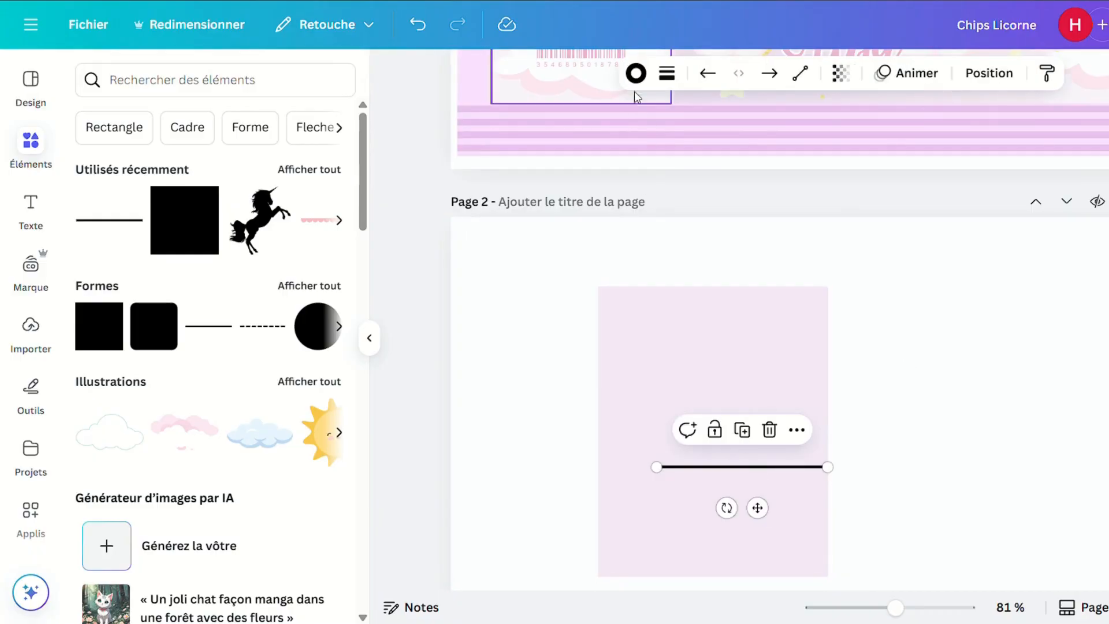
{"action": "left_click", "coordinate": [636, 72]}
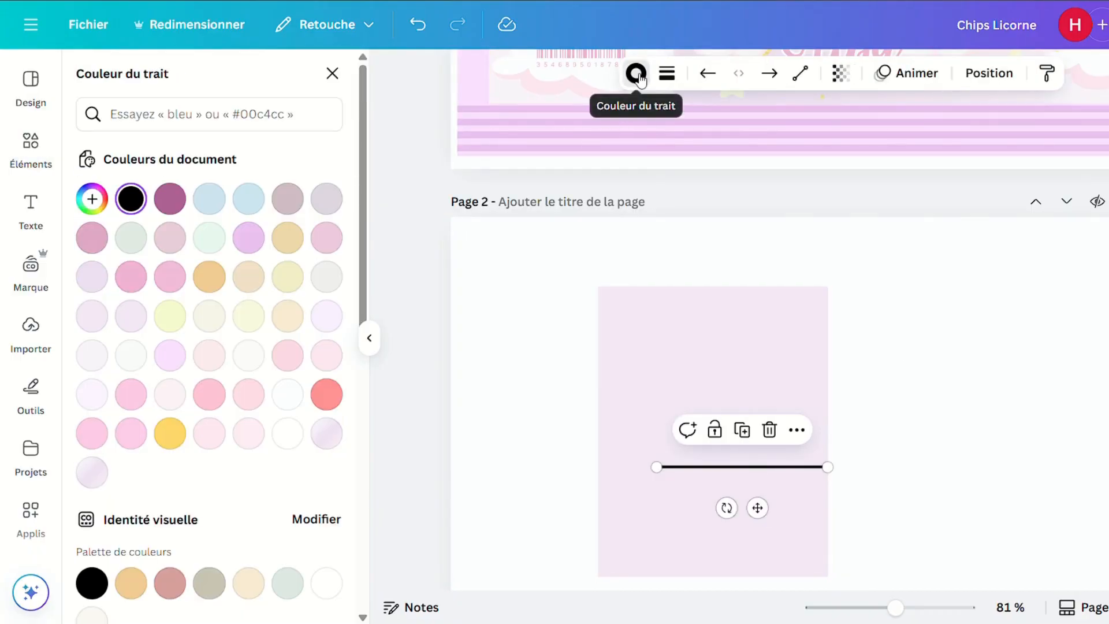
{"action": "left_click", "coordinate": [667, 73]}
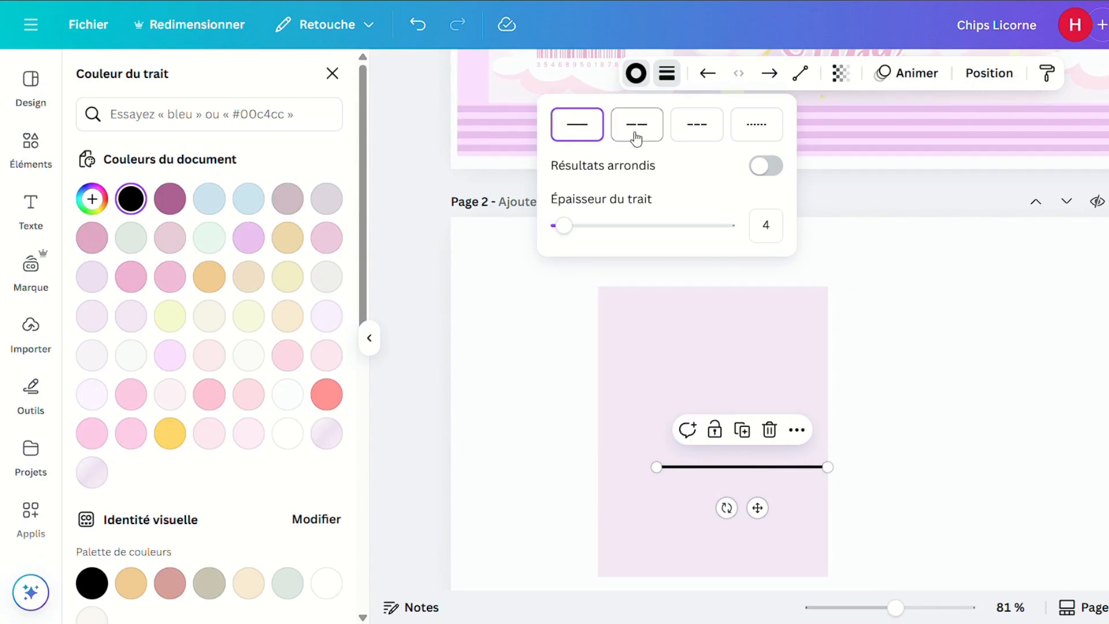
{"action": "left_click", "coordinate": [564, 226]}
{"action": "left_click_drag", "start_coordinate": [566, 229], "coordinate": [557, 229]}
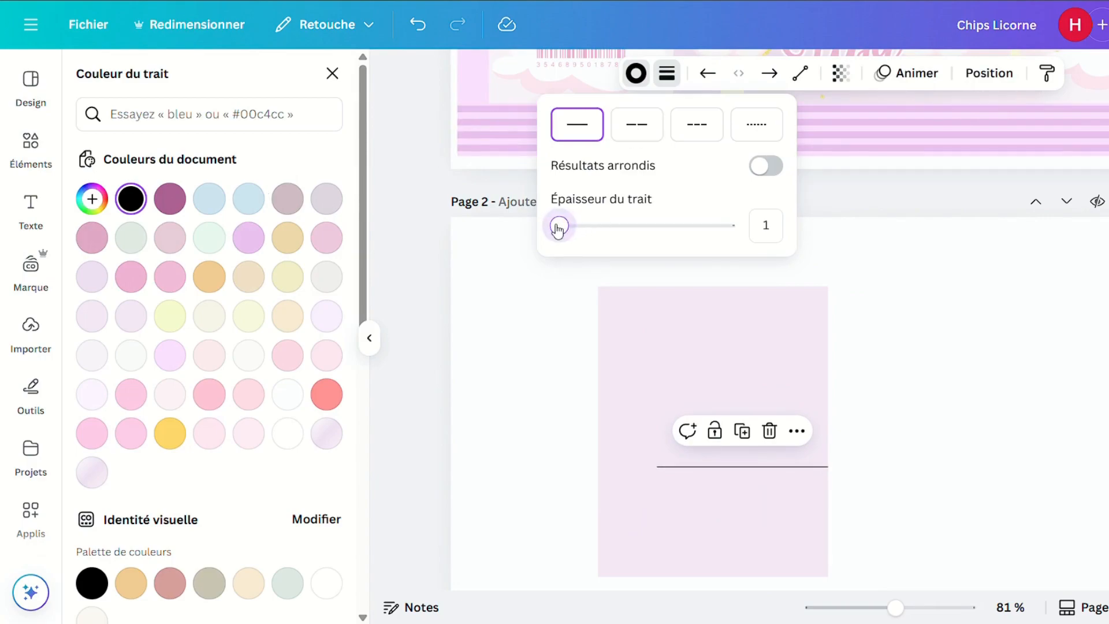
{"action": "left_click", "coordinate": [641, 126]}
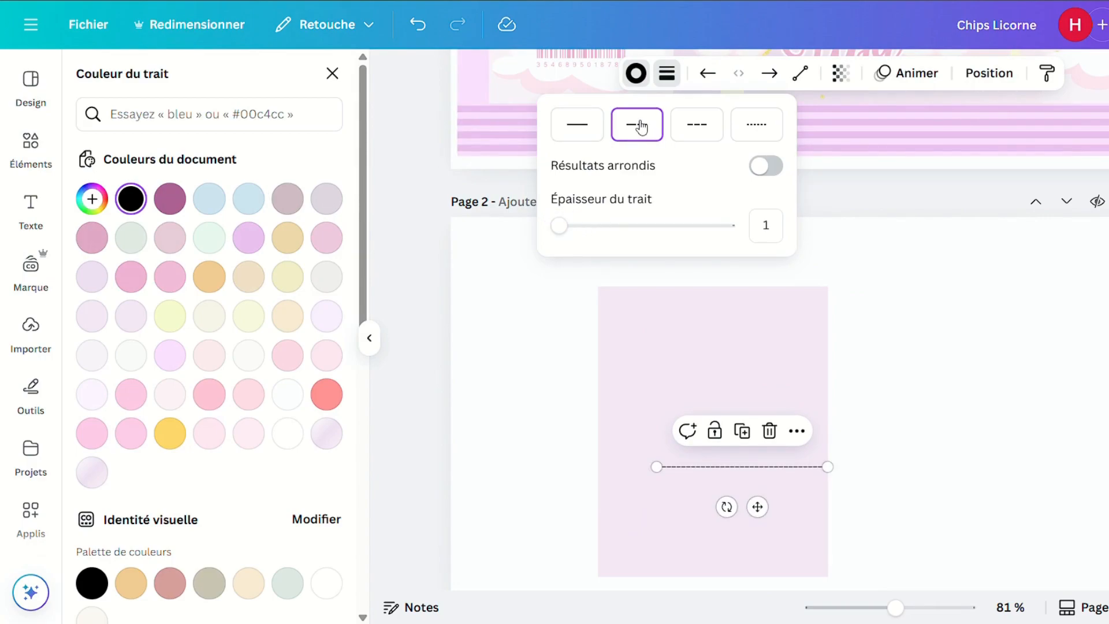
{"action": "left_click", "coordinate": [756, 125]}
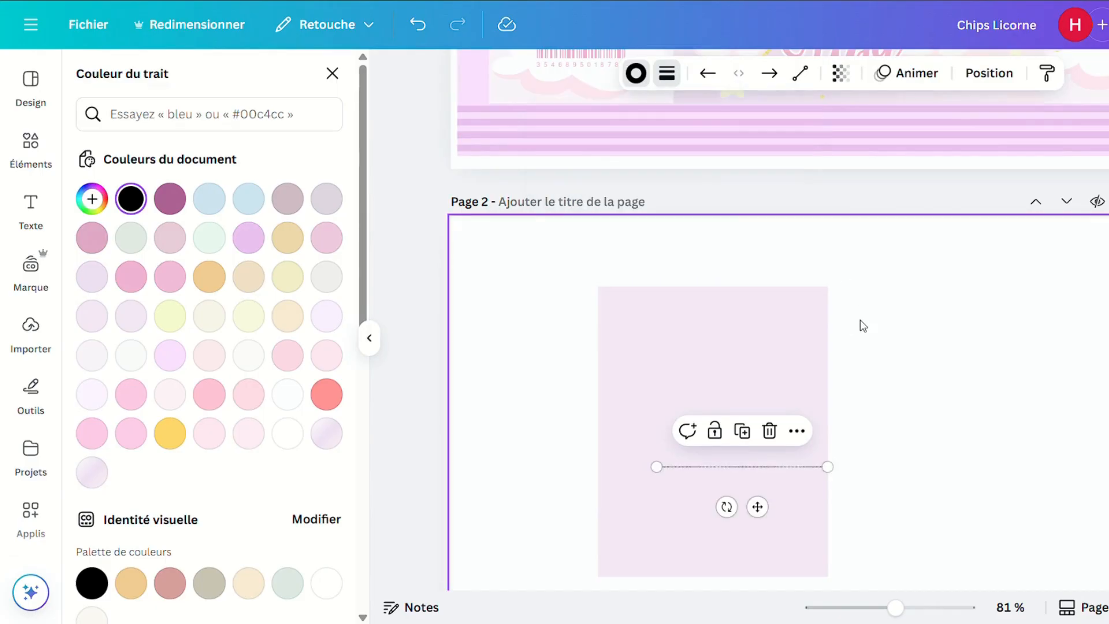
{"action": "left_click", "coordinate": [871, 307]}
Examine the finished design on page 1 up close and as a whole, including its nutrition table, unicorn and rainbow
{"action": "scroll", "coordinate": [871, 307], "scroll_direction": "up", "scroll_amount": 5}
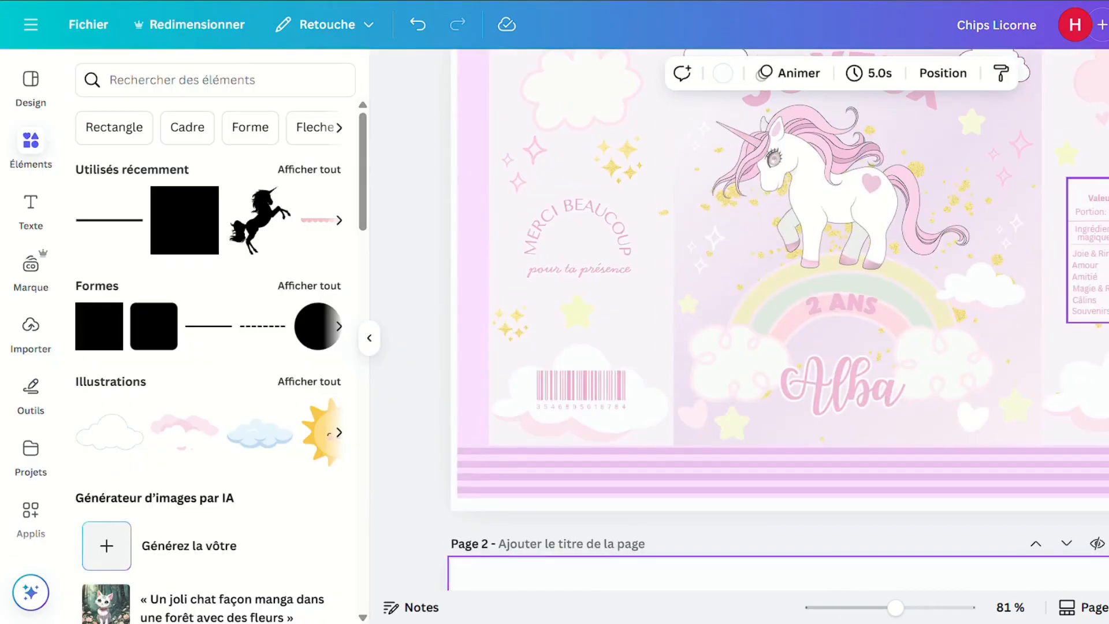
{"action": "left_click_drag", "start_coordinate": [895, 608], "coordinate": [925, 607]}
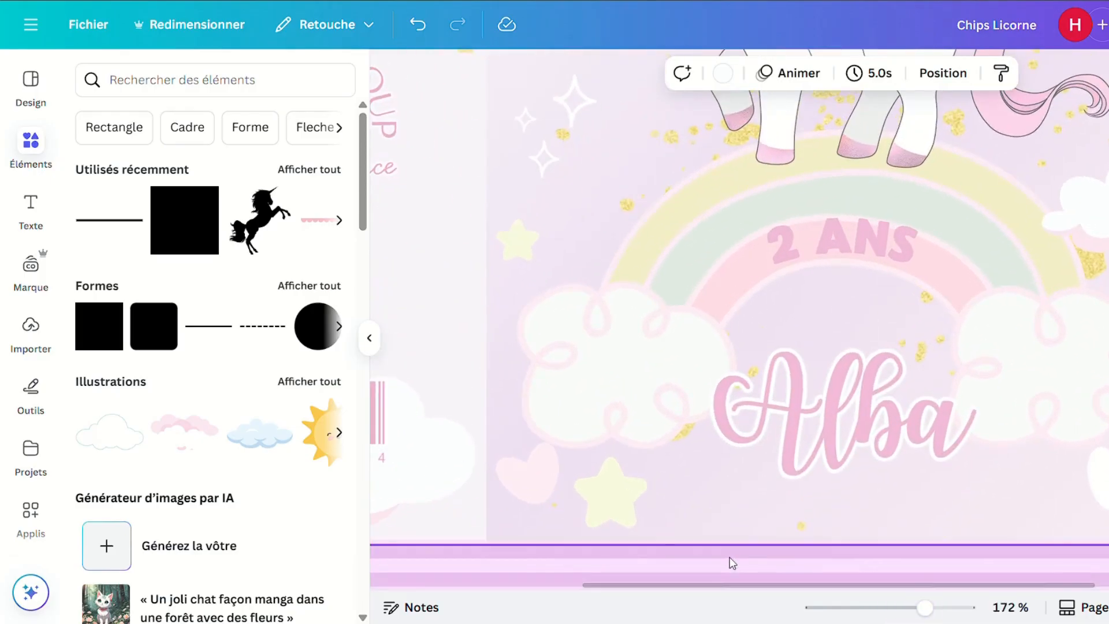
{"action": "left_click", "coordinate": [370, 340]}
{"action": "left_click_drag", "start_coordinate": [549, 590], "coordinate": [712, 610]}
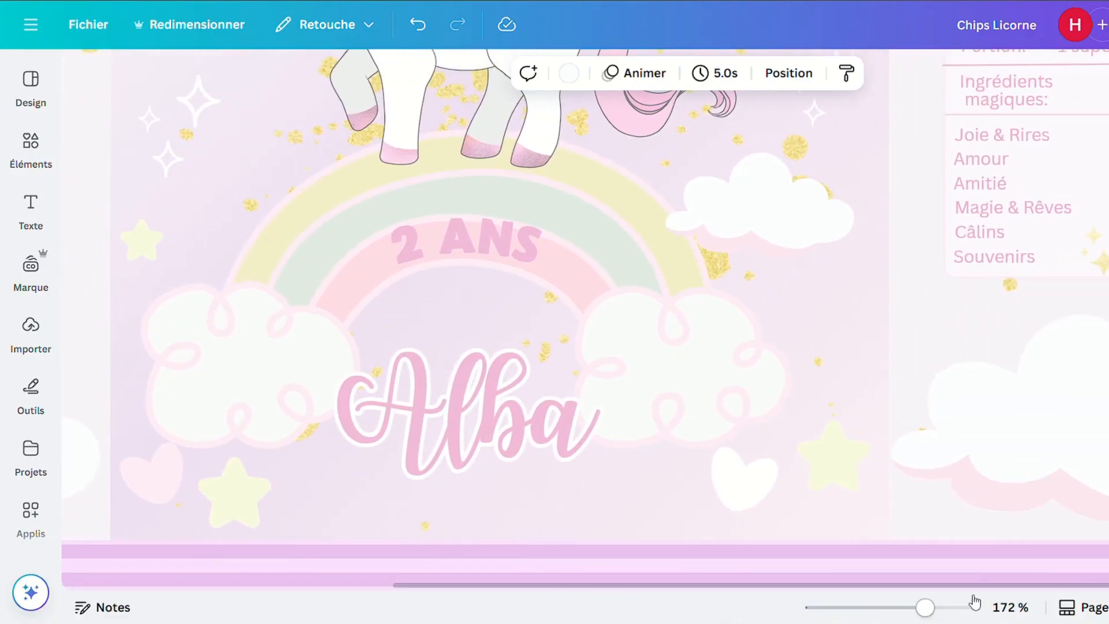
{"action": "scroll", "coordinate": [992, 512], "scroll_direction": "up", "scroll_amount": 3}
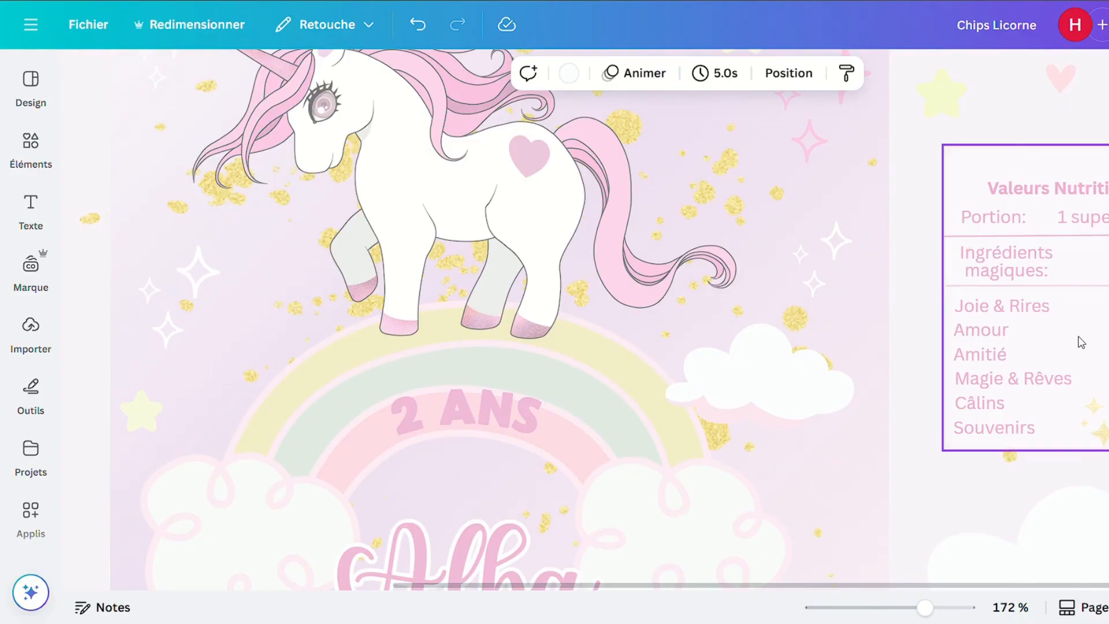
{"action": "scroll", "coordinate": [1081, 342], "scroll_direction": "up", "scroll_amount": 4}
{"action": "scroll", "coordinate": [1081, 342], "scroll_direction": "down", "scroll_amount": 3}
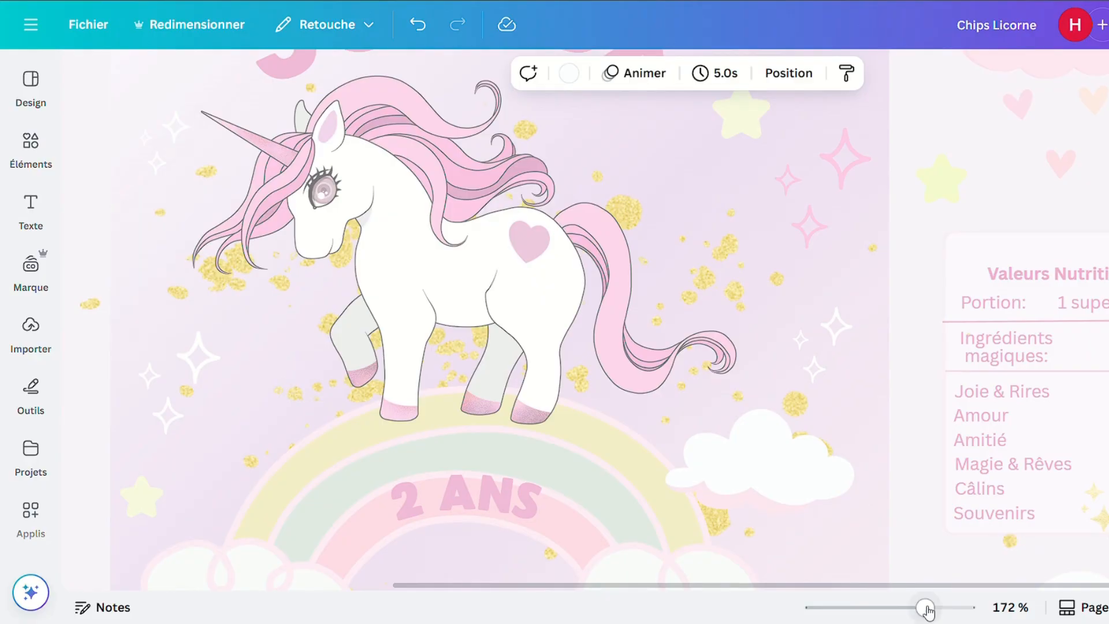
{"action": "left_click_drag", "start_coordinate": [926, 608], "coordinate": [897, 607]}
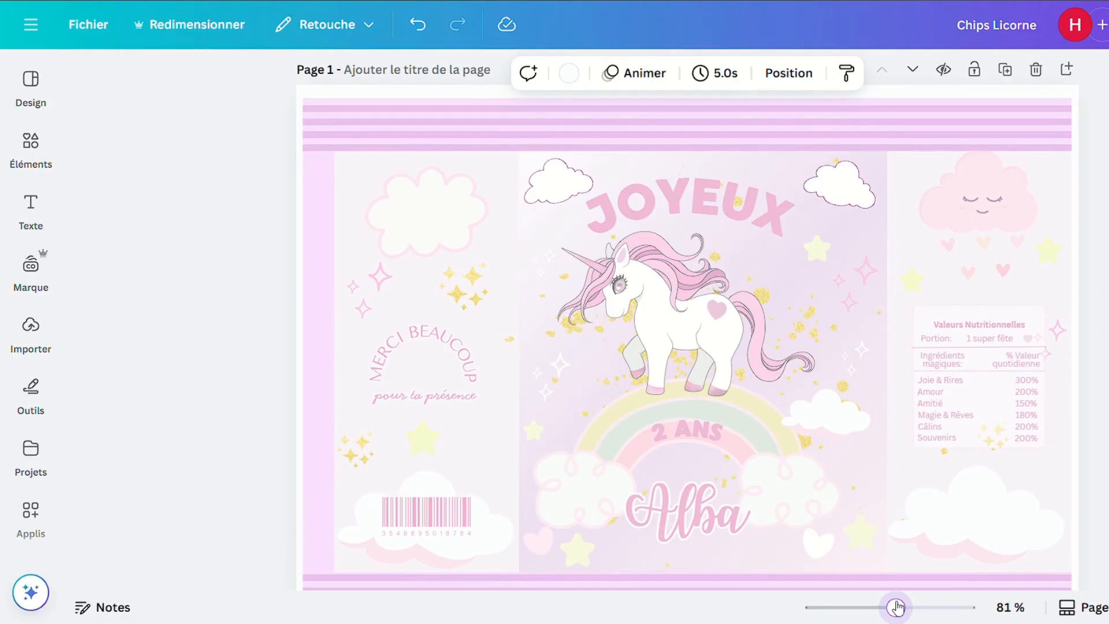
{"action": "left_click_drag", "start_coordinate": [897, 608], "coordinate": [903, 608]}
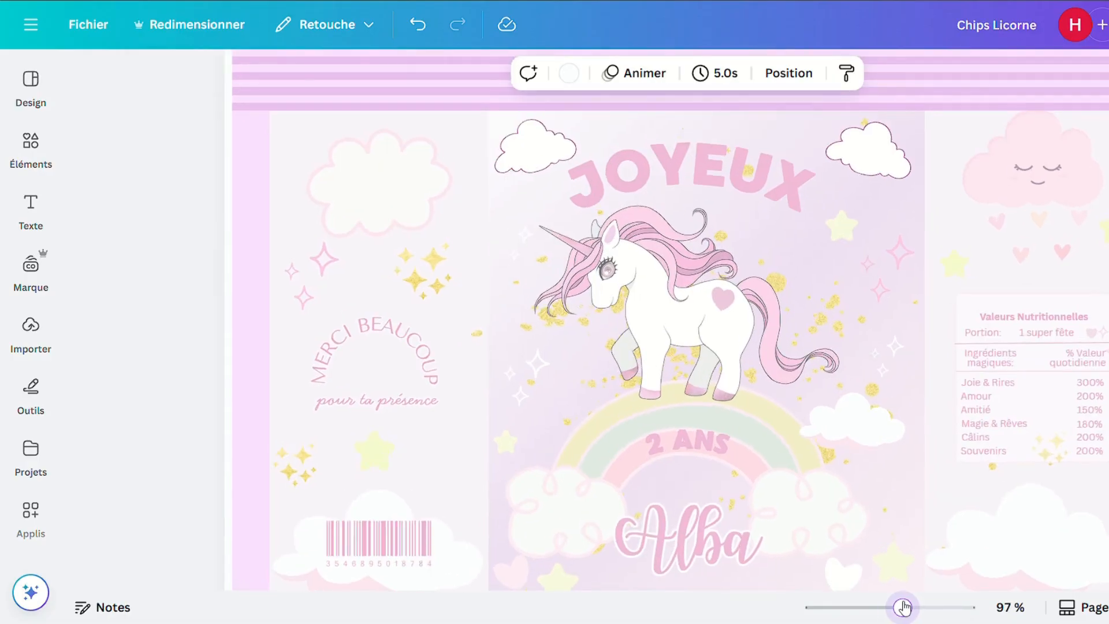
{"action": "scroll", "coordinate": [875, 442], "scroll_direction": "down", "scroll_amount": 2}
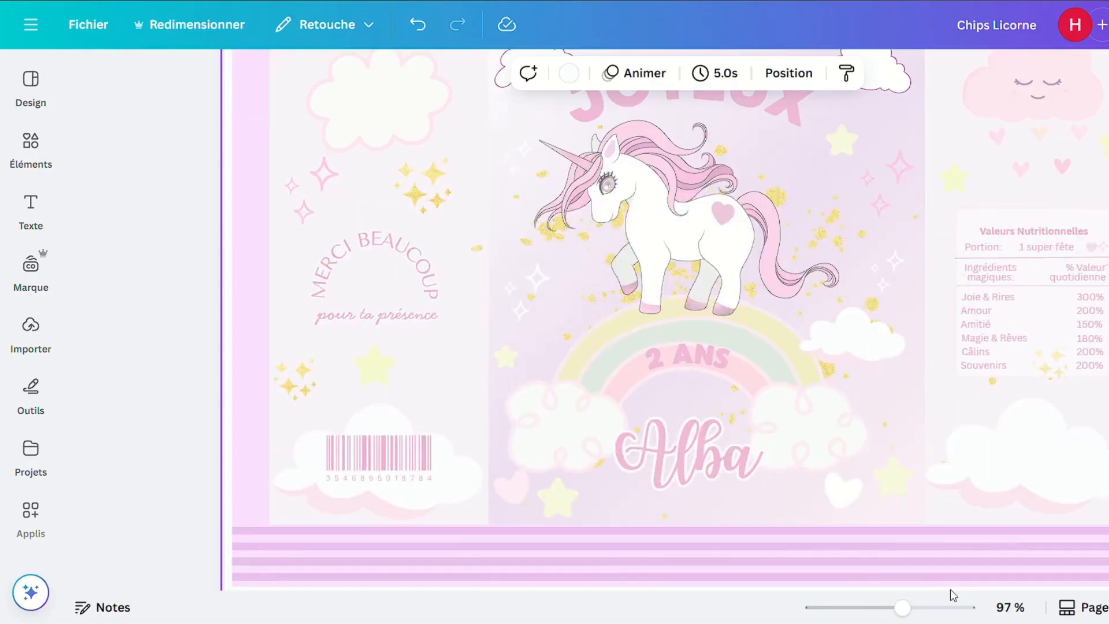
{"action": "left_click_drag", "start_coordinate": [902, 608], "coordinate": [891, 607]}
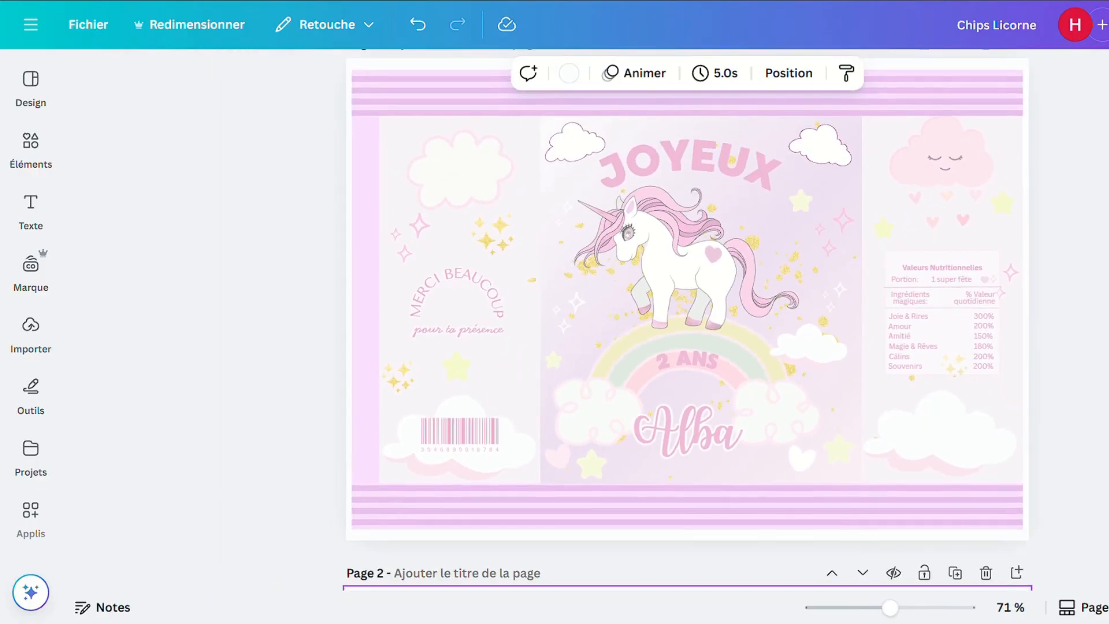
{"action": "scroll", "coordinate": [687, 323], "scroll_direction": "up", "scroll_amount": 2}
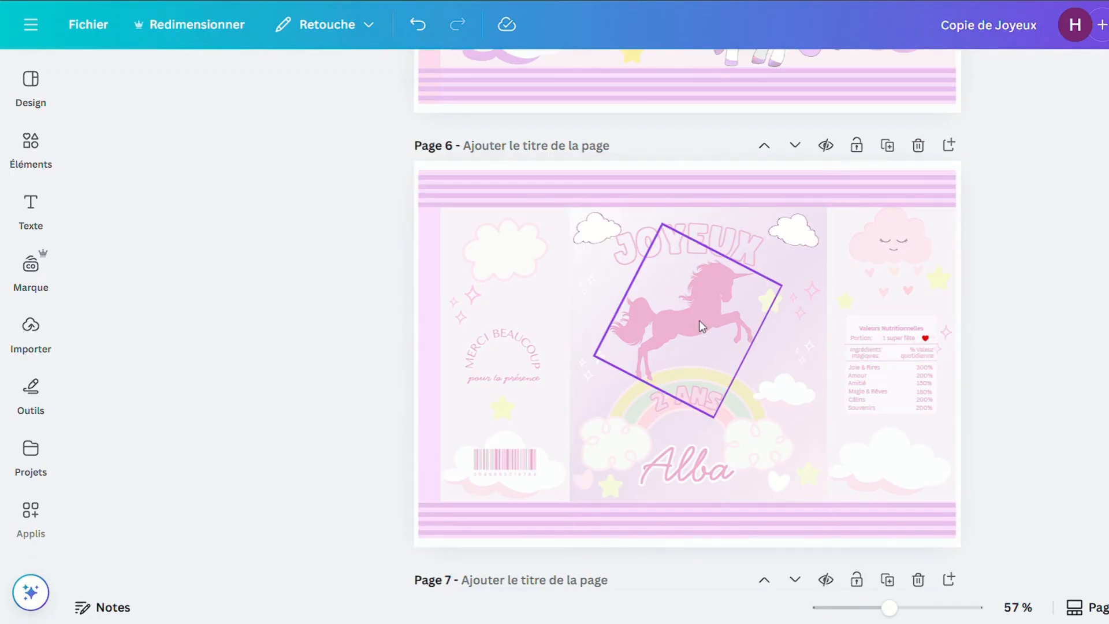
Slightly shrink the pink unicorn silhouette on page 6 of the Copie de Joyeux design, keeping it above the rainbow
{"action": "left_click", "coordinate": [30, 143]}
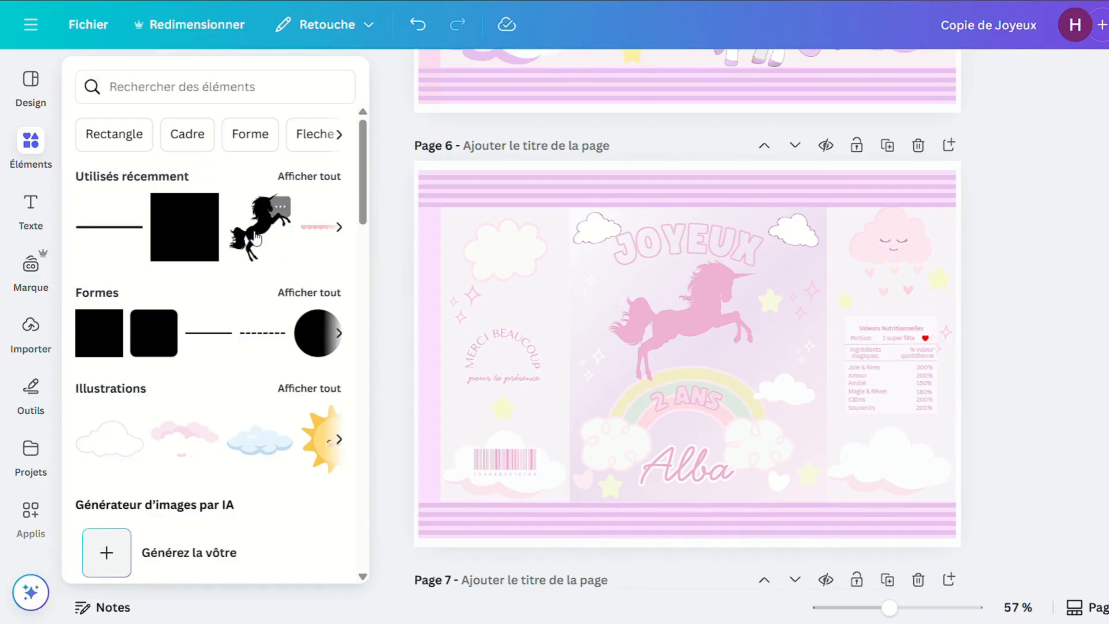
{"action": "key", "text": "Escape"}
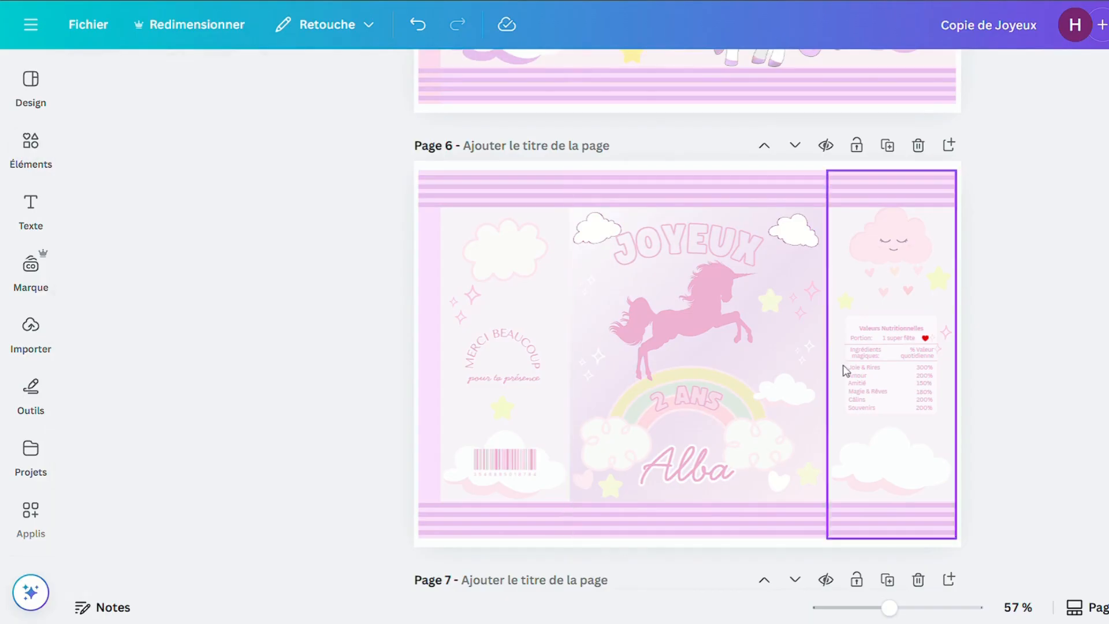
{"action": "left_click", "coordinate": [697, 322]}
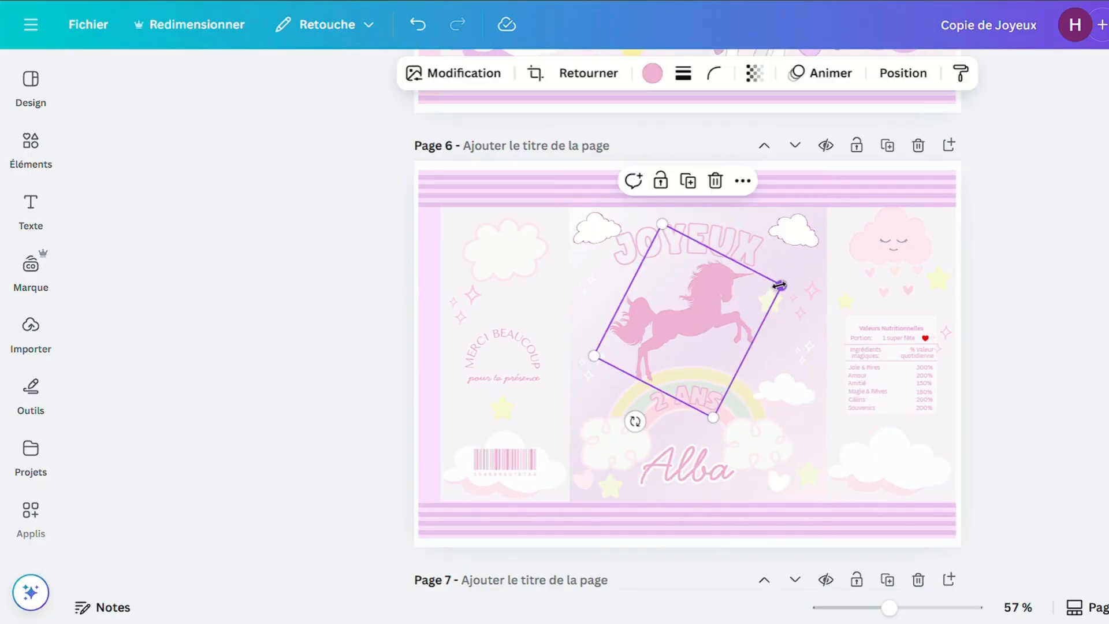
{"action": "left_click_drag", "start_coordinate": [780, 285], "coordinate": [777, 287]}
{"action": "left_click_drag", "start_coordinate": [684, 306], "coordinate": [685, 303]}
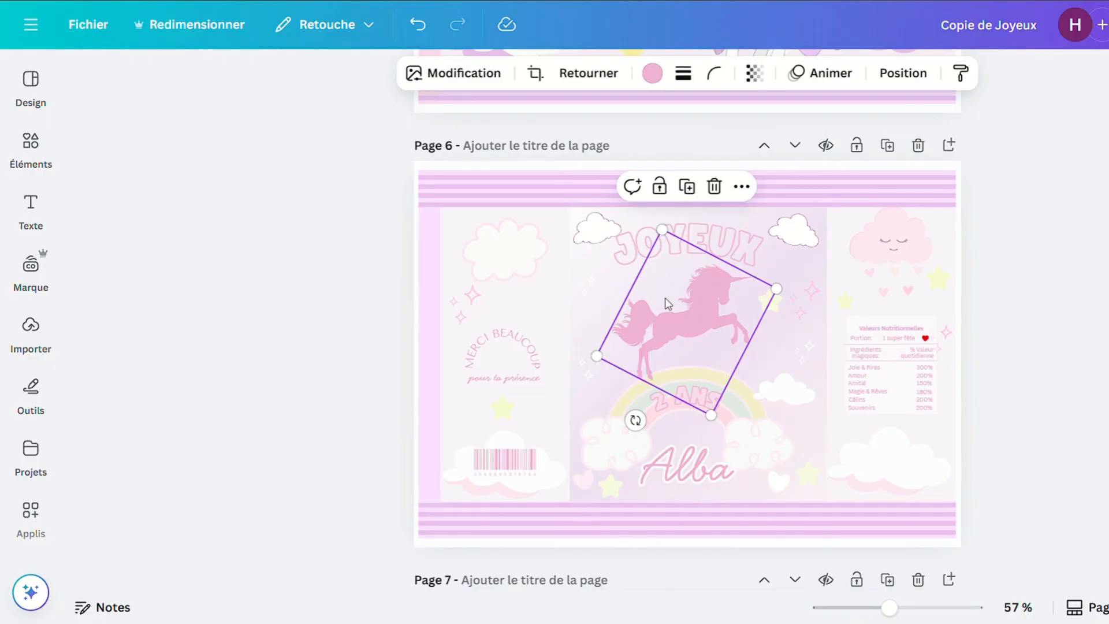
Look through the unicorn design variants on pages 1 to 5 of the Copie de Joyeux design, comparing their layouts
{"action": "scroll", "coordinate": [682, 306], "scroll_direction": "up", "scroll_amount": 5}
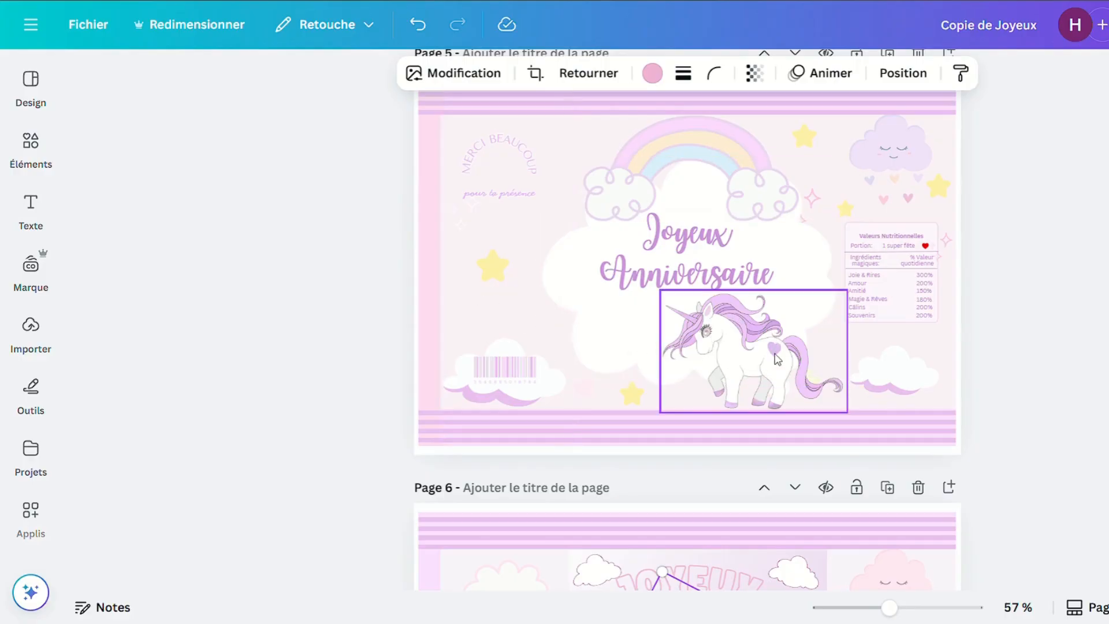
{"action": "scroll", "coordinate": [741, 321], "scroll_direction": "up", "scroll_amount": 5}
{"action": "scroll", "coordinate": [742, 322], "scroll_direction": "up", "scroll_amount": 2}
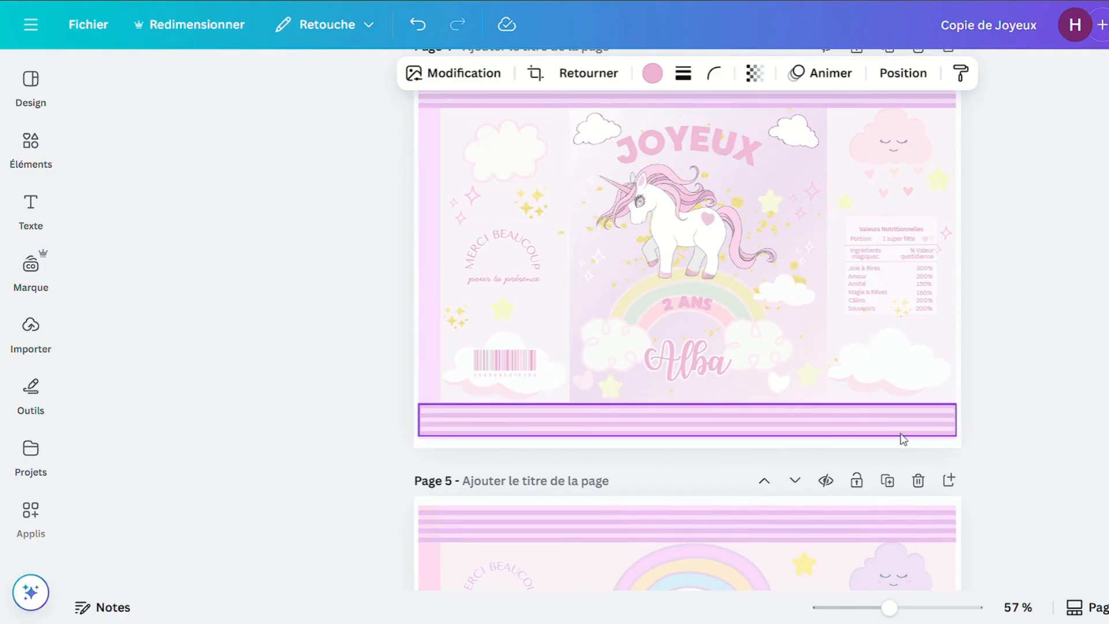
{"action": "scroll", "coordinate": [894, 403], "scroll_direction": "up", "scroll_amount": 8}
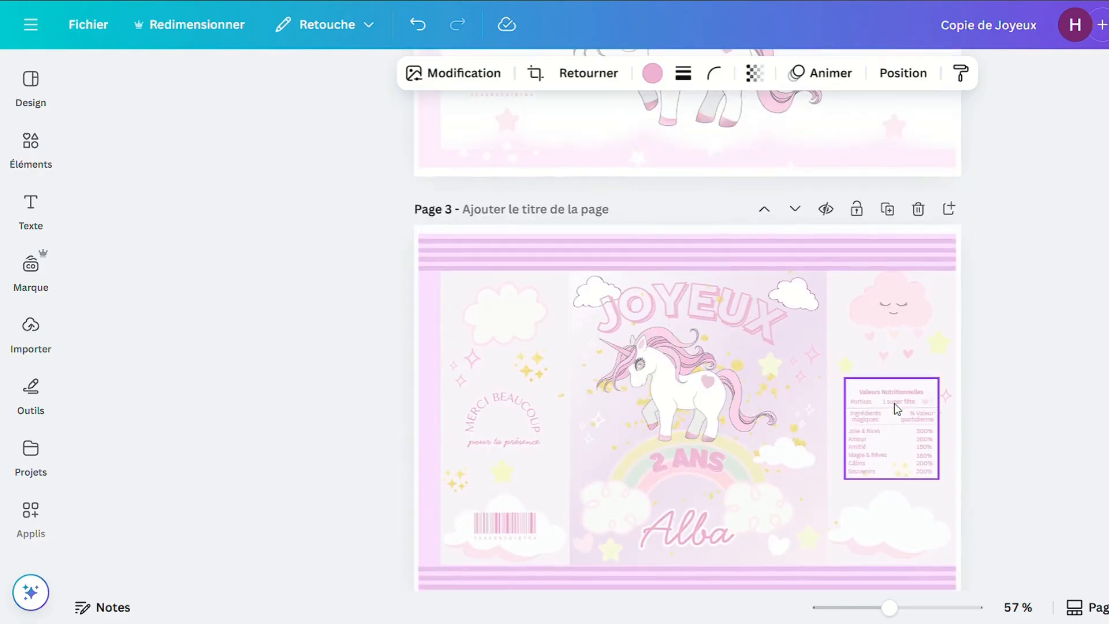
{"action": "scroll", "coordinate": [897, 407], "scroll_direction": "down", "scroll_amount": 9}
{"action": "scroll", "coordinate": [897, 407], "scroll_direction": "up", "scroll_amount": 7}
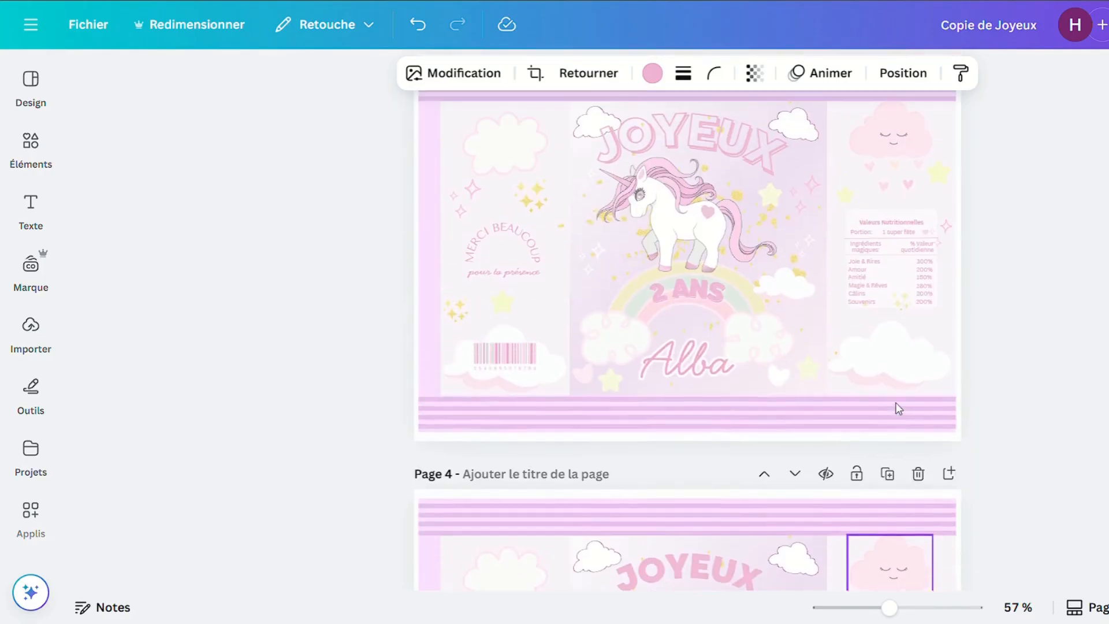
{"action": "scroll", "coordinate": [897, 403], "scroll_direction": "down", "scroll_amount": 5}
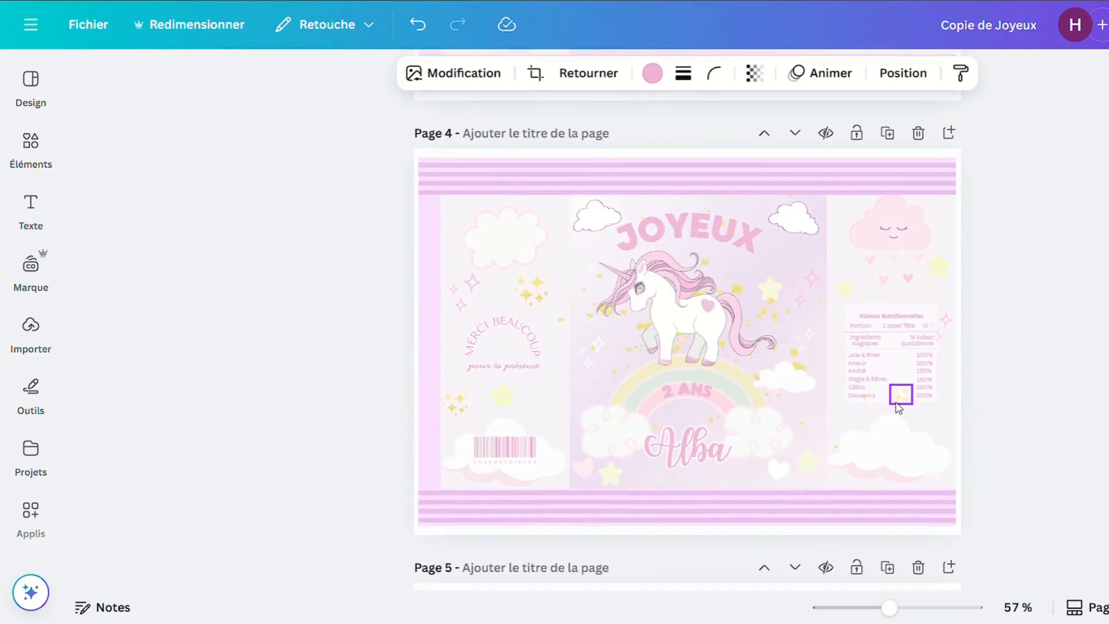
{"action": "scroll", "coordinate": [897, 403], "scroll_direction": "up", "scroll_amount": 4}
{"action": "scroll", "coordinate": [896, 399], "scroll_direction": "up", "scroll_amount": 1}
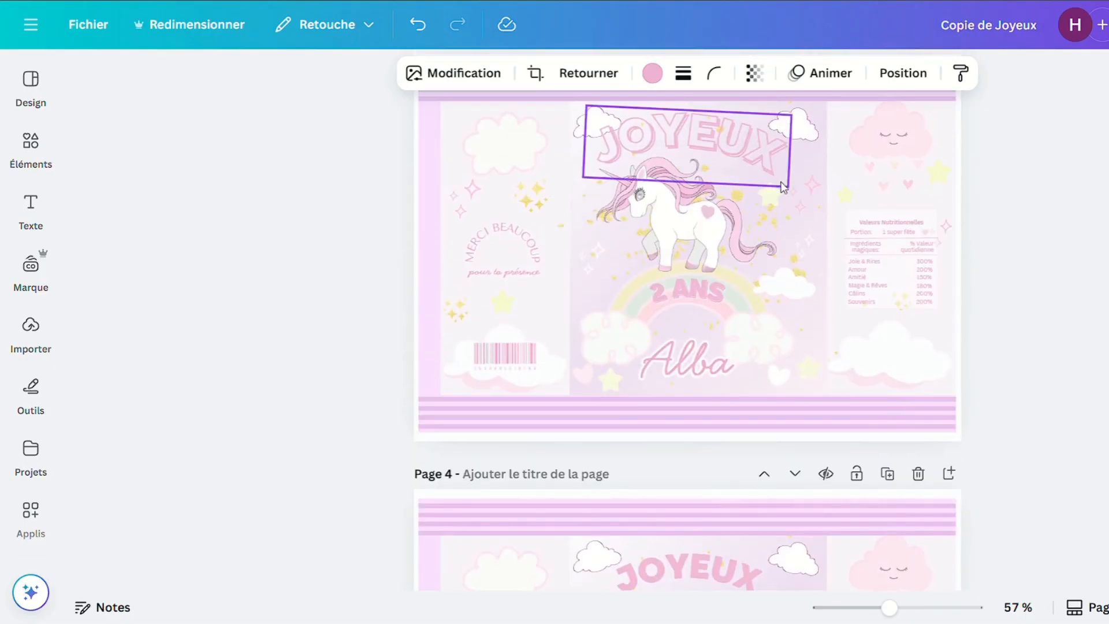
{"action": "scroll", "coordinate": [690, 350], "scroll_direction": "down", "scroll_amount": 4}
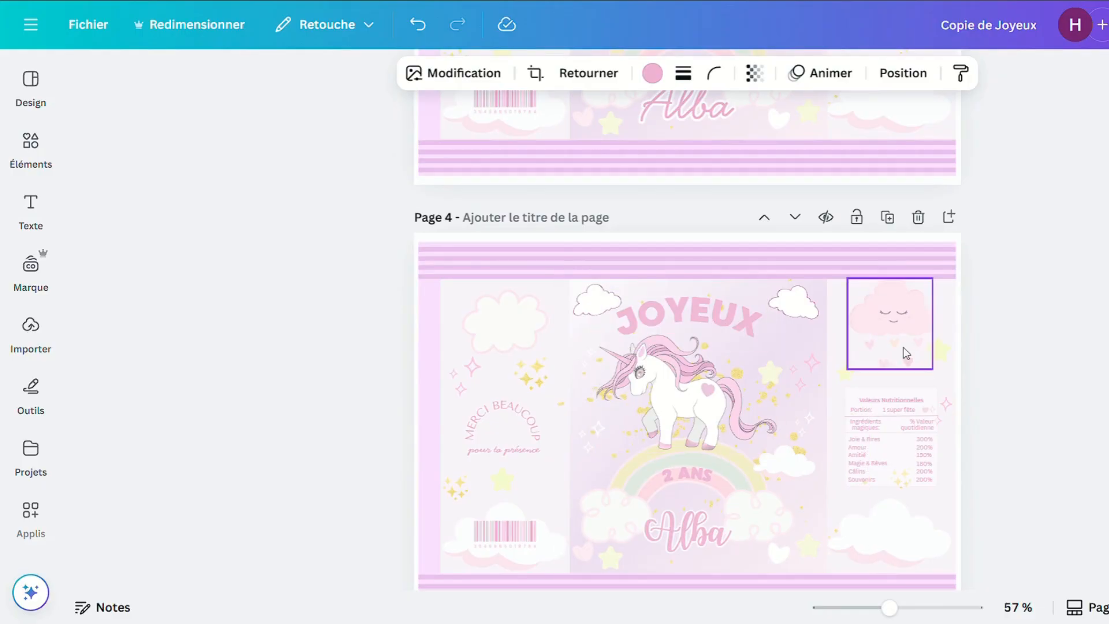
{"action": "scroll", "coordinate": [885, 383], "scroll_direction": "up", "scroll_amount": 10}
{"action": "scroll", "coordinate": [887, 387], "scroll_direction": "up", "scroll_amount": 2}
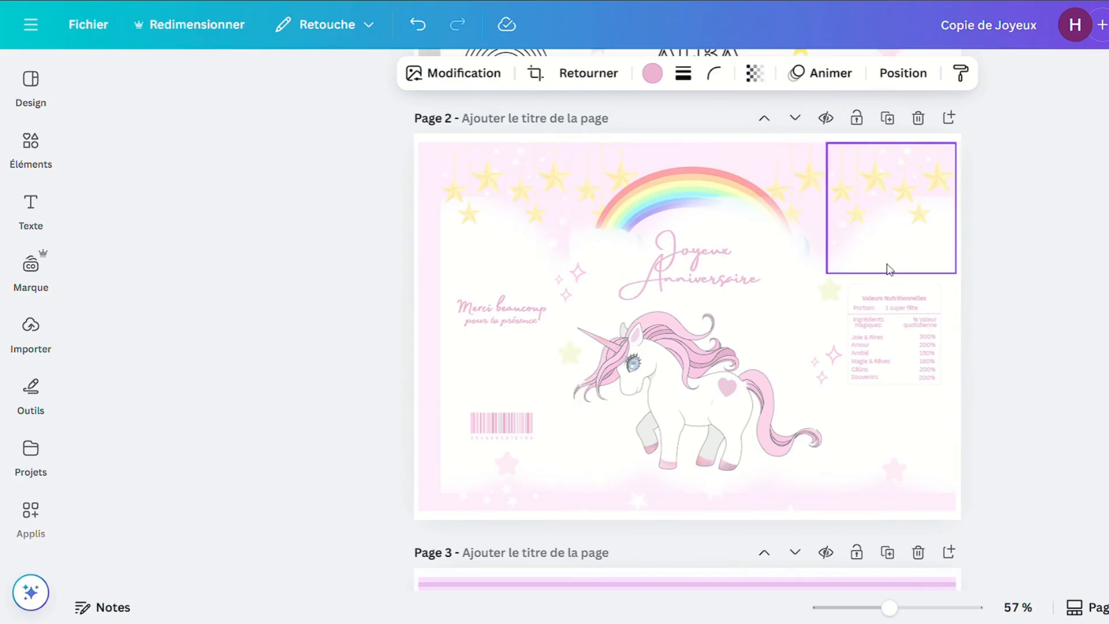
{"action": "scroll", "coordinate": [673, 243], "scroll_direction": "up", "scroll_amount": 7}
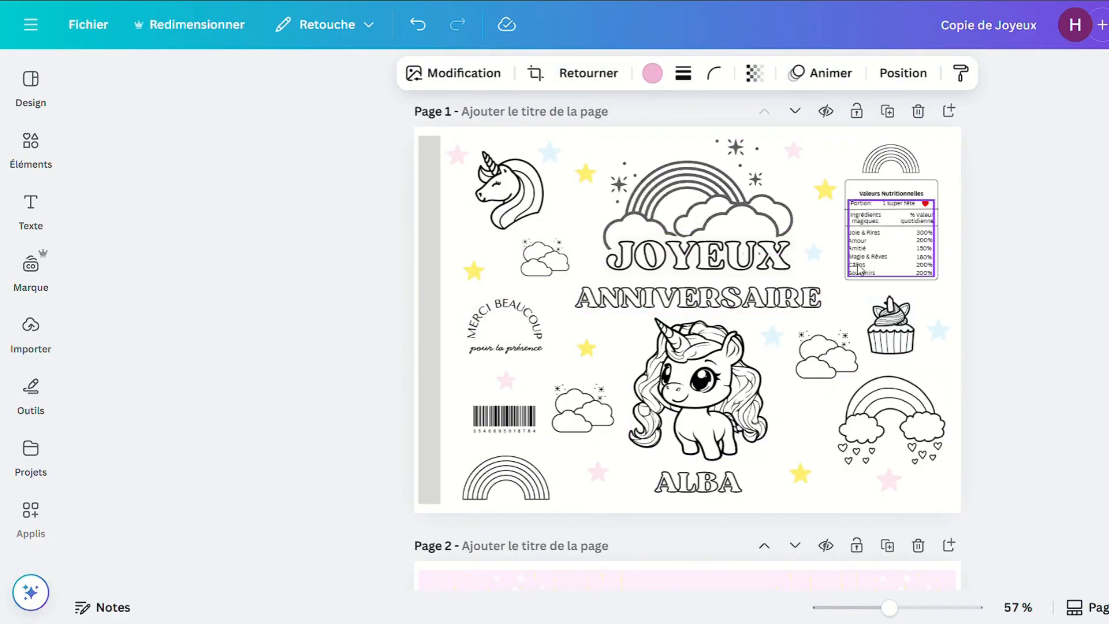
{"action": "scroll", "coordinate": [1028, 245], "scroll_direction": "up", "scroll_amount": 1}
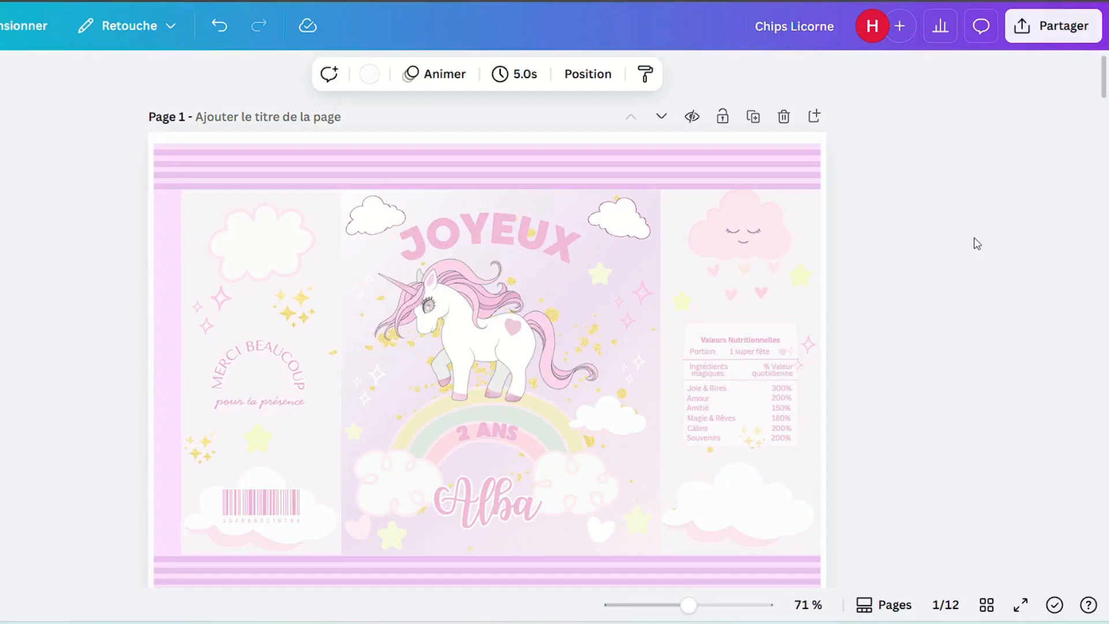
Open the download settings for the Chips Licorne design and choose PNG as the file type
{"action": "left_click", "coordinate": [1038, 27]}
{"action": "left_click", "coordinate": [797, 392]}
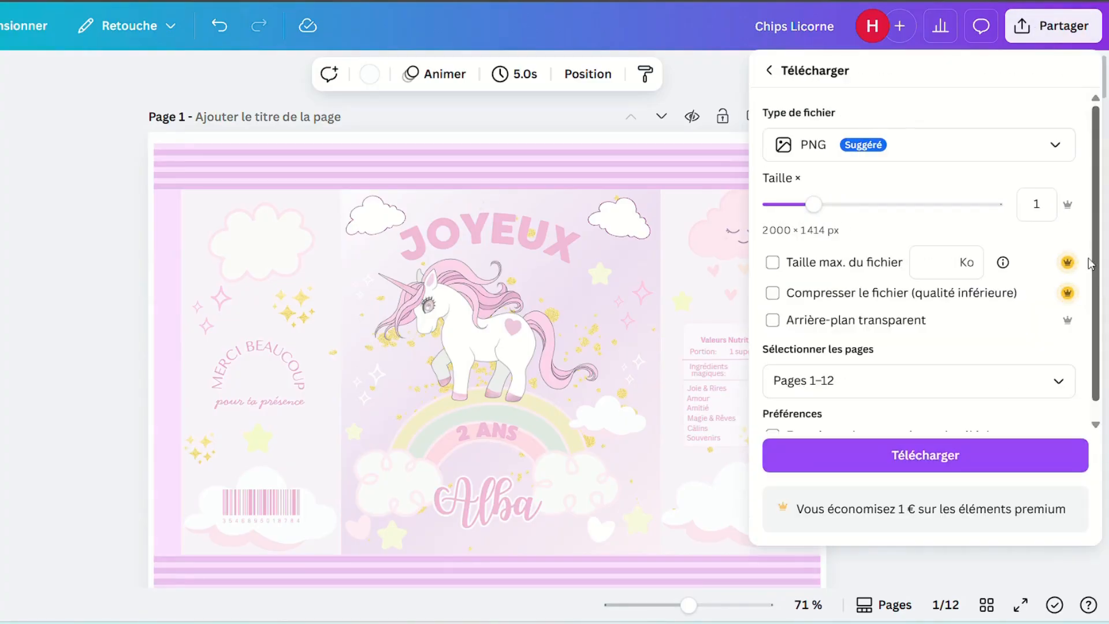
{"action": "left_click", "coordinate": [1032, 142]}
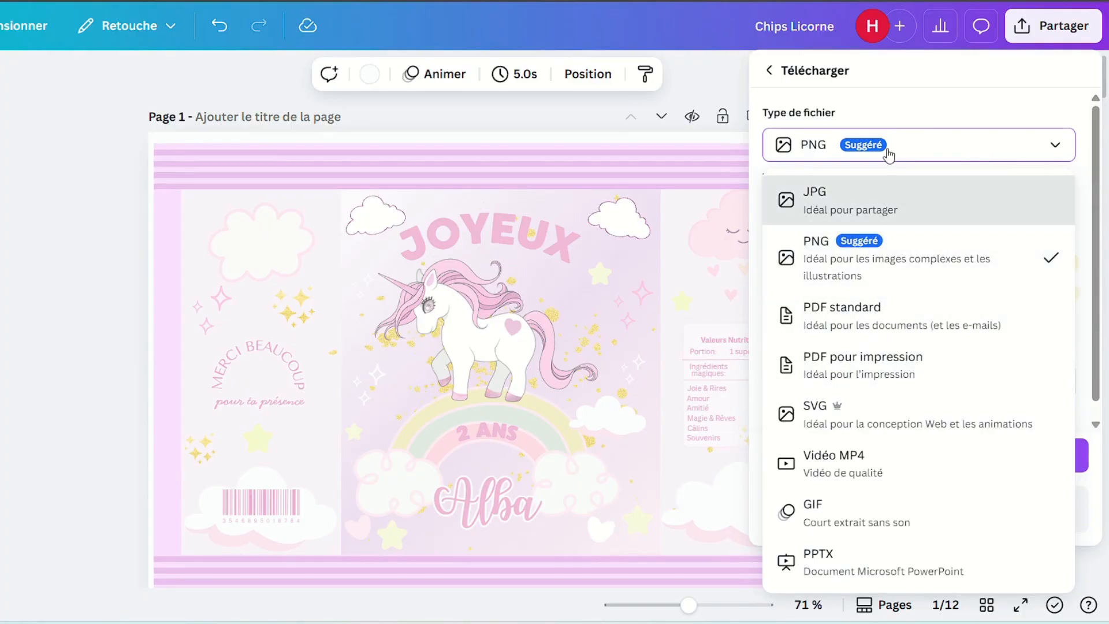
{"action": "left_click", "coordinate": [885, 259]}
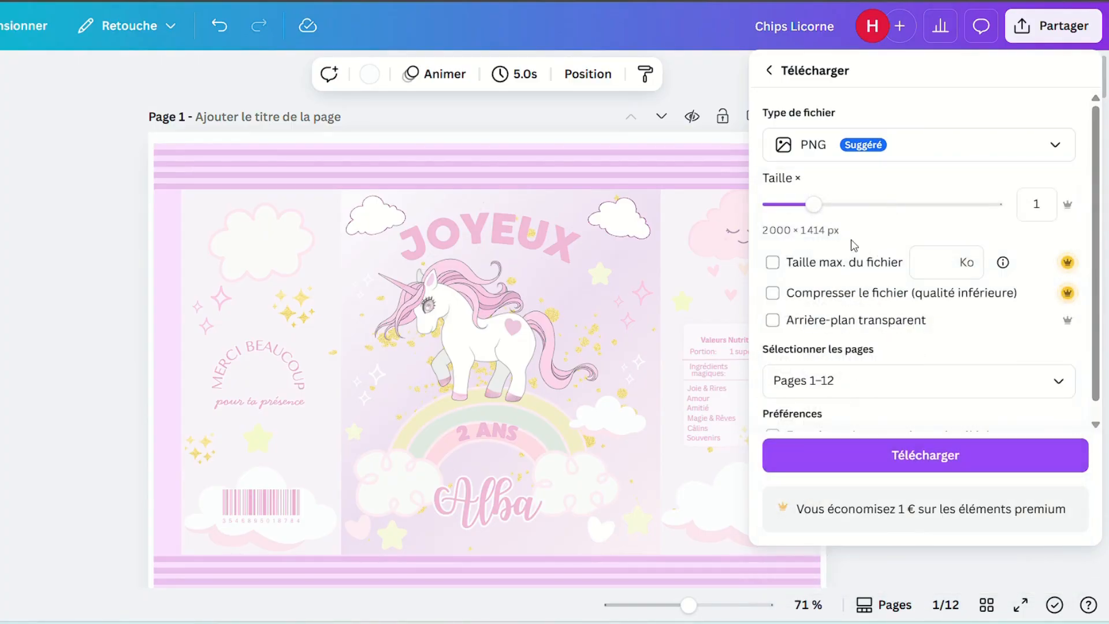
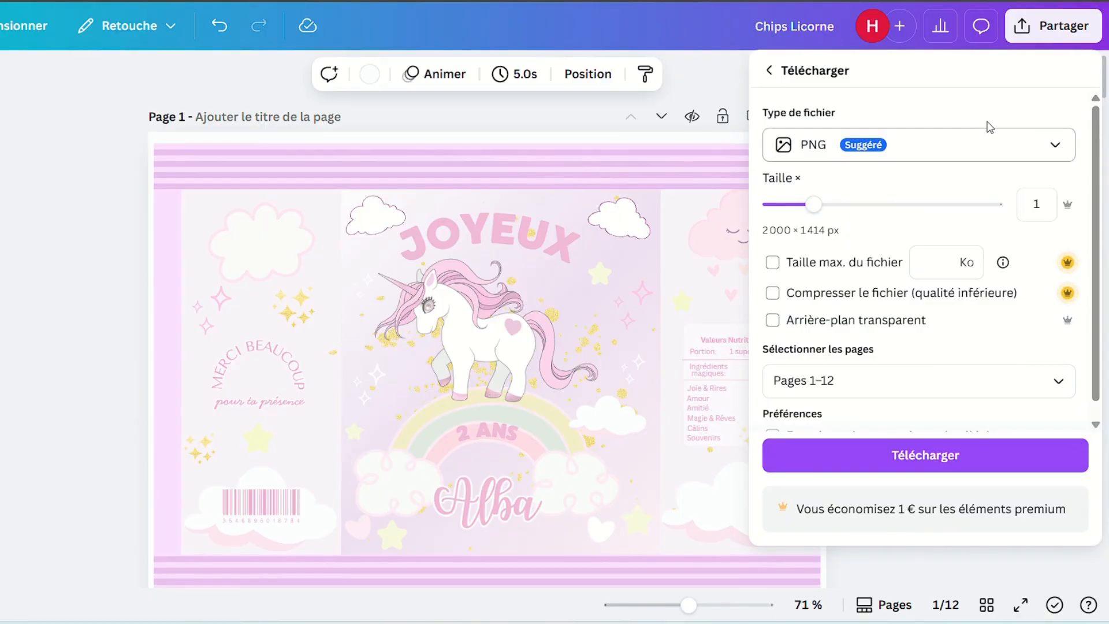
Set the download file type to PDF pour impression and the colour profile to RVB
{"action": "left_click", "coordinate": [971, 147]}
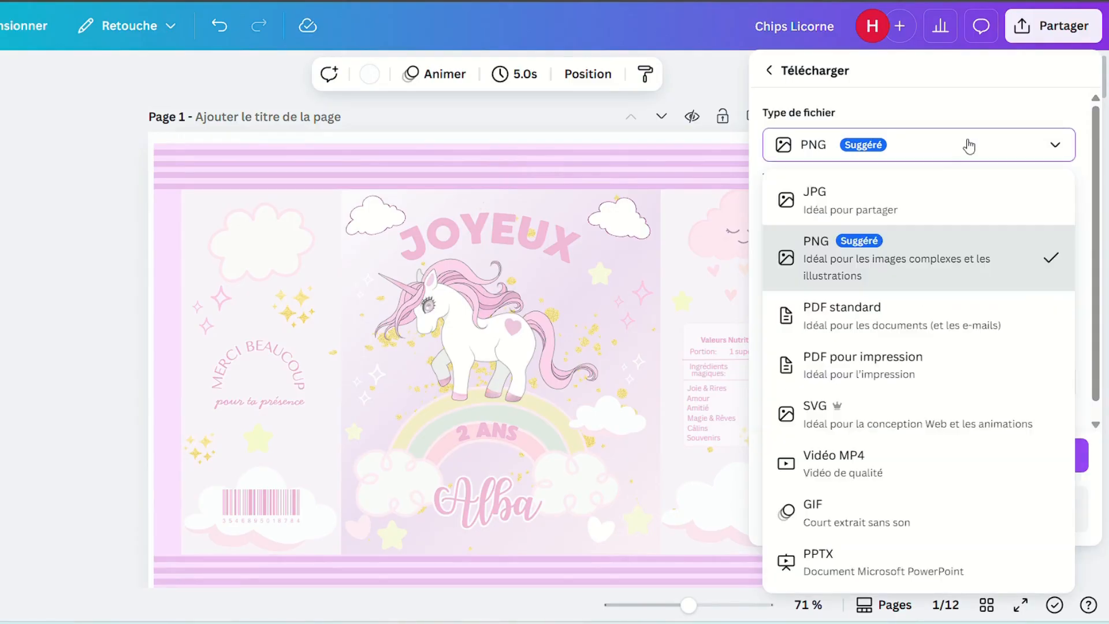
{"action": "left_click", "coordinate": [902, 372]}
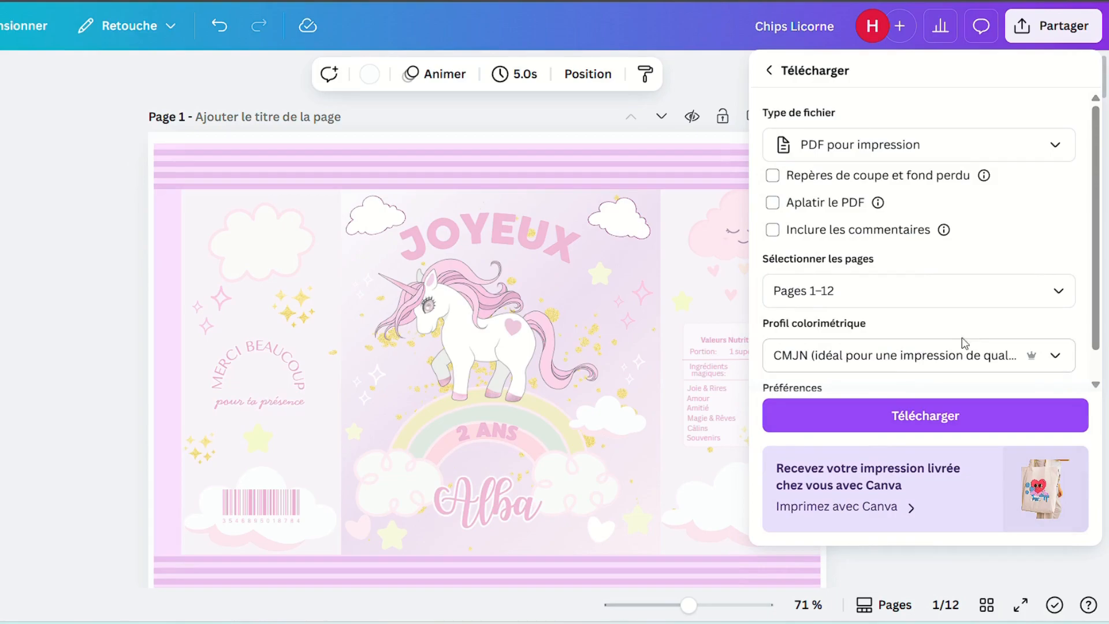
{"action": "left_click", "coordinate": [1055, 356]}
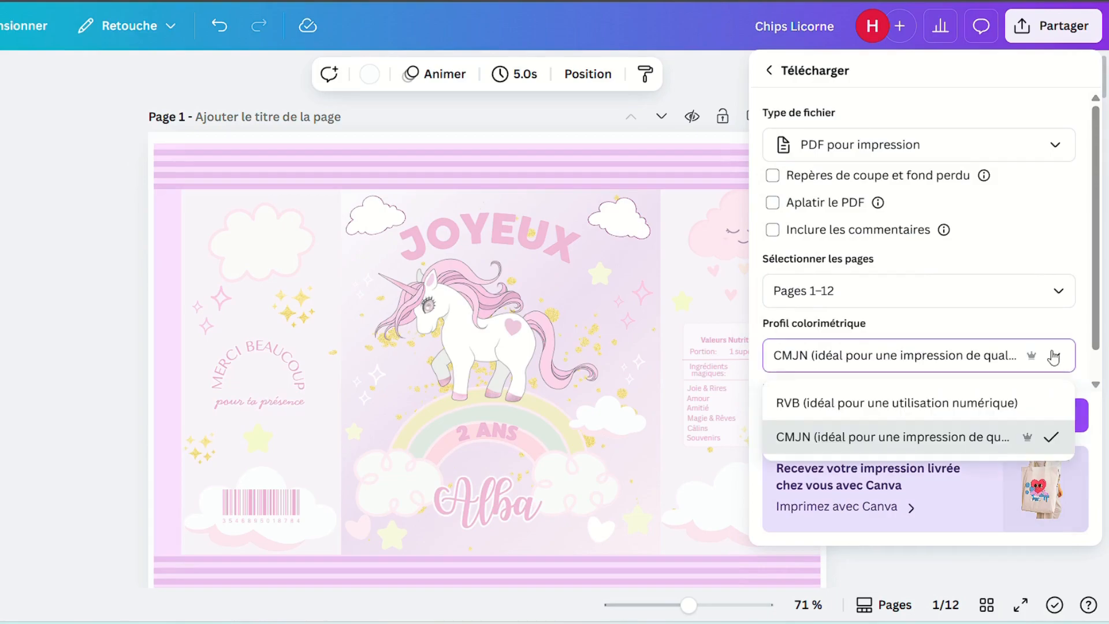
{"action": "left_click", "coordinate": [898, 403]}
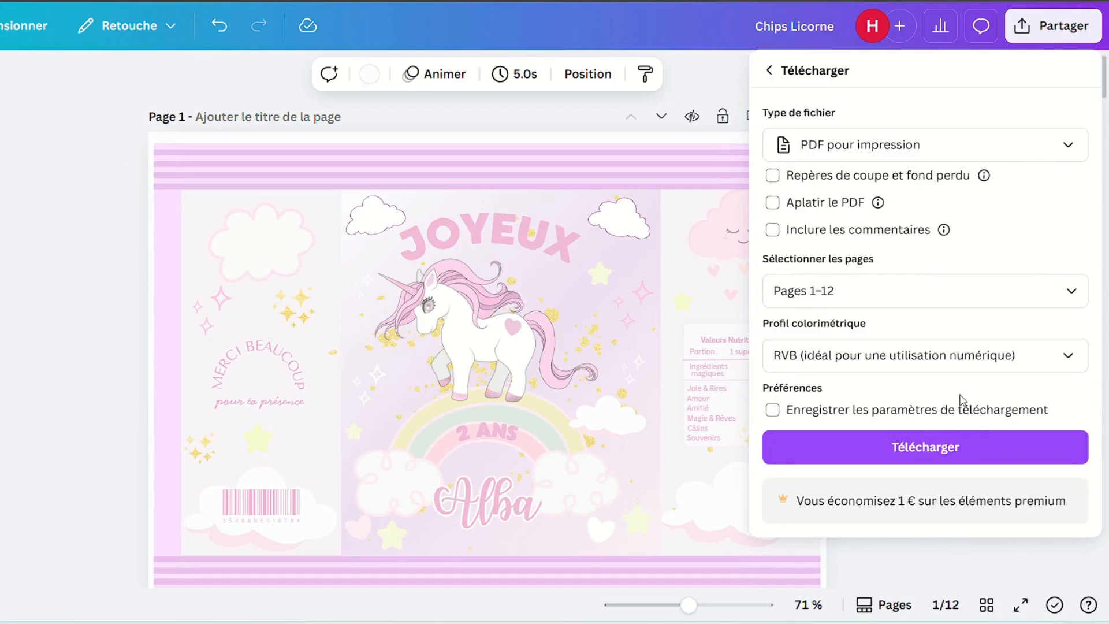
Review the page selection for the download, leave the sharing options and look over page 1 of the design
{"action": "left_click", "coordinate": [874, 296]}
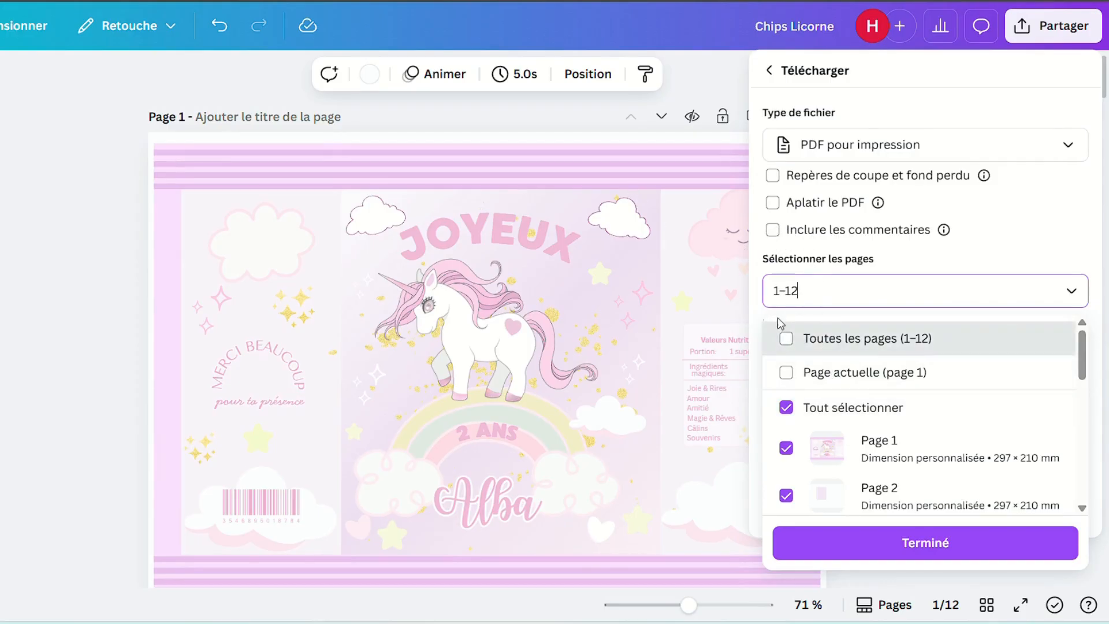
{"action": "left_click", "coordinate": [700, 81]}
{"action": "left_click", "coordinate": [1066, 40]}
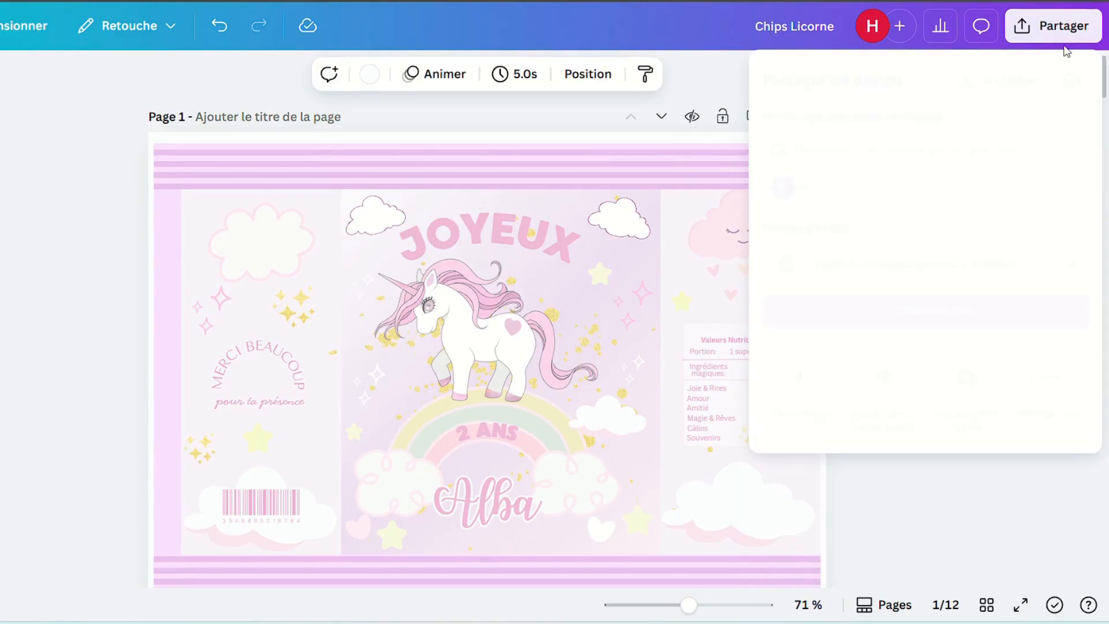
{"action": "left_click", "coordinate": [707, 77]}
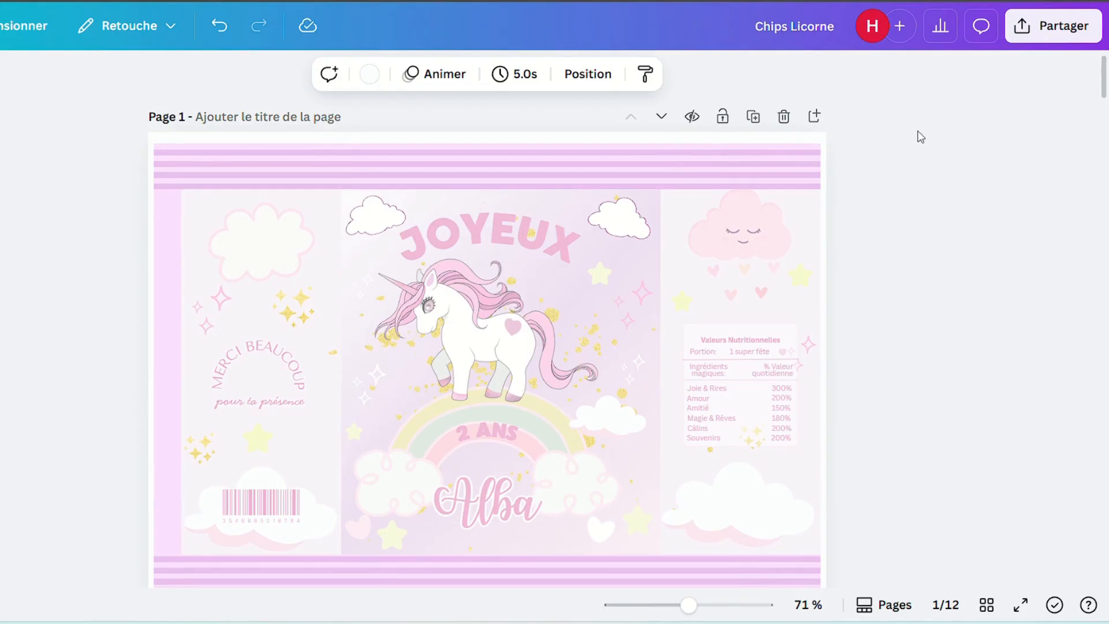
{"action": "scroll", "coordinate": [920, 144], "scroll_direction": "down", "scroll_amount": 3}
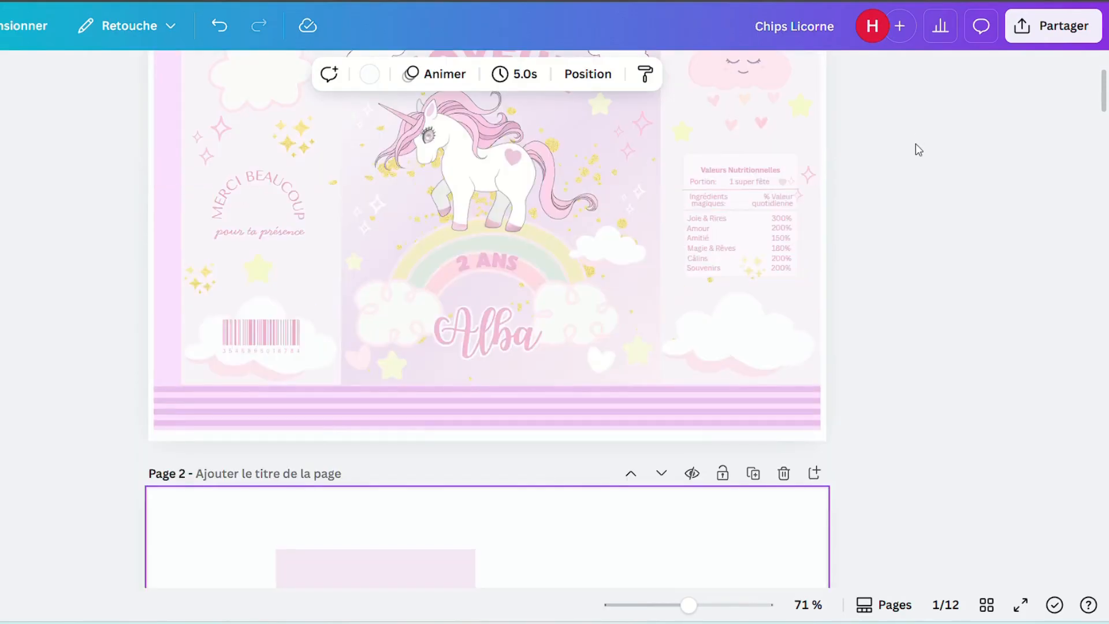
{"action": "scroll", "coordinate": [918, 149], "scroll_direction": "up", "scroll_amount": 3}
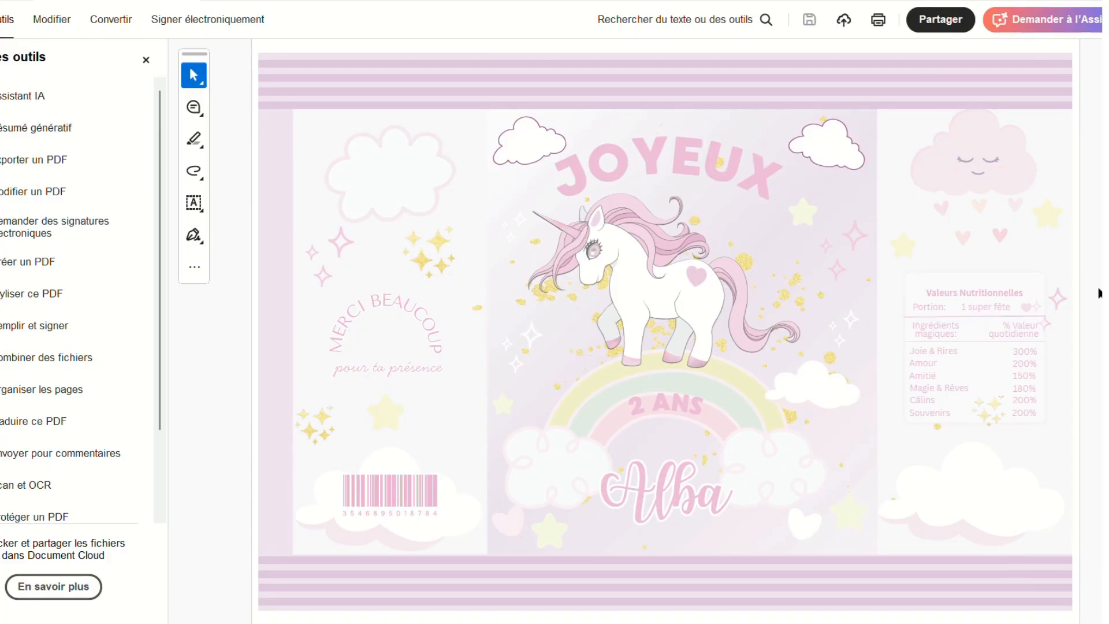
In Adobe Acrobat, open the Canon G3060 printer properties for the chip bag PDF and set the media type to Papier Photo Brillant
{"action": "left_click", "coordinate": [877, 20]}
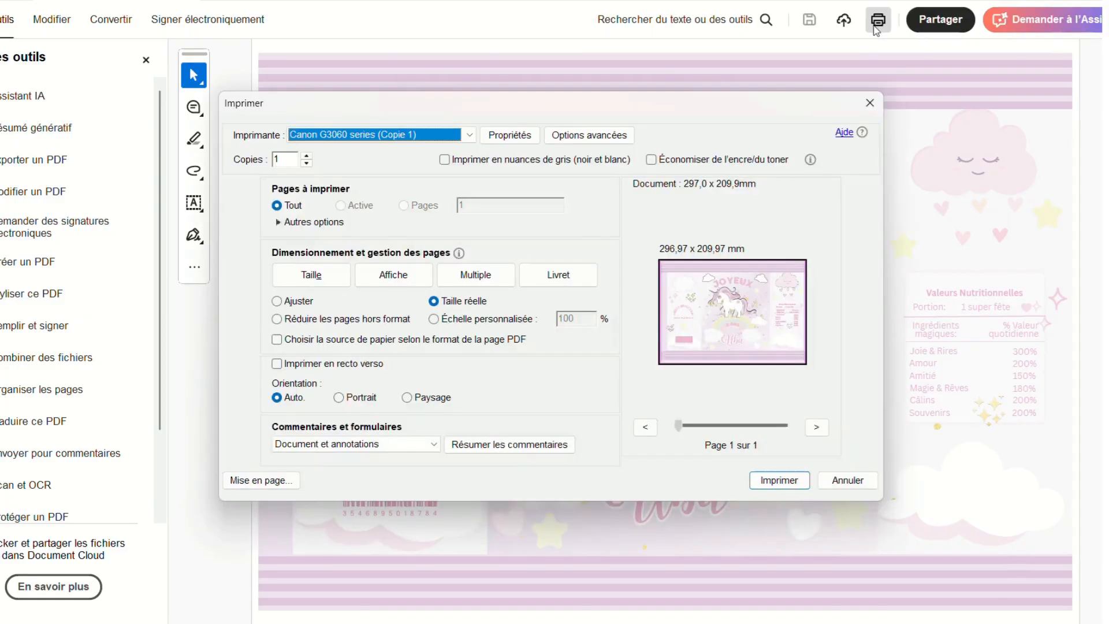
{"action": "left_click", "coordinate": [500, 138]}
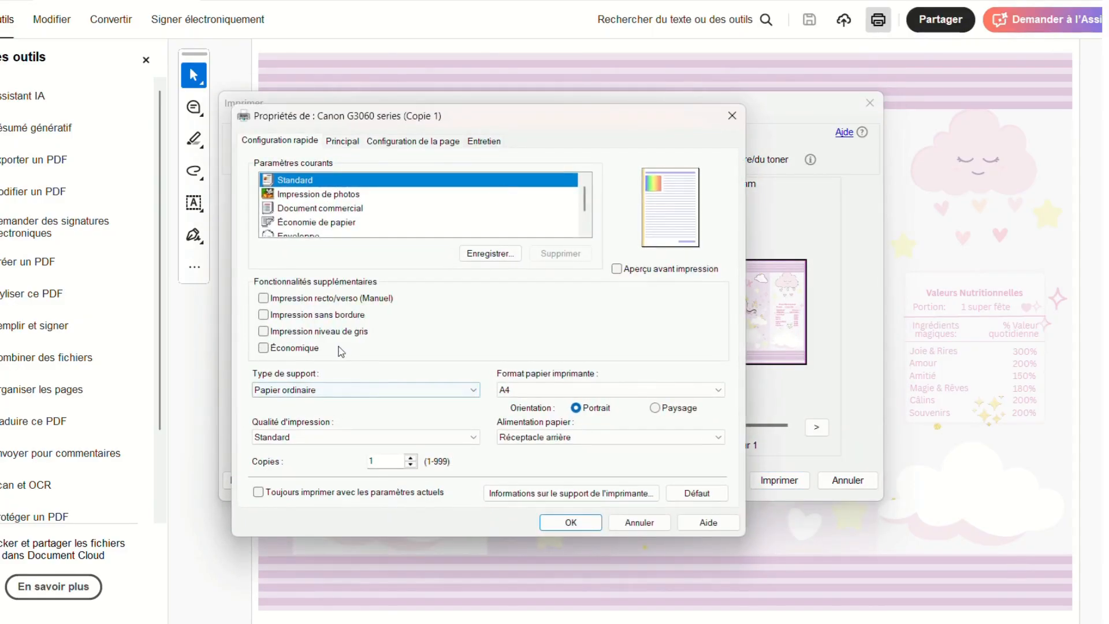
{"action": "left_click", "coordinate": [349, 396]}
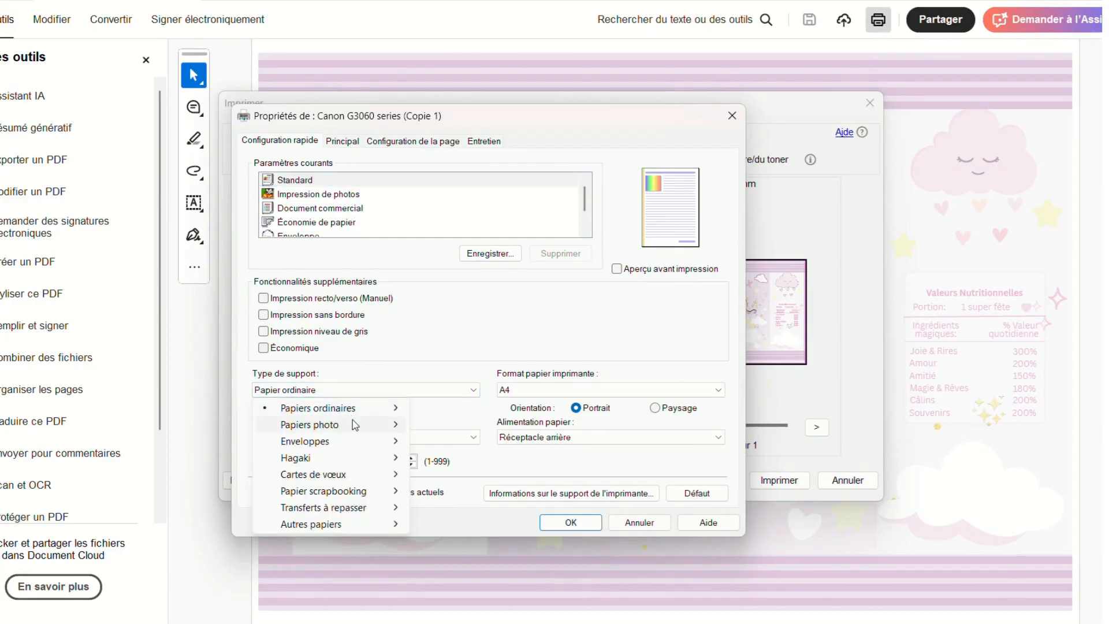
{"action": "mouse_move", "coordinate": [354, 425]}
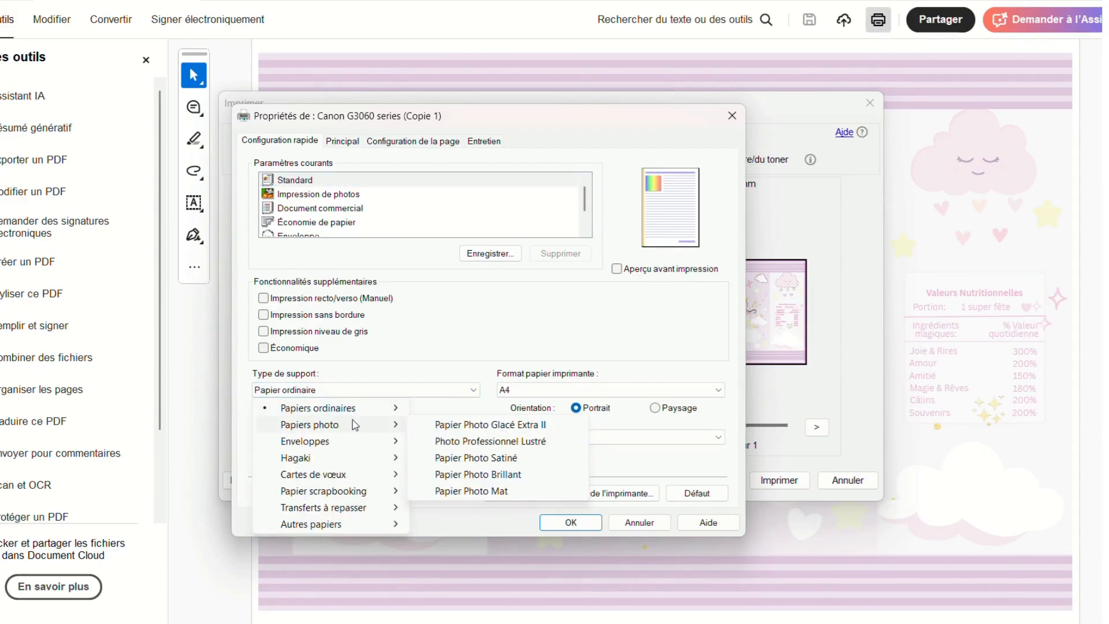
{"action": "left_click", "coordinate": [481, 475]}
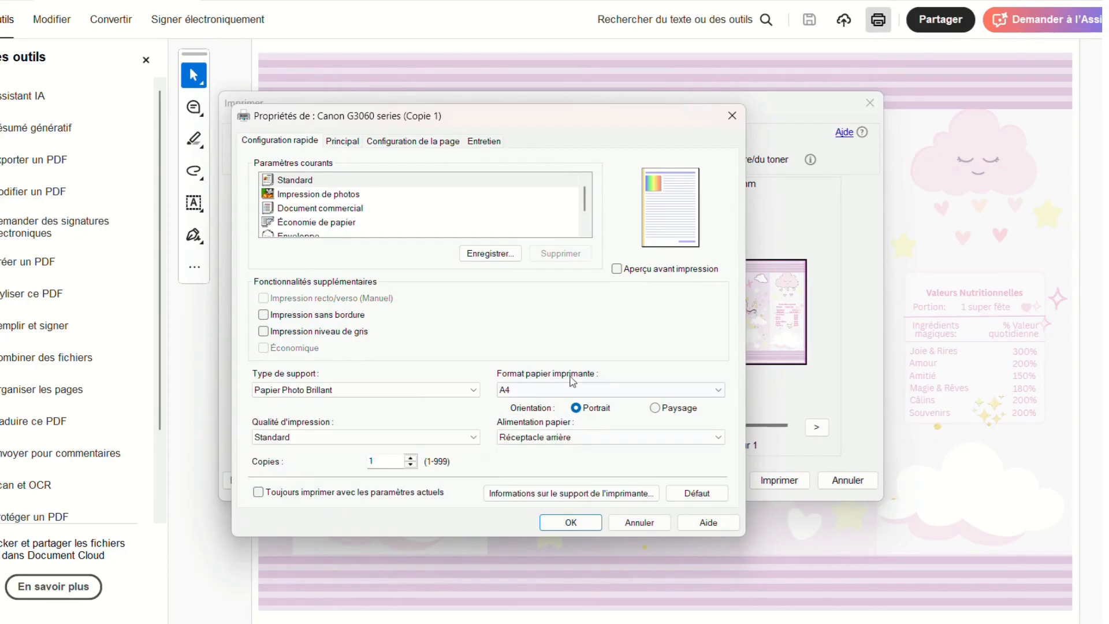
Apply the Impression de photos preset with borderless printing turned off, and set the media type to Papier Photo Brillant
{"action": "left_click", "coordinate": [308, 200]}
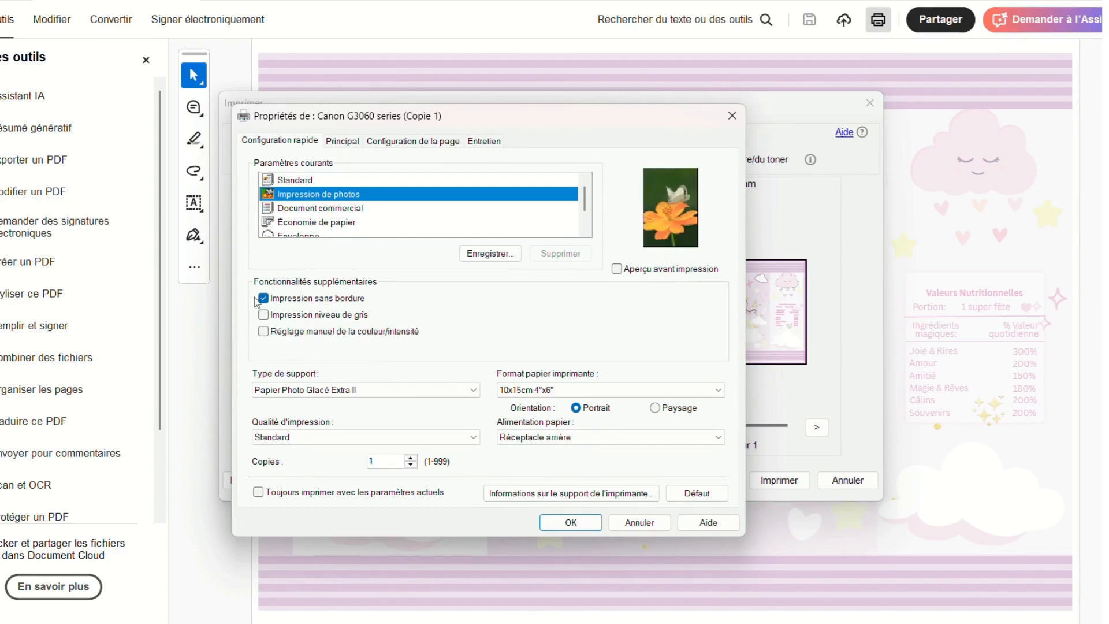
{"action": "left_click", "coordinate": [266, 301]}
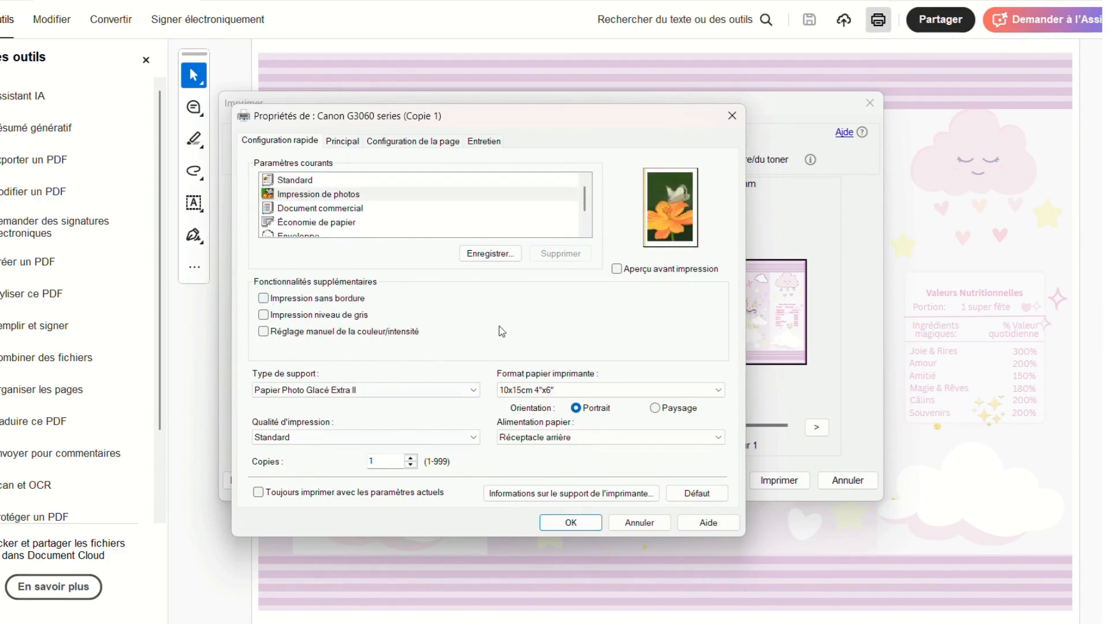
{"action": "left_click", "coordinate": [457, 391]}
{"action": "mouse_move", "coordinate": [357, 425]}
{"action": "left_click", "coordinate": [490, 476]}
Set the paper size to A4 in landscape orientation, keep the print quality at Standard, and accept the printer properties
{"action": "left_click", "coordinate": [568, 393]}
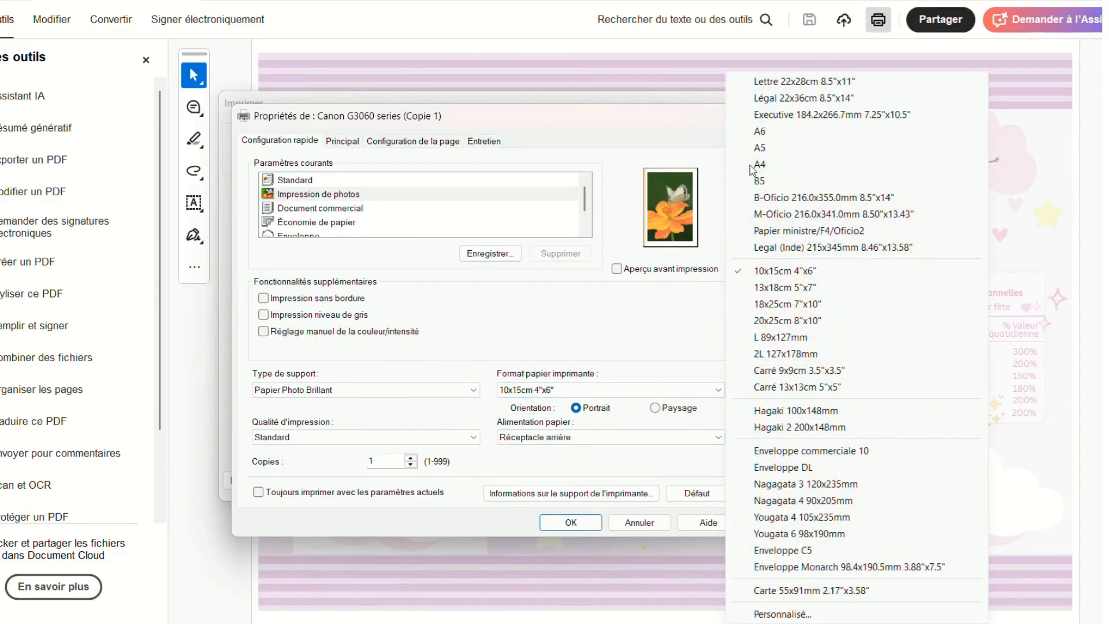
{"action": "left_click", "coordinate": [757, 144]}
{"action": "left_click", "coordinate": [655, 408]}
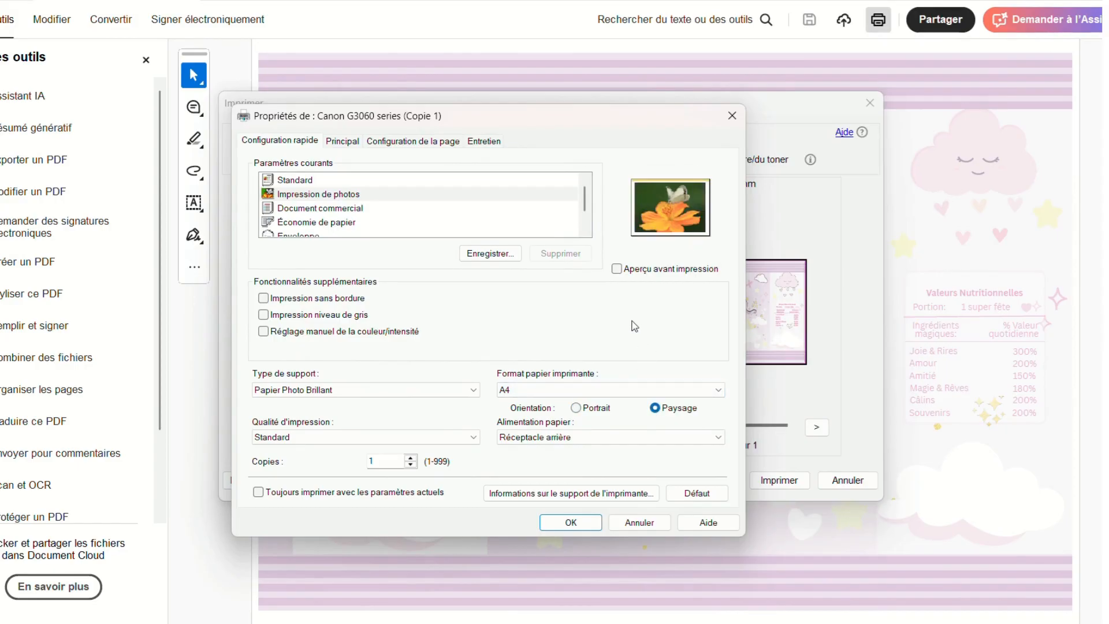
{"action": "left_click", "coordinate": [472, 437]}
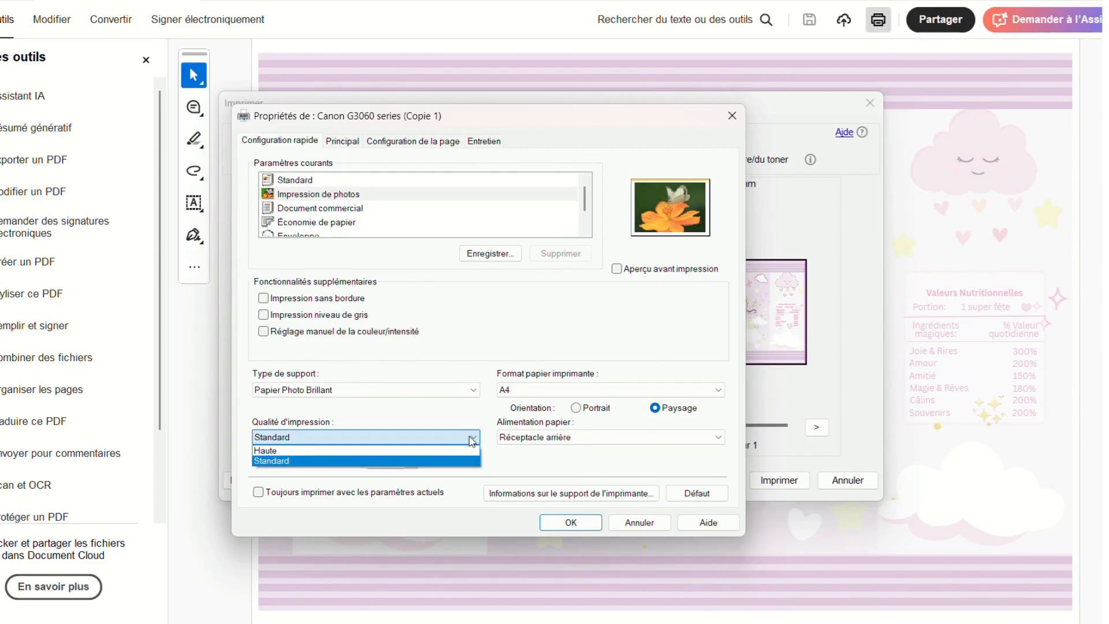
{"action": "left_click", "coordinate": [487, 325]}
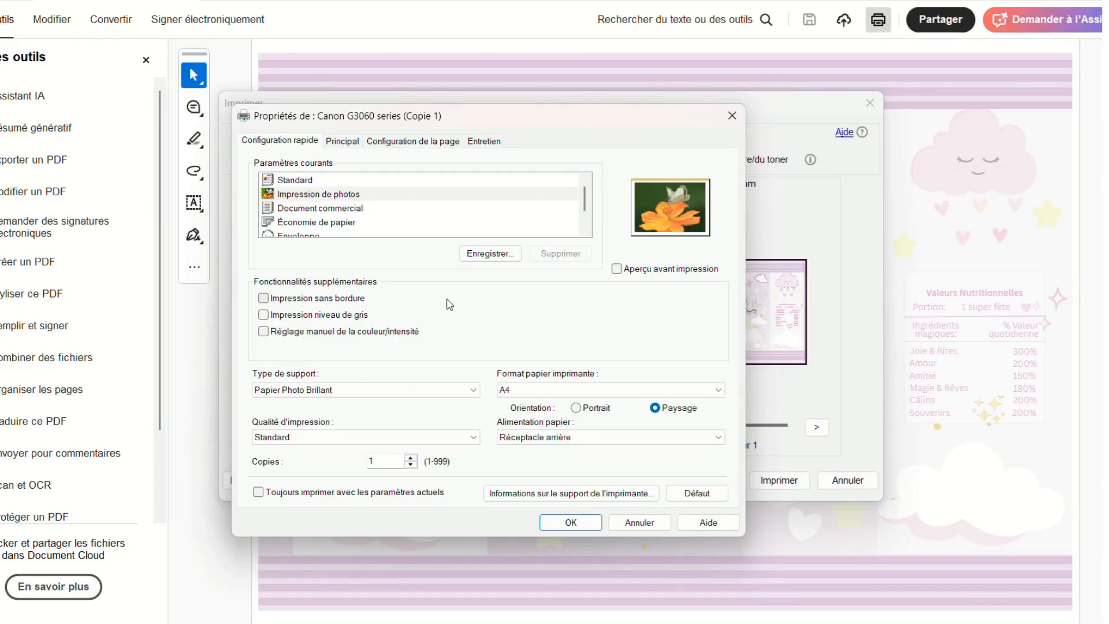
{"action": "left_click", "coordinate": [570, 523]}
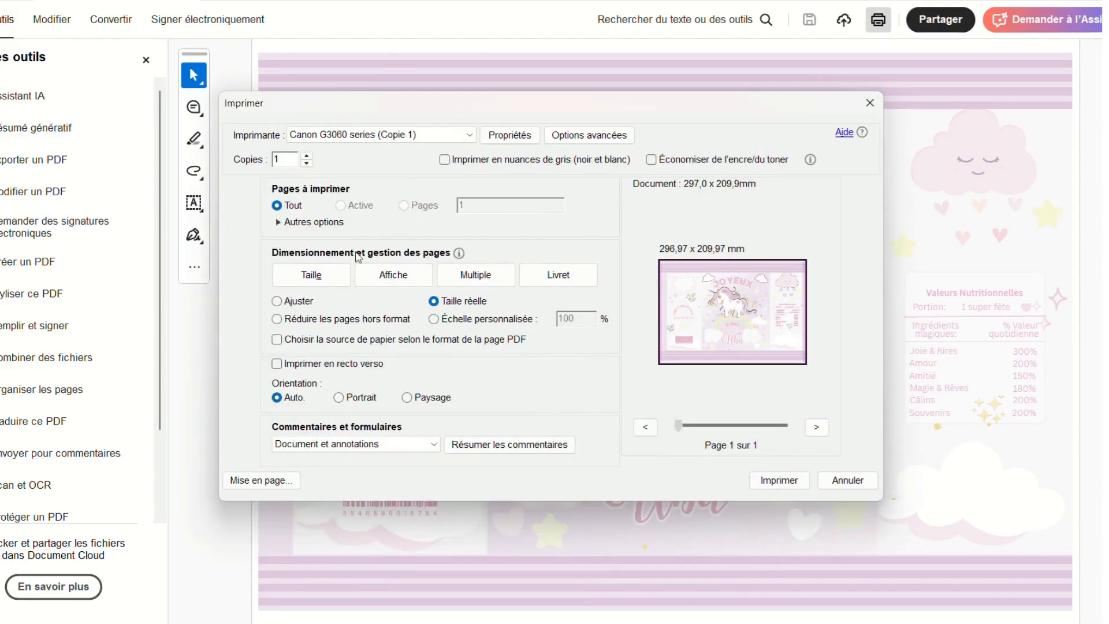